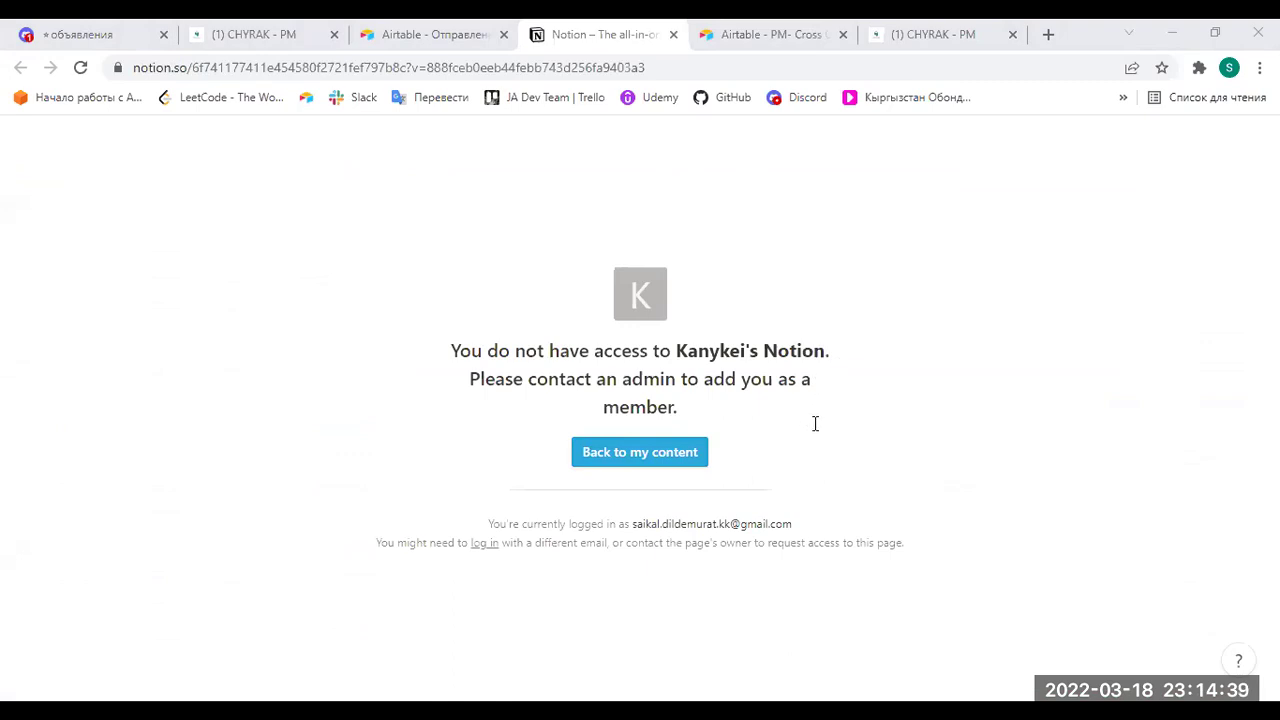
# Select parts of the access-denied message on the no-access page, then clear the selection.
pyautogui.moveTo(489, 363); pyautogui.dragTo(480, 289)
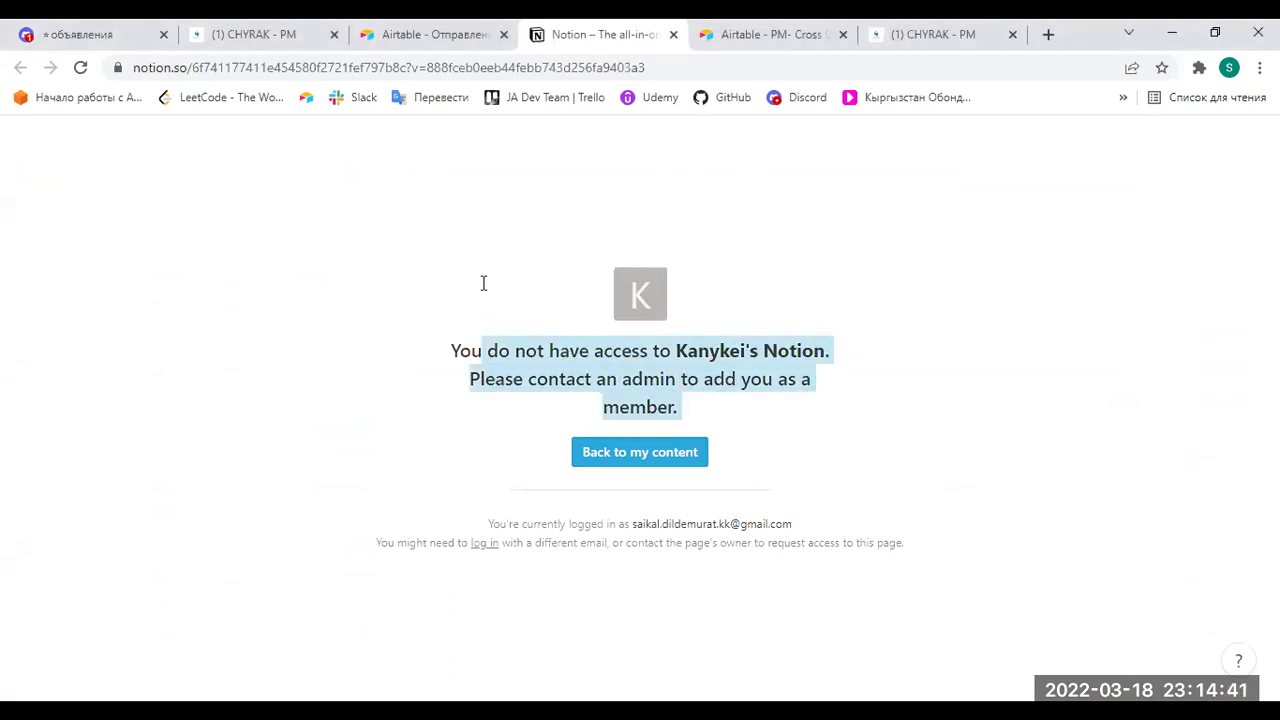
pyautogui.moveTo(756, 470); pyautogui.dragTo(438, 340)
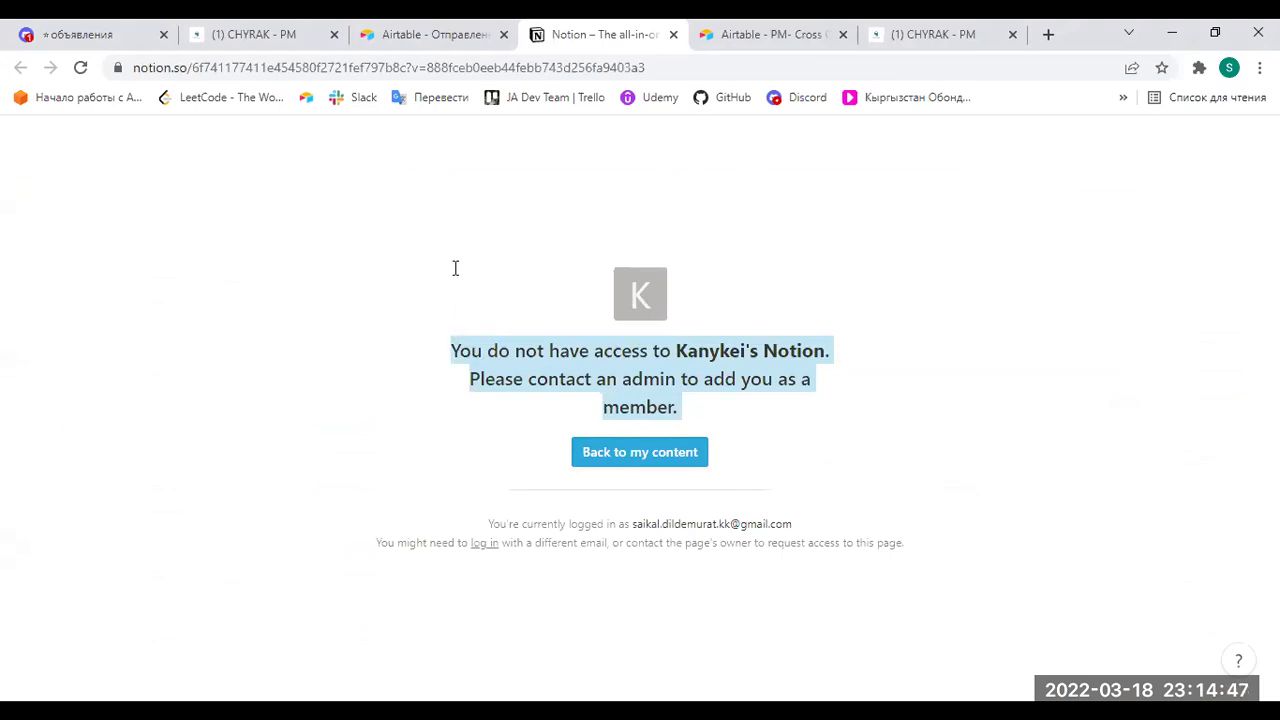
pyautogui.click(804, 447)
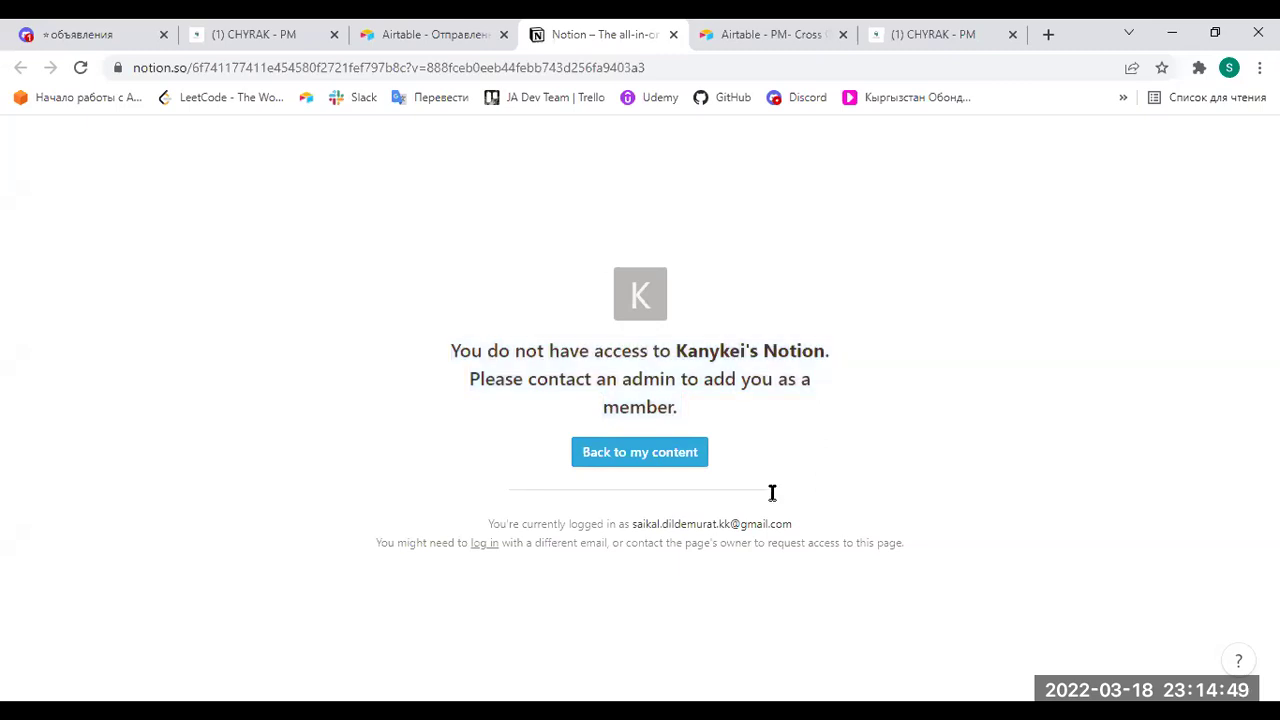
pyautogui.moveTo(750, 500); pyautogui.dragTo(442, 264)
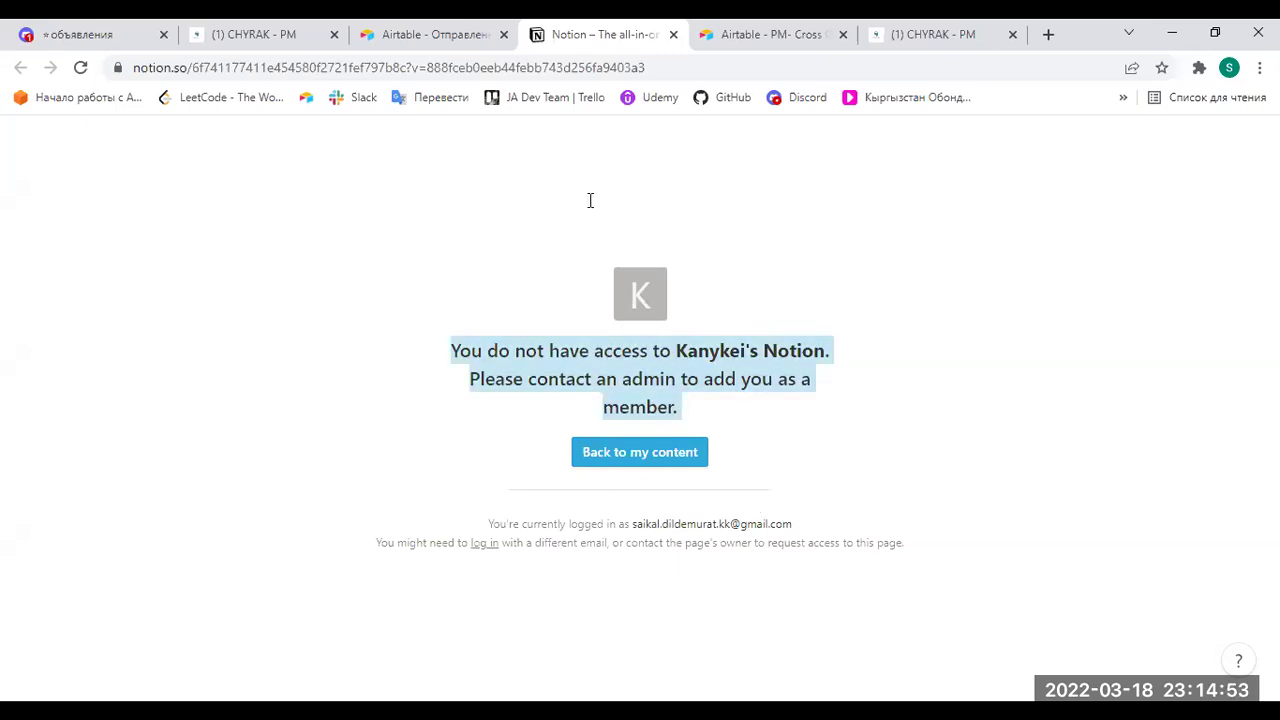
pyautogui.click(731, 281)
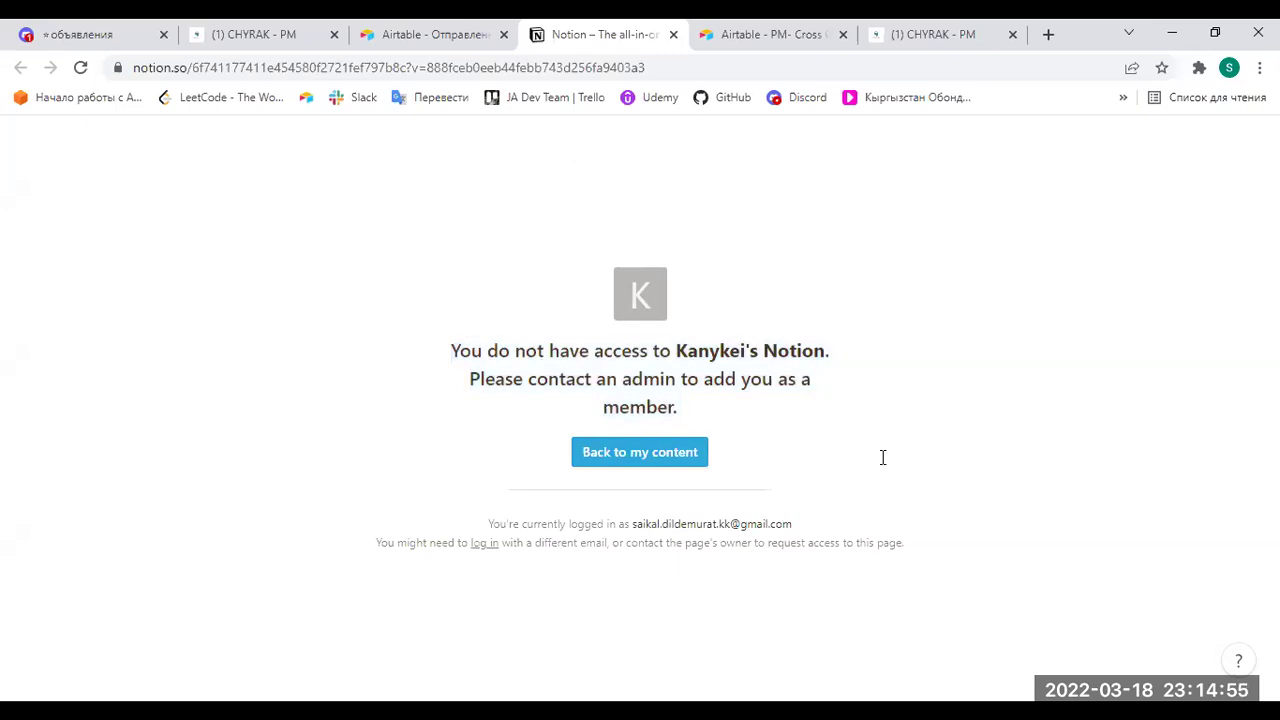
pyautogui.moveTo(500, 465); pyautogui.dragTo(451, 432)
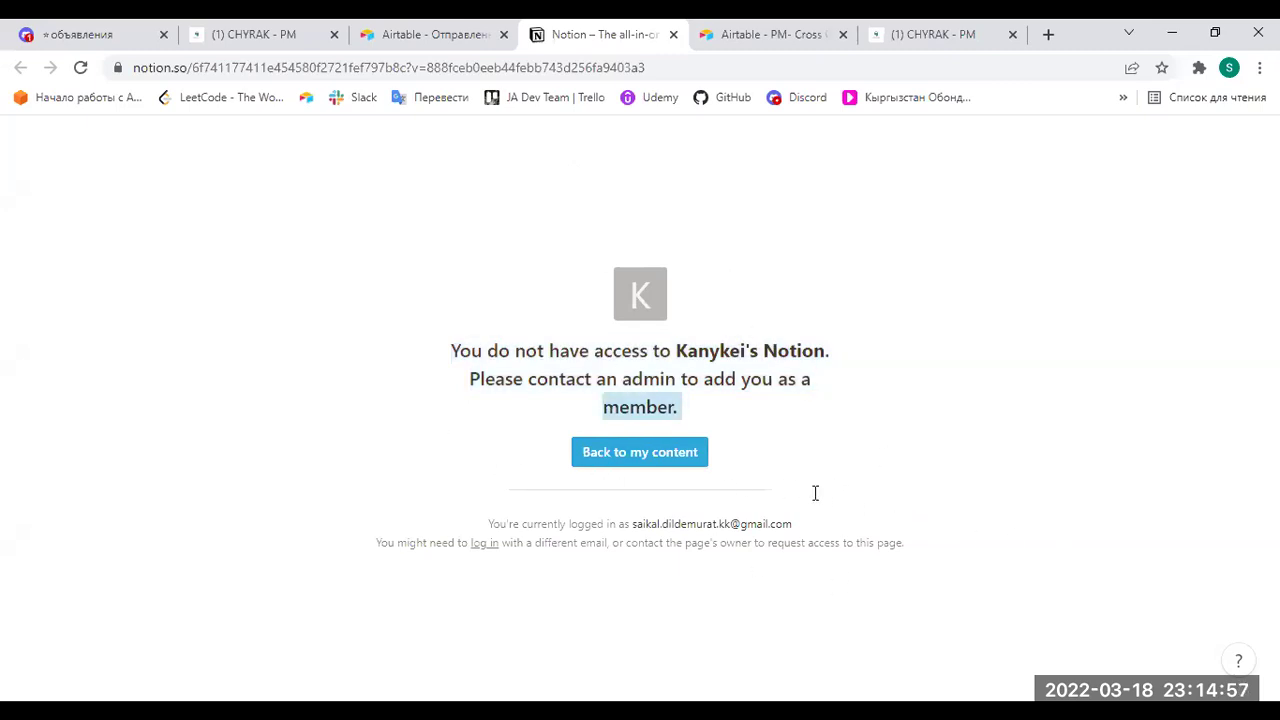
pyautogui.click(645, 153)
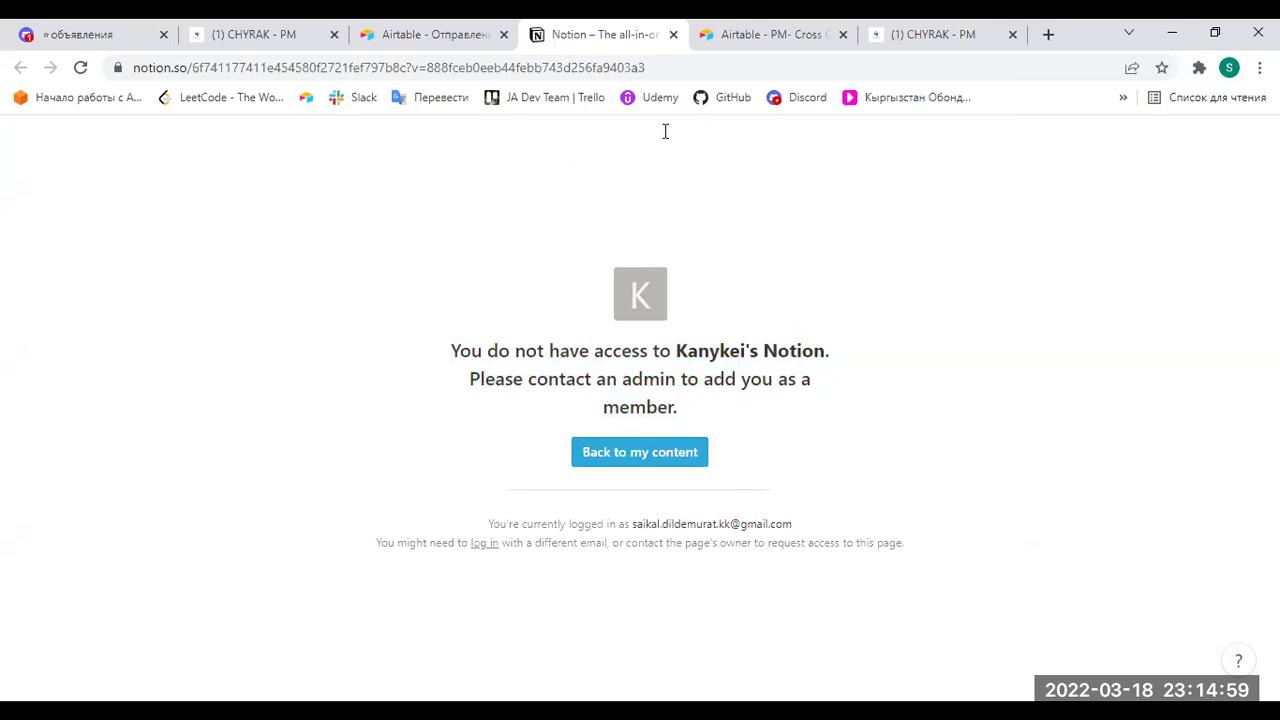
# Glance at the Airtable submissions table, then switch to the CHYRAK - PM page.
pyautogui.click(447, 38)
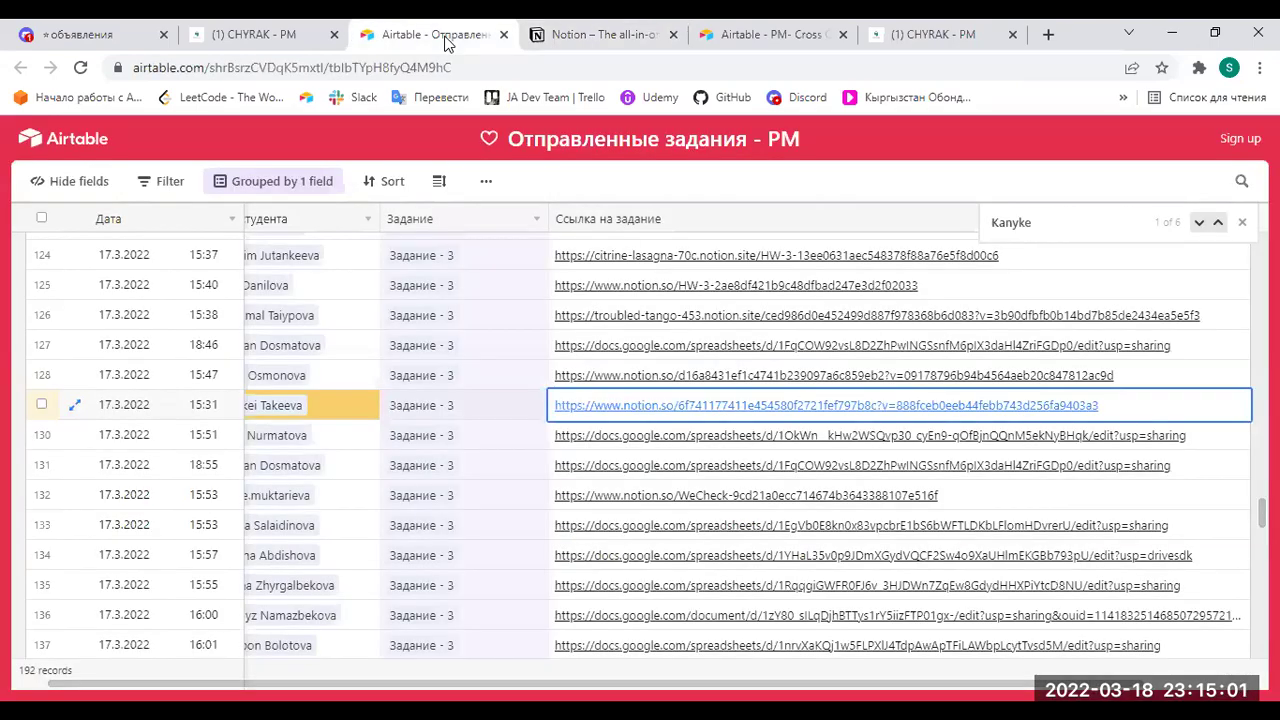
pyautogui.click(254, 34)
pyautogui.click(606, 30)
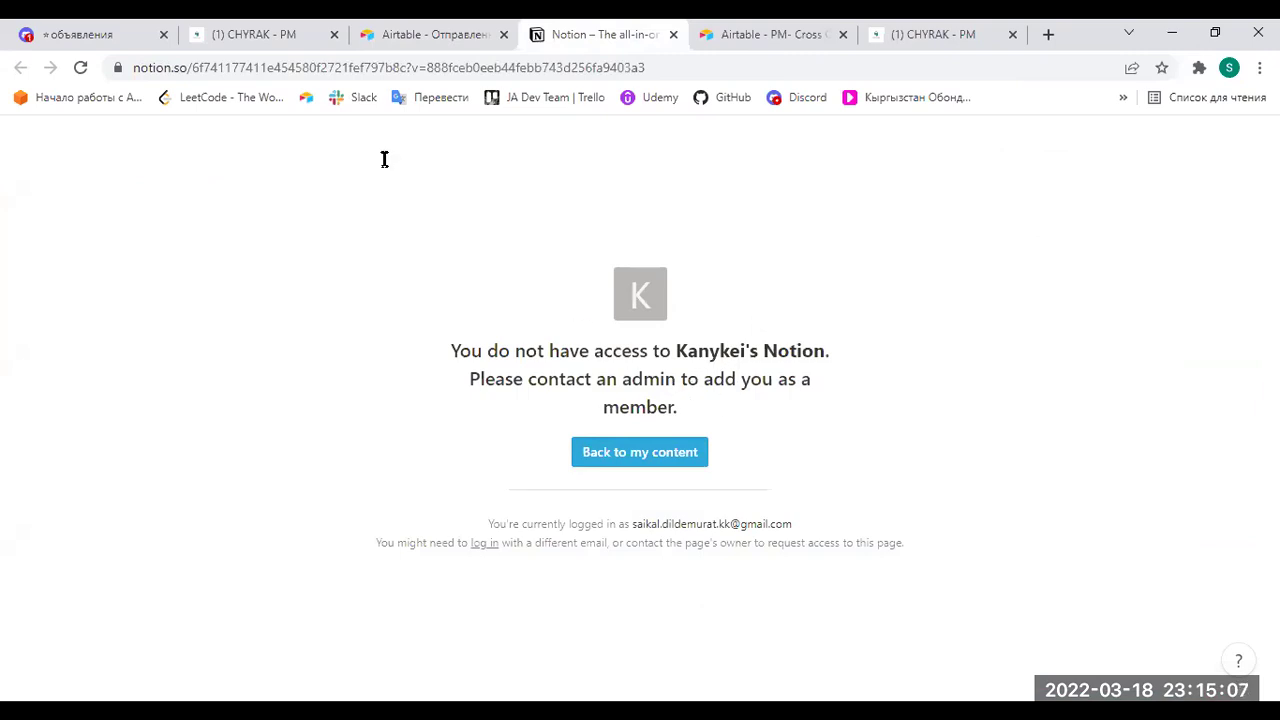
pyautogui.click(257, 38)
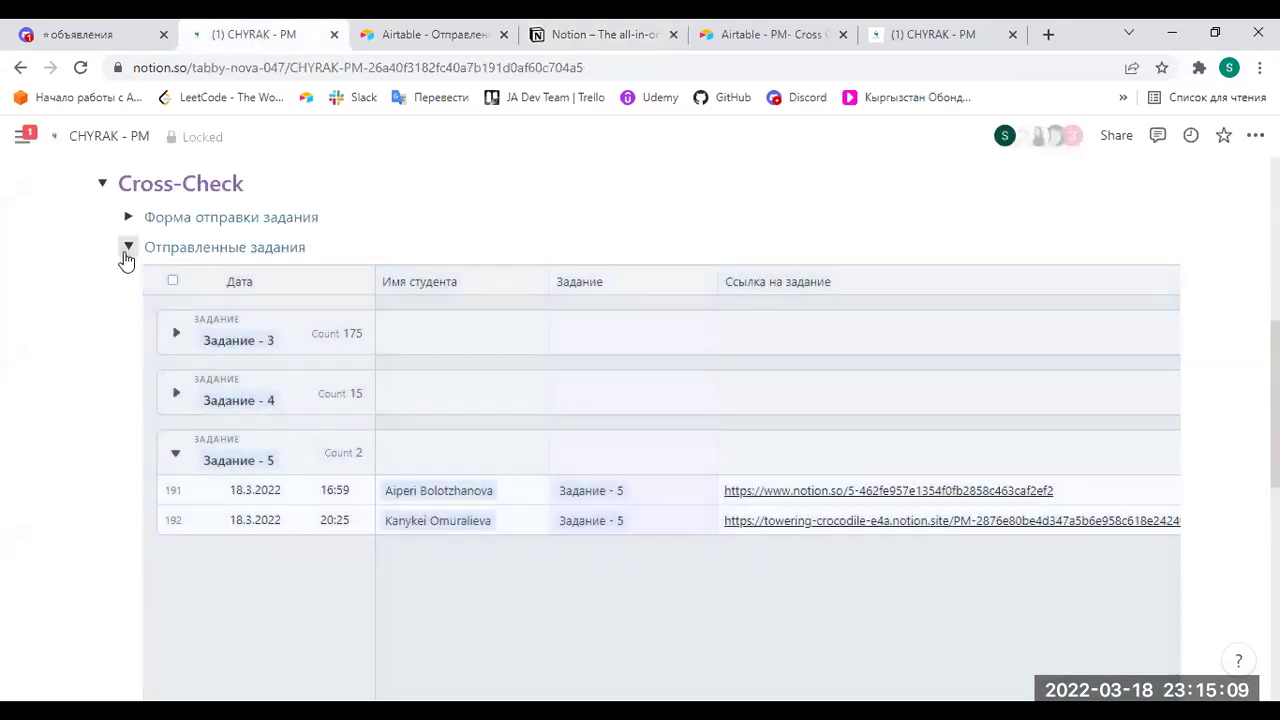
# Collapse Отправленные задания, expand Форма оценки and open its Airtable link.
pyautogui.click(128, 249)
pyautogui.click(129, 338)
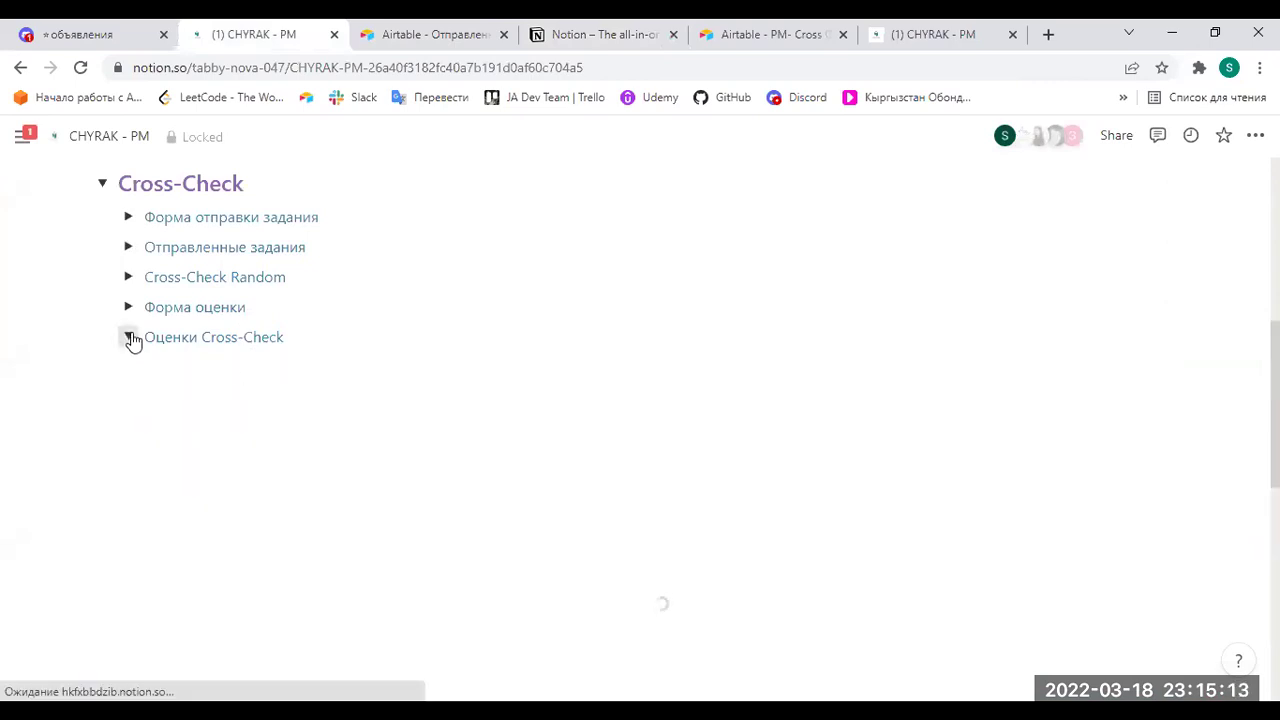
pyautogui.click(128, 307)
pyautogui.click(227, 347)
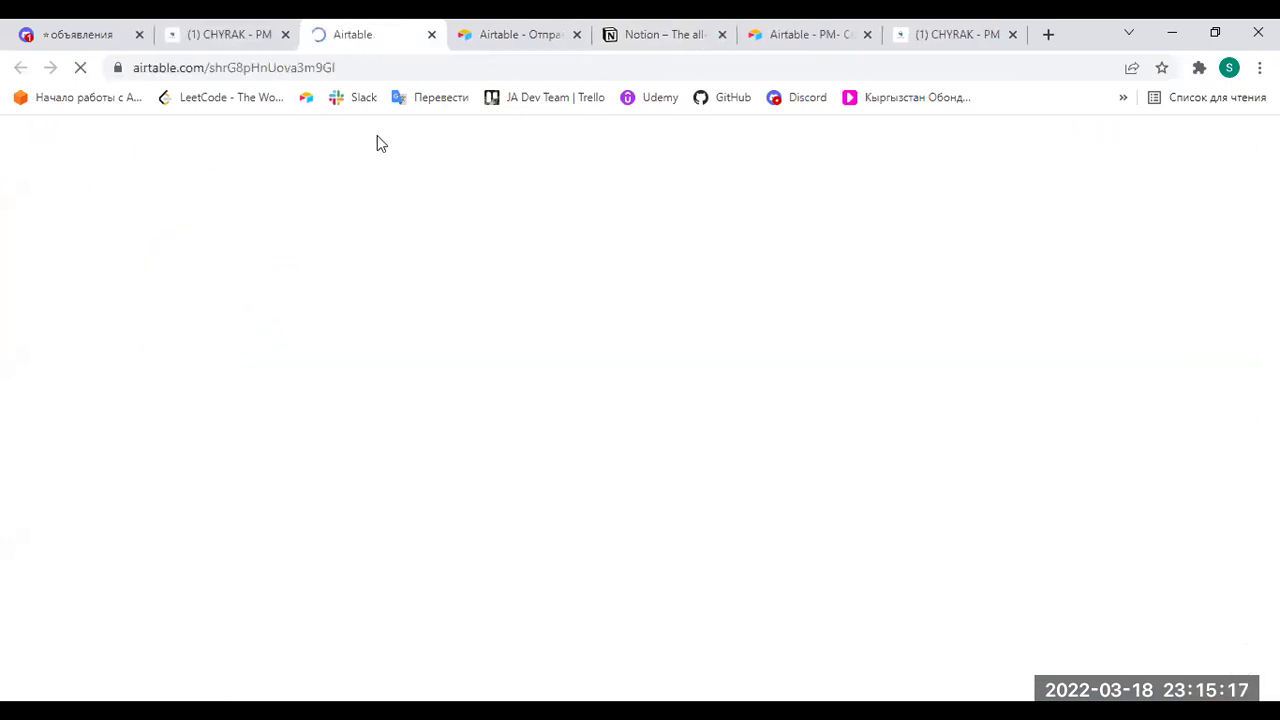
# Open the saved Airtable bookmark in a new browser tab.
pyautogui.click(966, 37)
pyautogui.click(1048, 34)
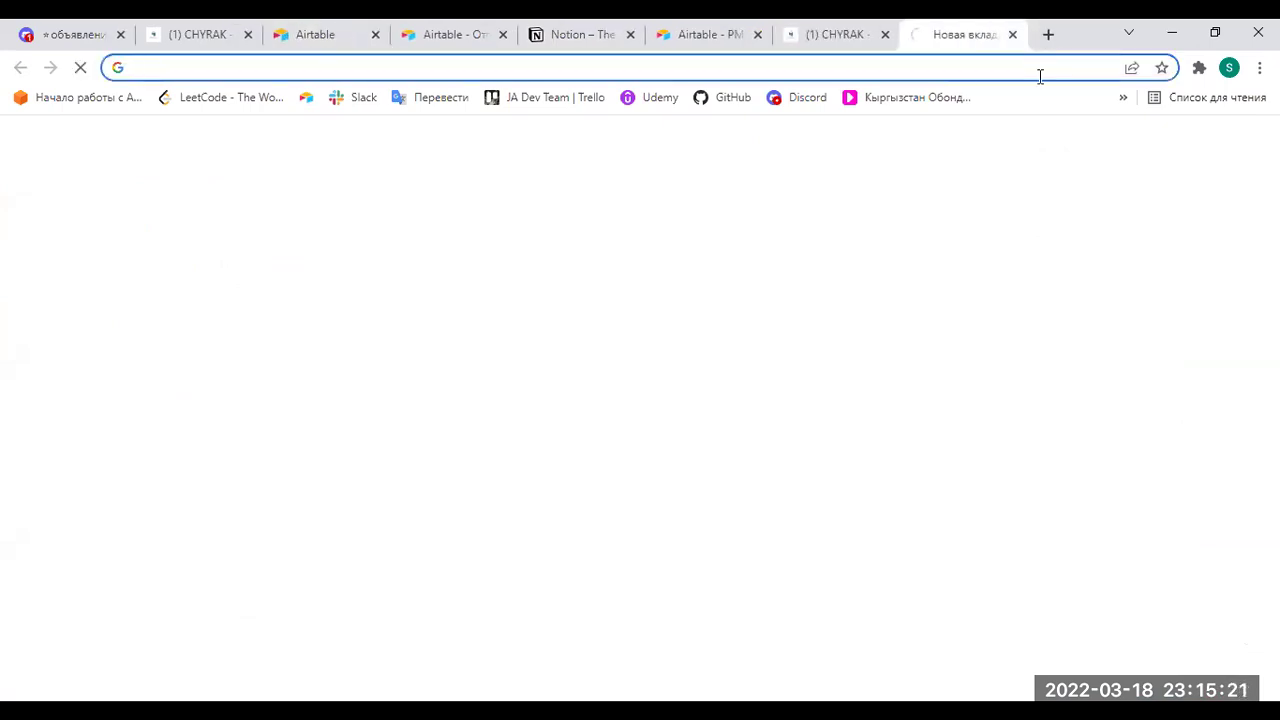
pyautogui.click(1123, 97)
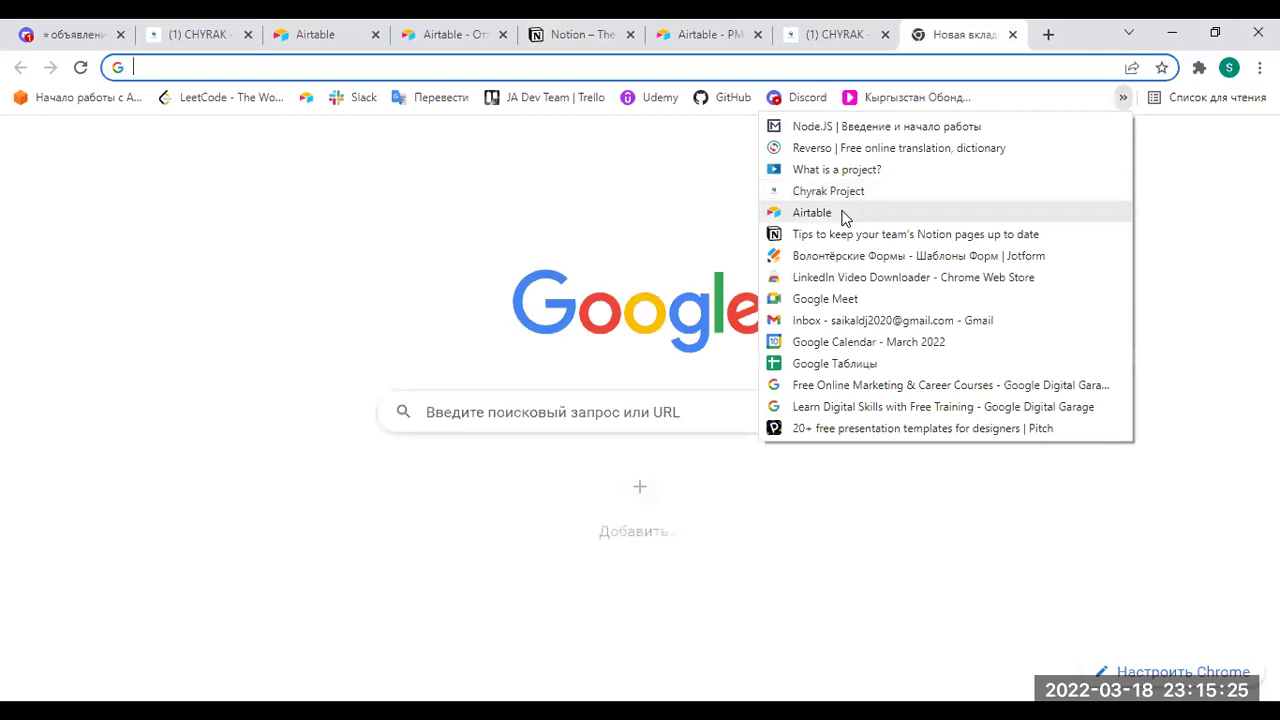
pyautogui.click(843, 212)
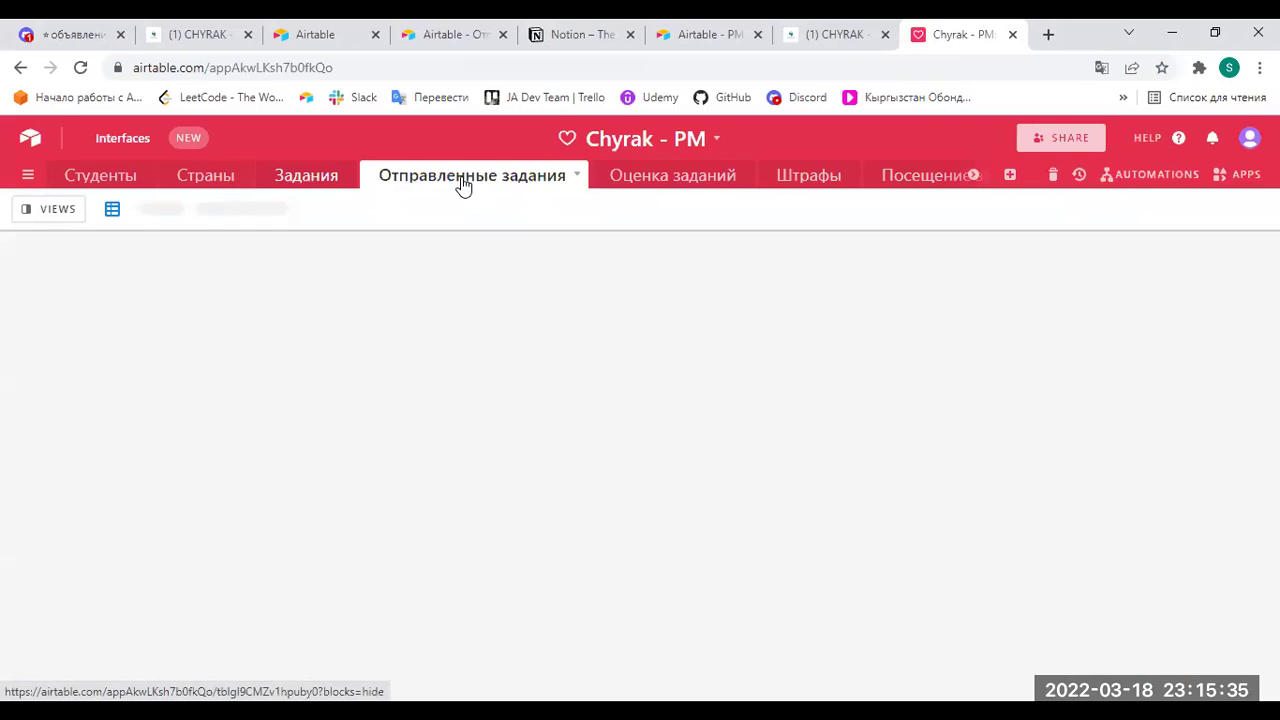
# Get the Оценка заданий form's share link and reload the Форма оценки задания - PM form tab.
pyautogui.click(618, 183)
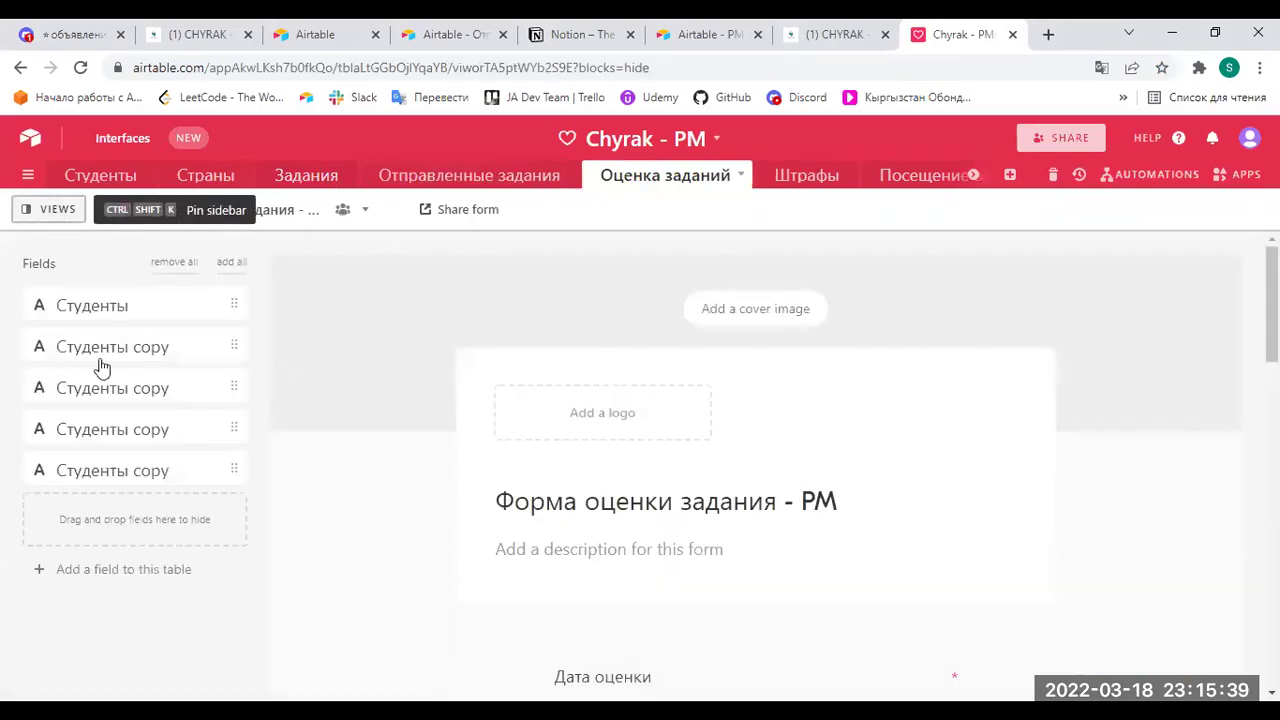
pyautogui.click(476, 212)
pyautogui.click(583, 294)
pyautogui.click(336, 30)
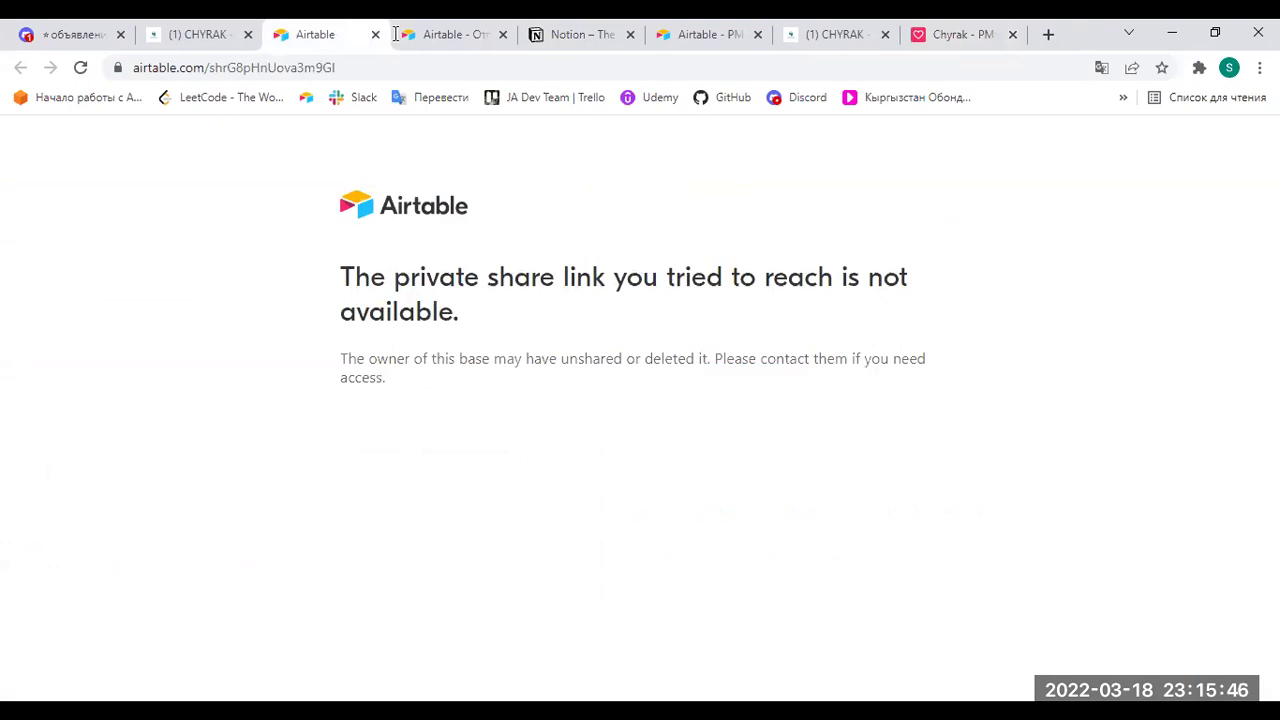
pyautogui.press('F5')
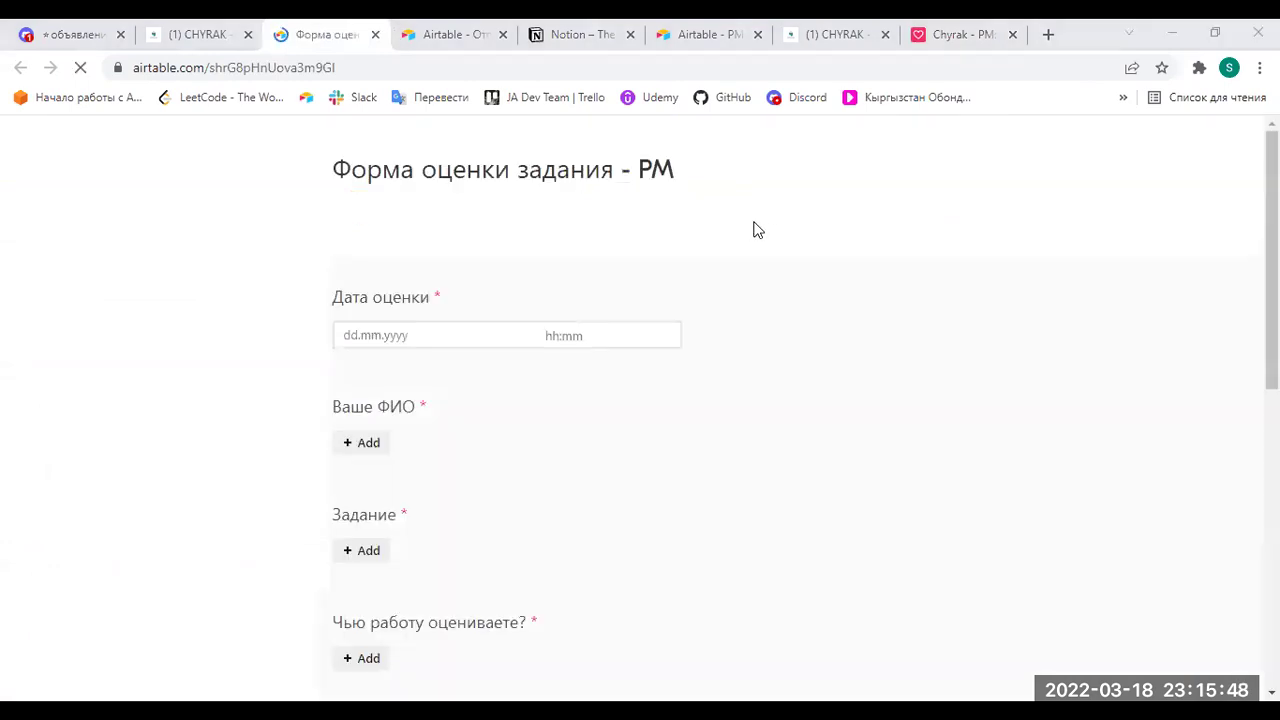
# Set Дата оценки to the 18th in the calendar.
pyautogui.click(401, 339)
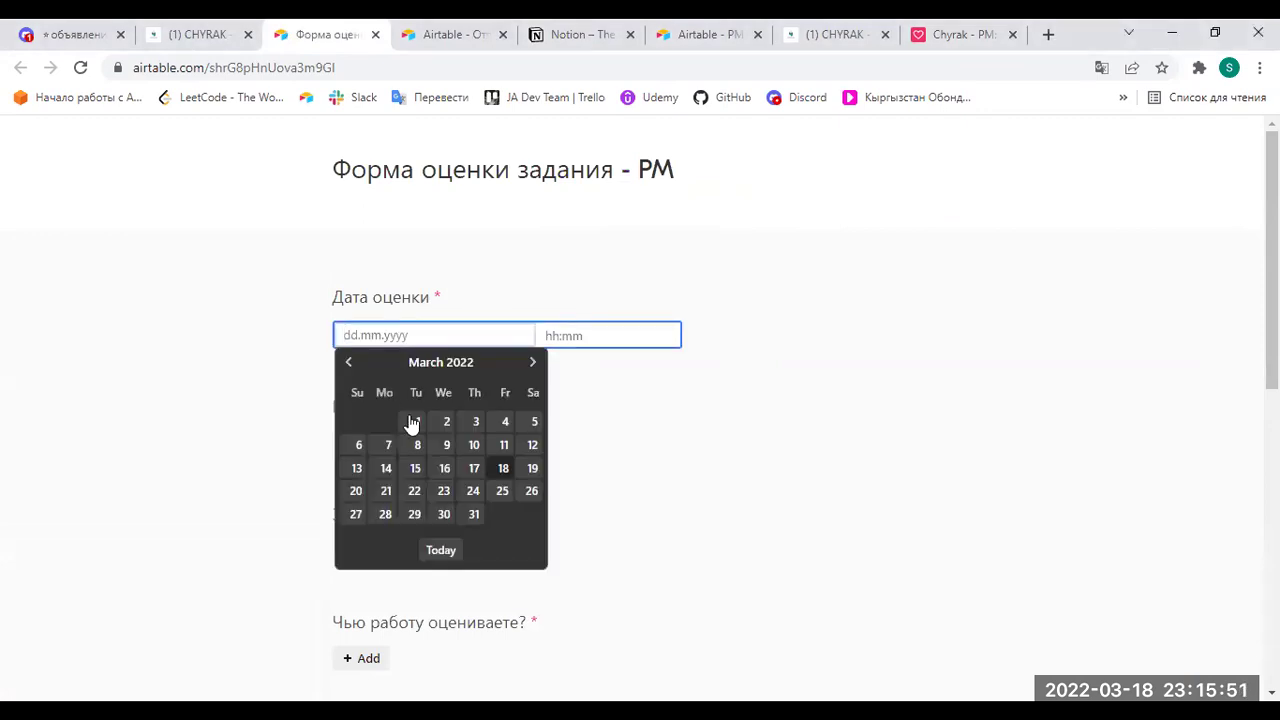
pyautogui.click(503, 469)
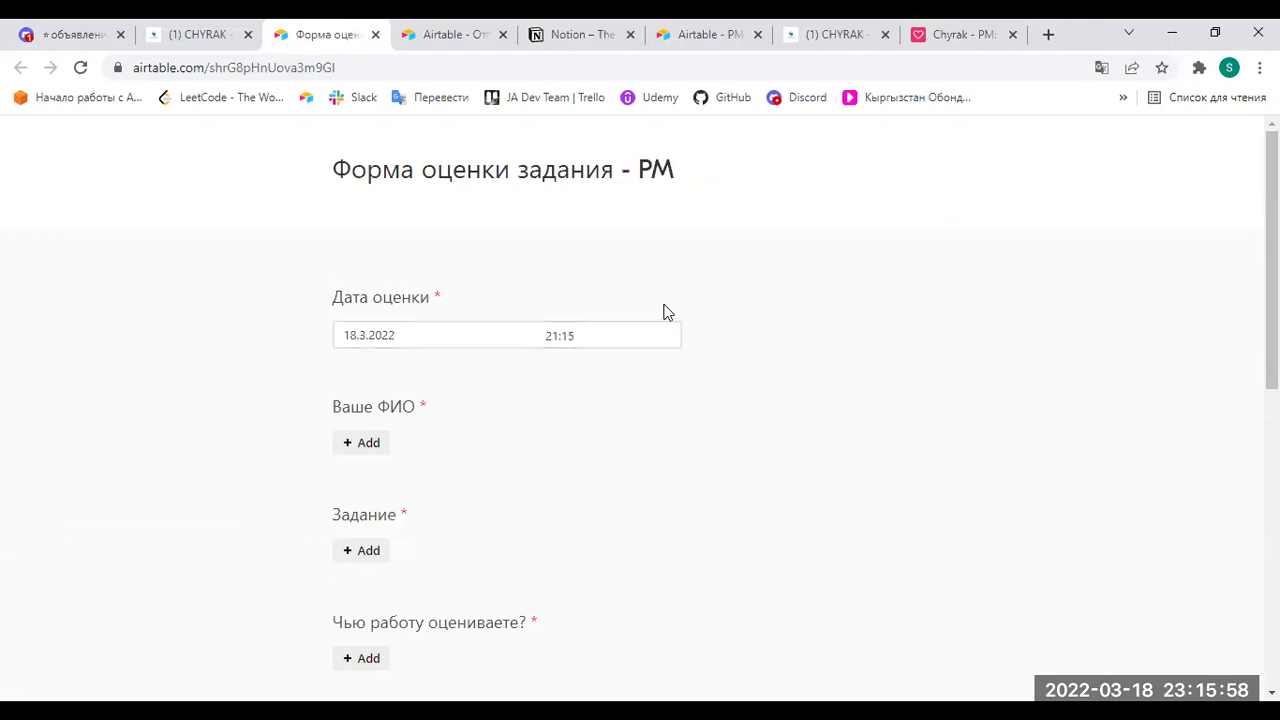
pyautogui.scroll(-1, 650, 315)
# Search for and add the reviewer's own name under Ваше ФИО.
pyautogui.click(375, 350)
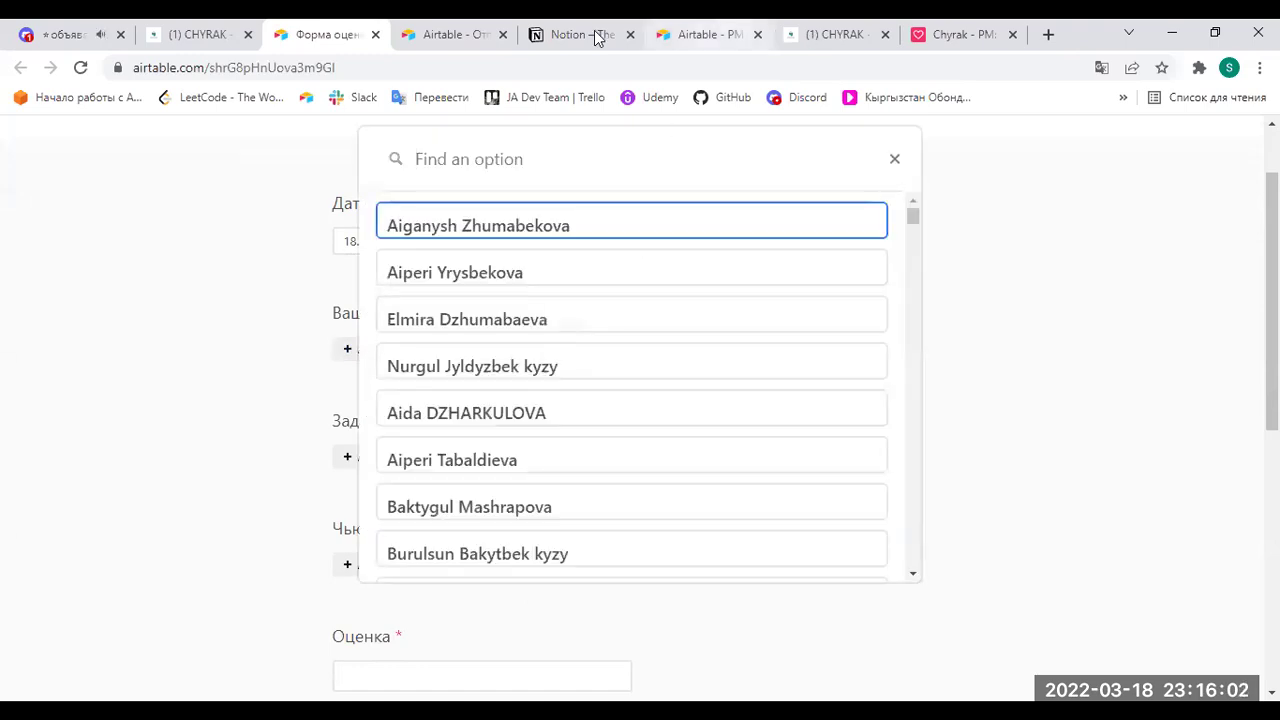
pyautogui.click(695, 35)
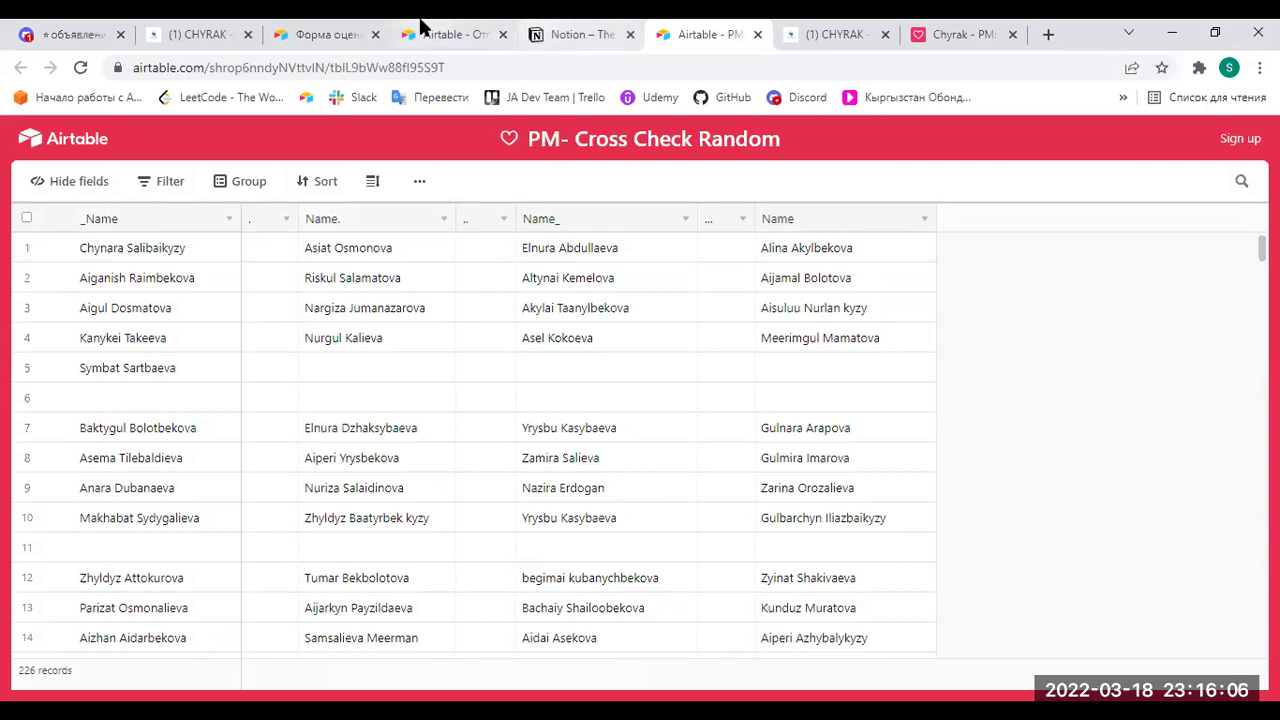
pyautogui.click(347, 36)
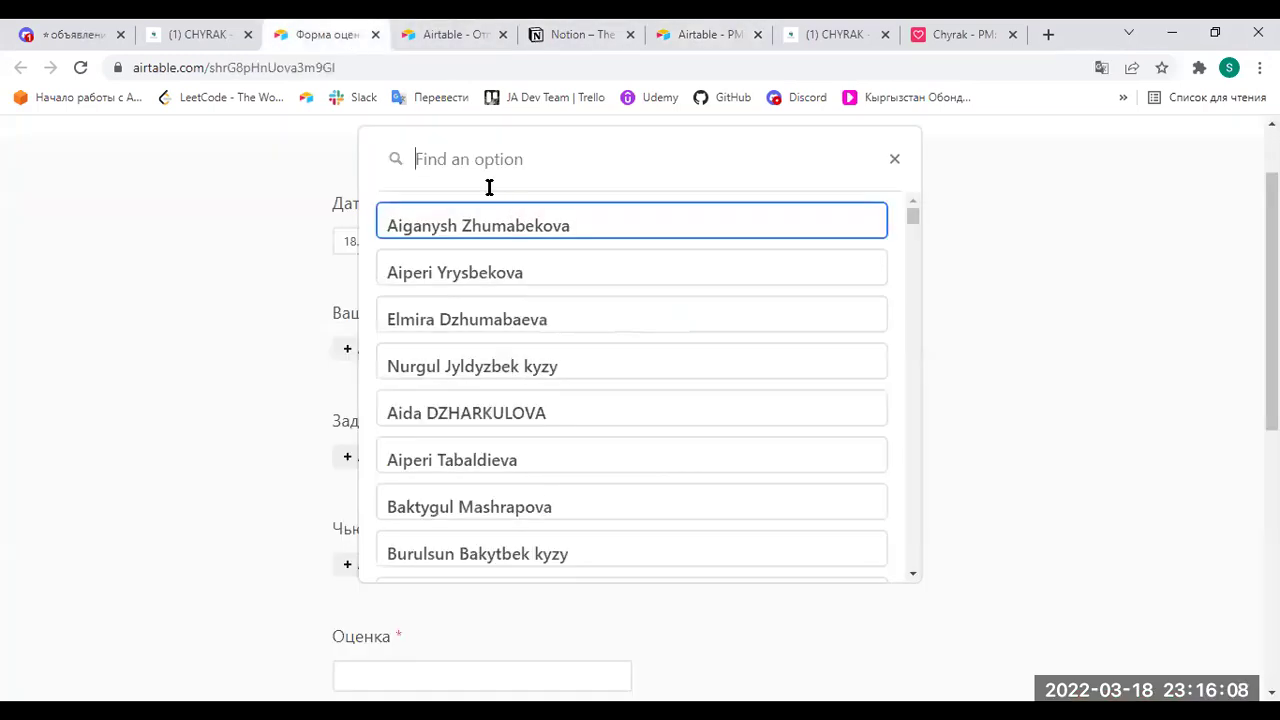
pyautogui.write('Chyn')
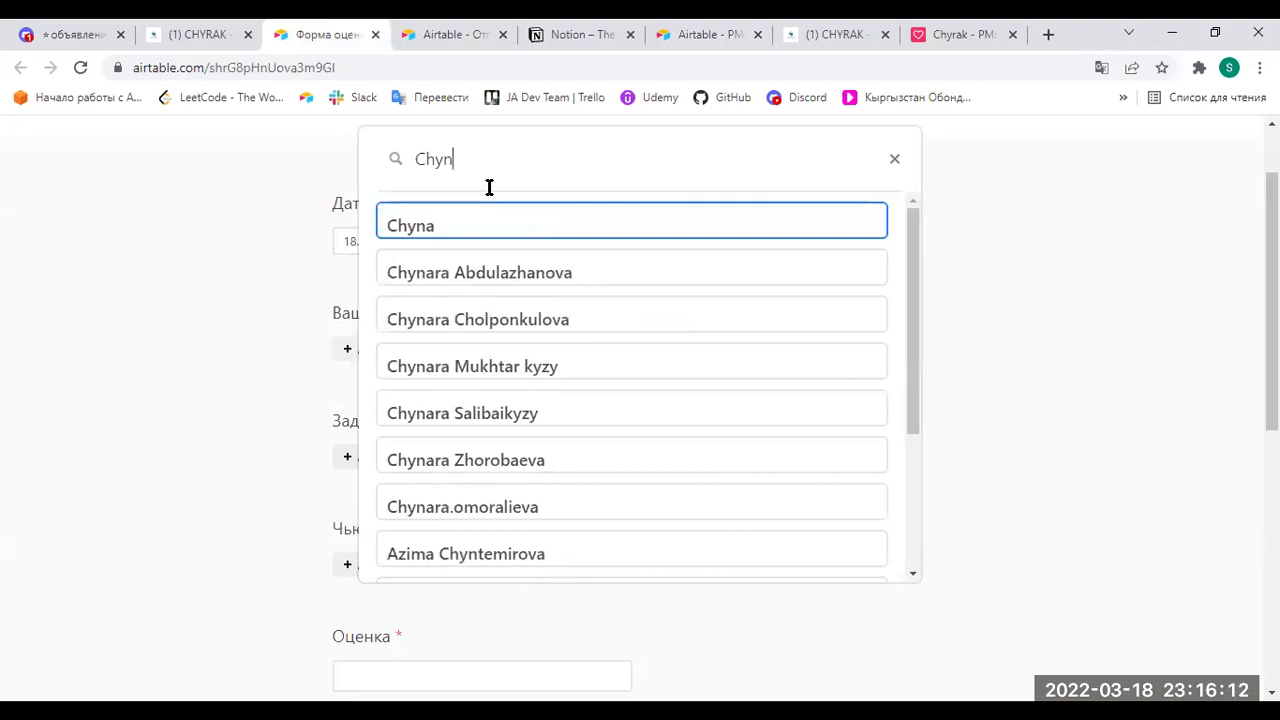
pyautogui.write('ara')
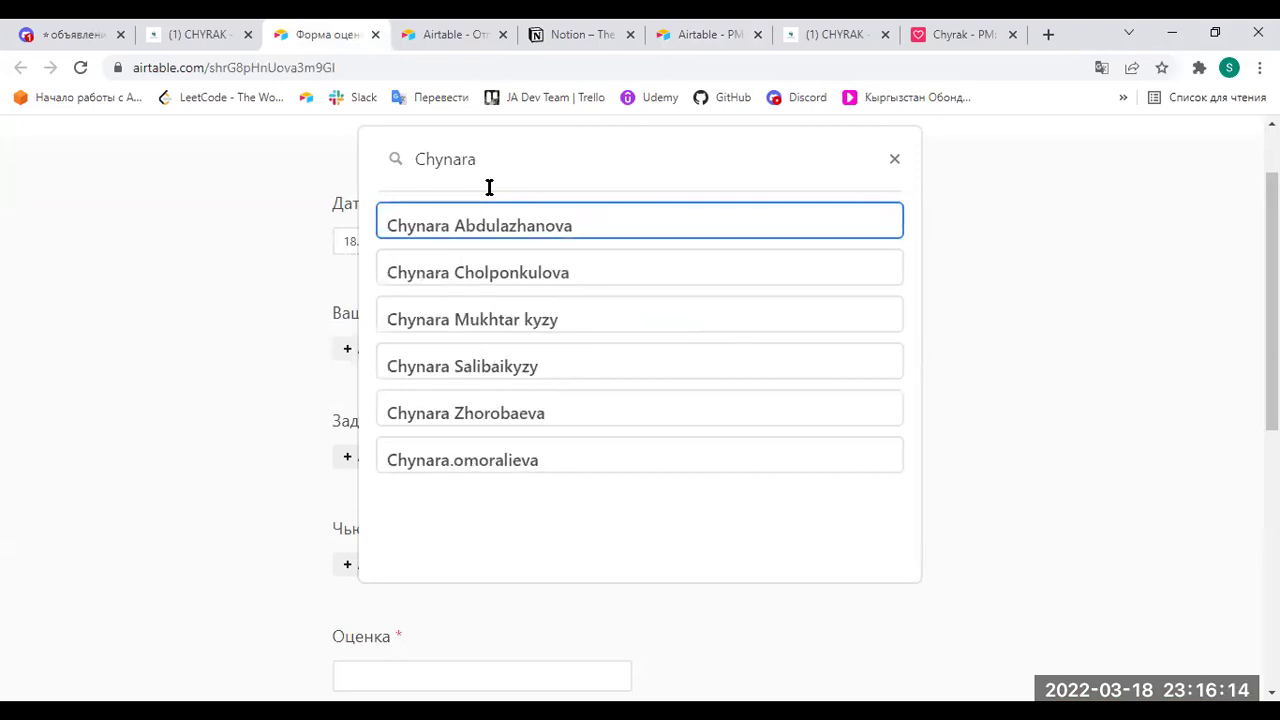
pyautogui.click(556, 368)
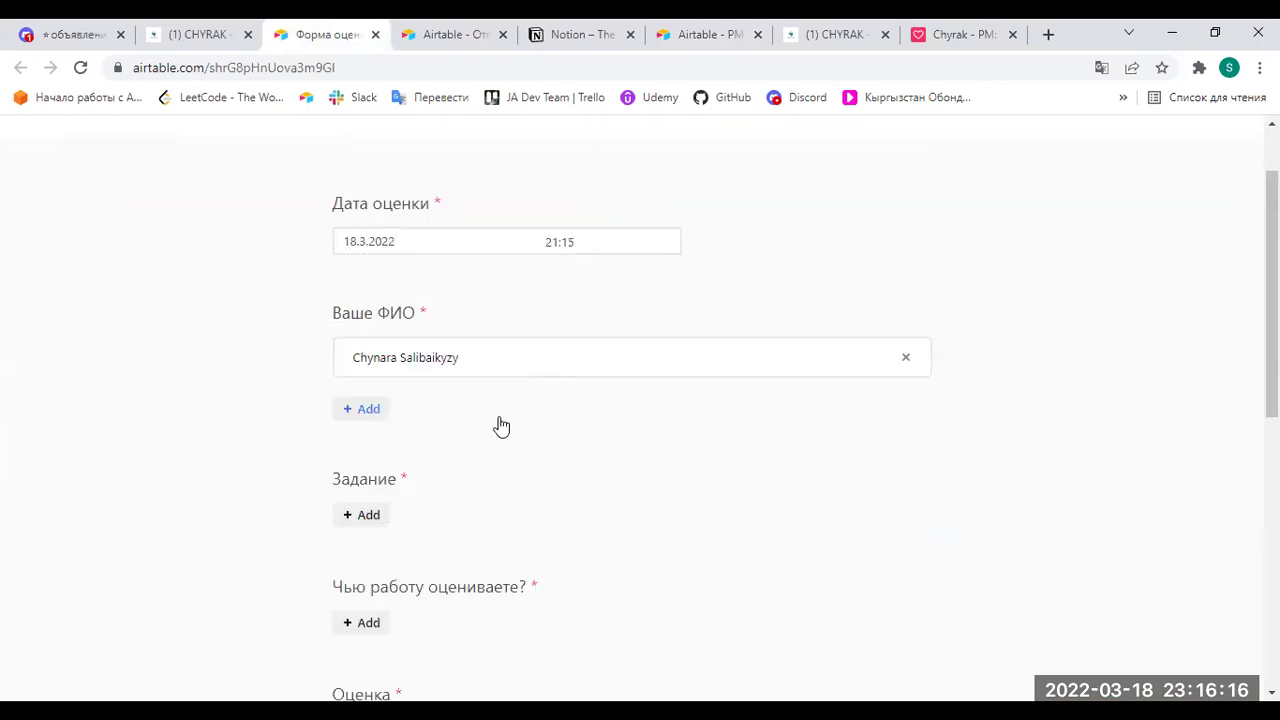
pyautogui.scroll(-1, 430, 480)
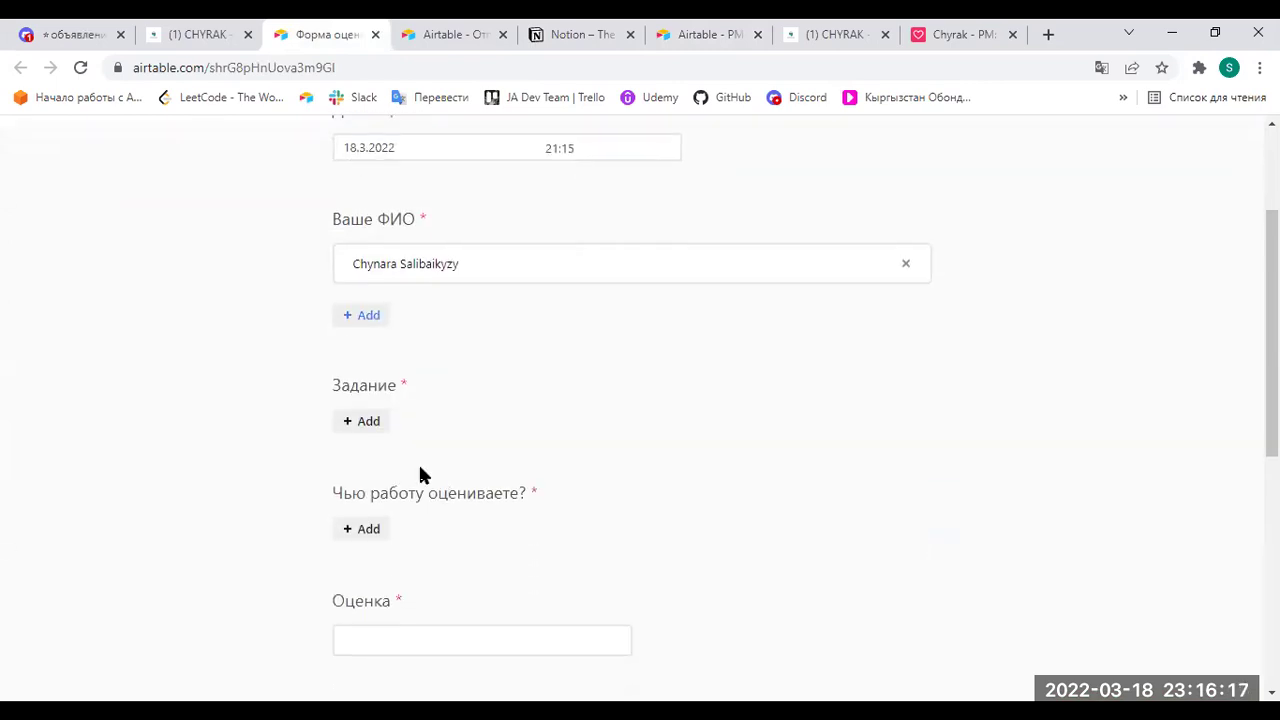
pyautogui.click(366, 421)
# Choose Задание - 3 and add the reviewed student, checking the pairings table for the name.
pyautogui.click(510, 262)
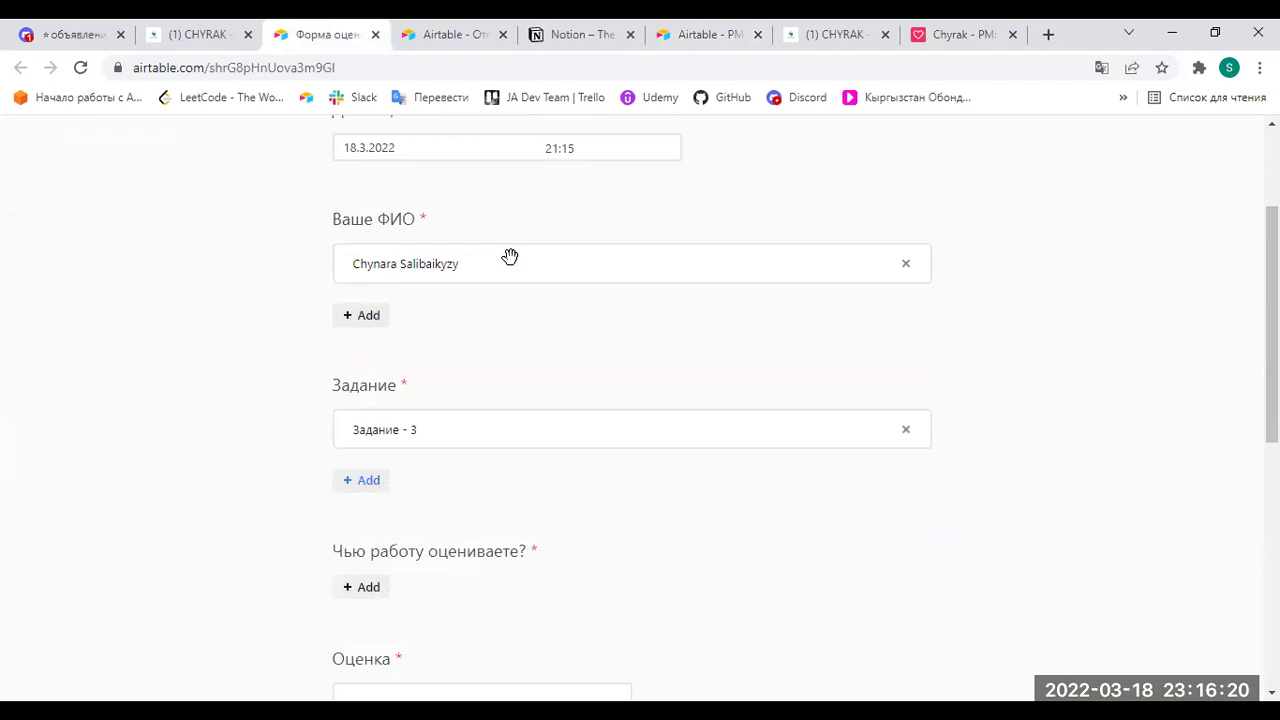
pyautogui.scroll(-2, 515, 300)
pyautogui.click(370, 401)
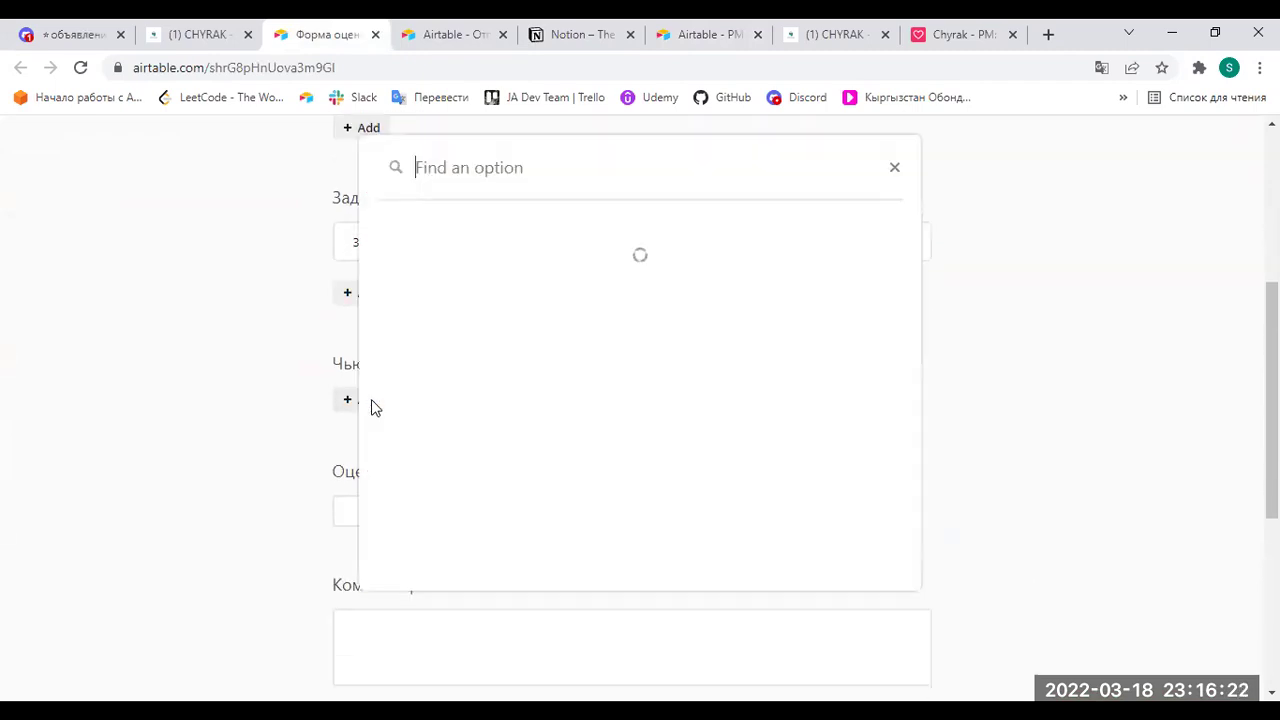
pyautogui.write('Kanyke')
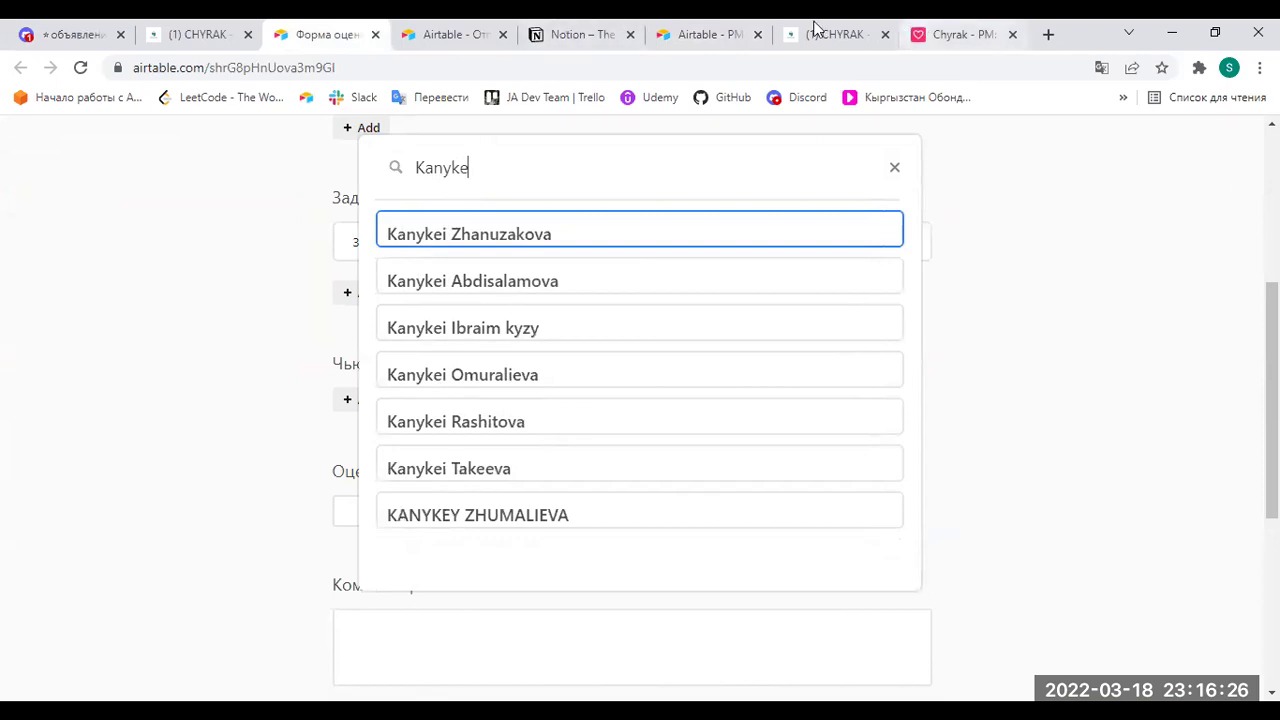
pyautogui.click(601, 30)
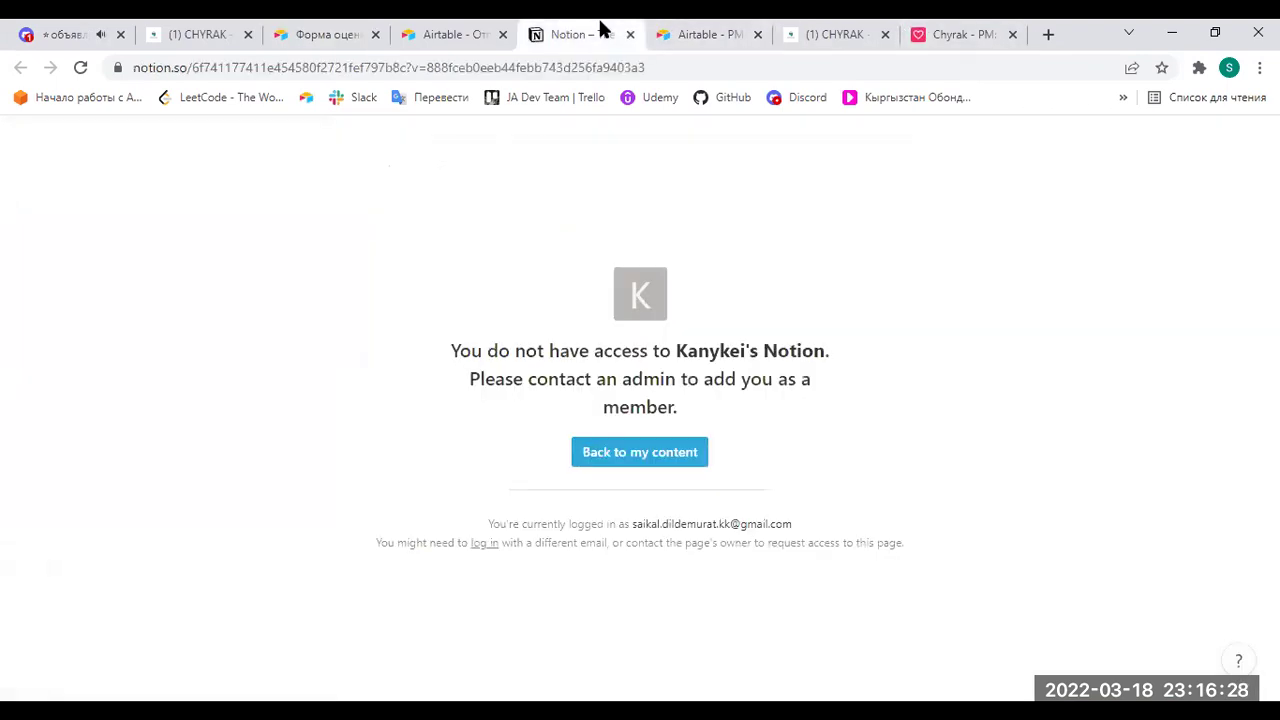
pyautogui.click(457, 34)
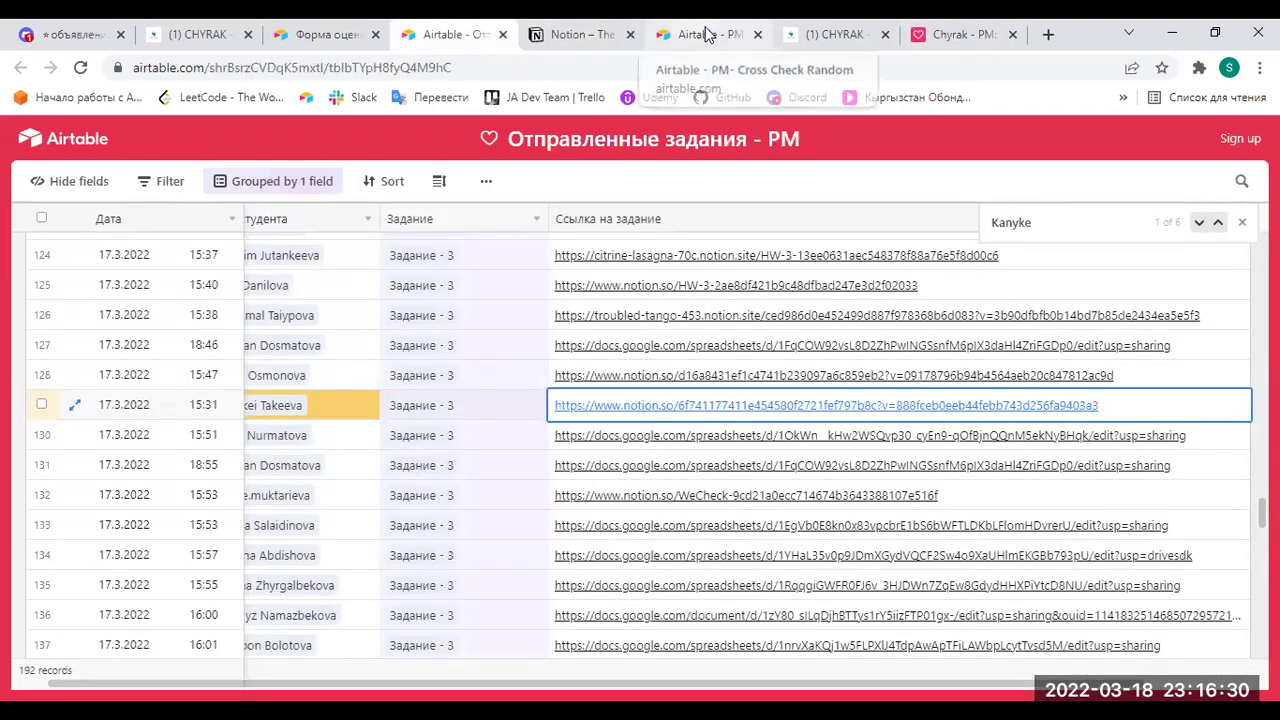
pyautogui.click(706, 35)
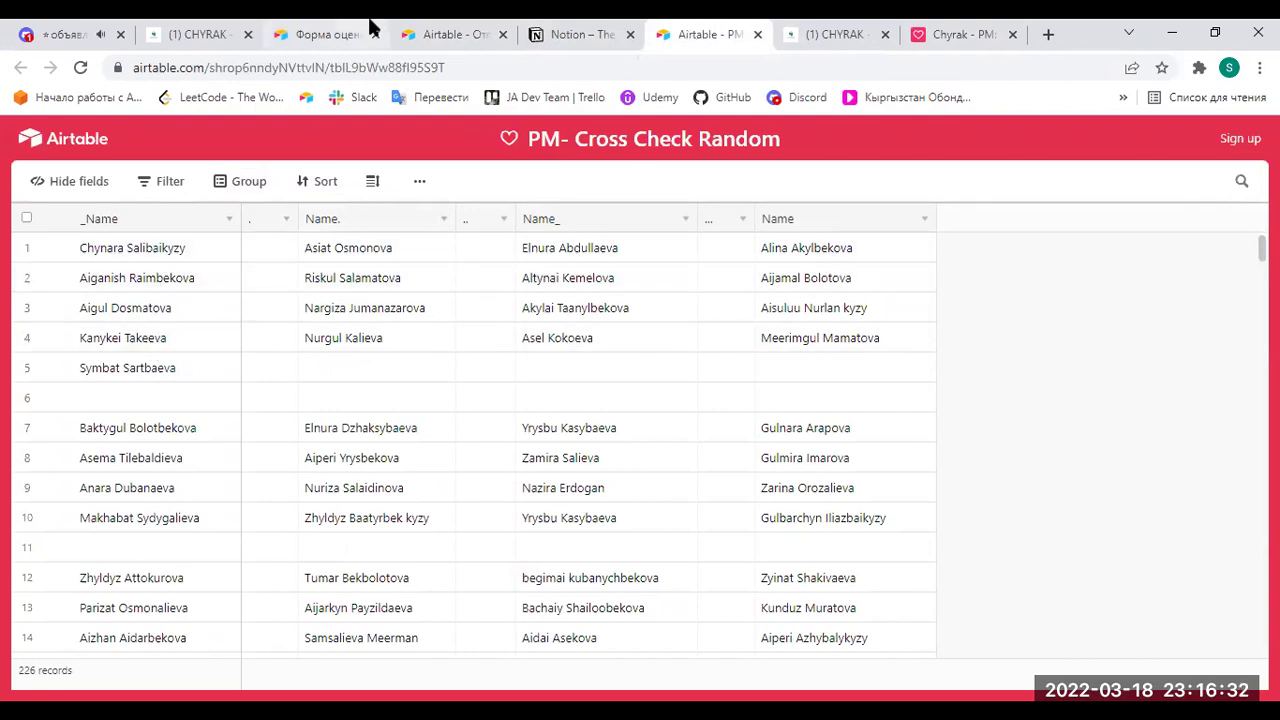
pyautogui.click(370, 27)
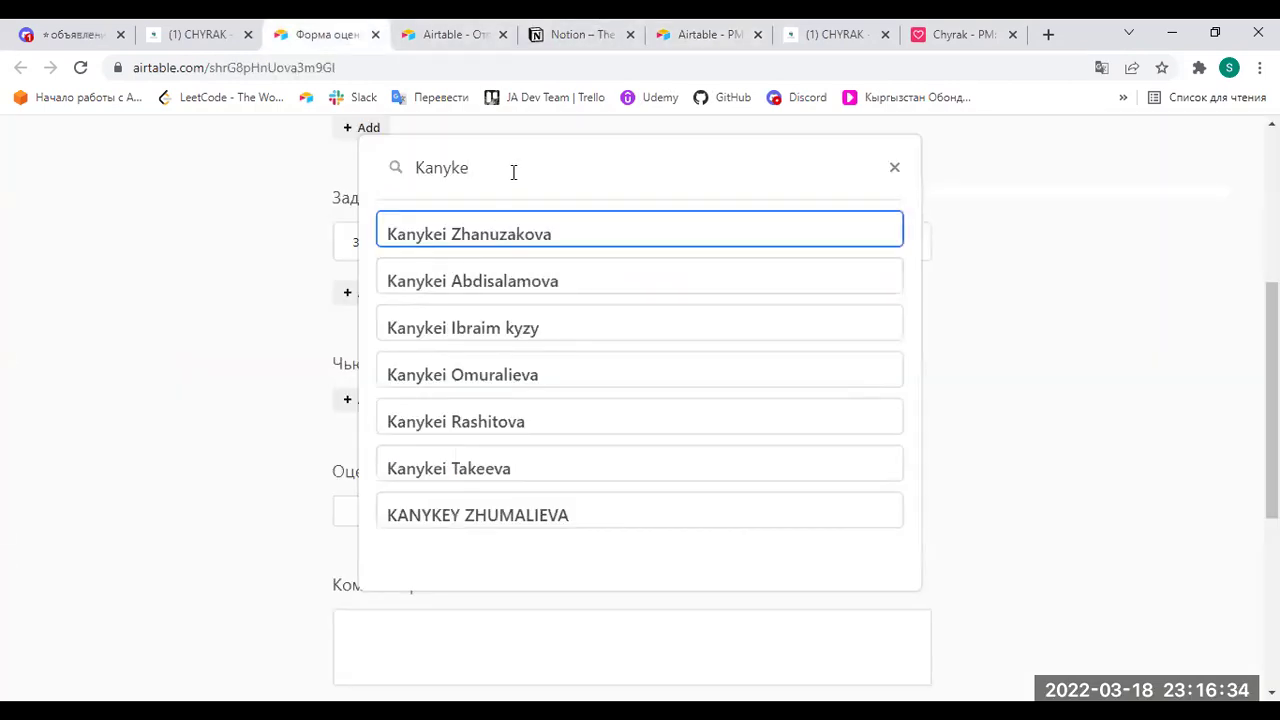
pyautogui.click(537, 240)
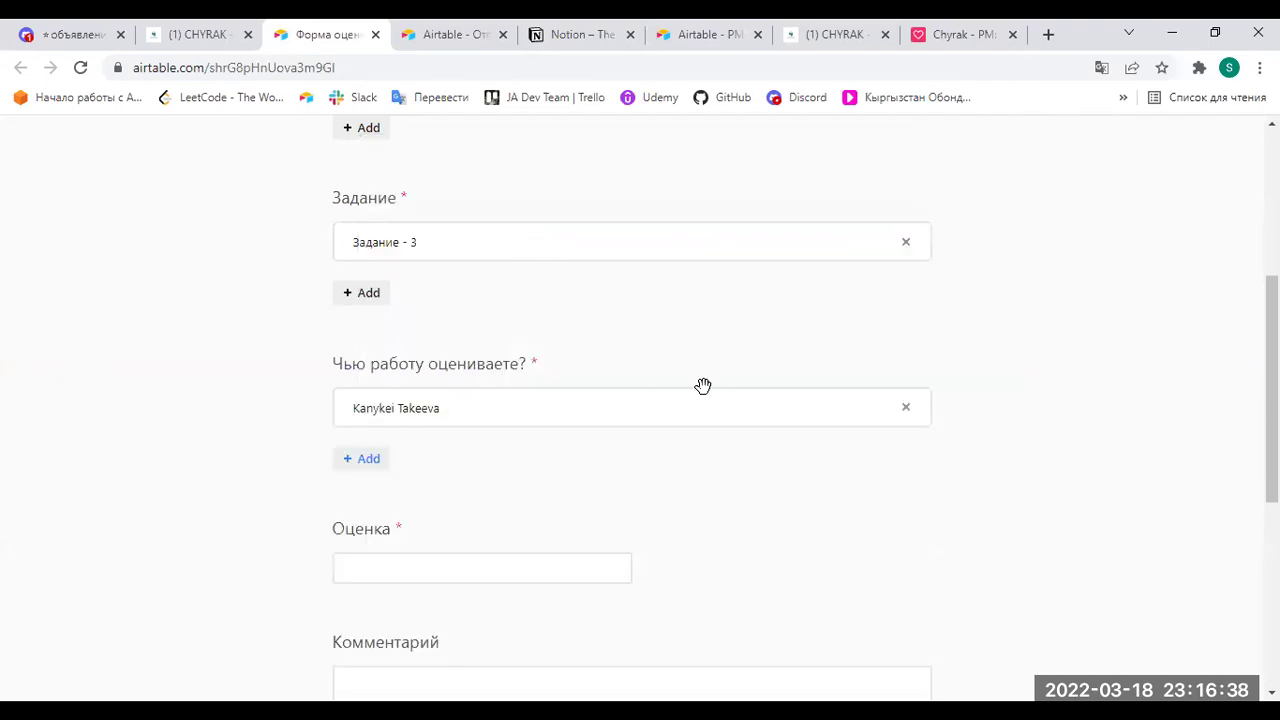
# Enter grade 0, comment that access to the homework link is closed, and submit.
pyautogui.scroll(-2, 703, 386)
pyautogui.click(512, 380)
pyautogui.write('0')
pyautogui.click(483, 507)
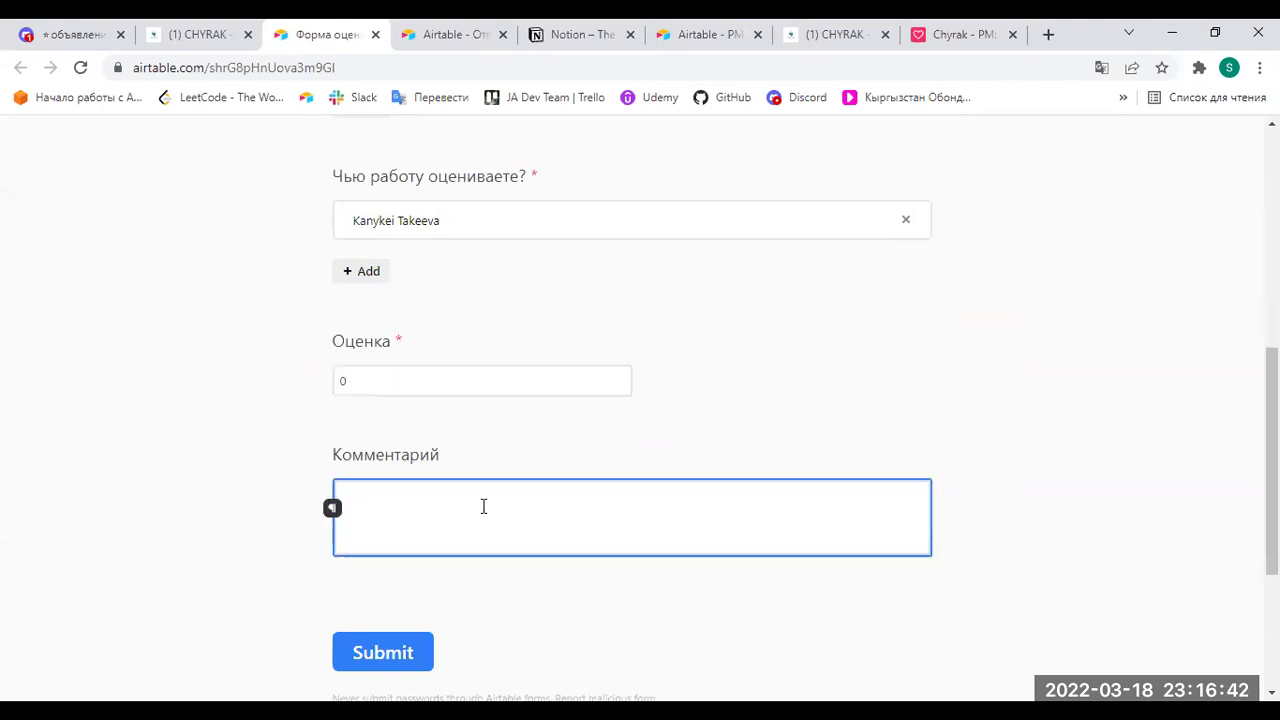
pyautogui.press('BackSpace')
pyautogui.press('BackSpace')
pyautogui.press('BackSpace')
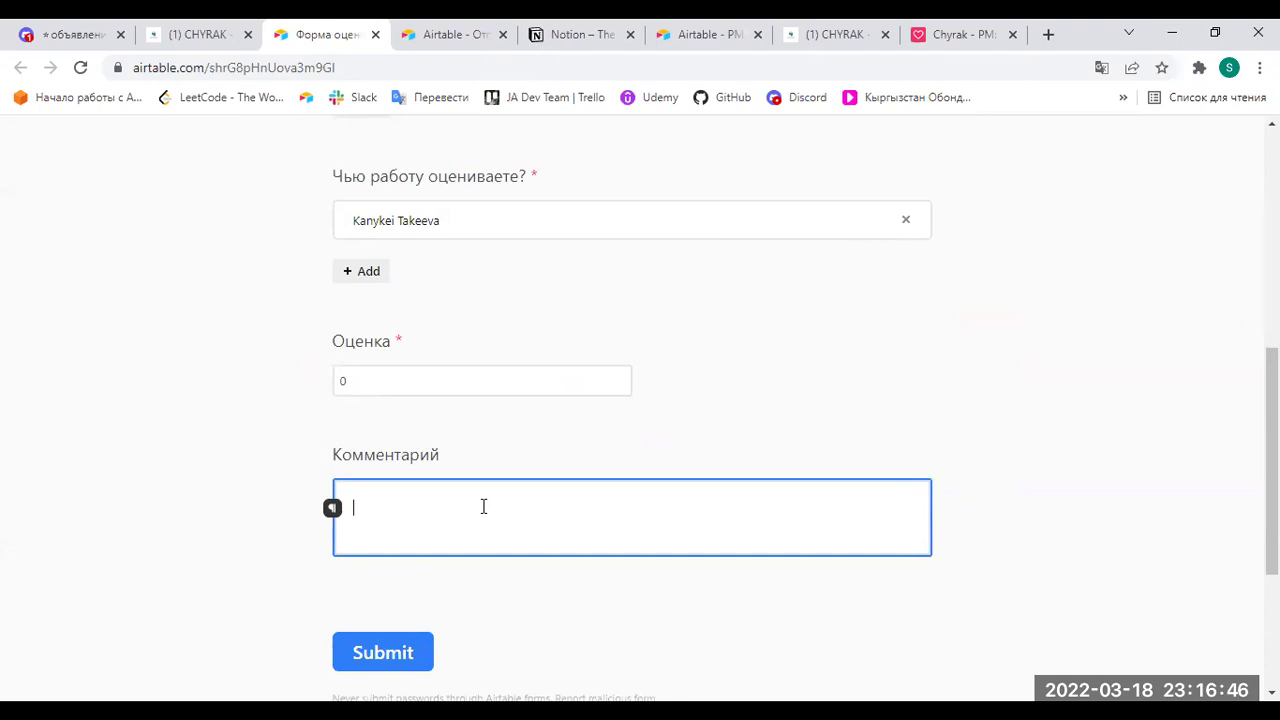
pyautogui.write('Доступ')
pyautogui.write(' к ссылке')
pyautogui.write('ылке на дома')
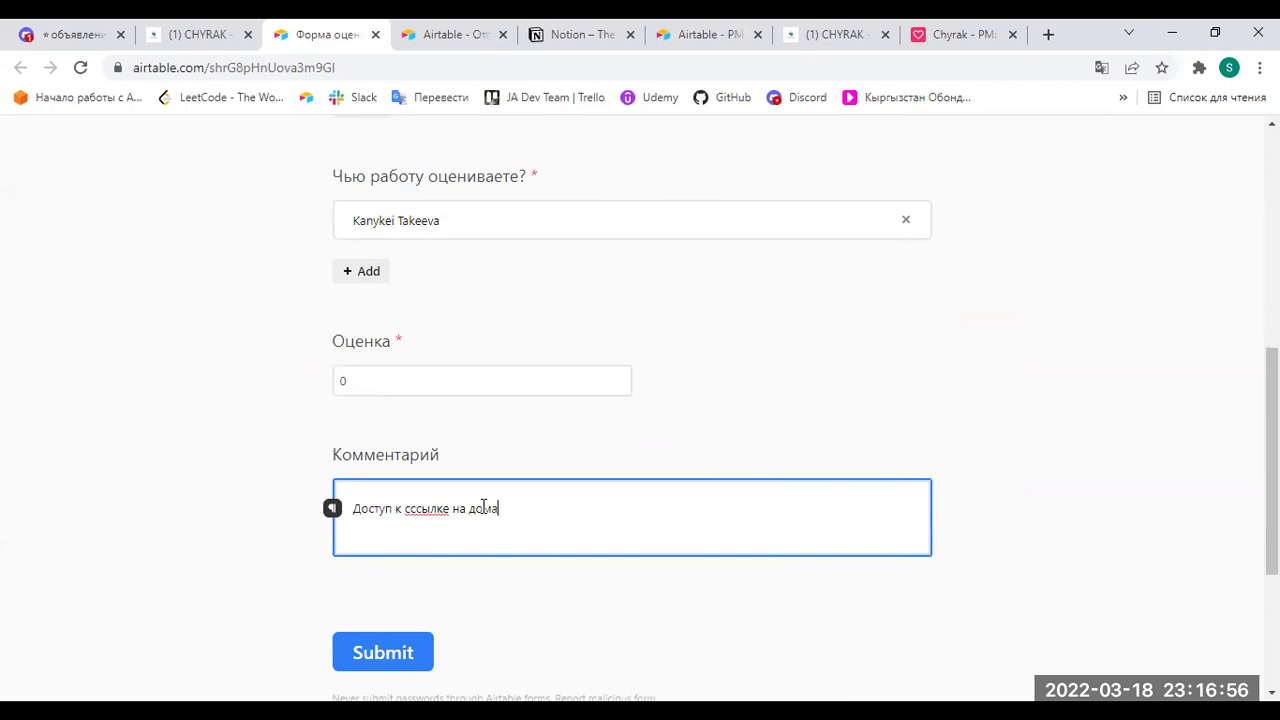
pyautogui.write('шнее задание закрыта')
pyautogui.click(412, 651)
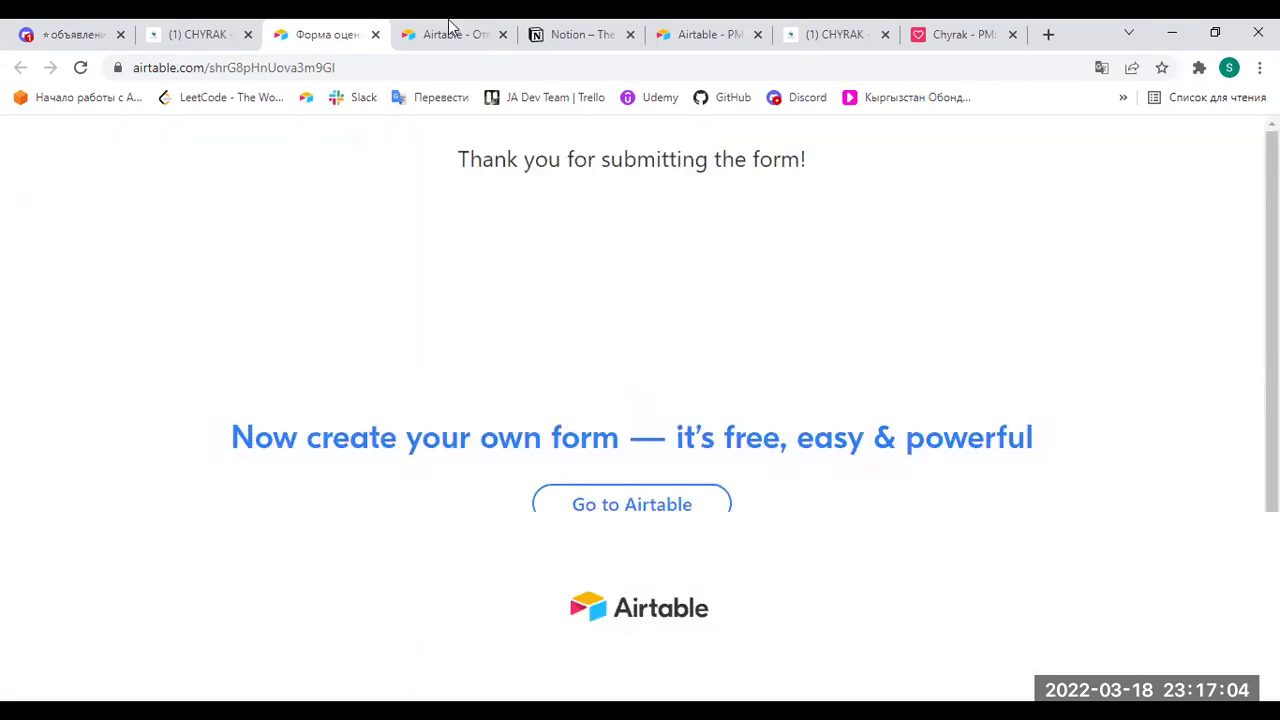
# Show Оценки Cross-Check with the new 0 grade, collapse Форма оценки, expand Форма штрафования.
pyautogui.click(206, 30)
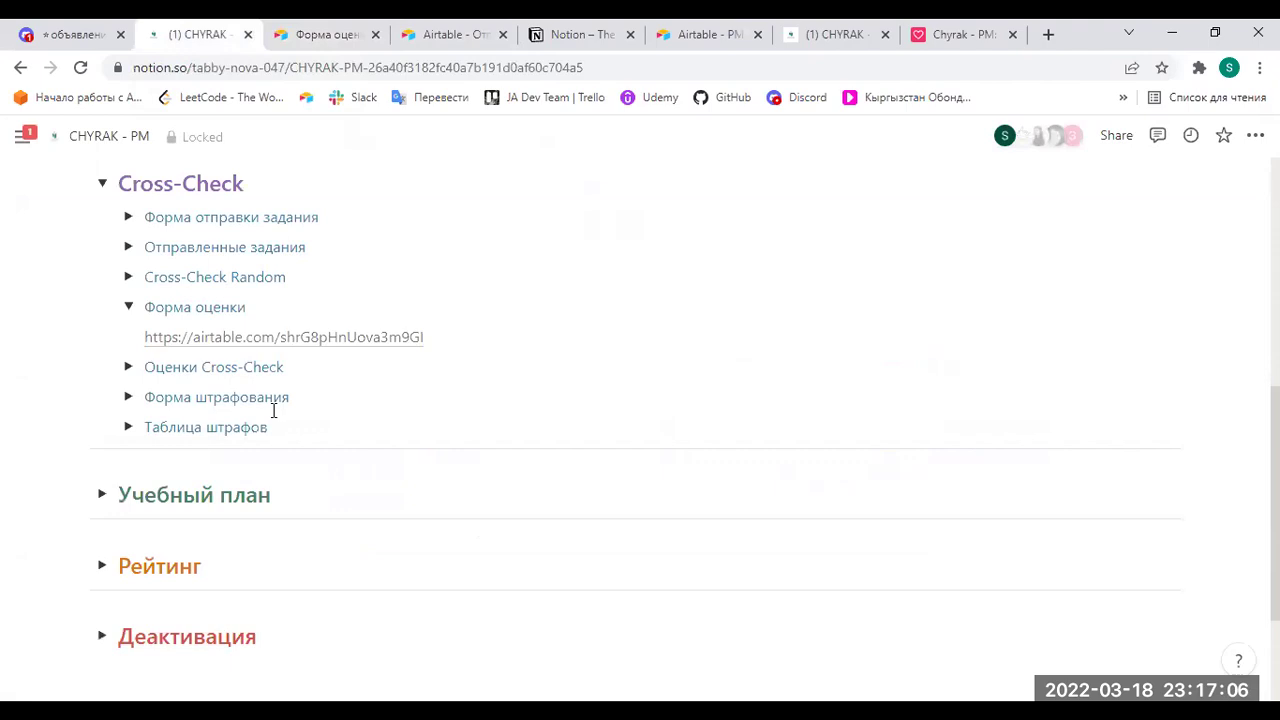
pyautogui.click(128, 367)
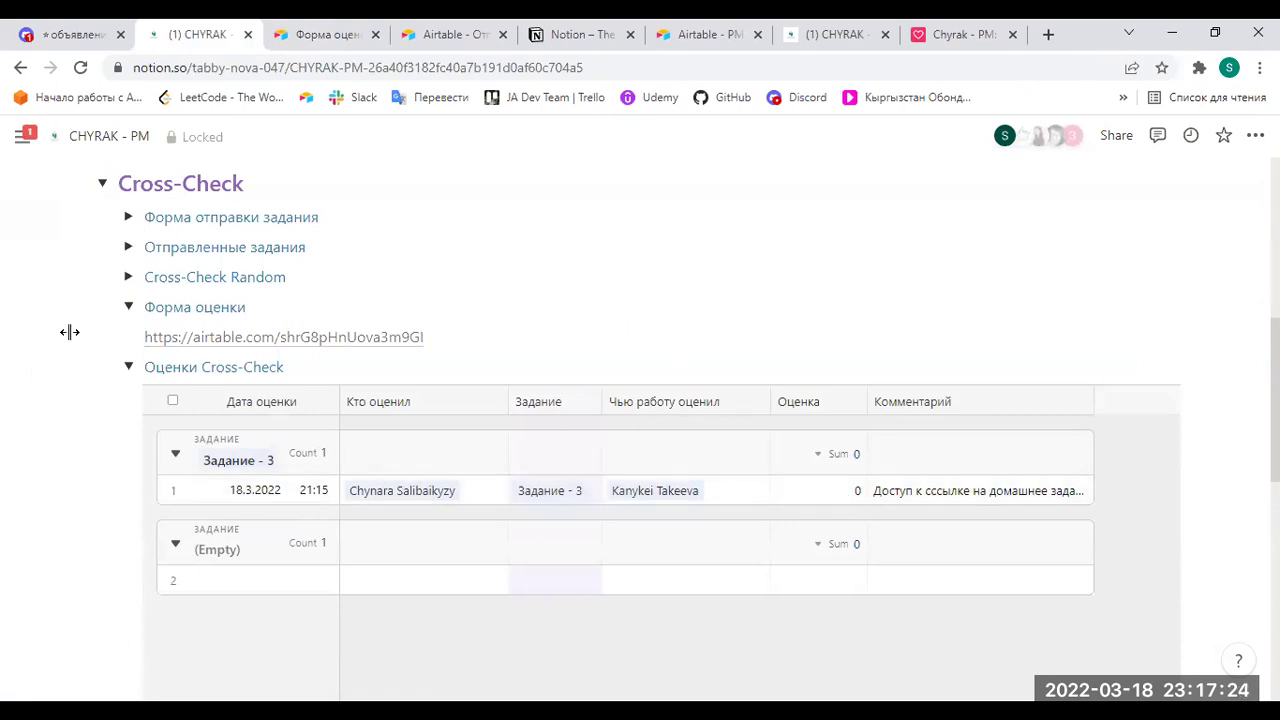
pyautogui.click(128, 307)
pyautogui.scroll(-2, 380, 297)
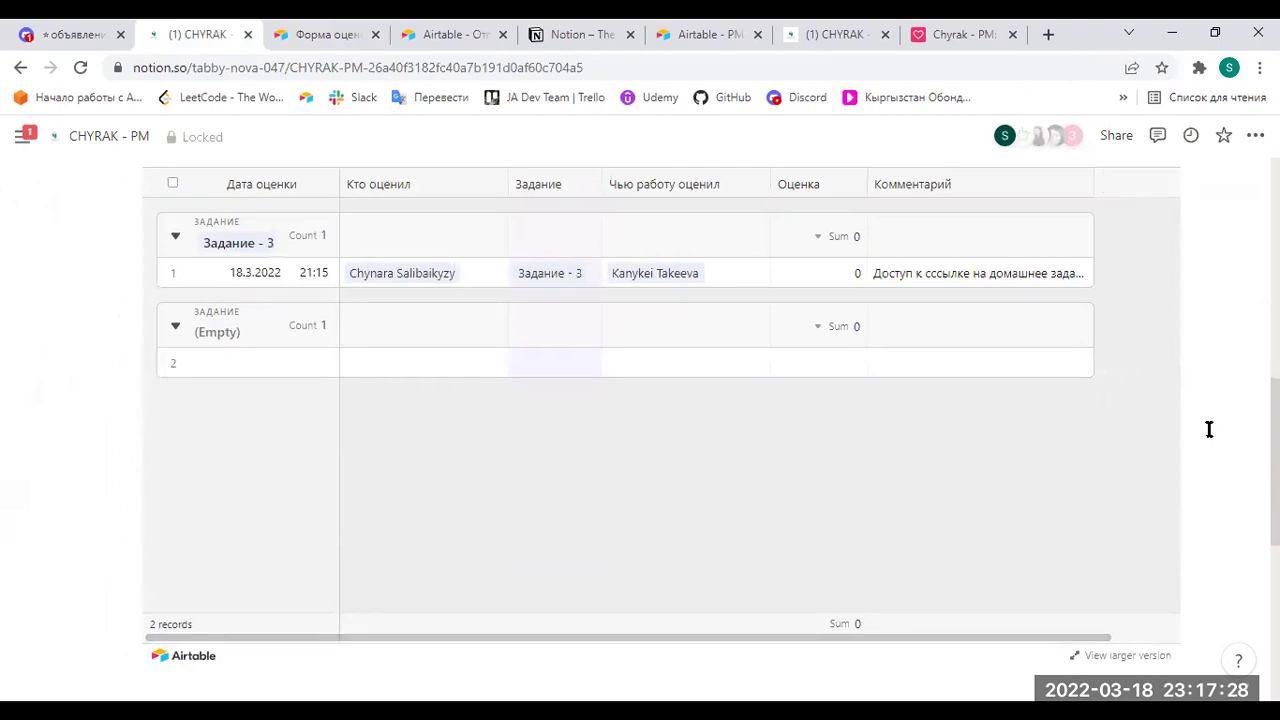
pyautogui.scroll(-4, 1209, 429)
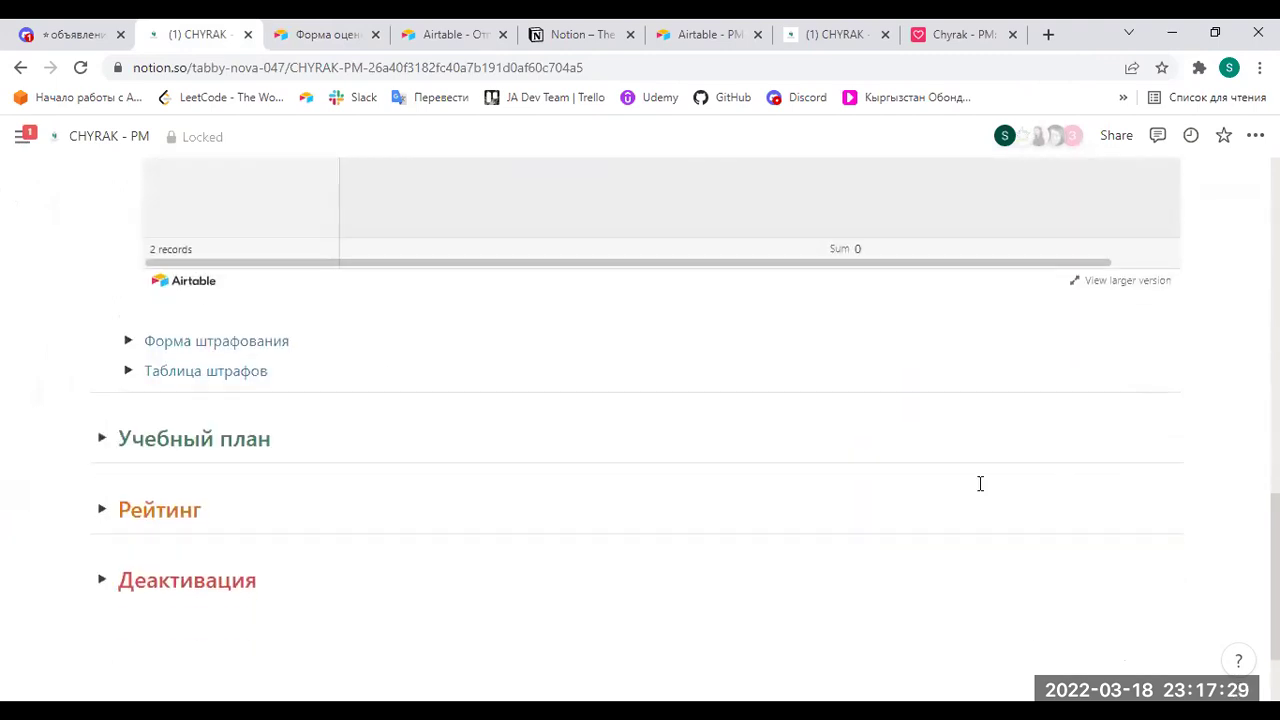
pyautogui.click(136, 344)
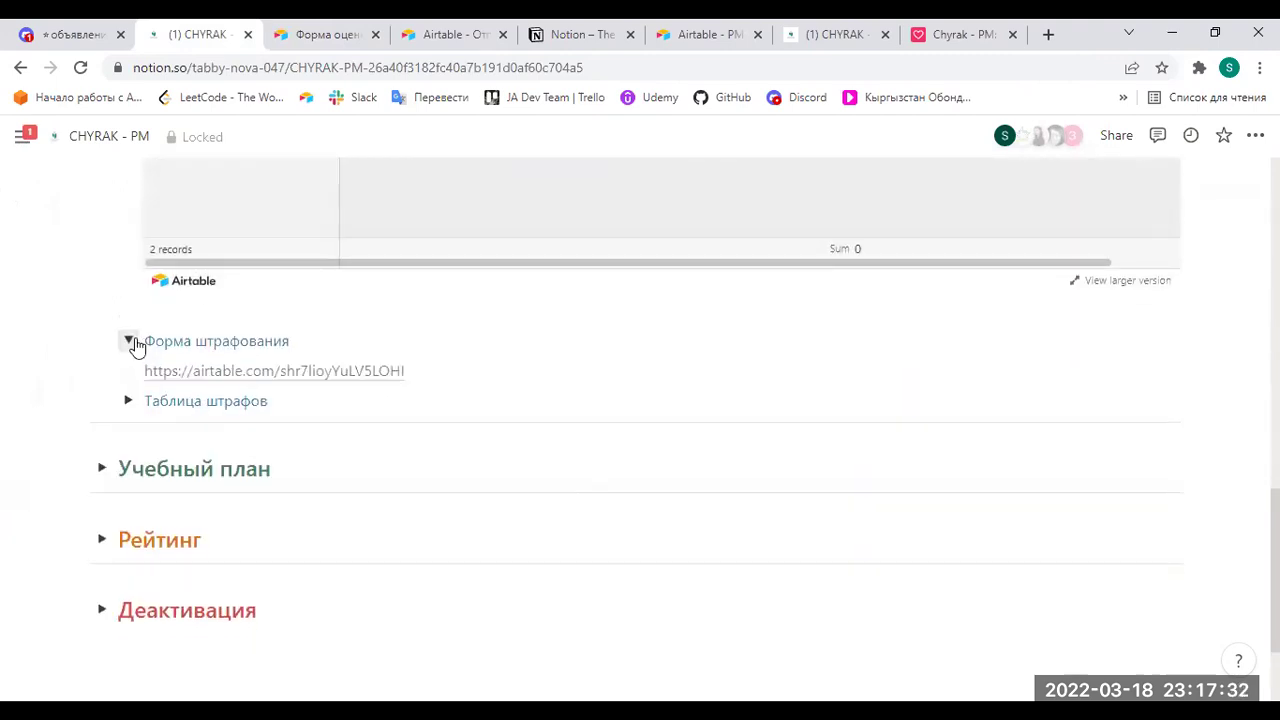
# Open the penalty form link and set its date to 18 March 2022.
pyautogui.click(260, 372)
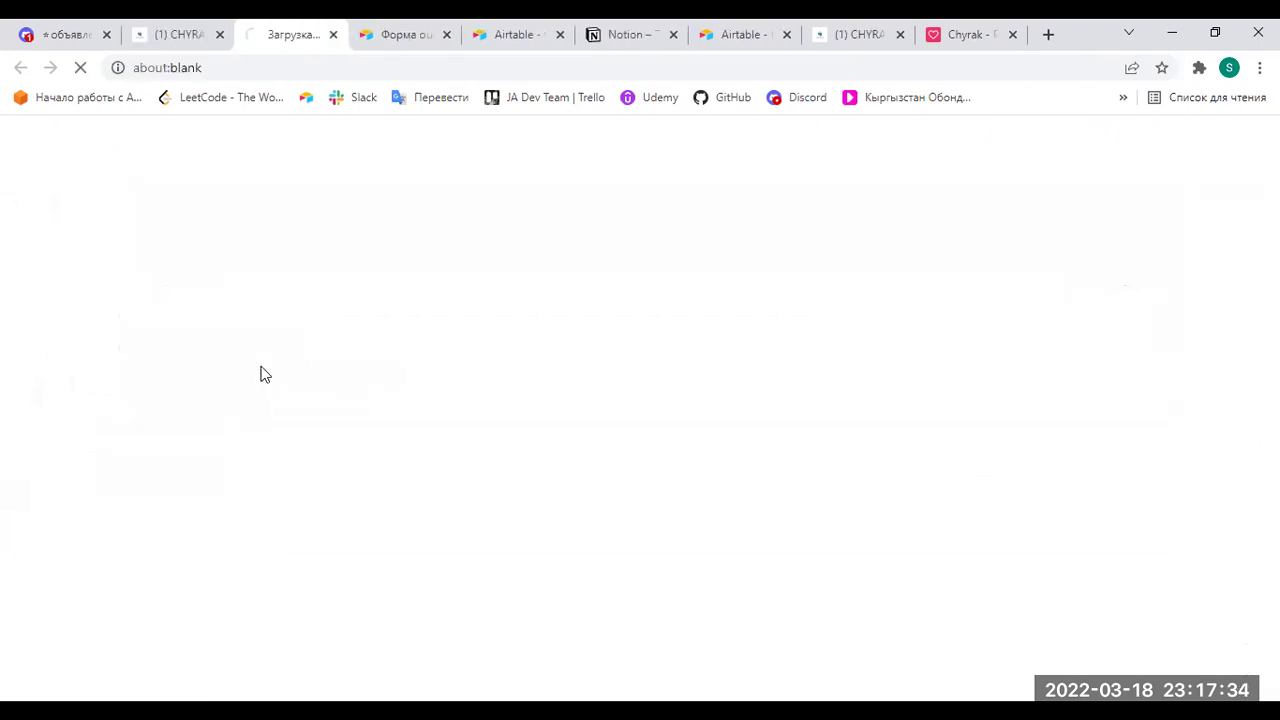
pyautogui.click(175, 36)
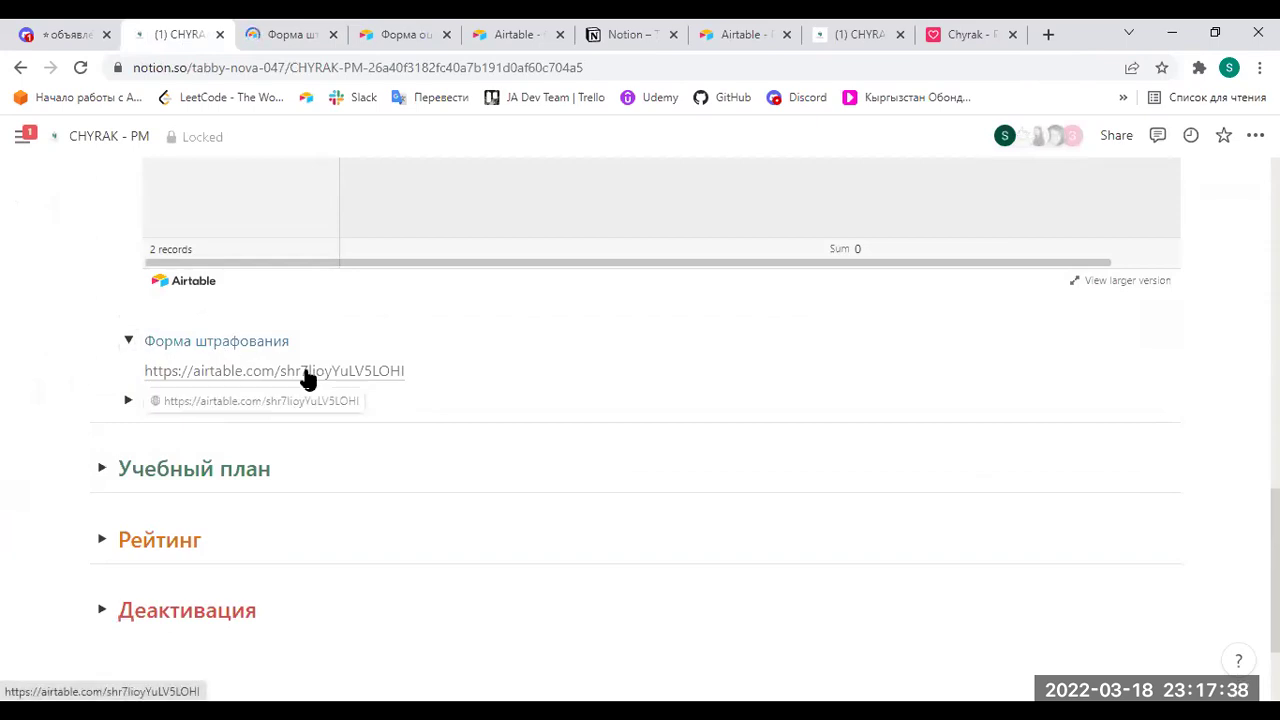
pyautogui.click(310, 28)
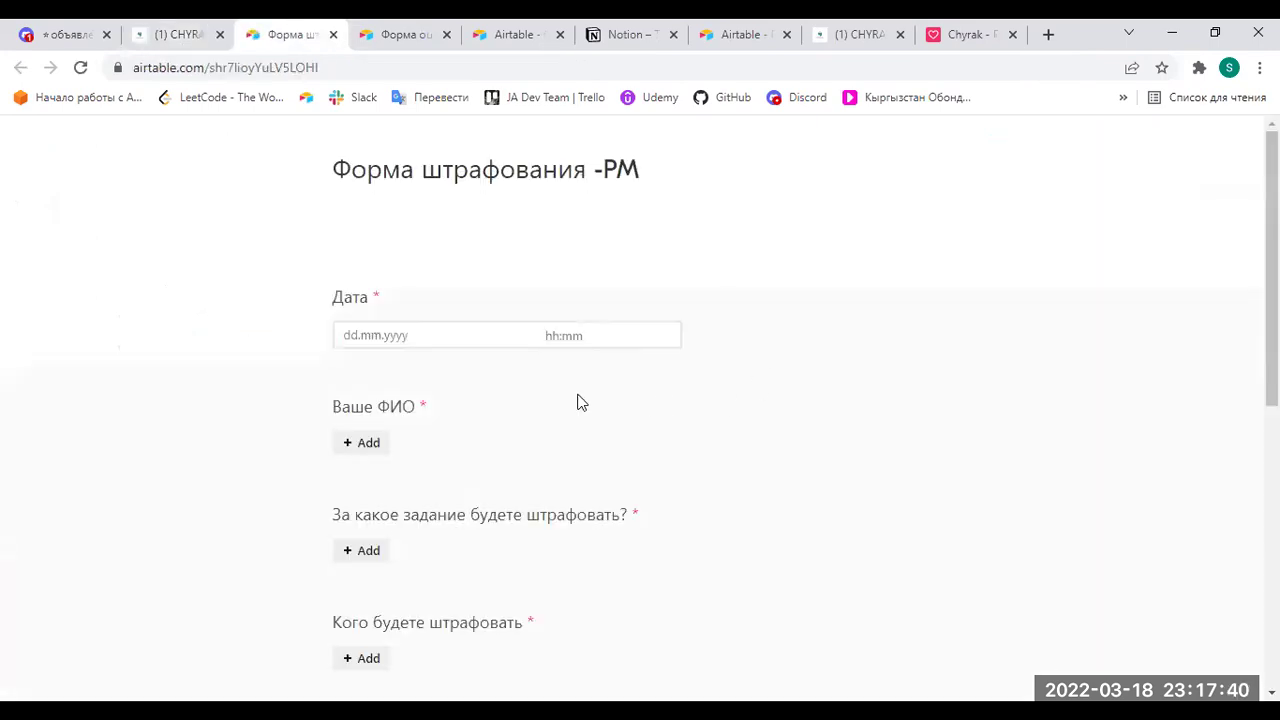
pyautogui.click(406, 337)
pyautogui.click(502, 470)
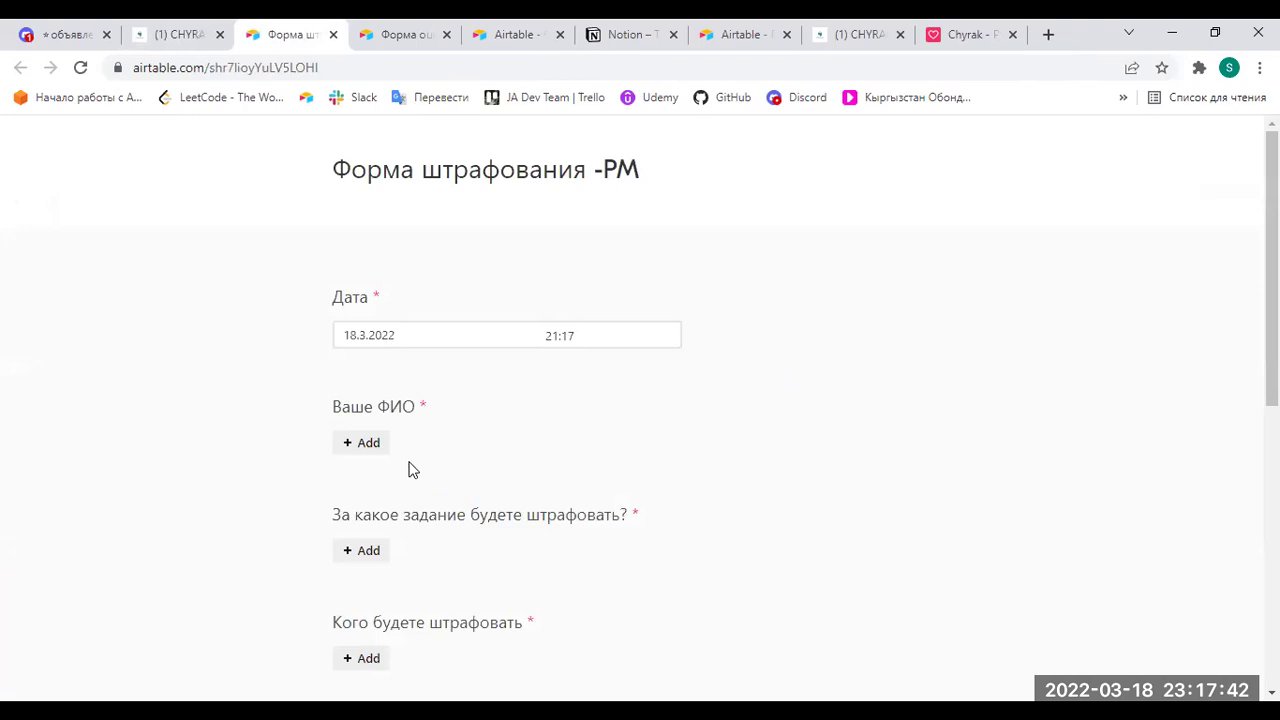
# Add the reviewer's own name to the penalty form, checking the pairings table.
pyautogui.click(352, 443)
pyautogui.write('Ср')
pyautogui.press('BackSpace')
pyautogui.press('BackSpace')
pyautogui.write('Ch')
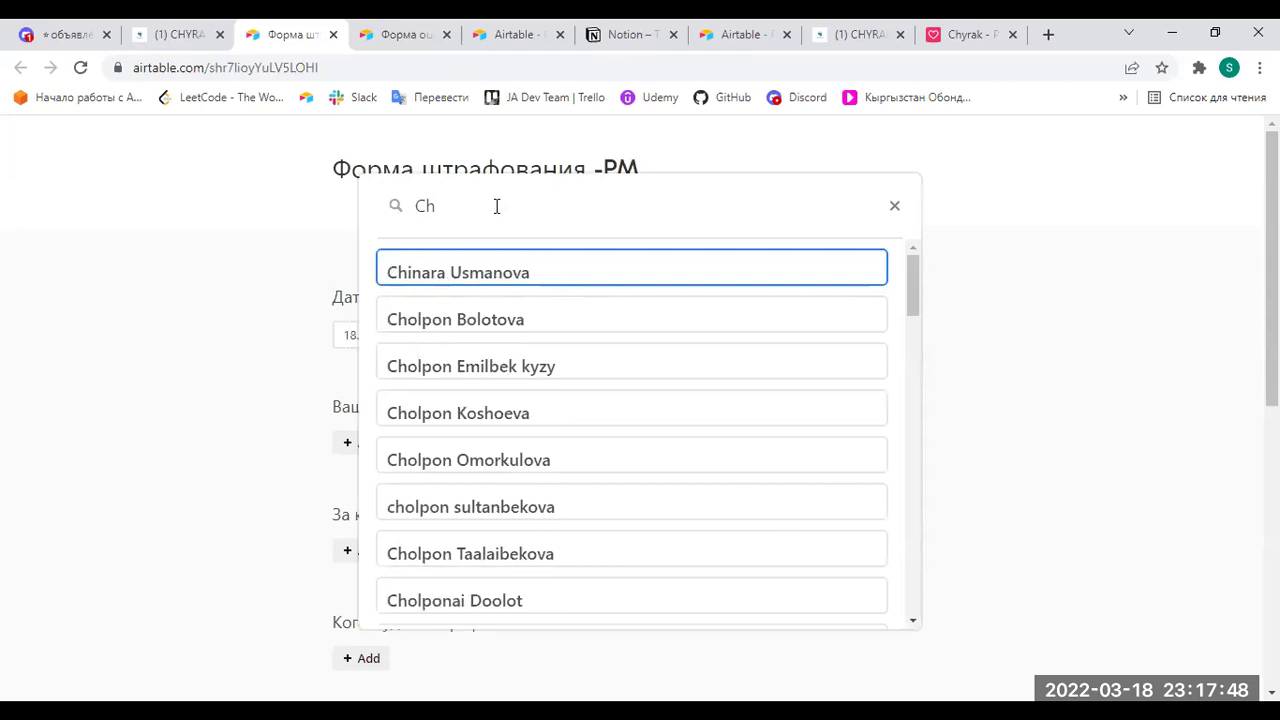
pyautogui.write('ynara')
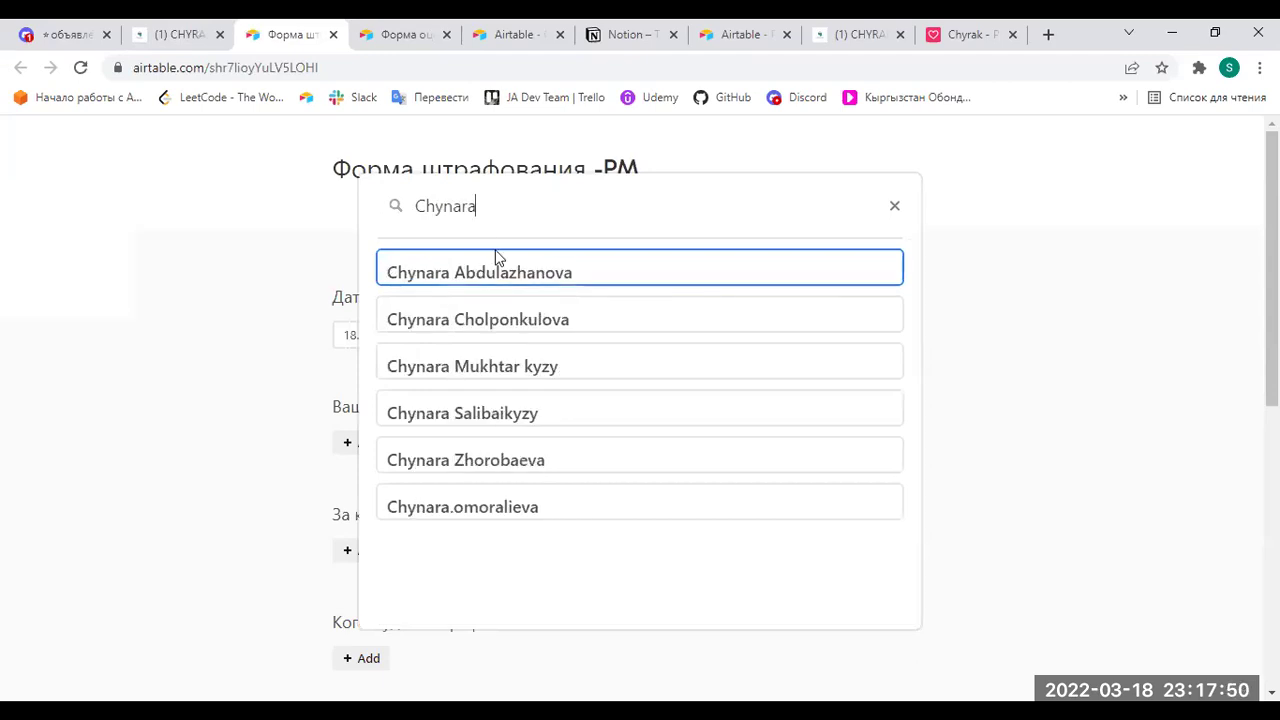
pyautogui.click(750, 32)
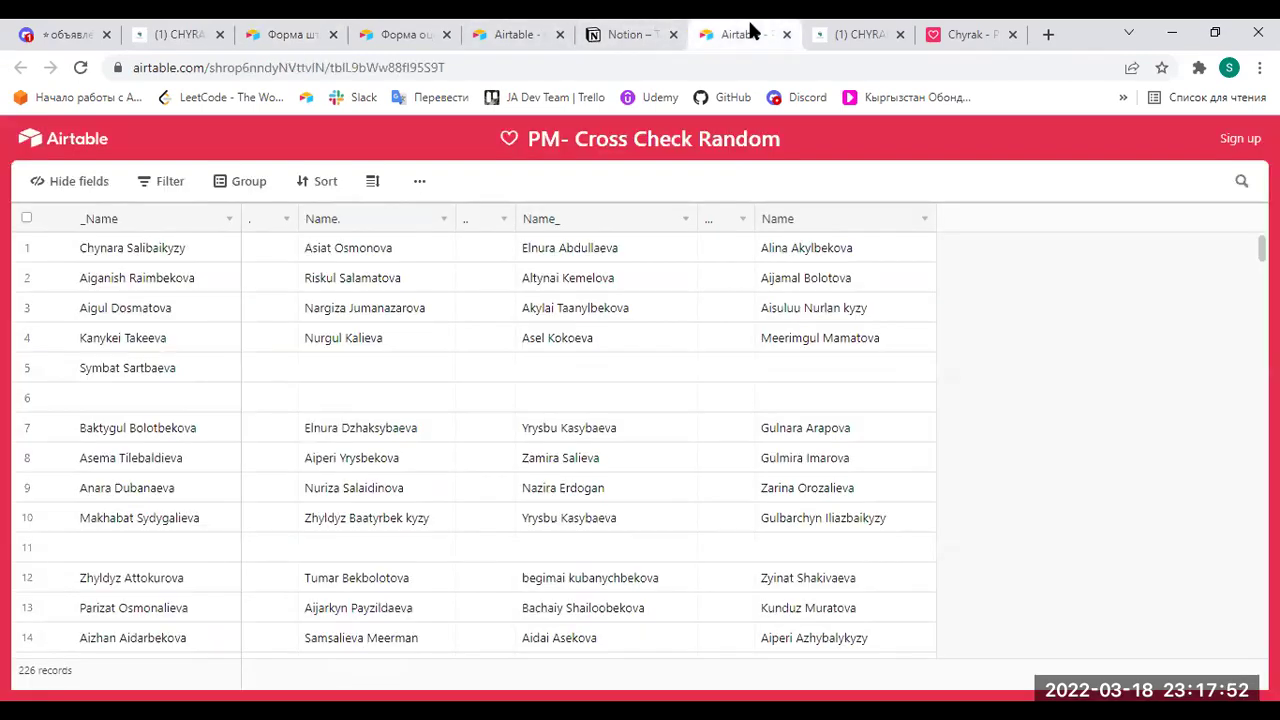
pyautogui.click(276, 36)
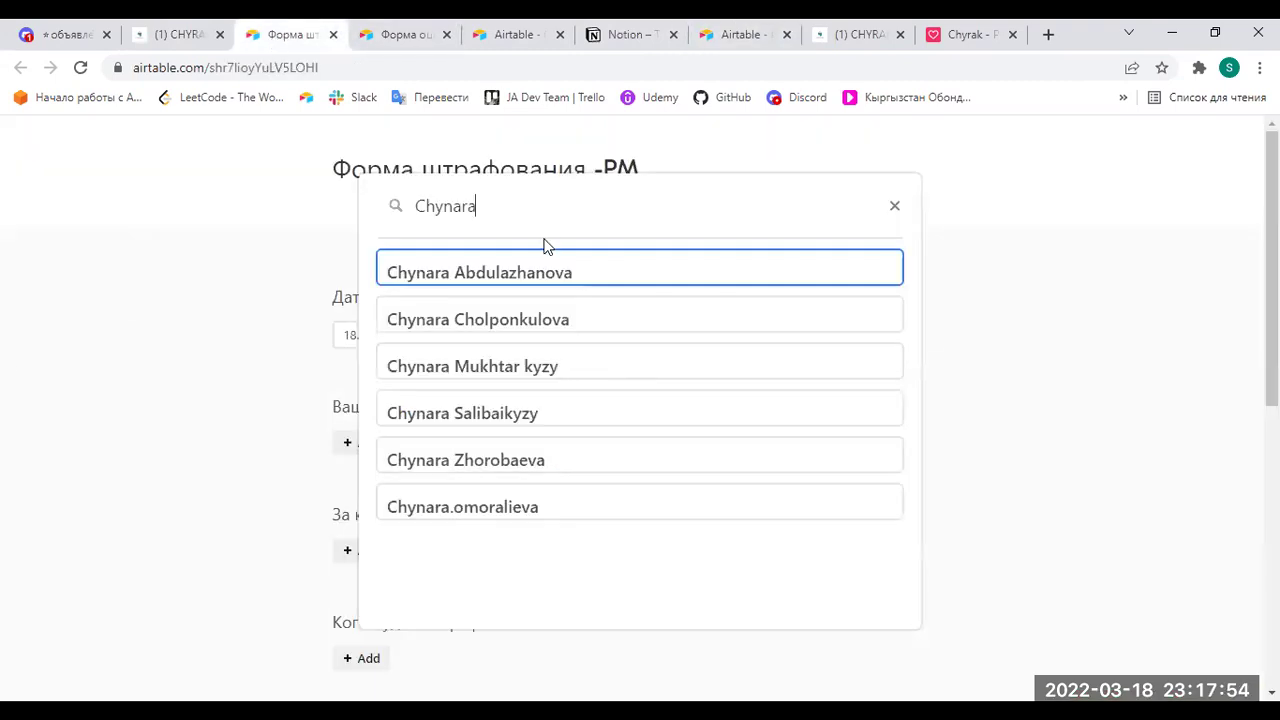
pyautogui.write('Sa')
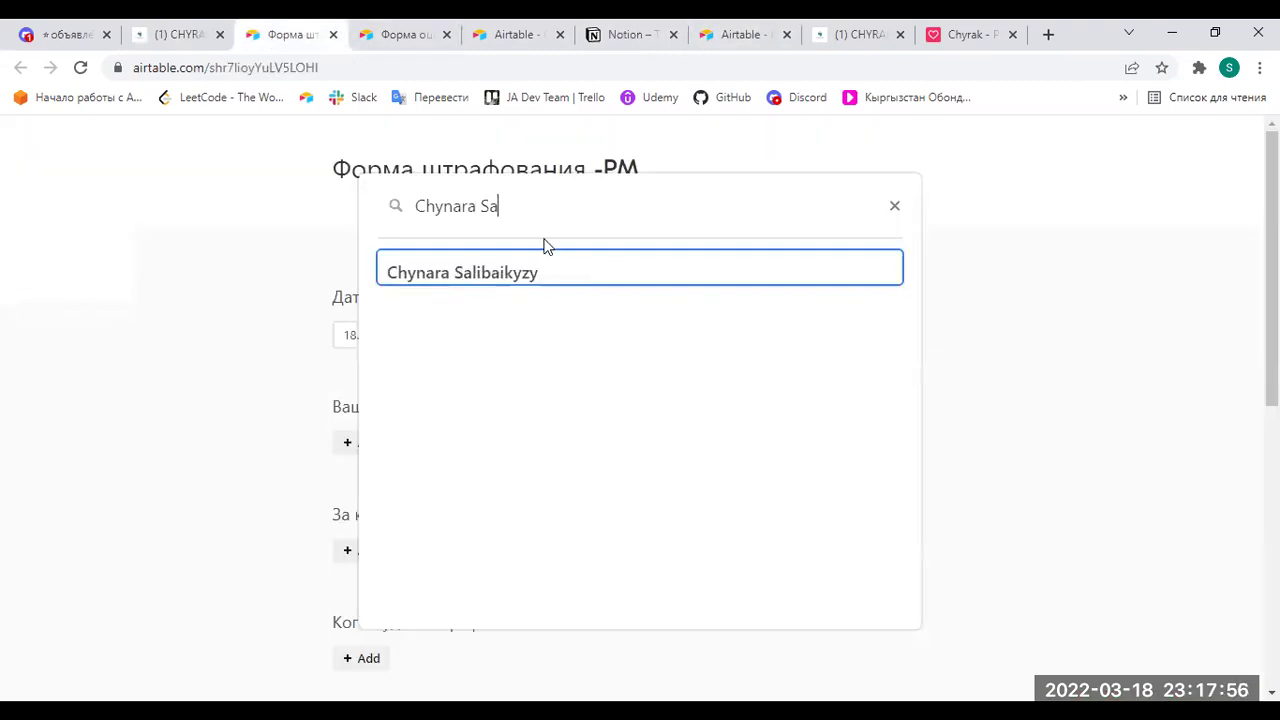
pyautogui.click(537, 276)
# Choose Задание - 3 and add the student being penalized.
pyautogui.click(360, 422)
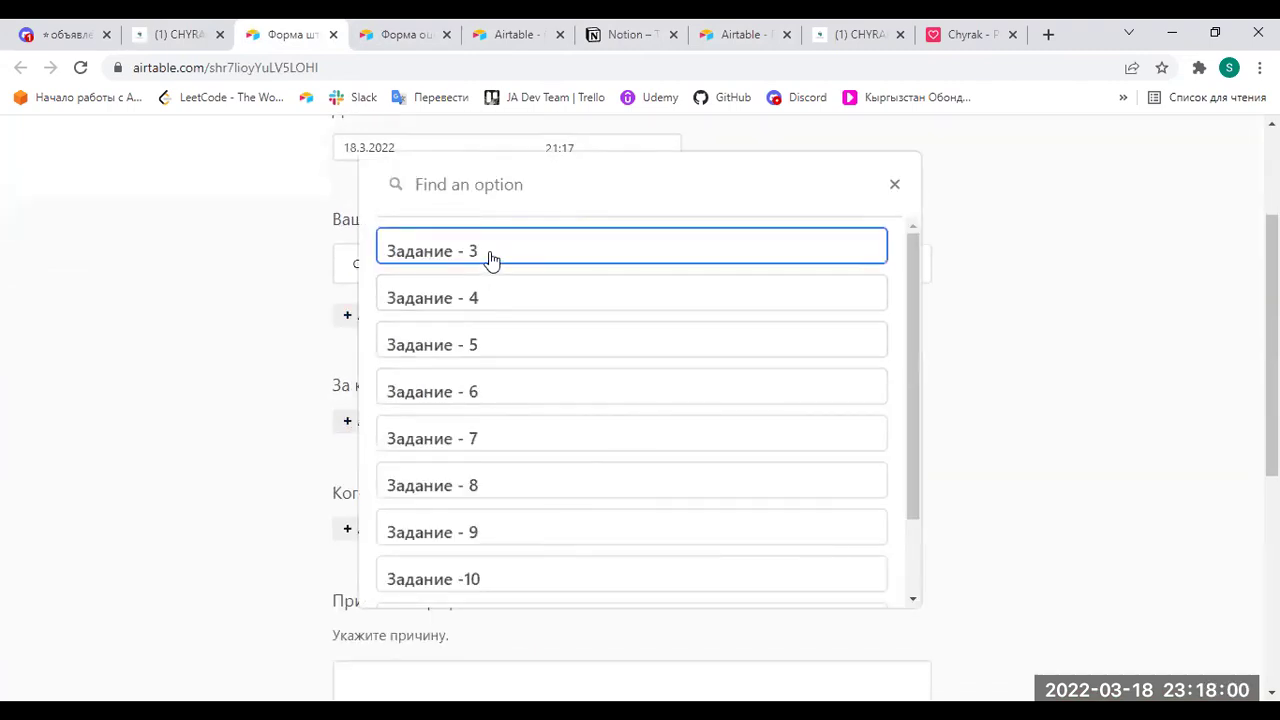
pyautogui.click(490, 261)
pyautogui.scroll(-2, 531, 457)
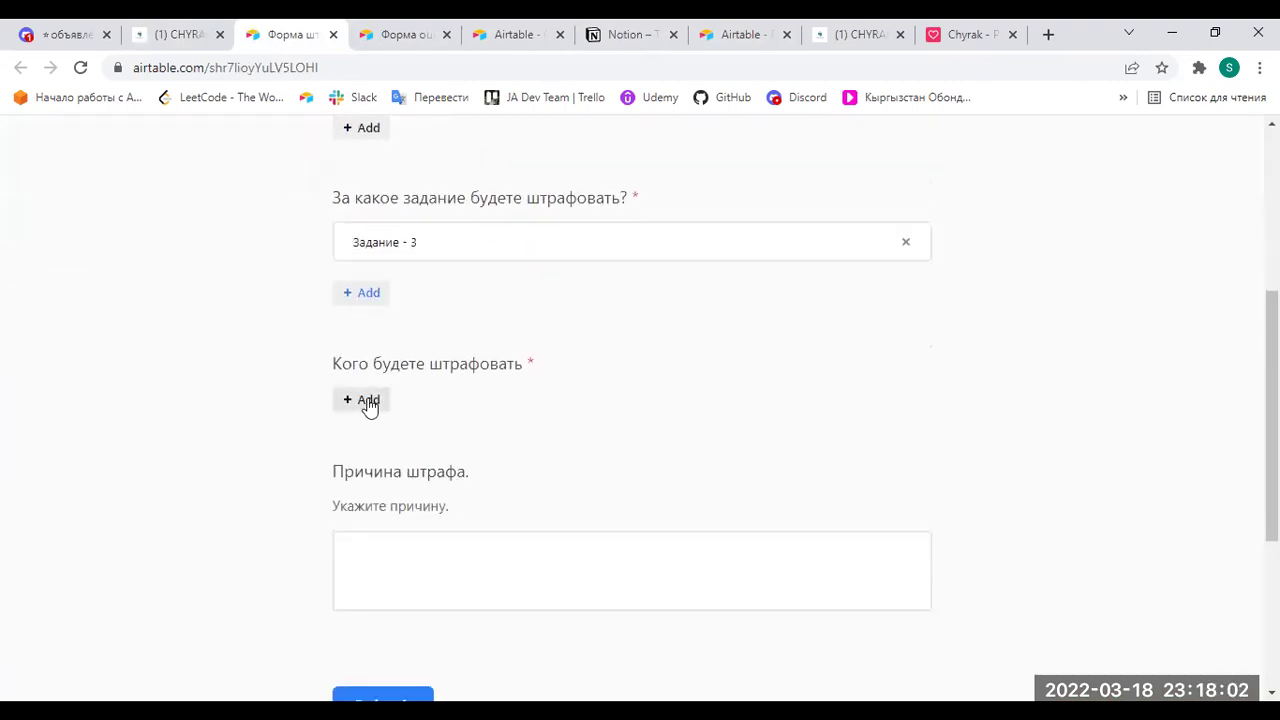
pyautogui.click(366, 401)
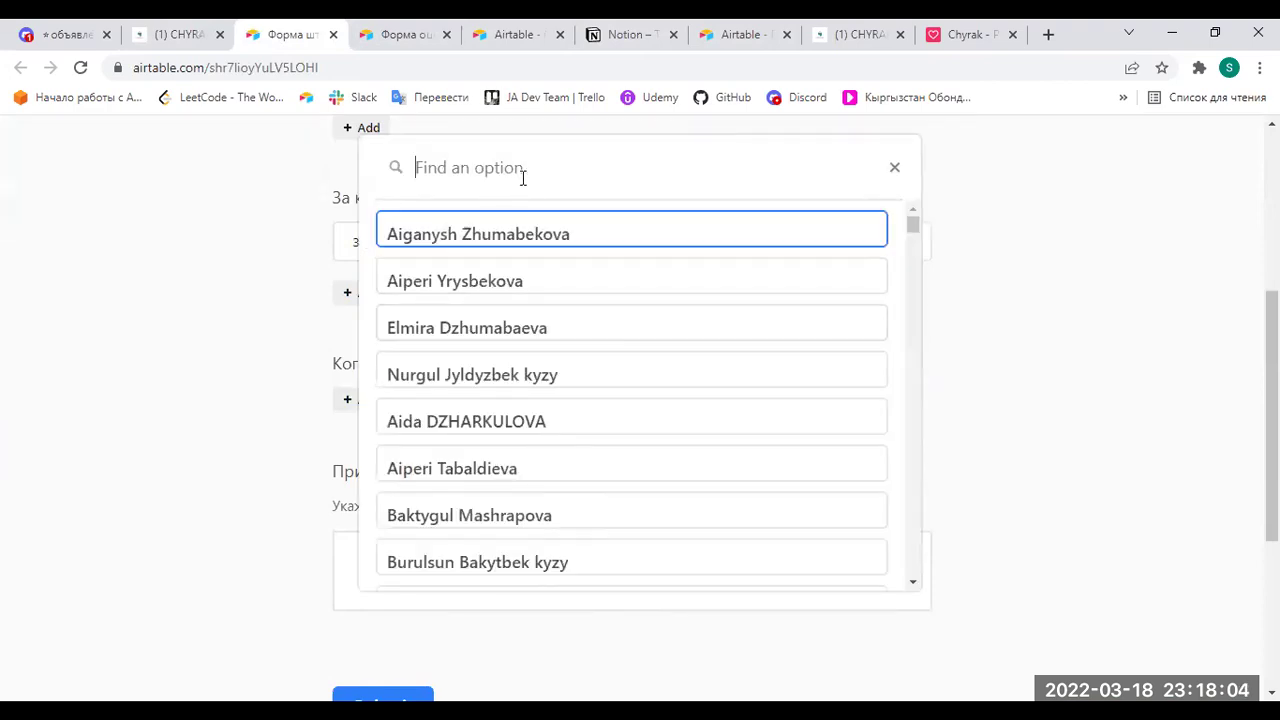
pyautogui.write('Kany')
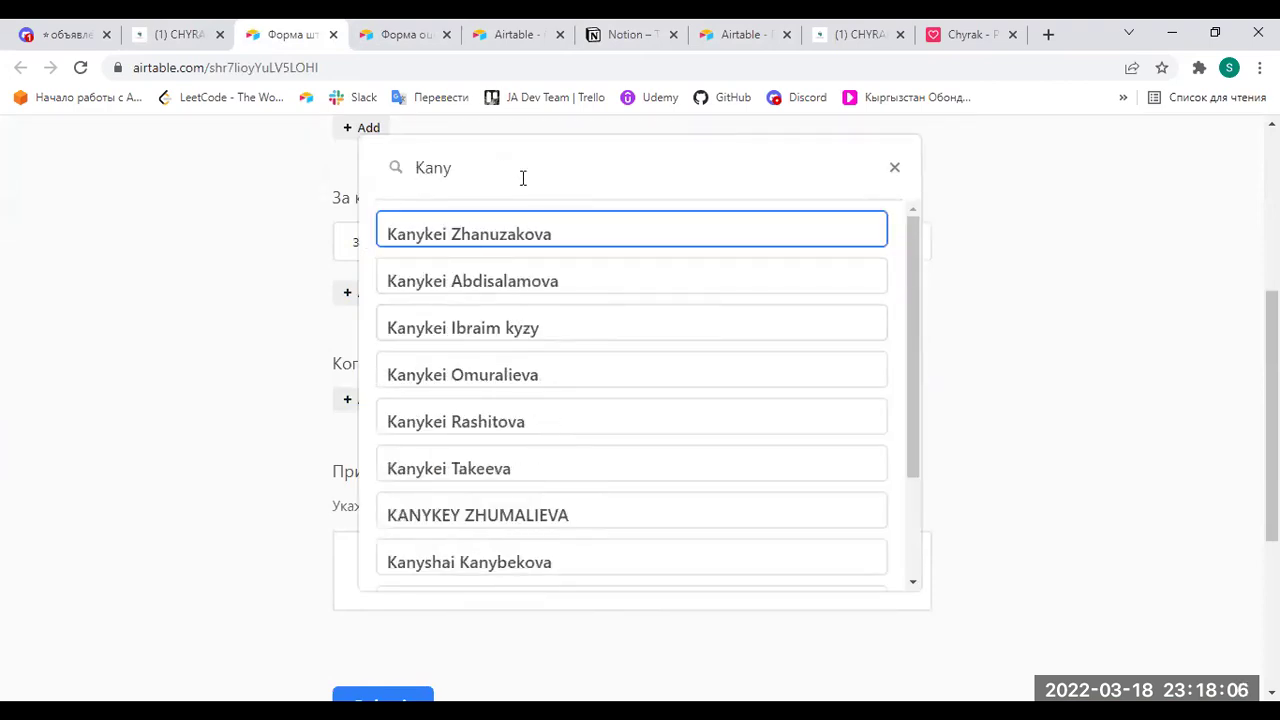
pyautogui.write('kei')
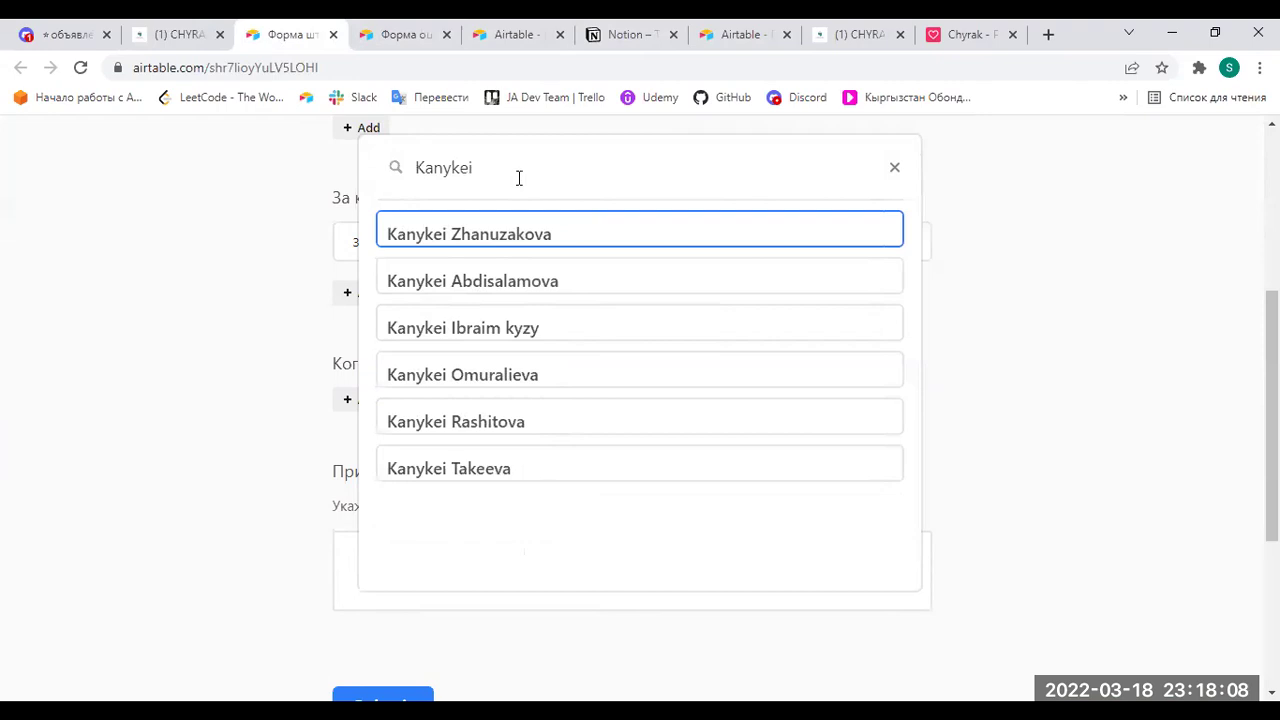
pyautogui.click(529, 472)
# Set the penalty to 5, type a reason, and submit the penalty form.
pyautogui.scroll(-2, 443, 428)
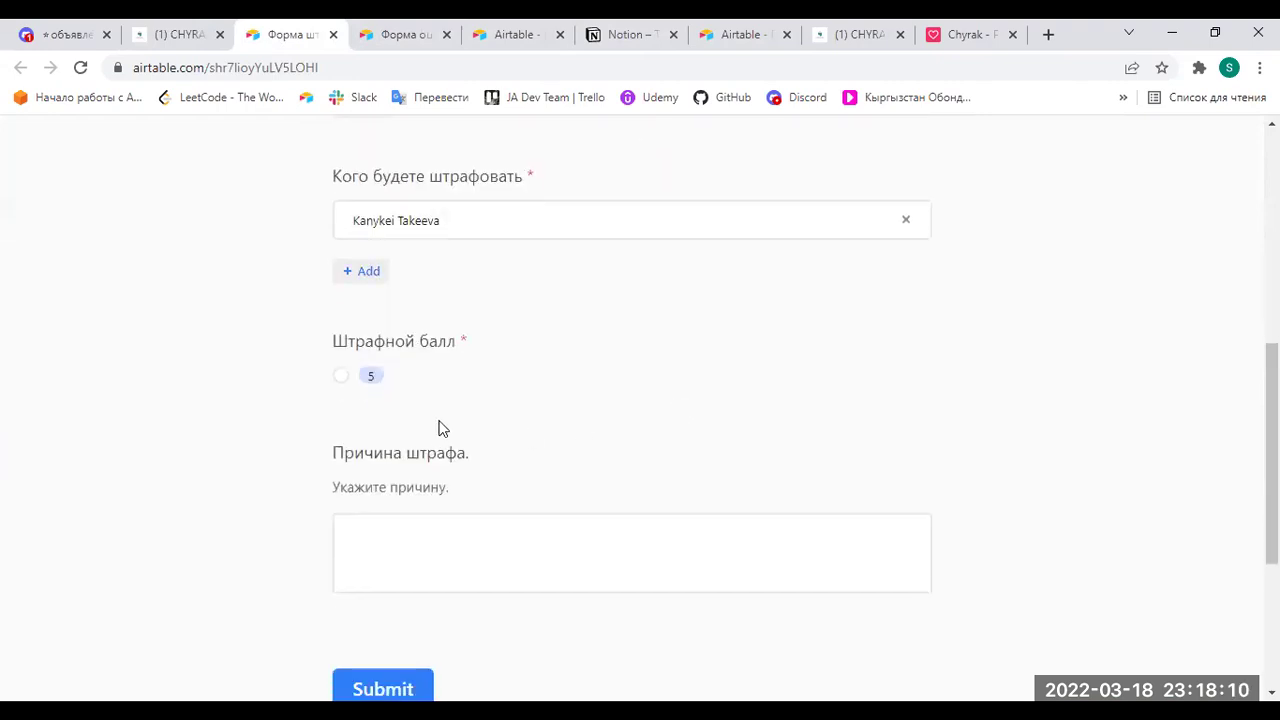
pyautogui.click(341, 376)
pyautogui.click(480, 537)
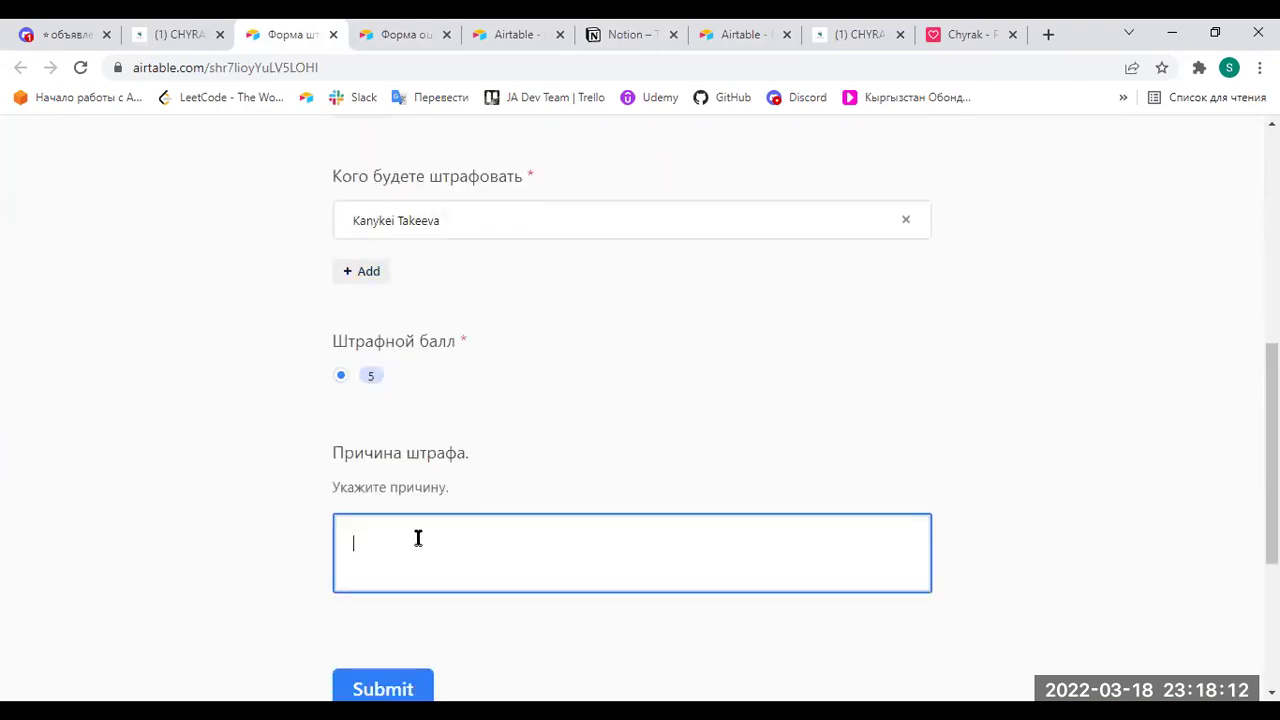
pyautogui.write('у')
pyautogui.write('t jnrhskf ljcneg r c')
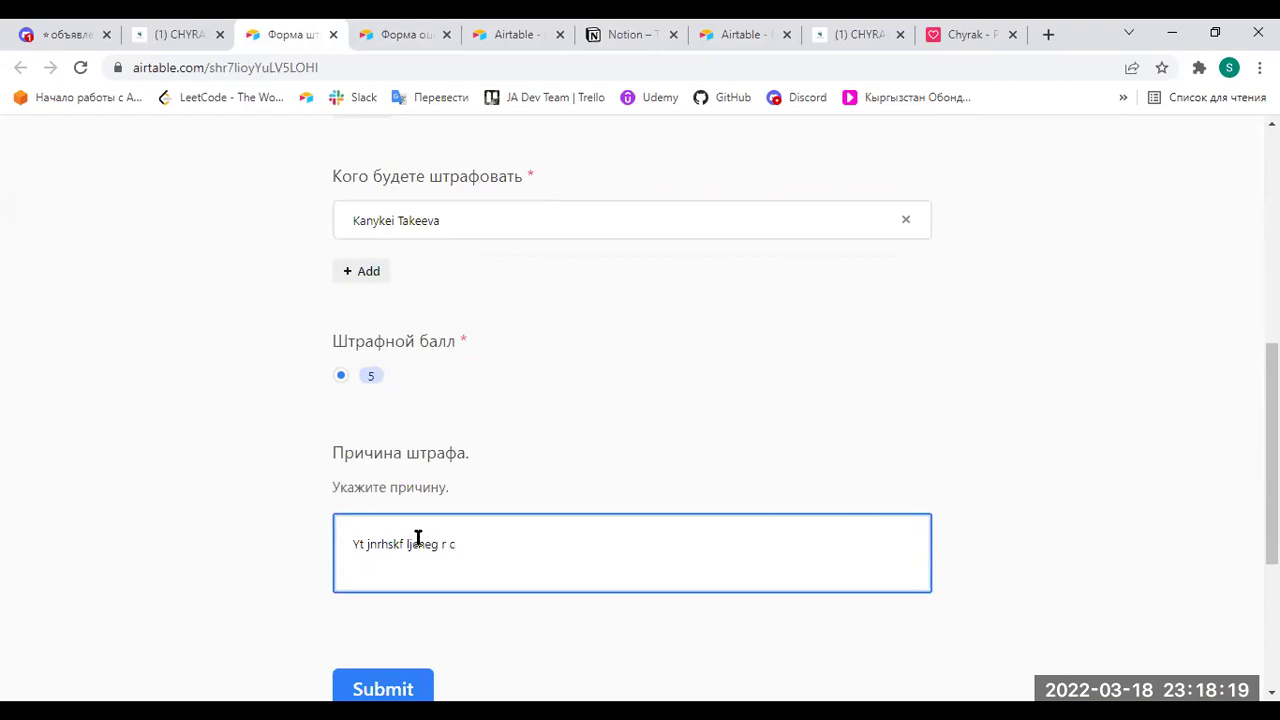
pyautogui.press('BackSpace')
pyautogui.write('vlghlhkl;sdf')
pyautogui.click(383, 689)
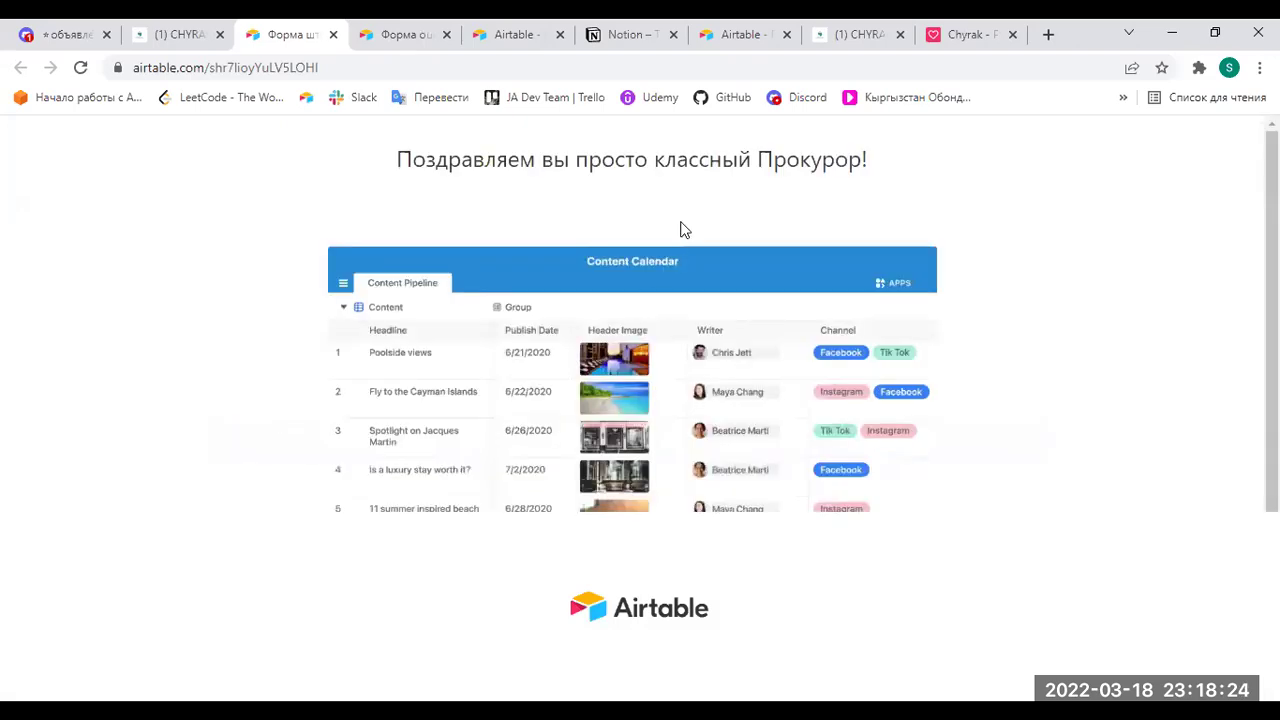
# Expand and re-collapse Таблица штрафов on the CHYRAK - PM page, then collapse Оценки Cross-Check.
pyautogui.click(175, 34)
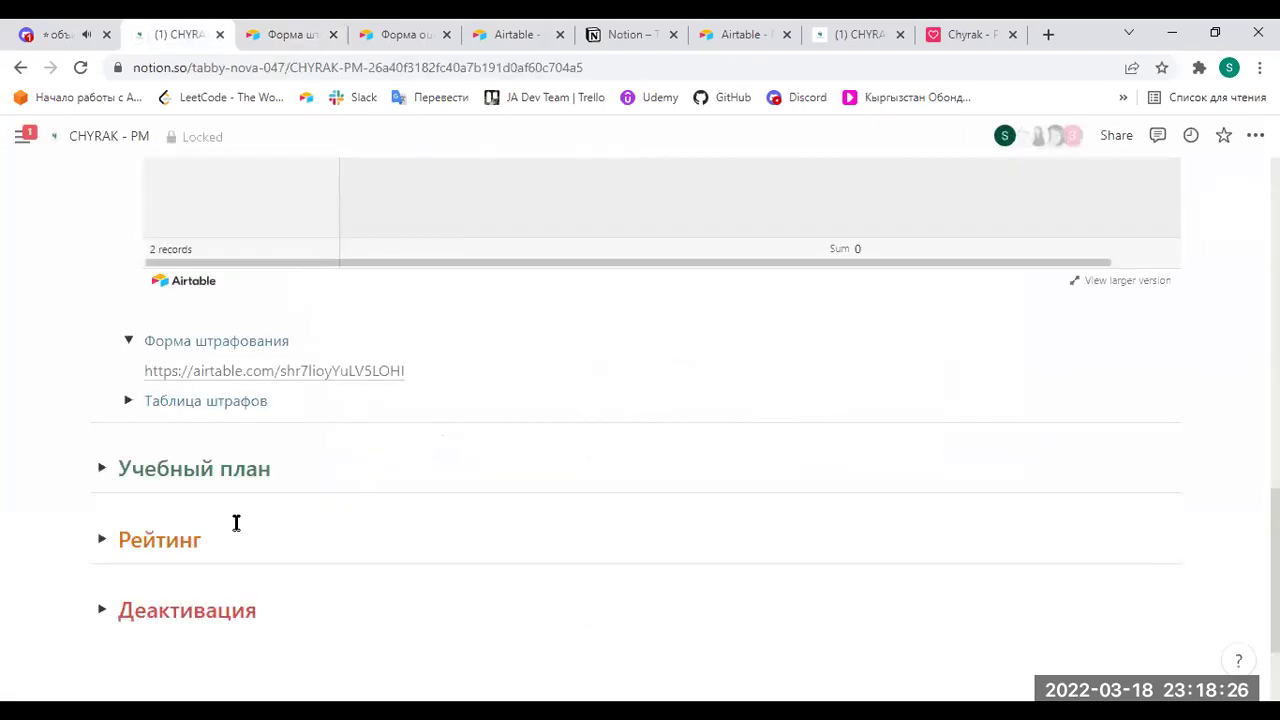
pyautogui.click(129, 401)
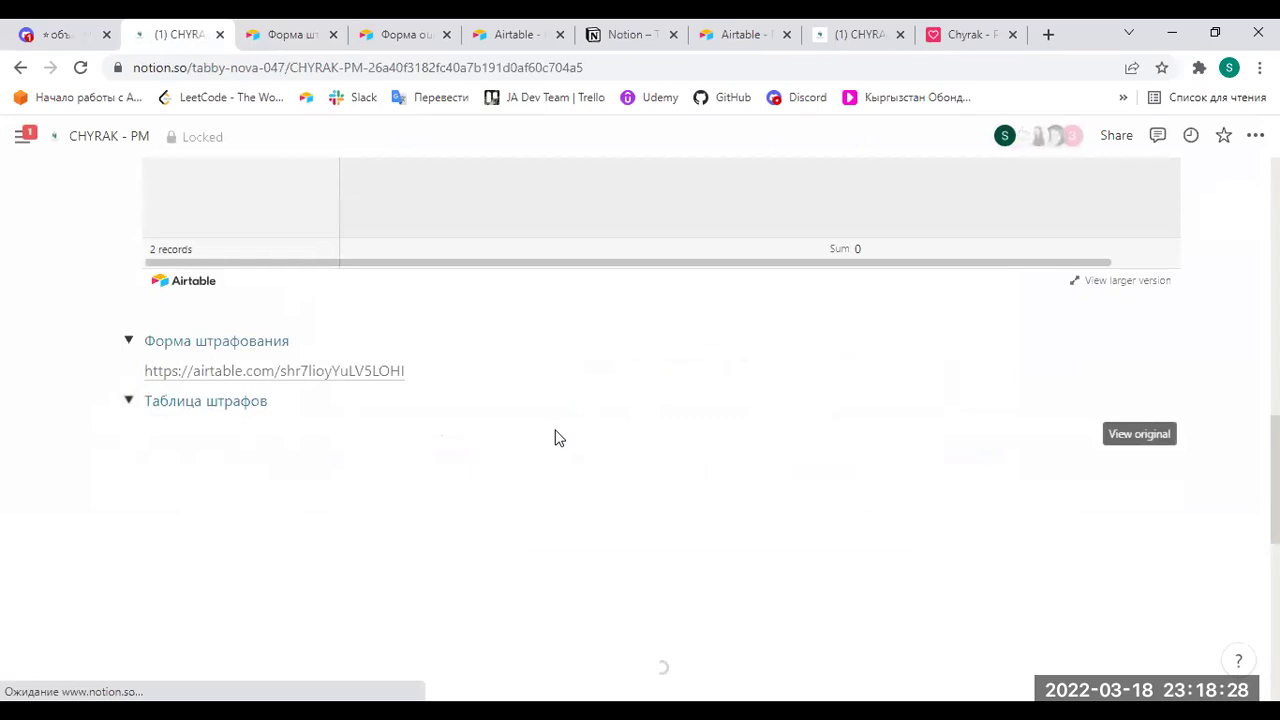
pyautogui.scroll(-2, 586, 397)
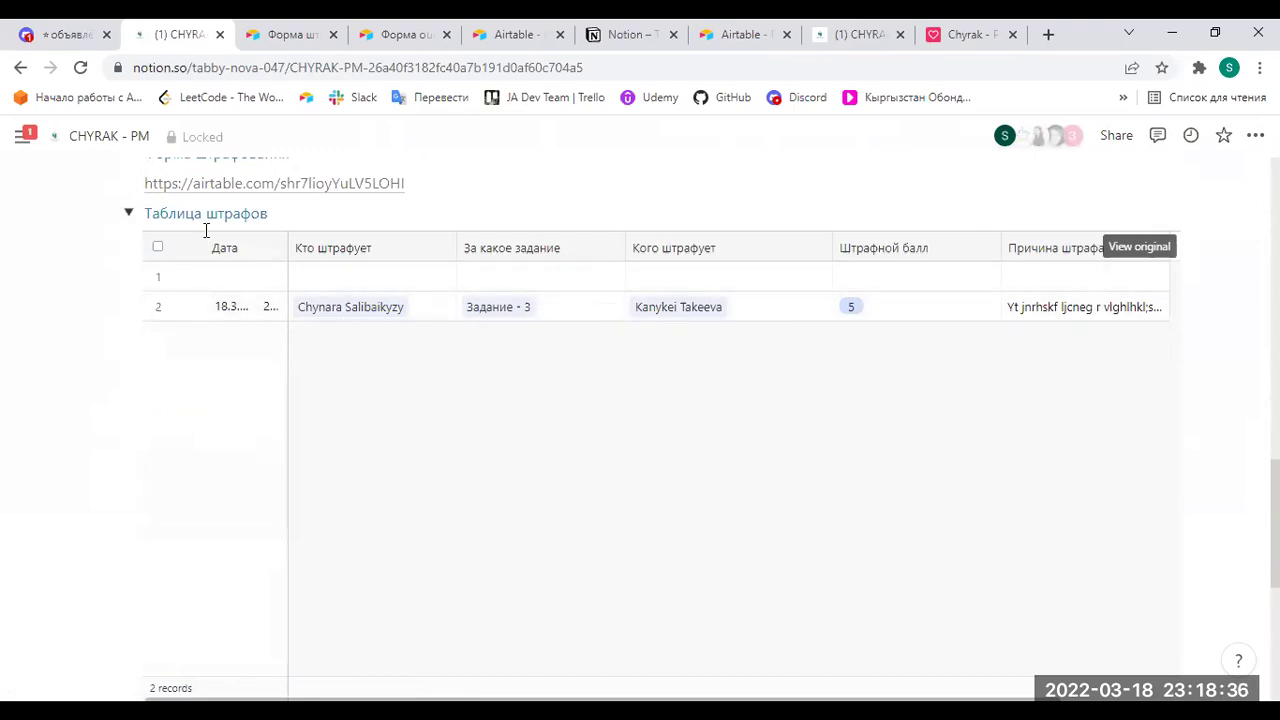
pyautogui.click(129, 214)
pyautogui.scroll(4, 274, 340)
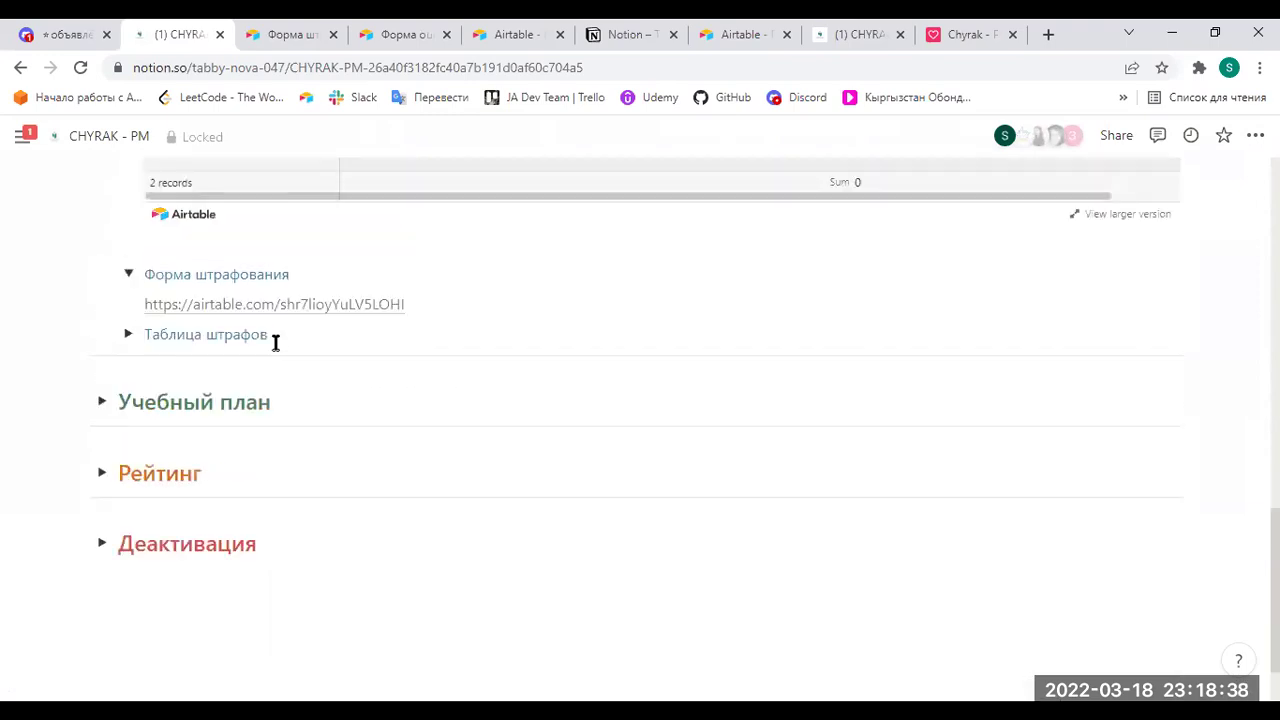
pyautogui.scroll(3, 1190, 295)
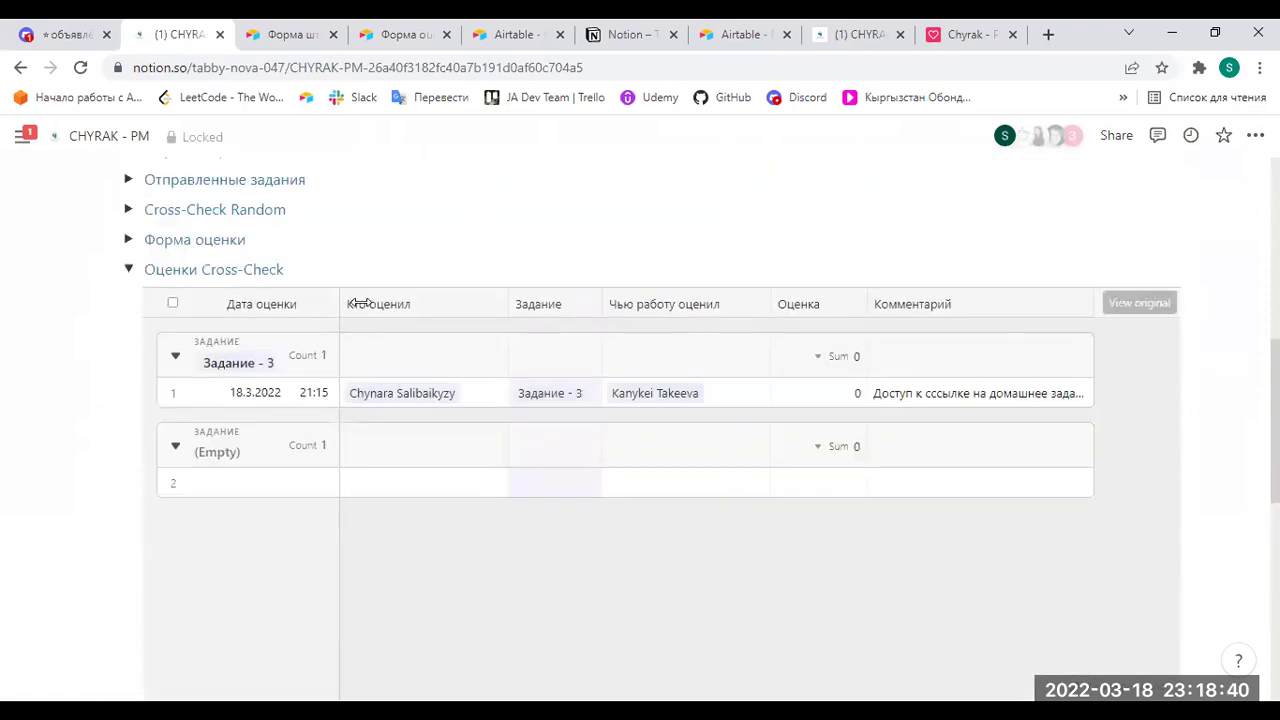
pyautogui.click(129, 270)
# Expand Рейтинг and open its rating table as a full Airtable page.
pyautogui.scroll(-1, 340, 354)
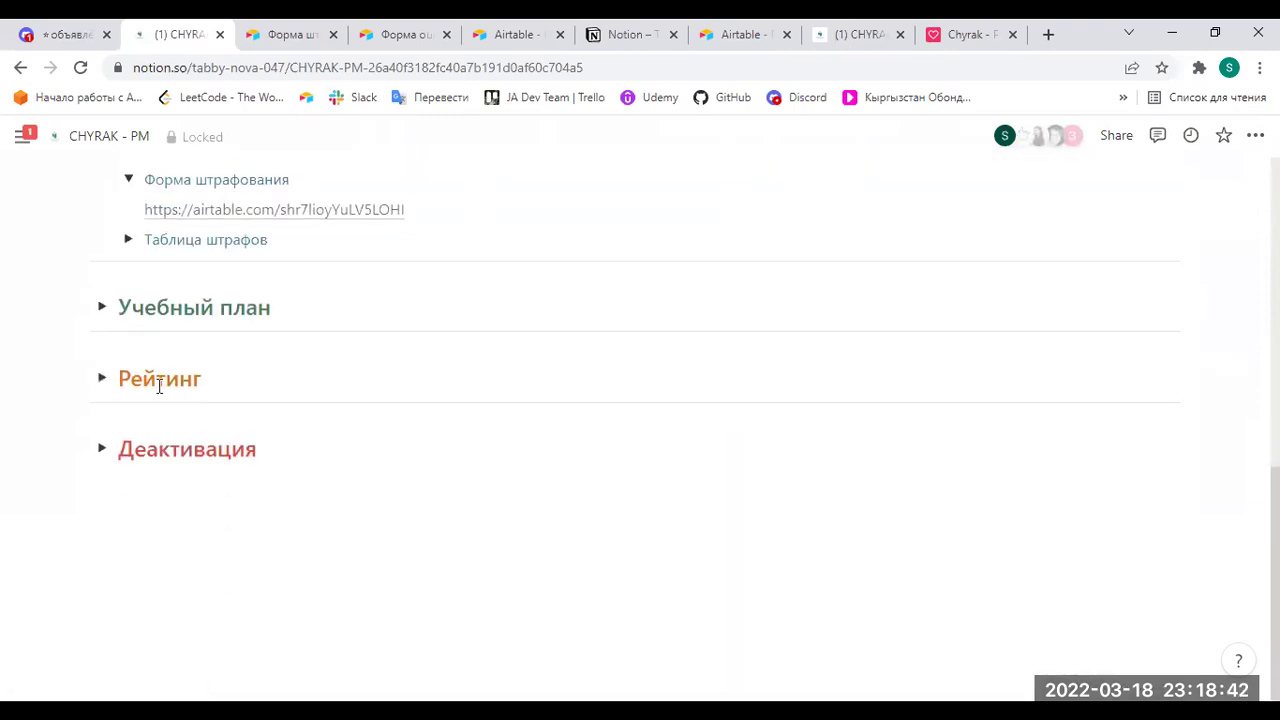
pyautogui.click(102, 378)
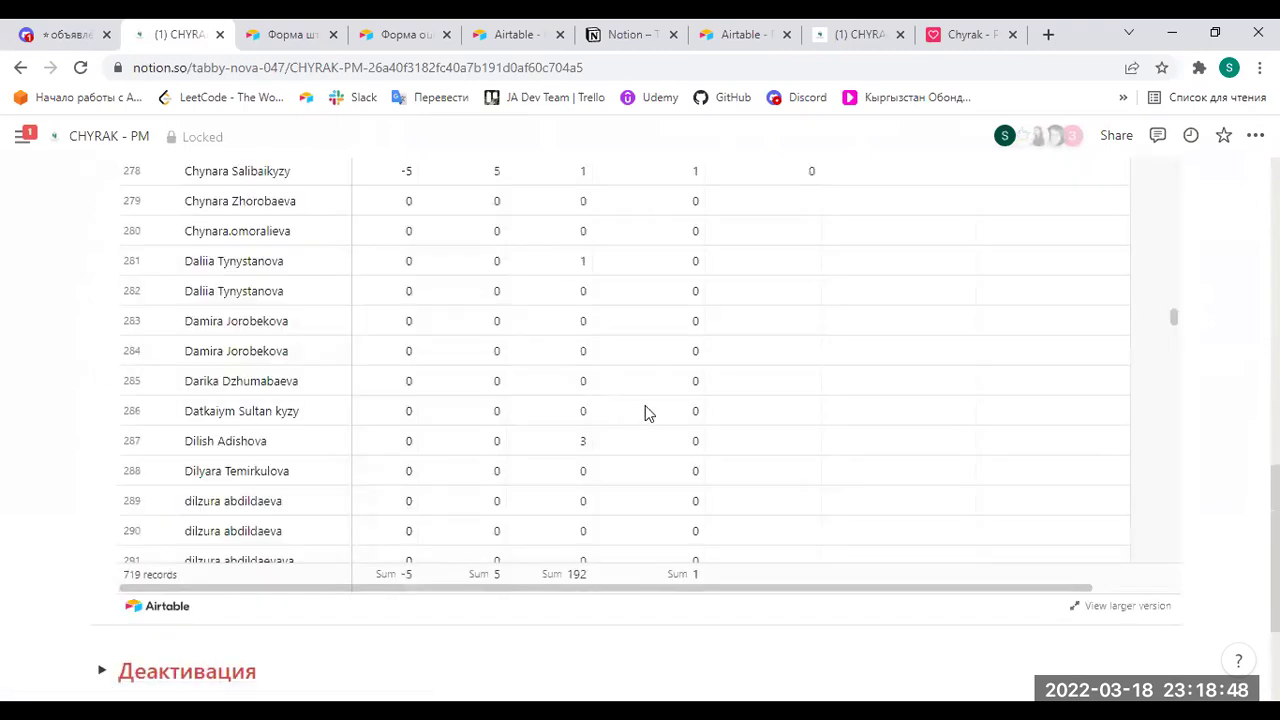
pyautogui.scroll(3, 1211, 374)
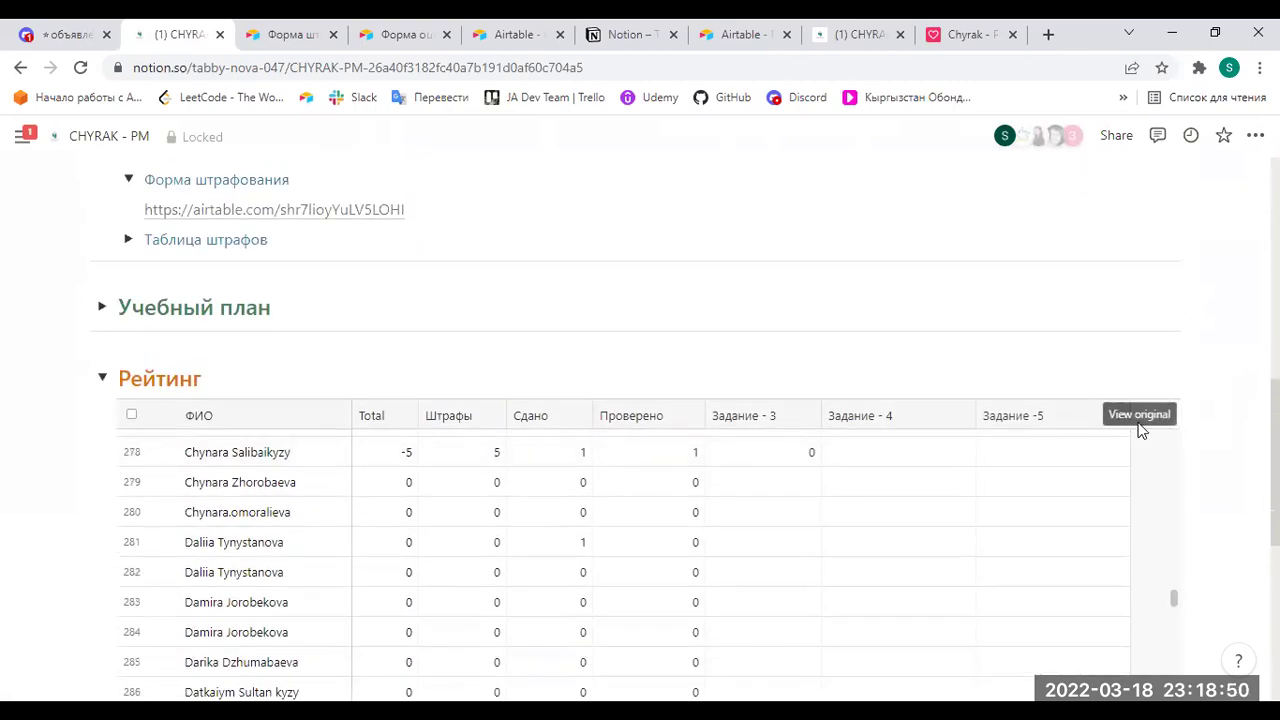
pyautogui.click(1136, 418)
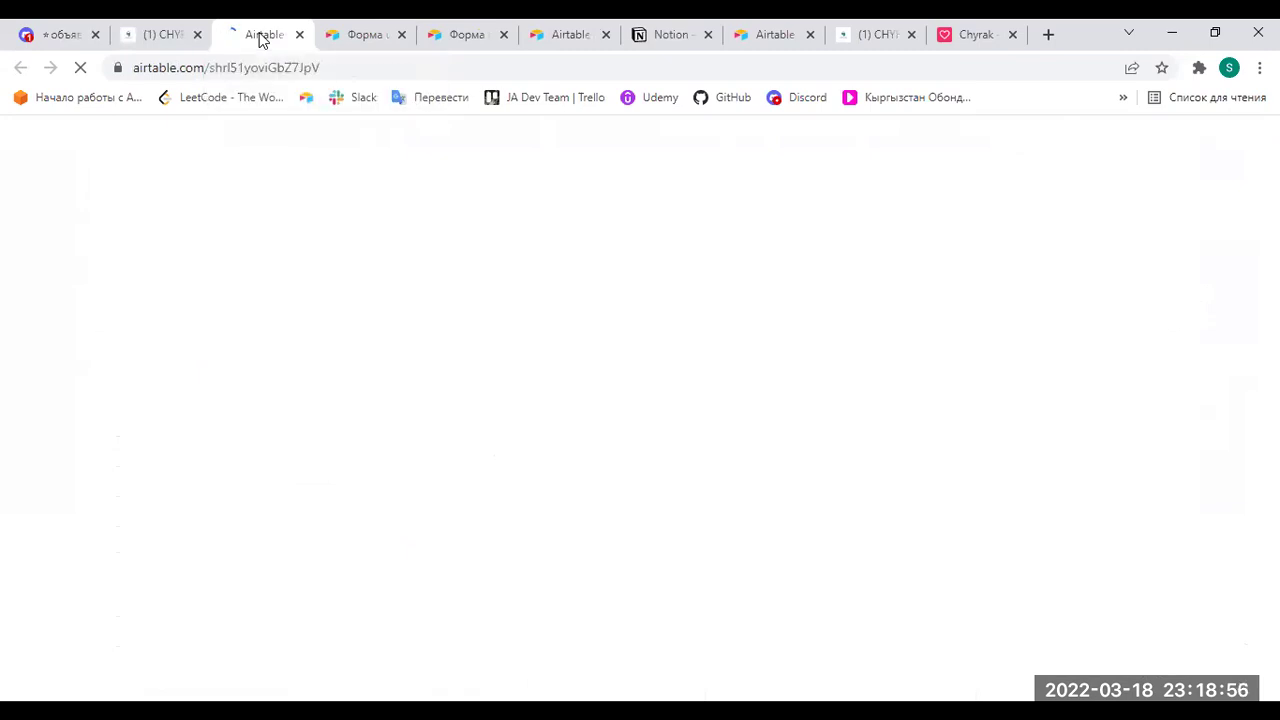
# Search the Project Manager _Rating table for the reviewed student's name.
pyautogui.click(1239, 182)
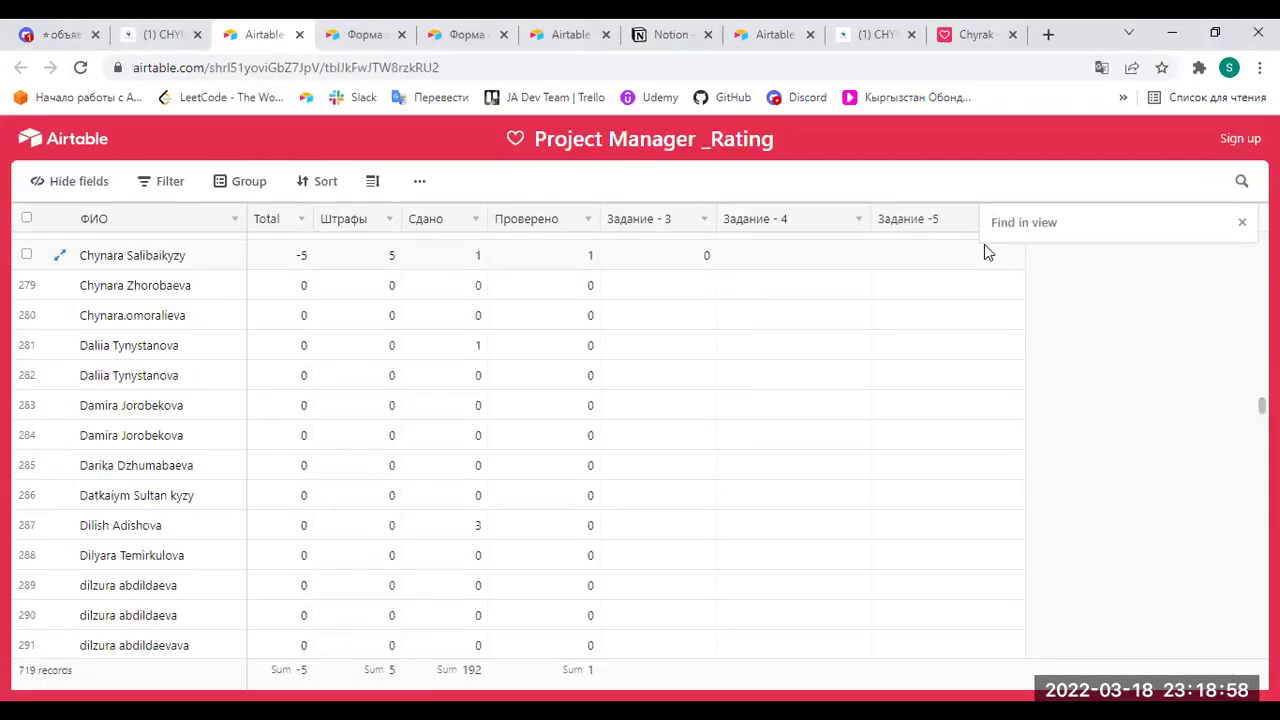
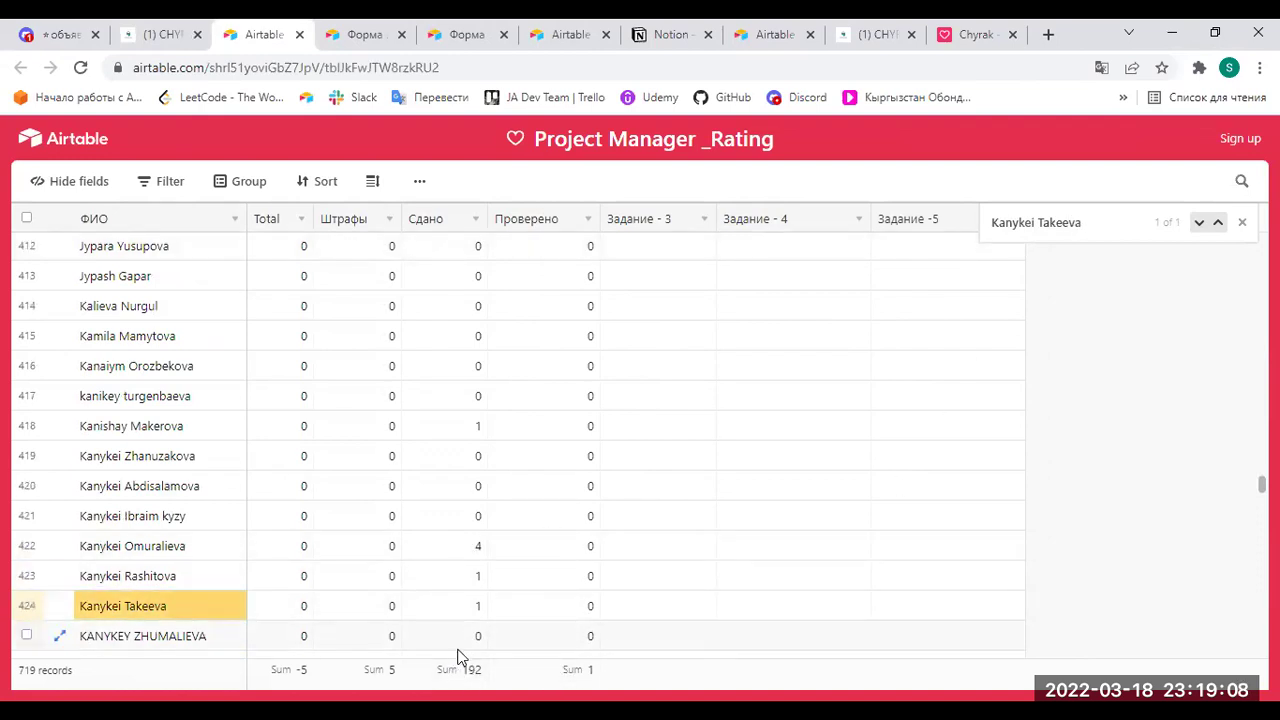
pyautogui.click(379, 611)
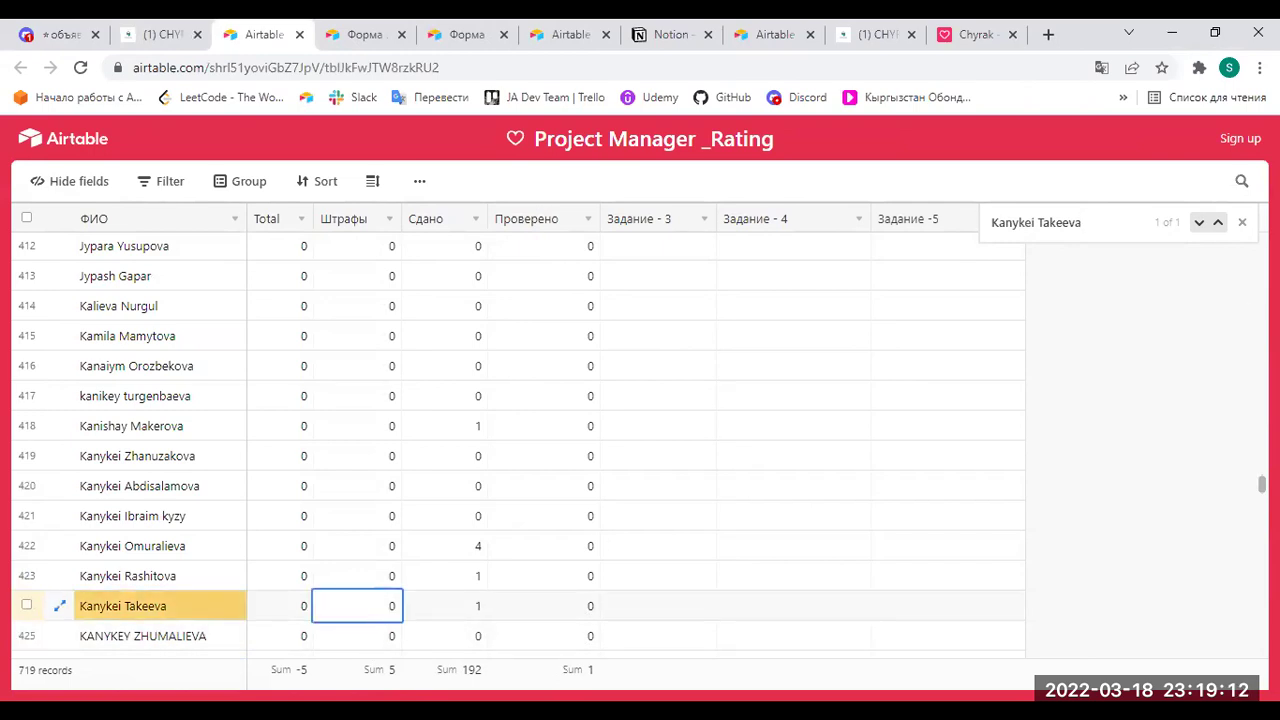
pyautogui.click(1242, 222)
# Check the student's Штрафы and Задание - 3 values, then return to the Notion tab.
pyautogui.click(398, 610)
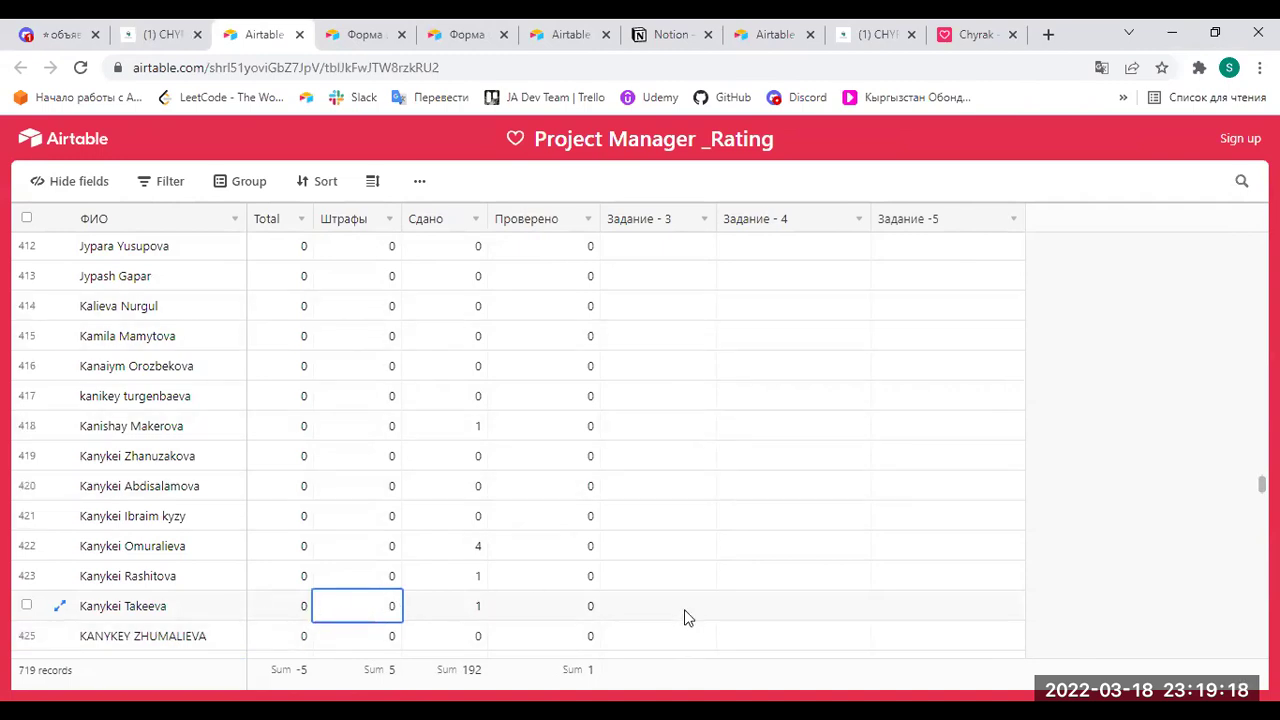
pyautogui.click(686, 613)
pyautogui.scroll(-1, 678, 615)
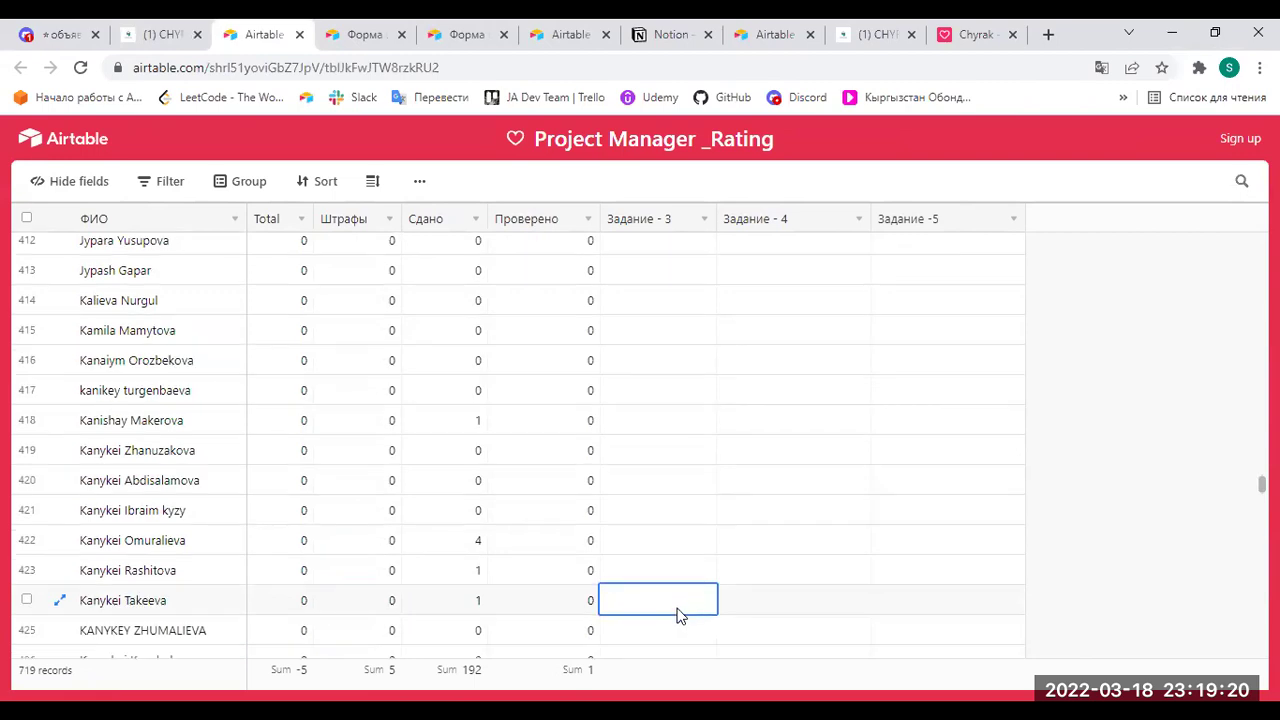
pyautogui.scroll(-5, 566, 551)
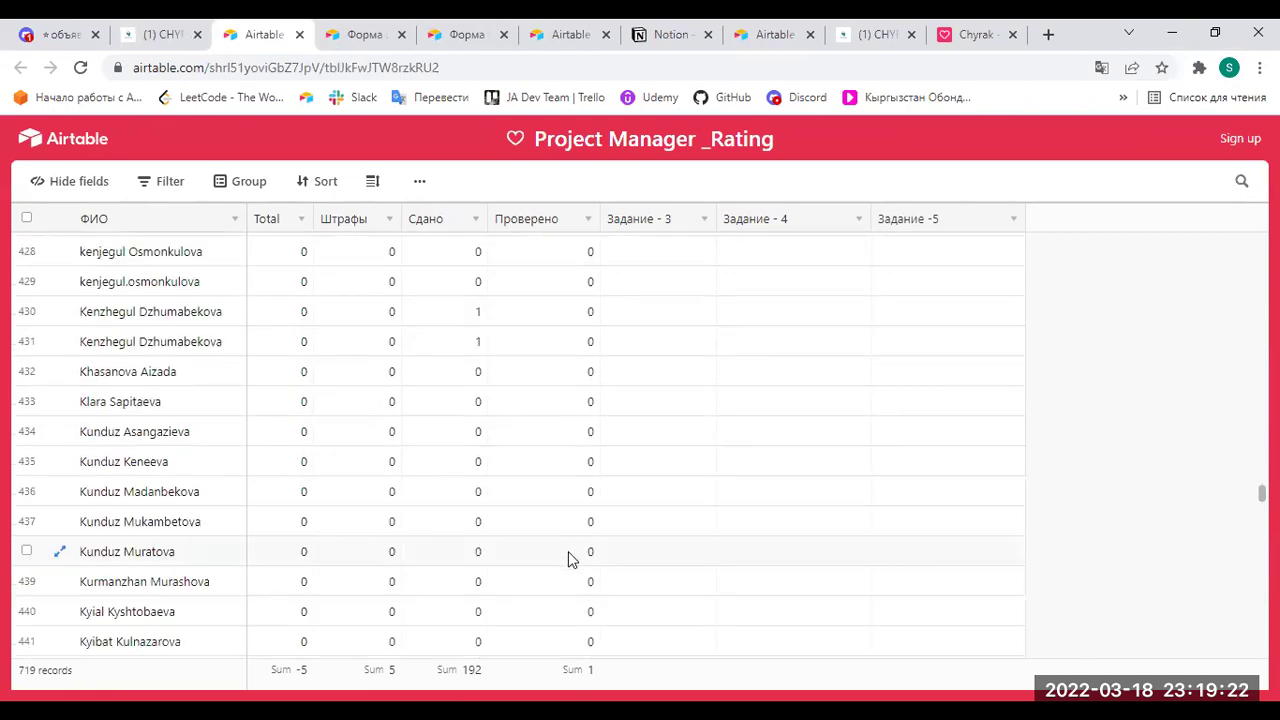
pyautogui.scroll(3, 570, 555)
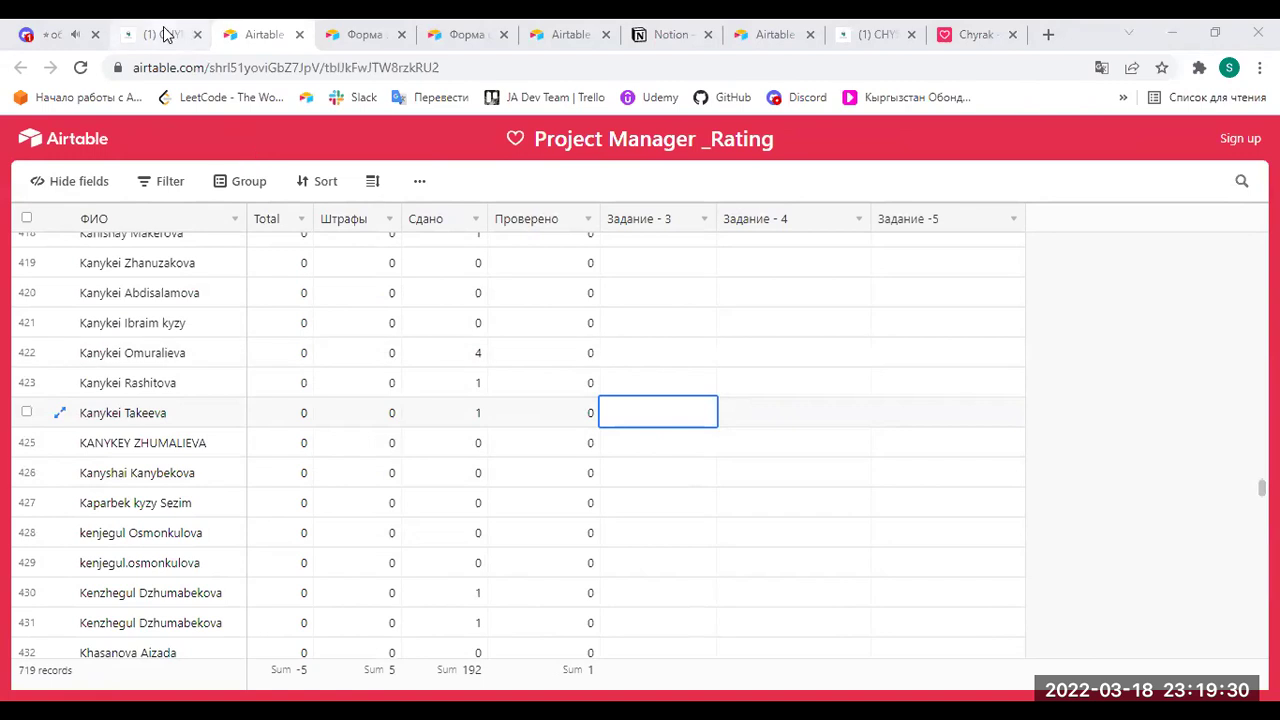
pyautogui.hotkey('ctrl', 'shift', 'Tab')
# Revisit the student's no-access homework page and compare the Отправленные задания and PM- Cross Check Random tables.
pyautogui.scroll(3, 200, 338)
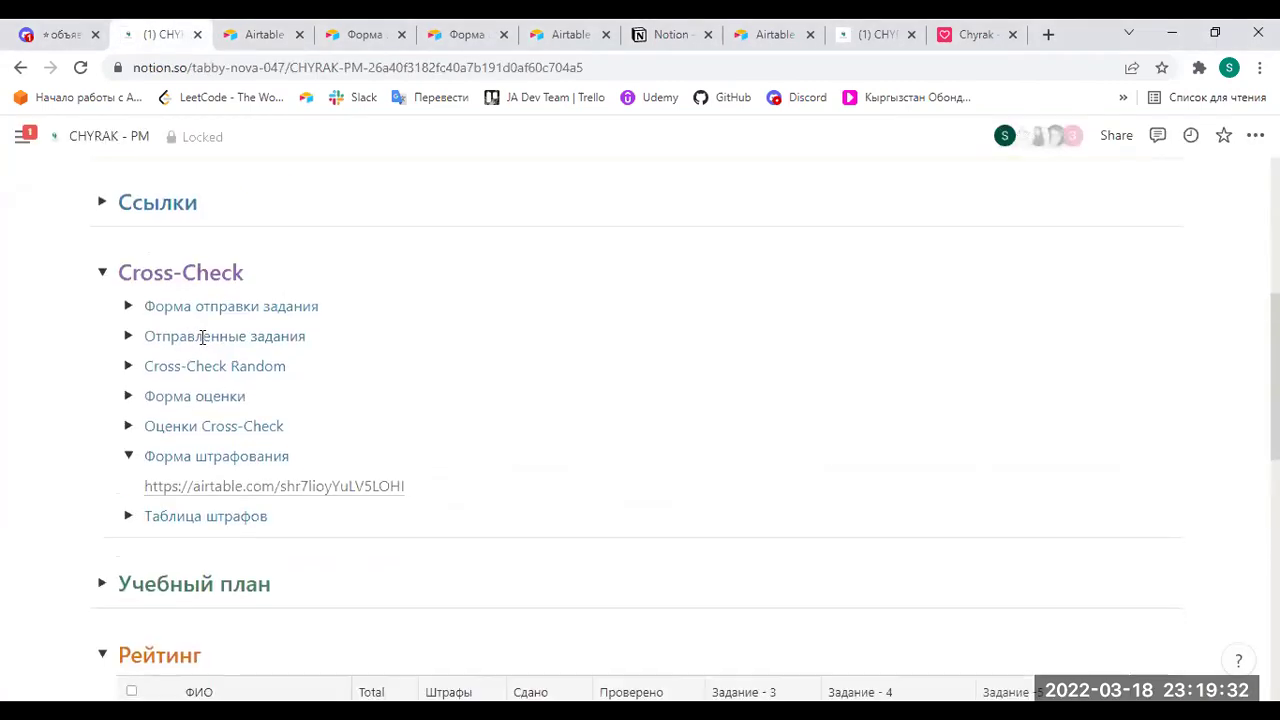
pyautogui.click(662, 38)
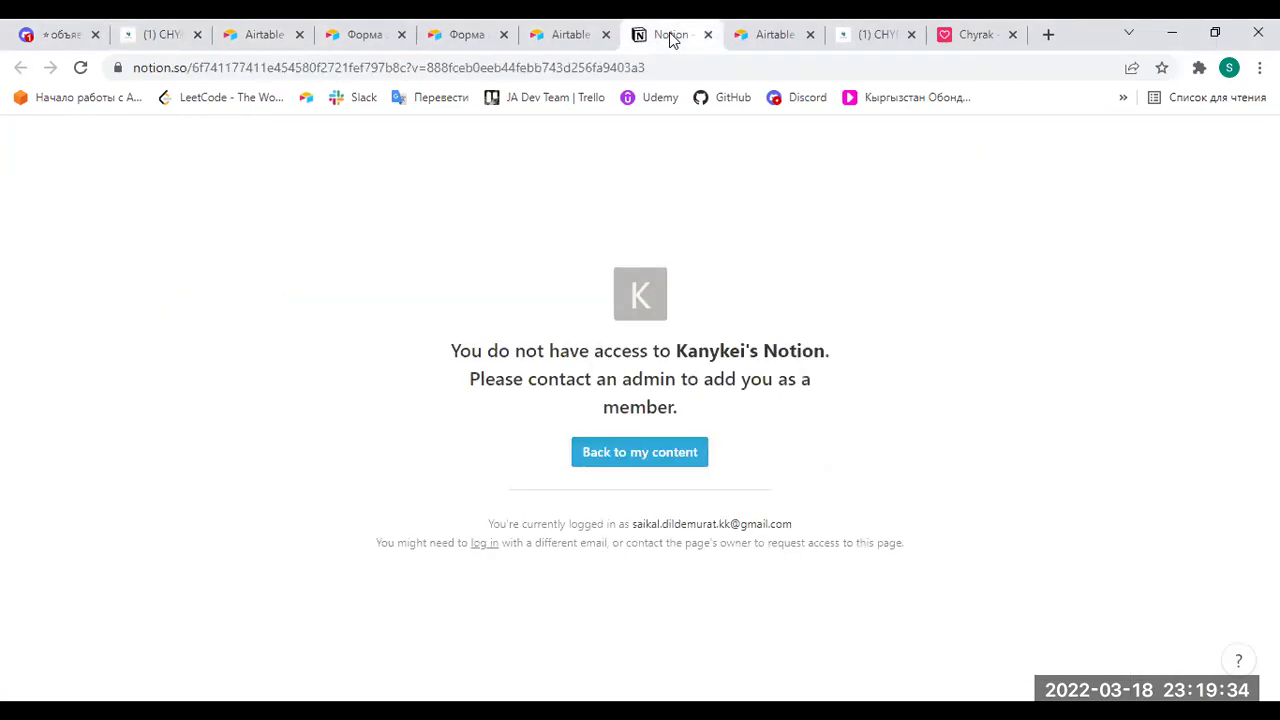
pyautogui.click(557, 38)
pyautogui.click(764, 34)
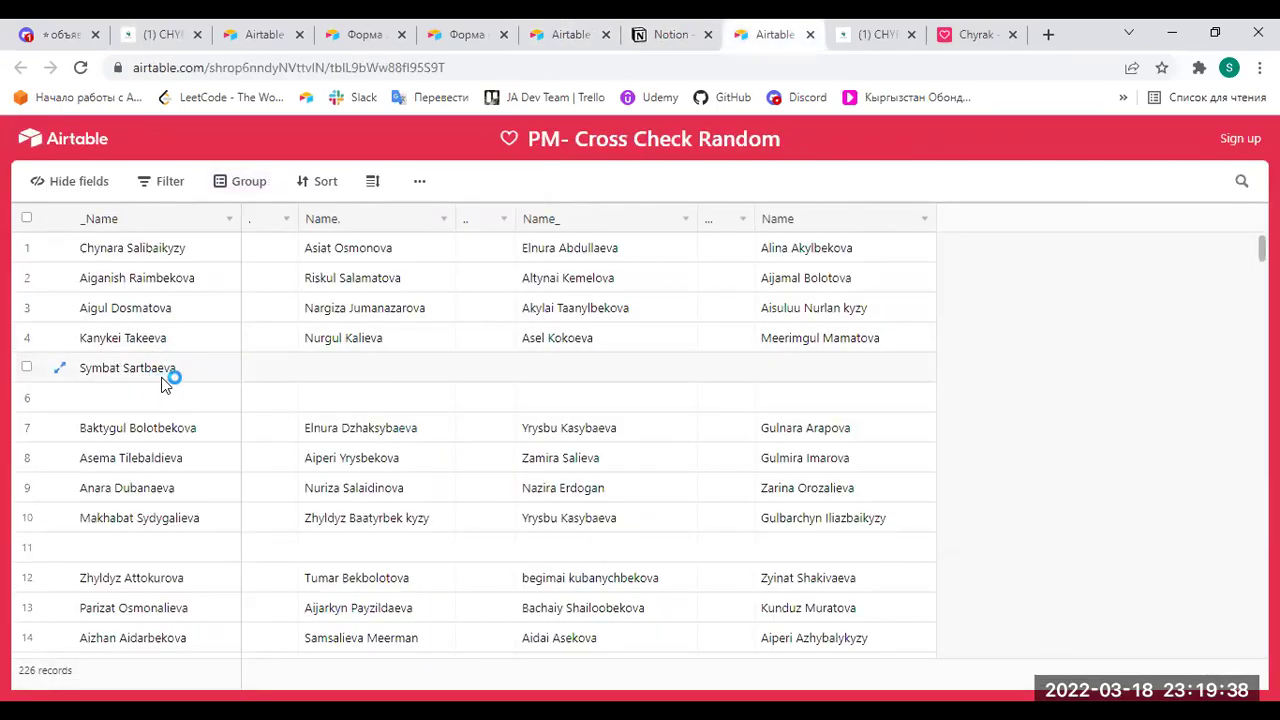
pyautogui.click(662, 36)
# Search the submitted assignments for the next student's name; no matches (0 of 0).
pyautogui.click(586, 37)
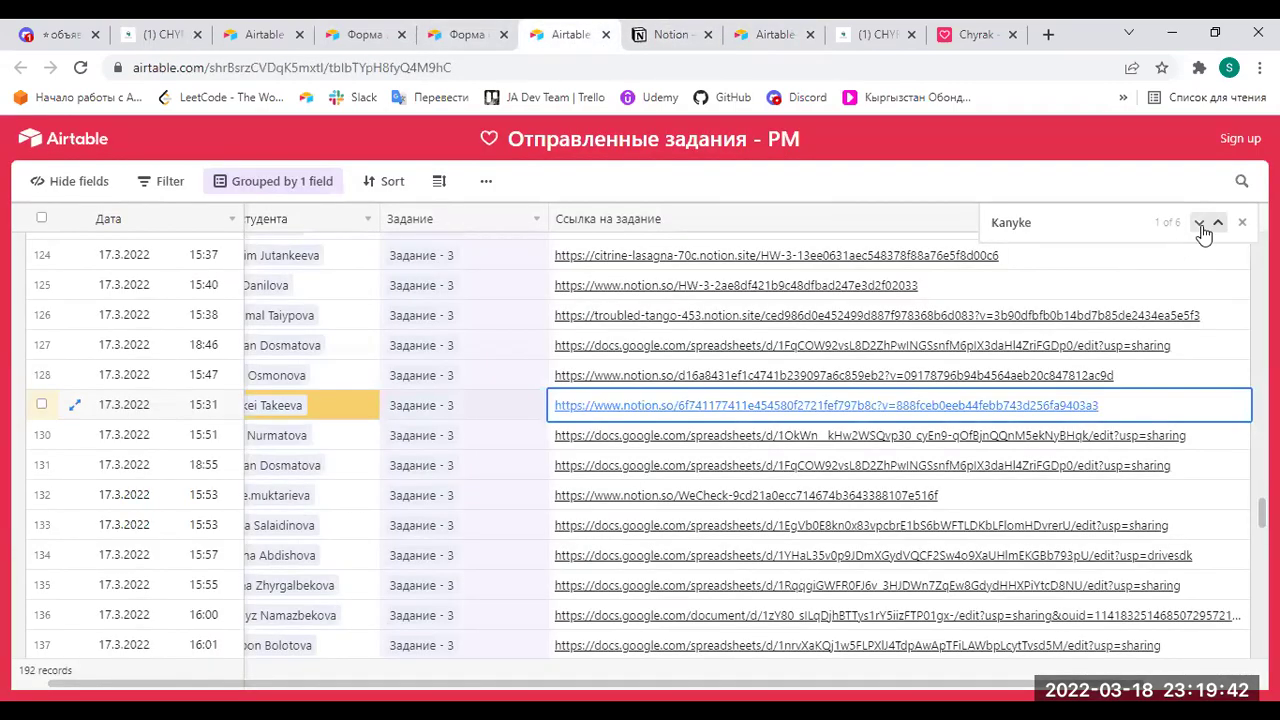
pyautogui.click(1089, 220)
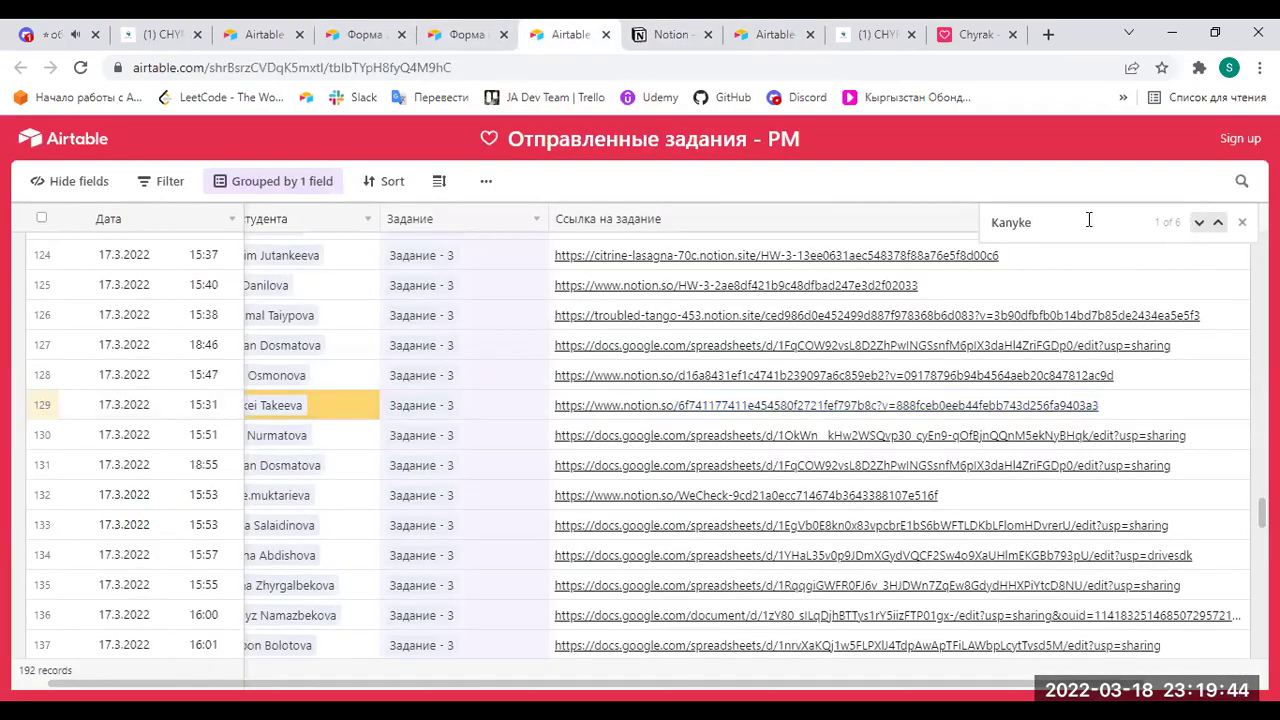
pyautogui.press('BackSpace')
pyautogui.press('BackSpace')
pyautogui.press('BackSpace')
pyautogui.press('BackSpace')
pyautogui.press('BackSpace')
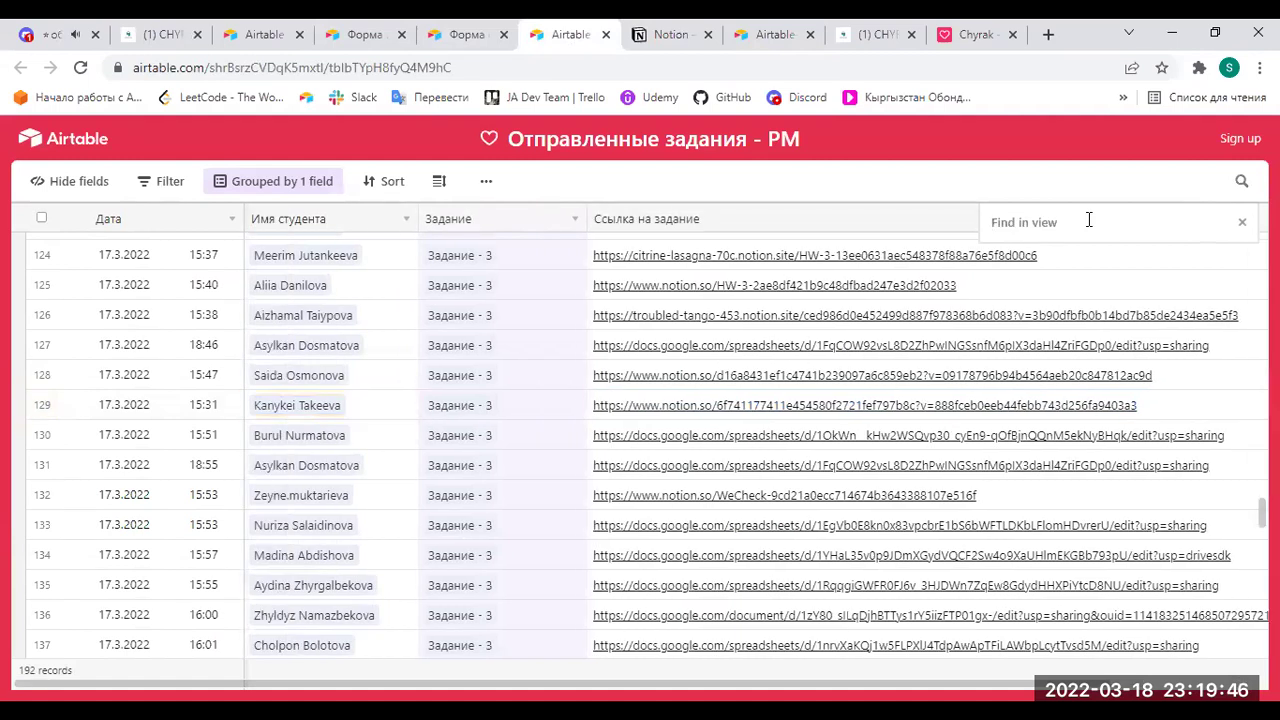
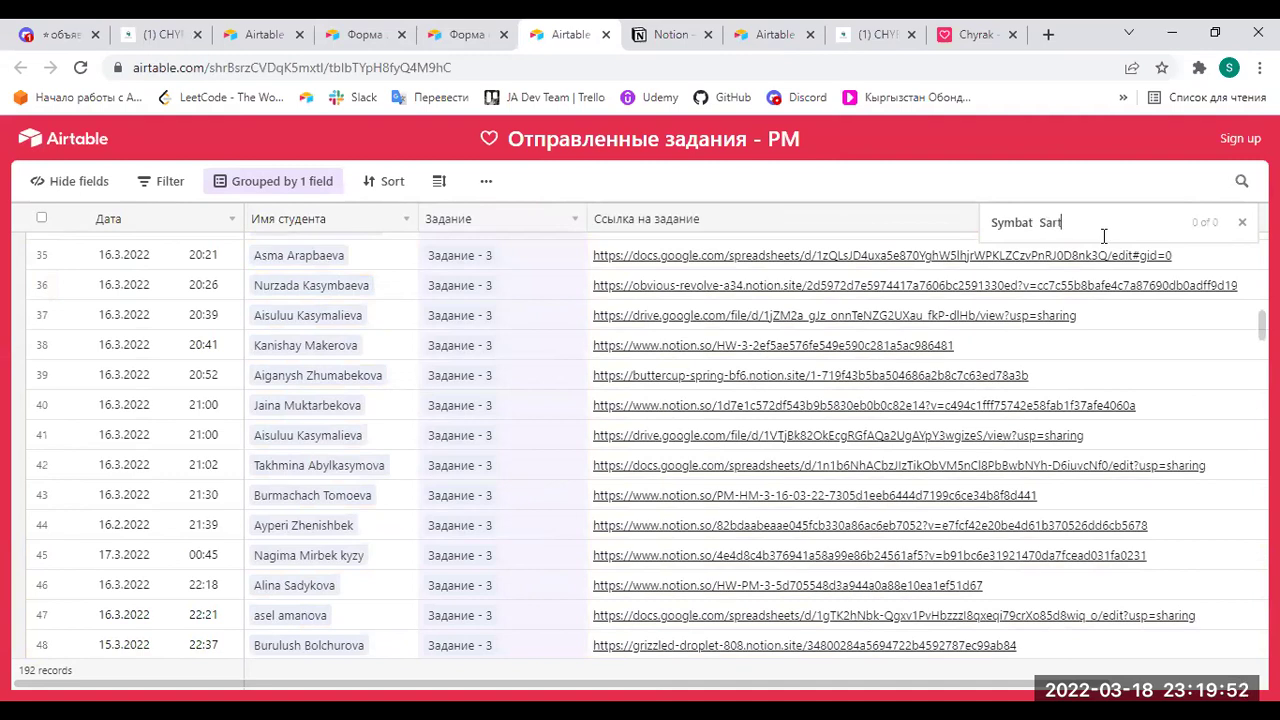
pyautogui.moveTo(1132, 221); pyautogui.dragTo(990, 222)
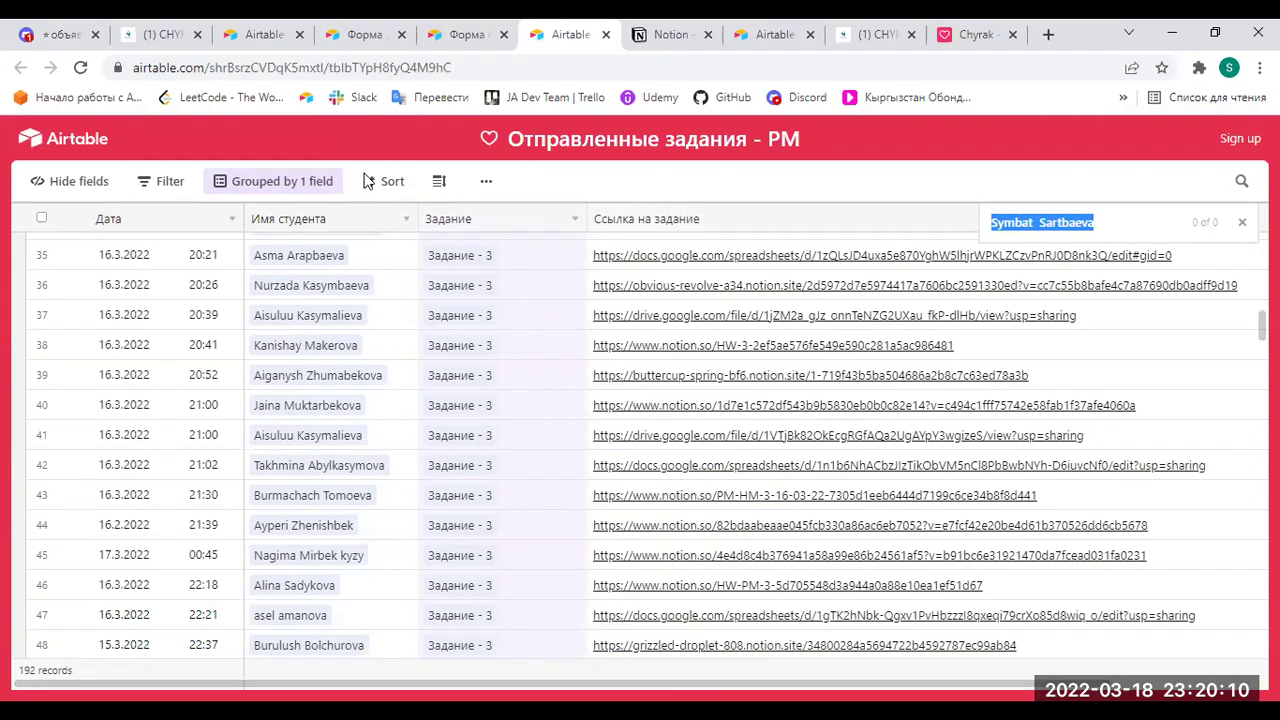
pyautogui.click(1107, 222)
pyautogui.moveTo(1107, 222); pyautogui.dragTo(986, 222)
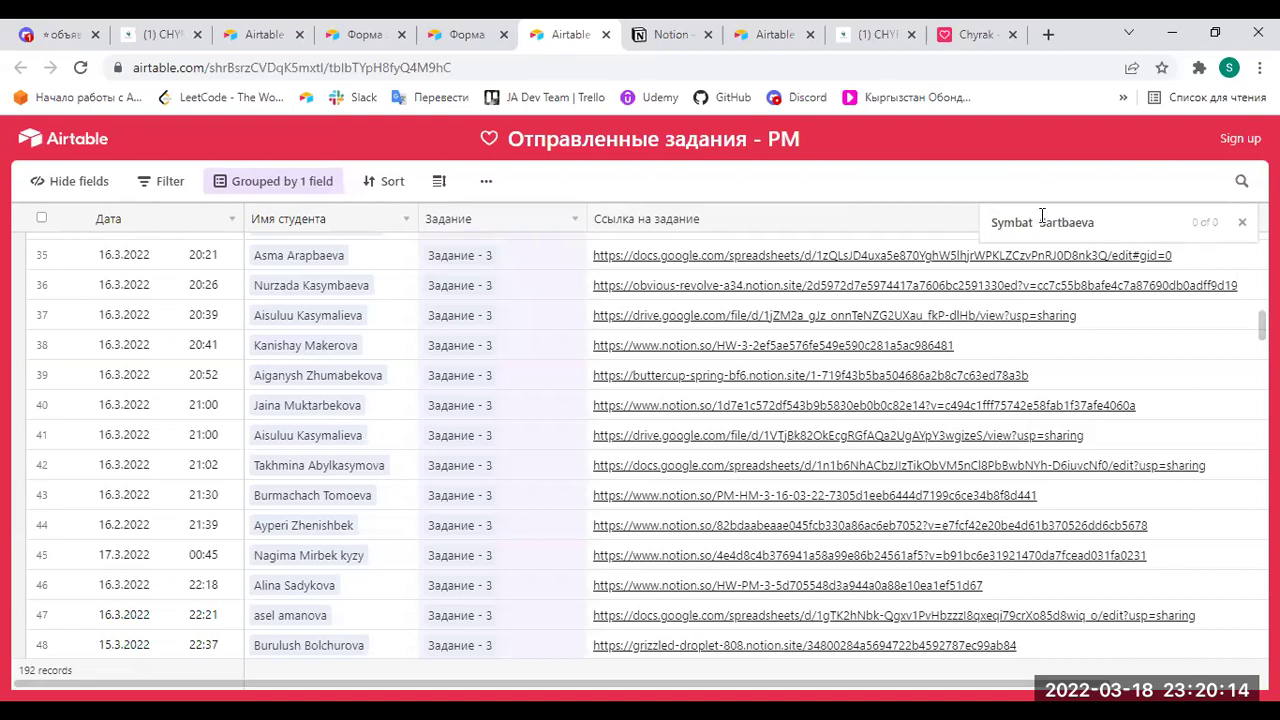
pyautogui.moveTo(1096, 220); pyautogui.dragTo(982, 220)
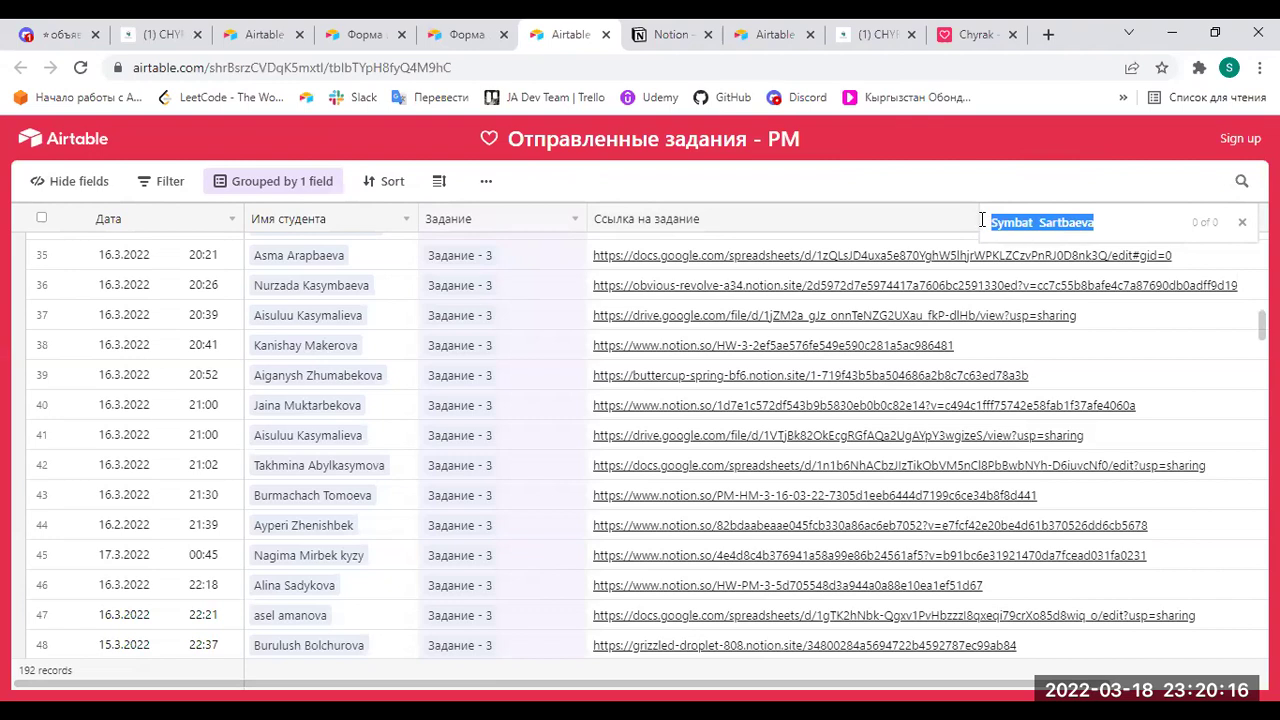
# Flip between the Cross Check Random and Notion tabs, ending on the inaccessible homework page.
pyautogui.click(770, 40)
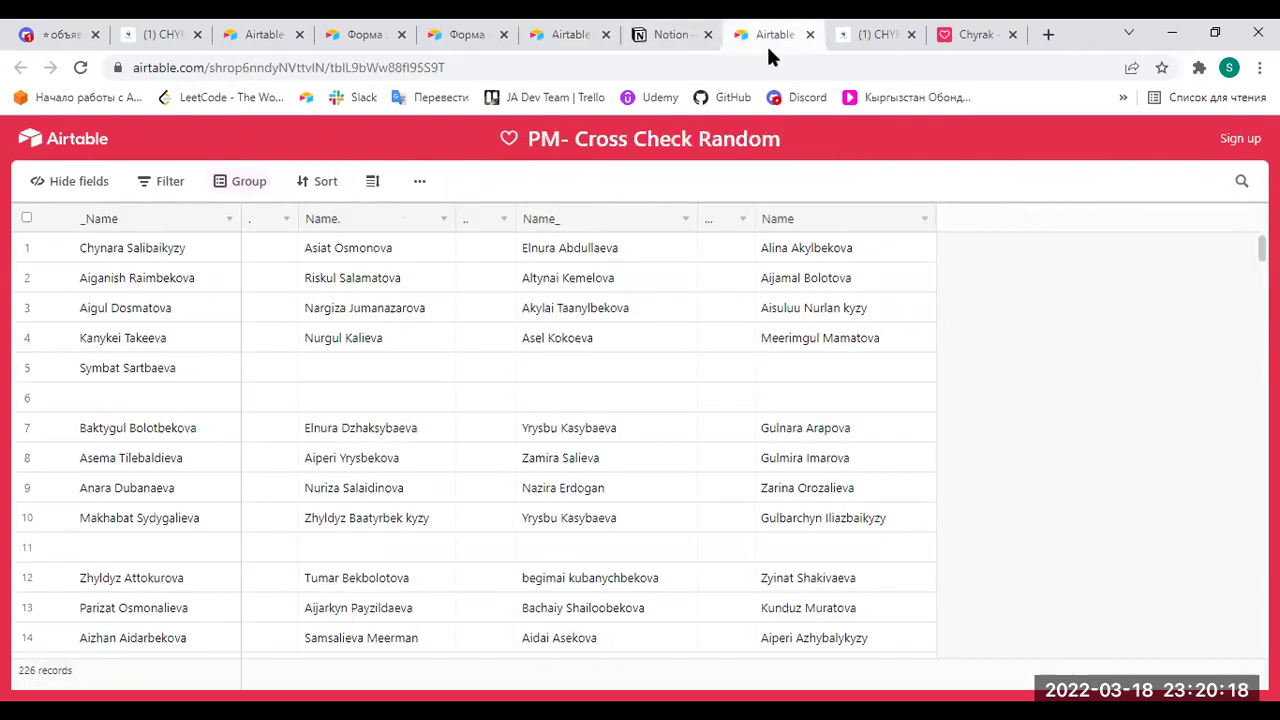
pyautogui.click(657, 40)
pyautogui.click(569, 40)
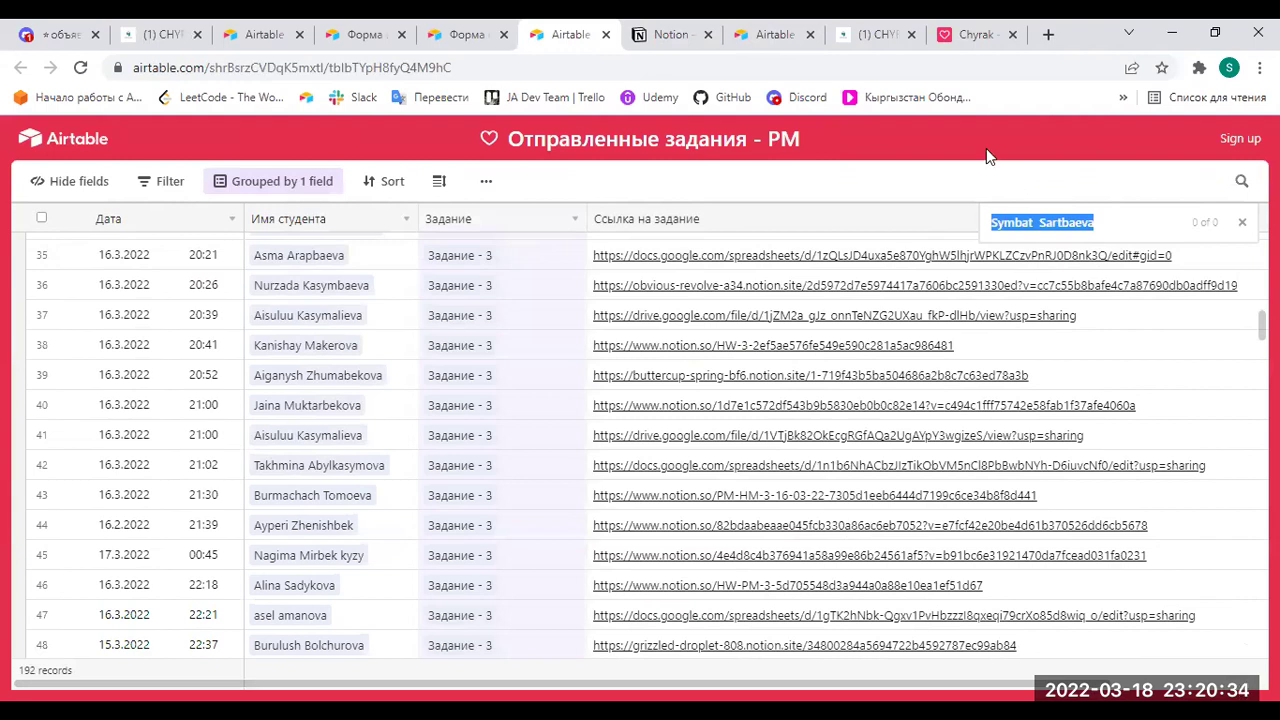
pyautogui.click(665, 34)
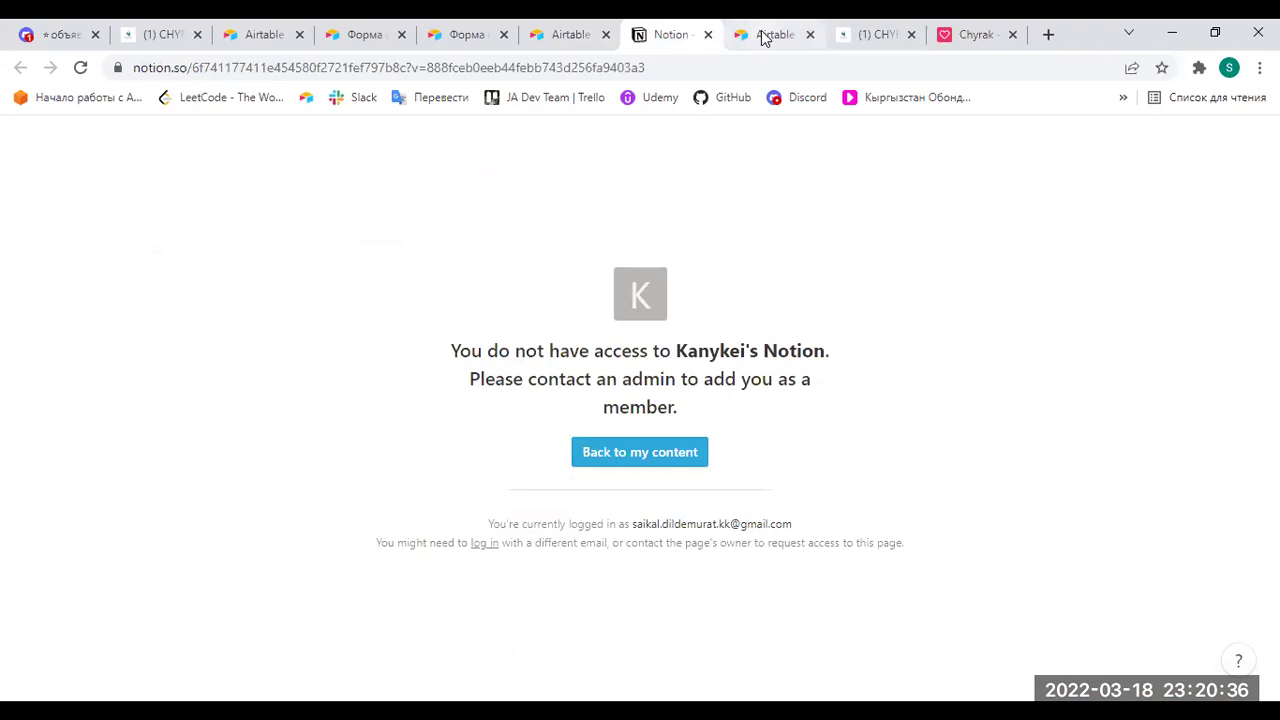
# Search PM- Cross Check Random with name fragments until the student's match appears in row 152.
pyautogui.click(763, 38)
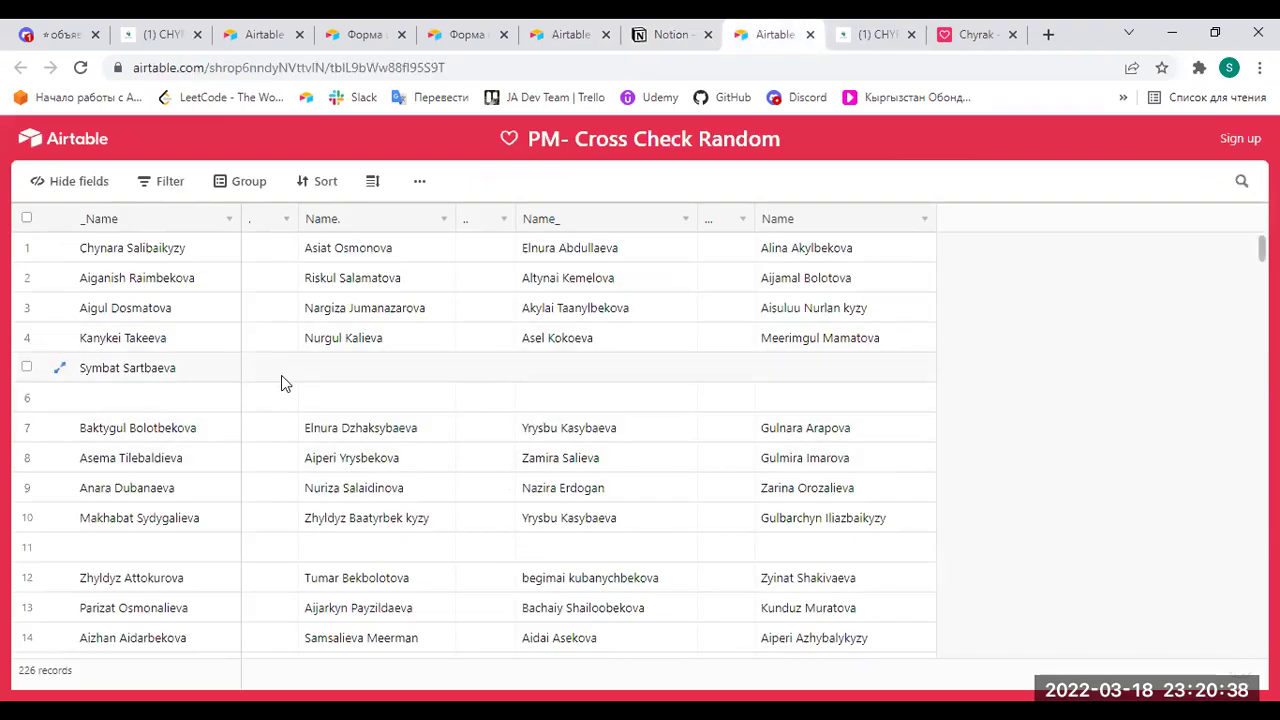
pyautogui.scroll(-5, 686, 494)
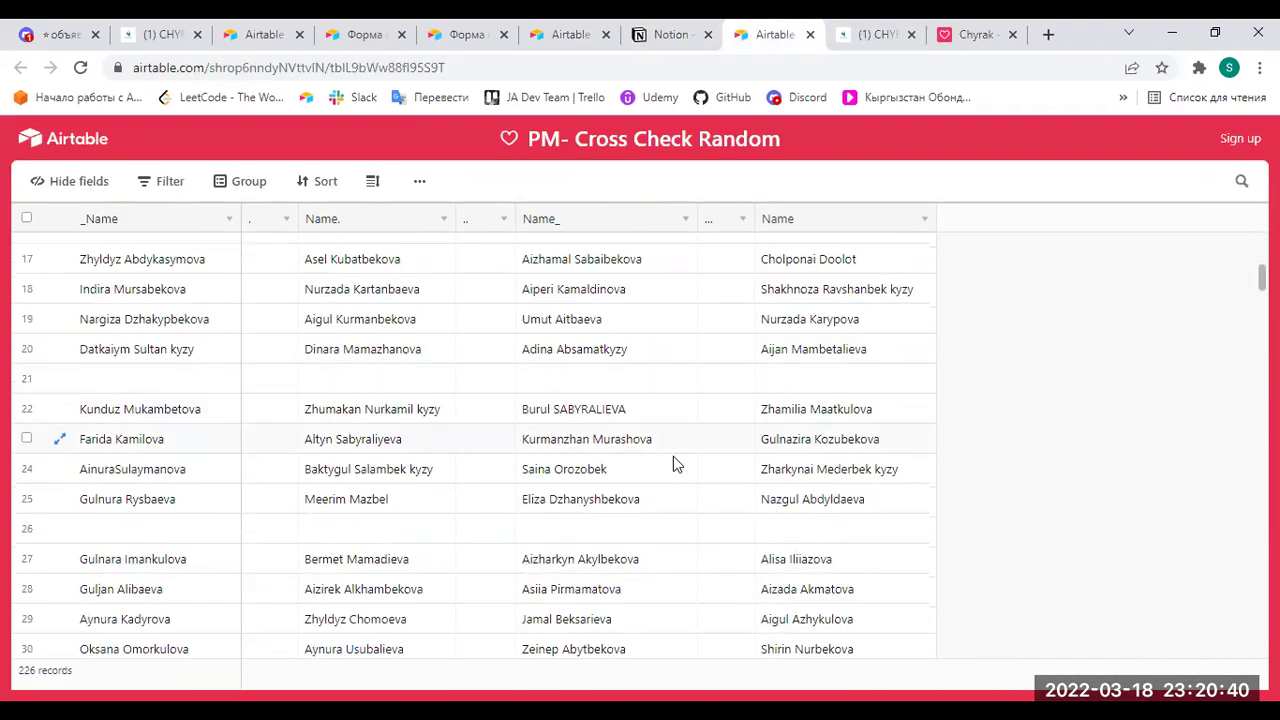
pyautogui.click(1242, 183)
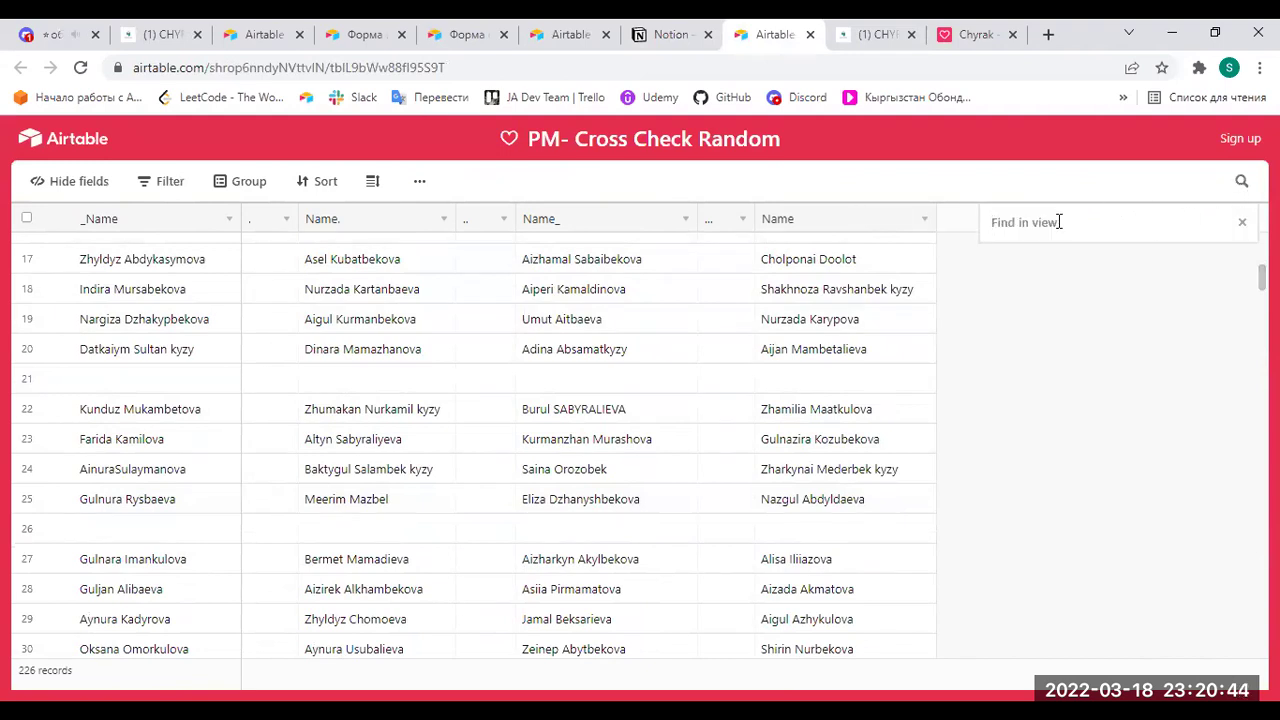
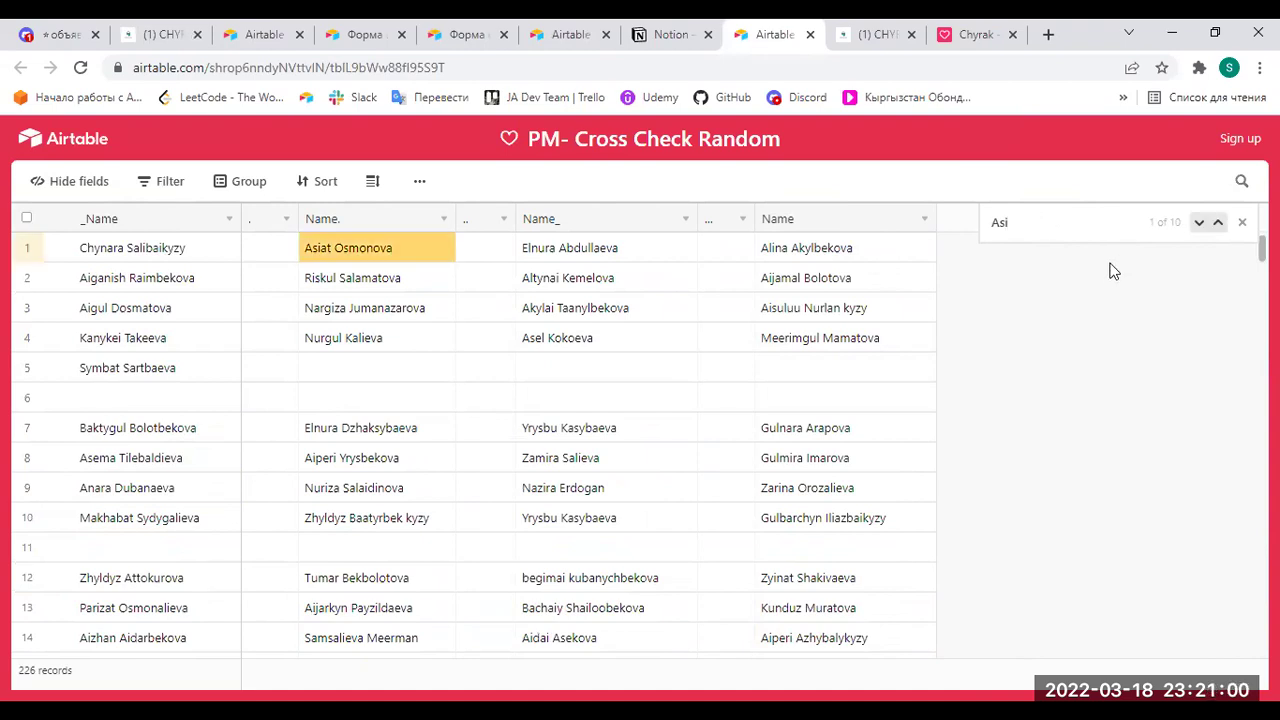
pyautogui.write('ya')
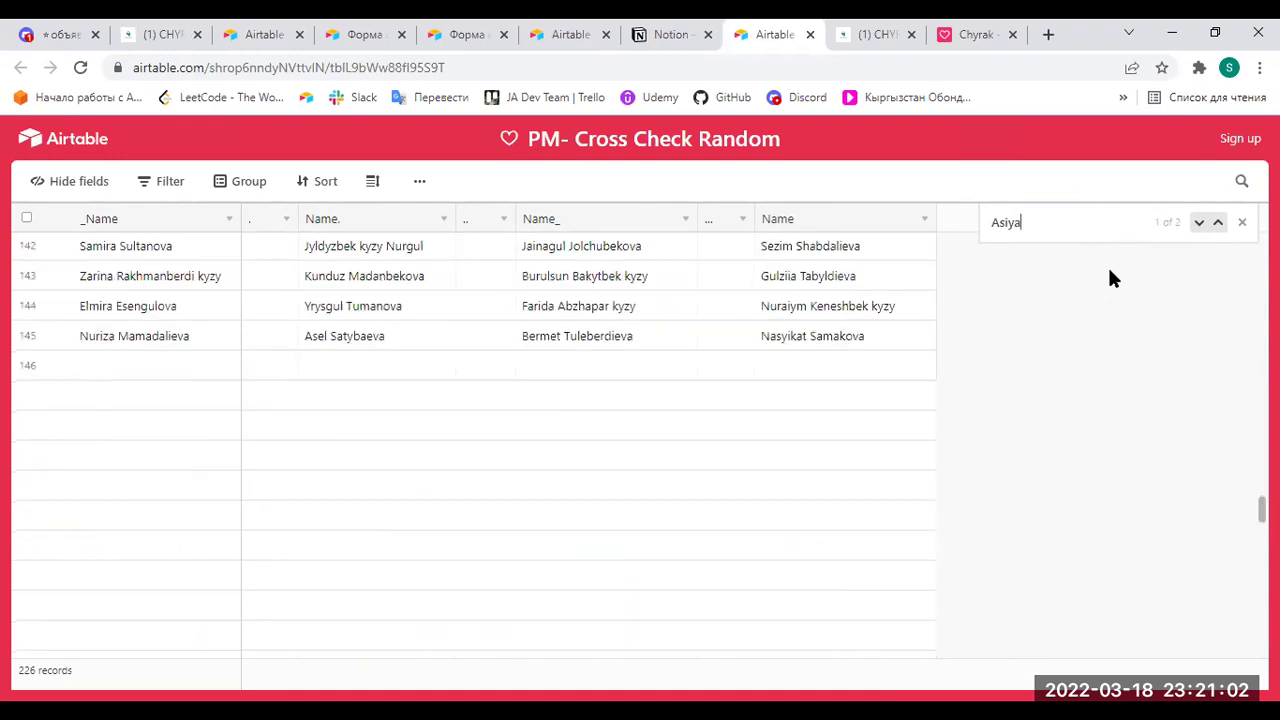
pyautogui.write(' P')
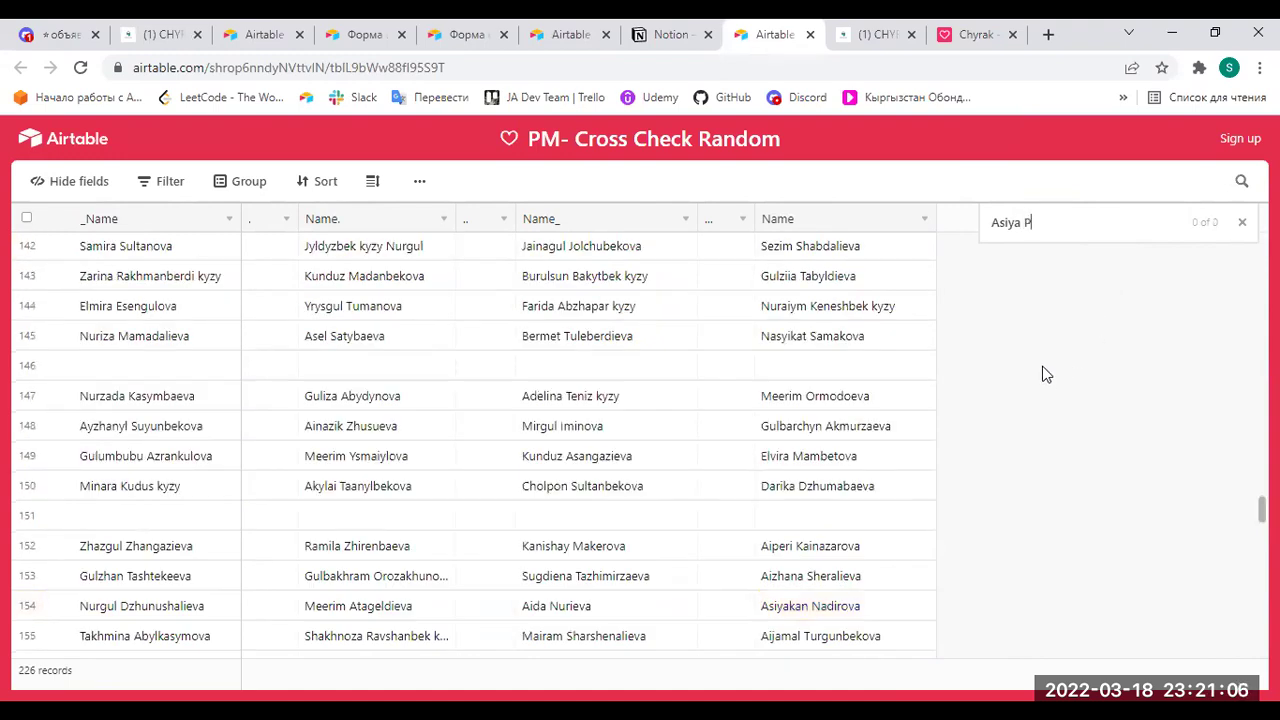
pyautogui.press('BackSpace')
pyautogui.press('BackSpace')
pyautogui.press('BackSpace')
pyautogui.press('BackSpace')
pyautogui.press('BackSpace')
pyautogui.press('BackSpace')
pyautogui.press('BackSpace')
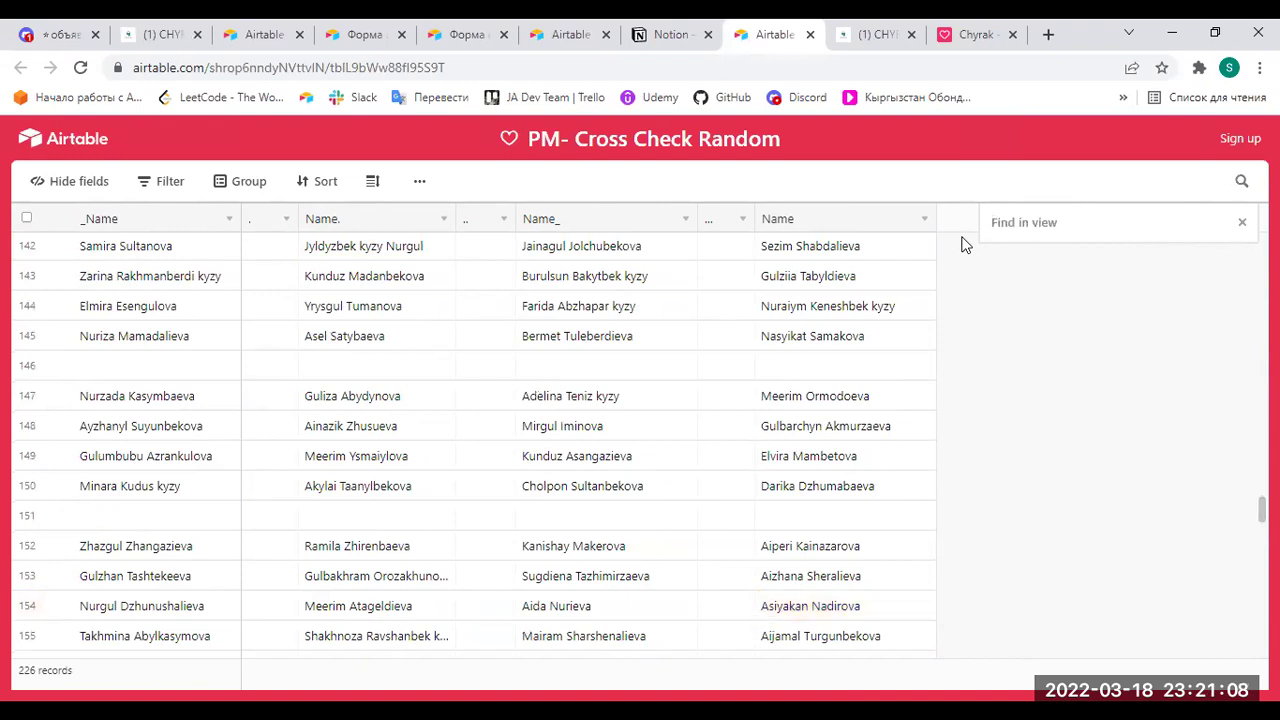
pyautogui.write('Z')
pyautogui.press('BackSpace')
pyautogui.write('Zhaz')
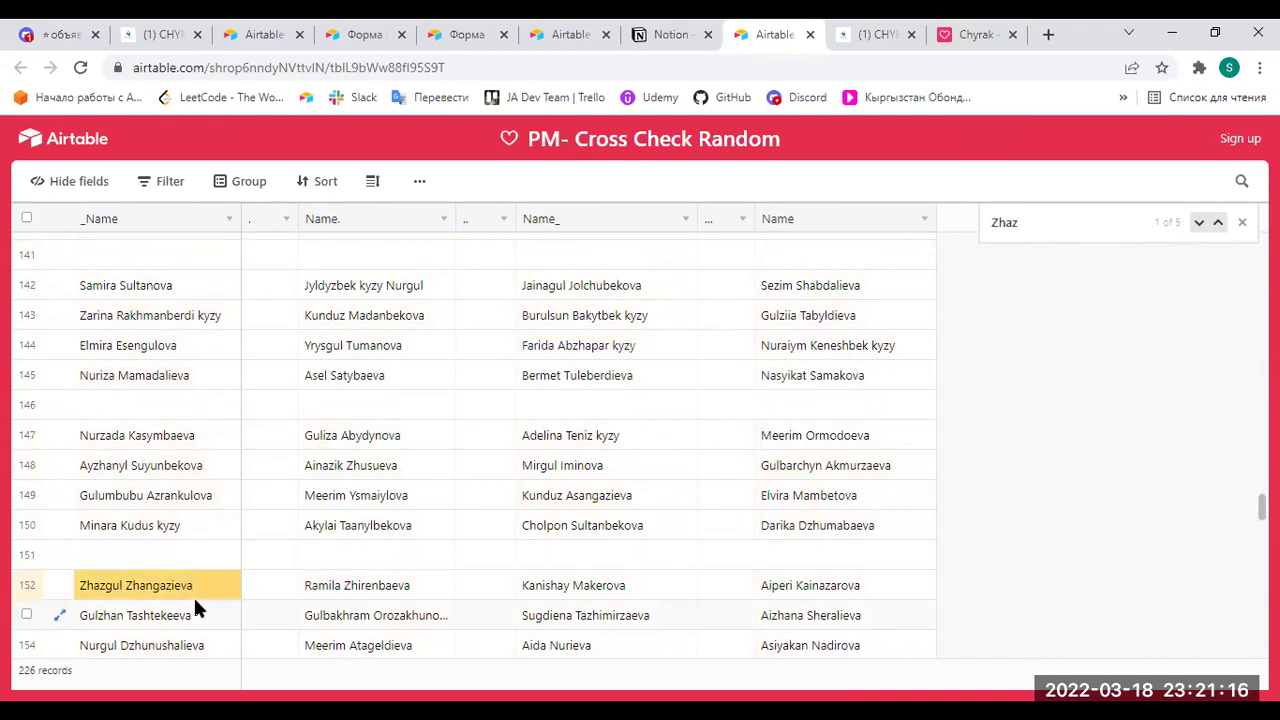
pyautogui.scroll(-1, 253, 553)
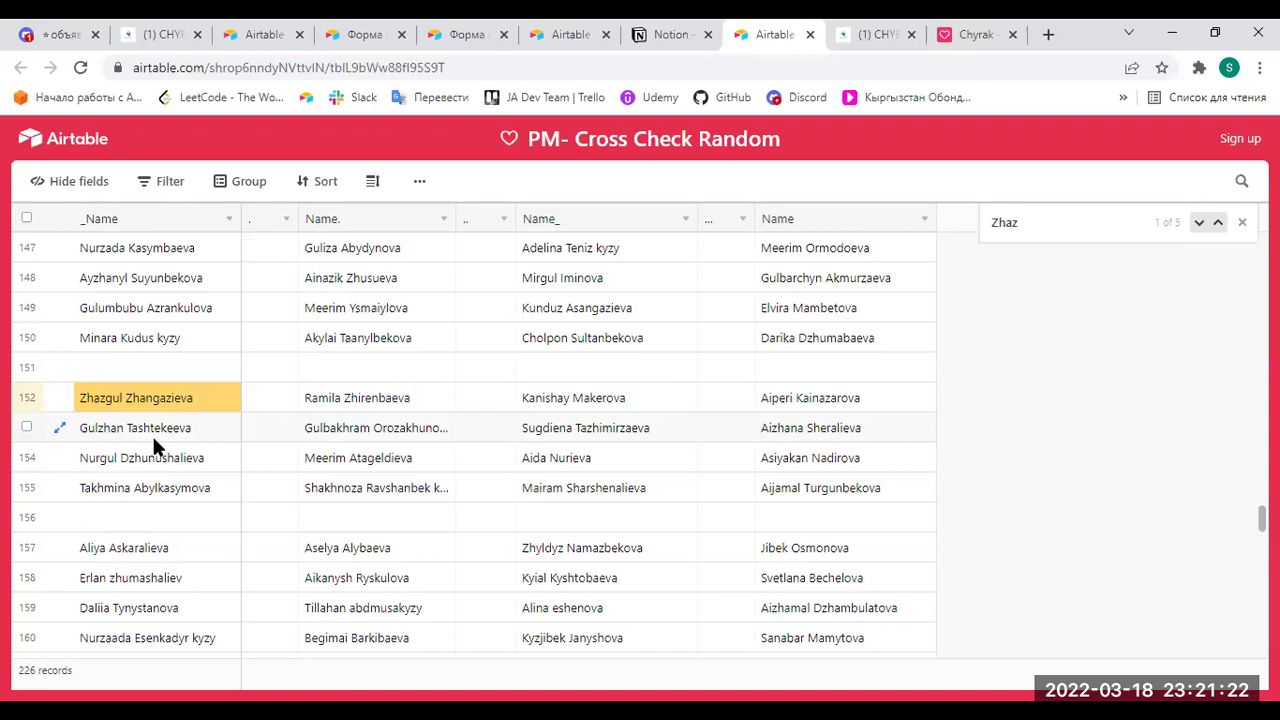
# Cycle through the open browser tabs, ending on the CHYRAK-PM Notion page.
pyautogui.click(572, 35)
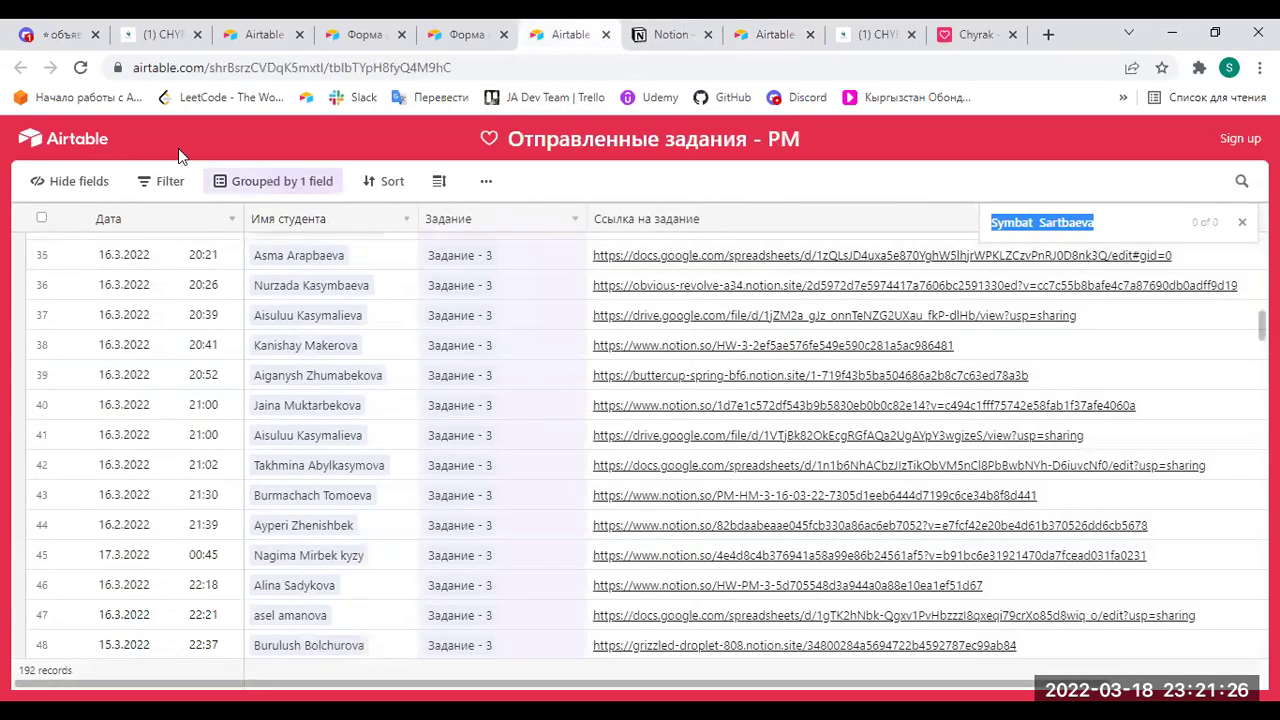
pyautogui.click(660, 34)
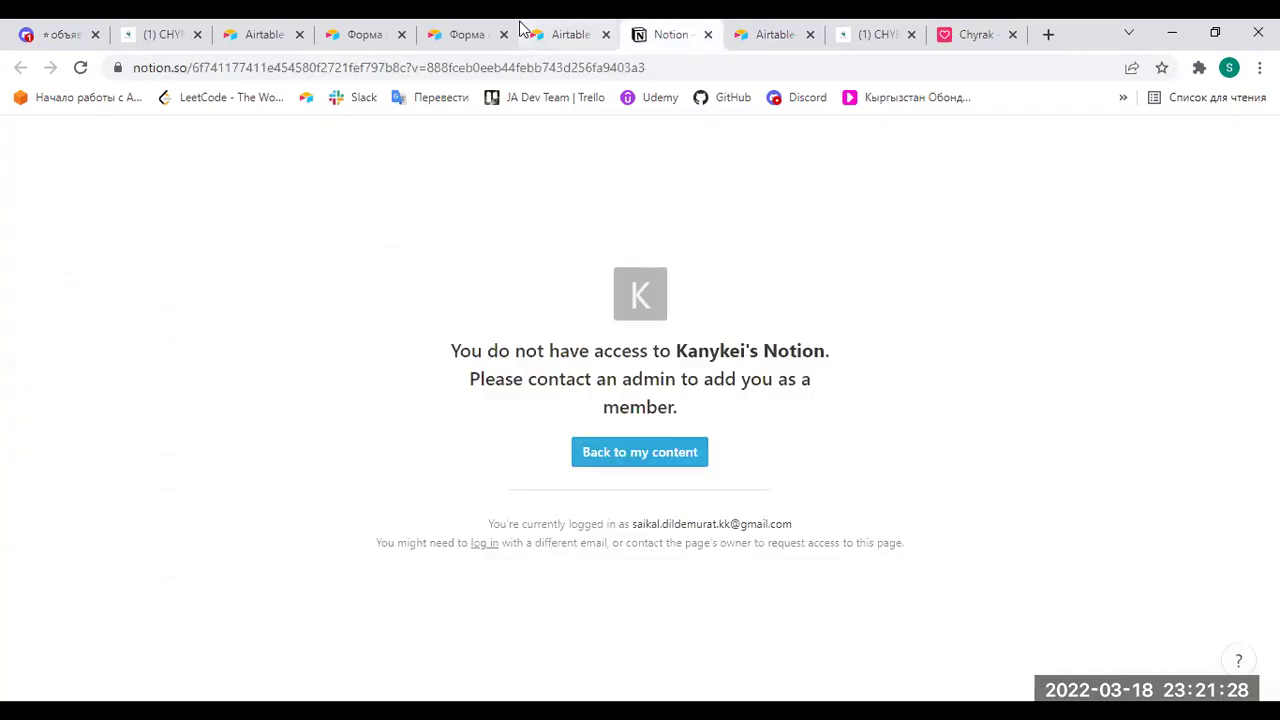
pyautogui.click(560, 34)
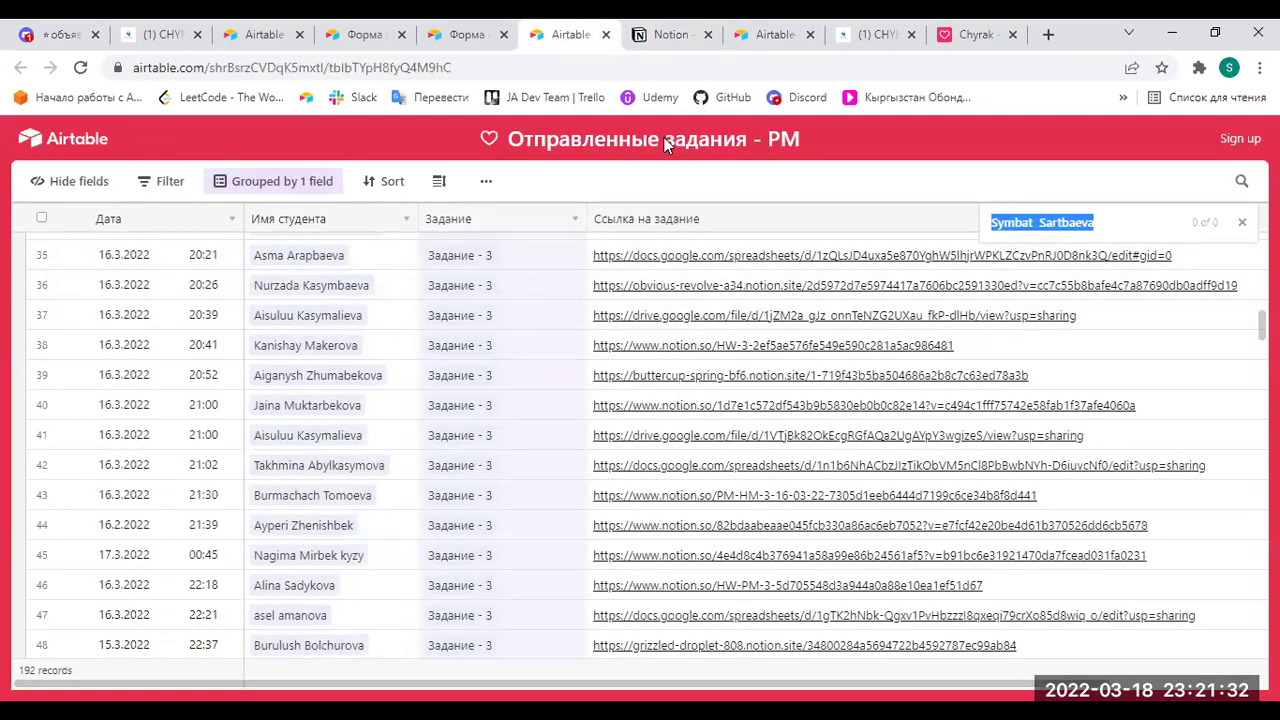
pyautogui.click(462, 34)
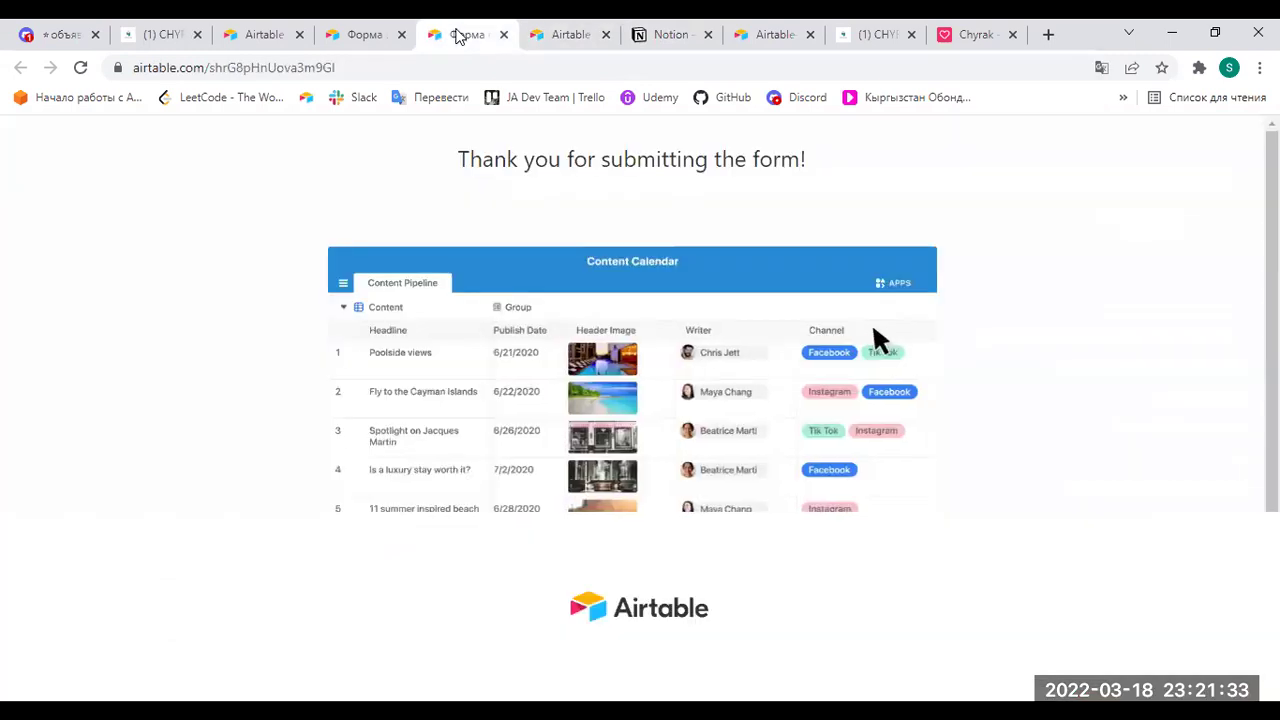
pyautogui.click(365, 34)
pyautogui.click(264, 34)
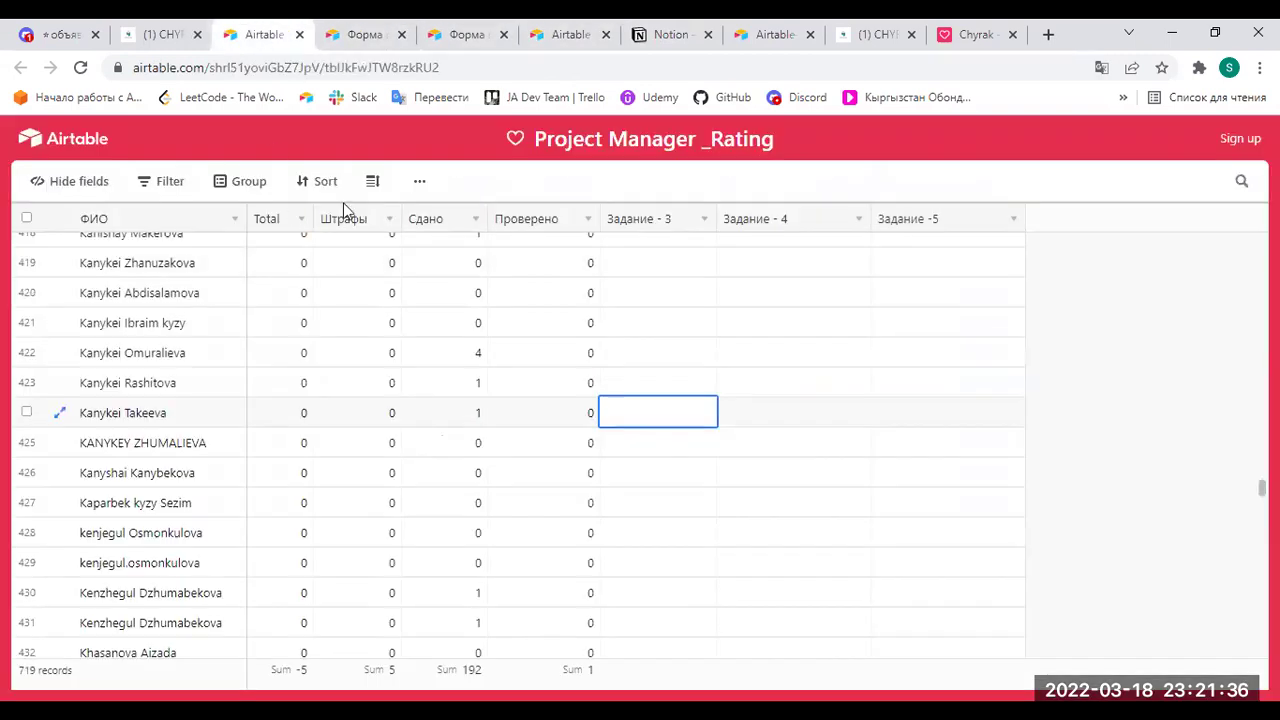
pyautogui.click(170, 34)
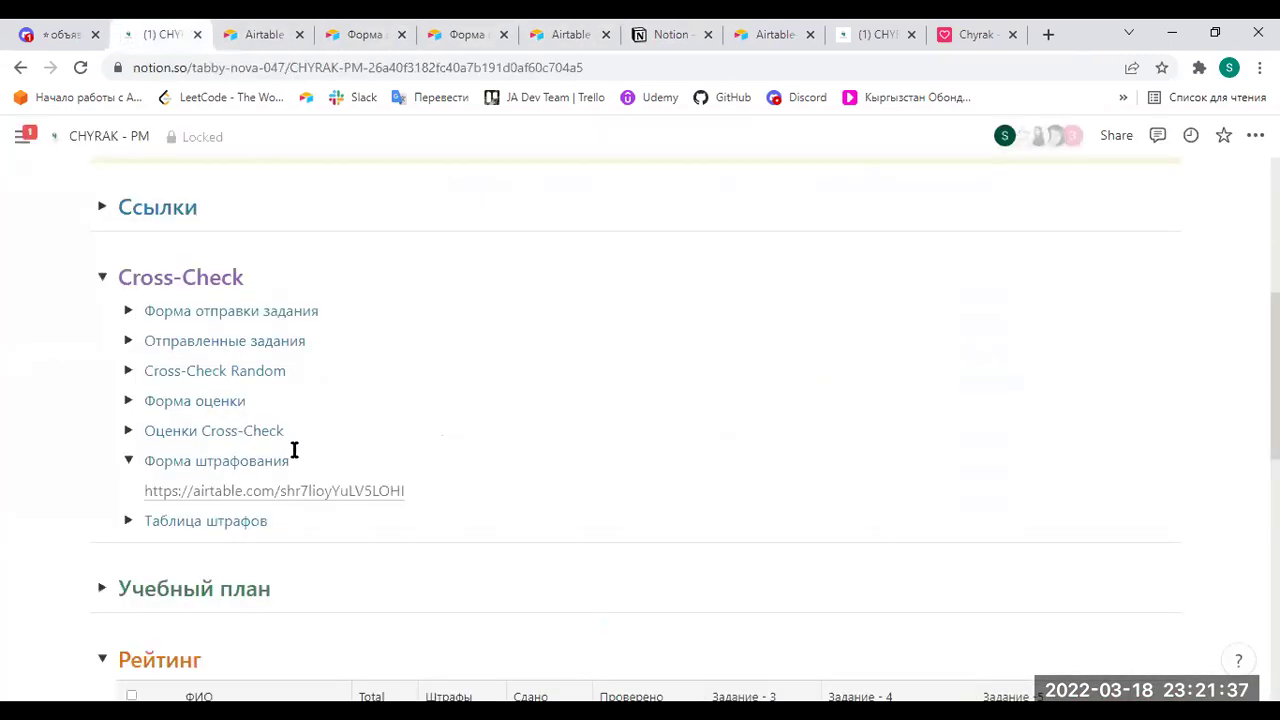
# Collapse the Форма штрафования toggle and return to the Отправленные задания - PM table.
pyautogui.click(128, 461)
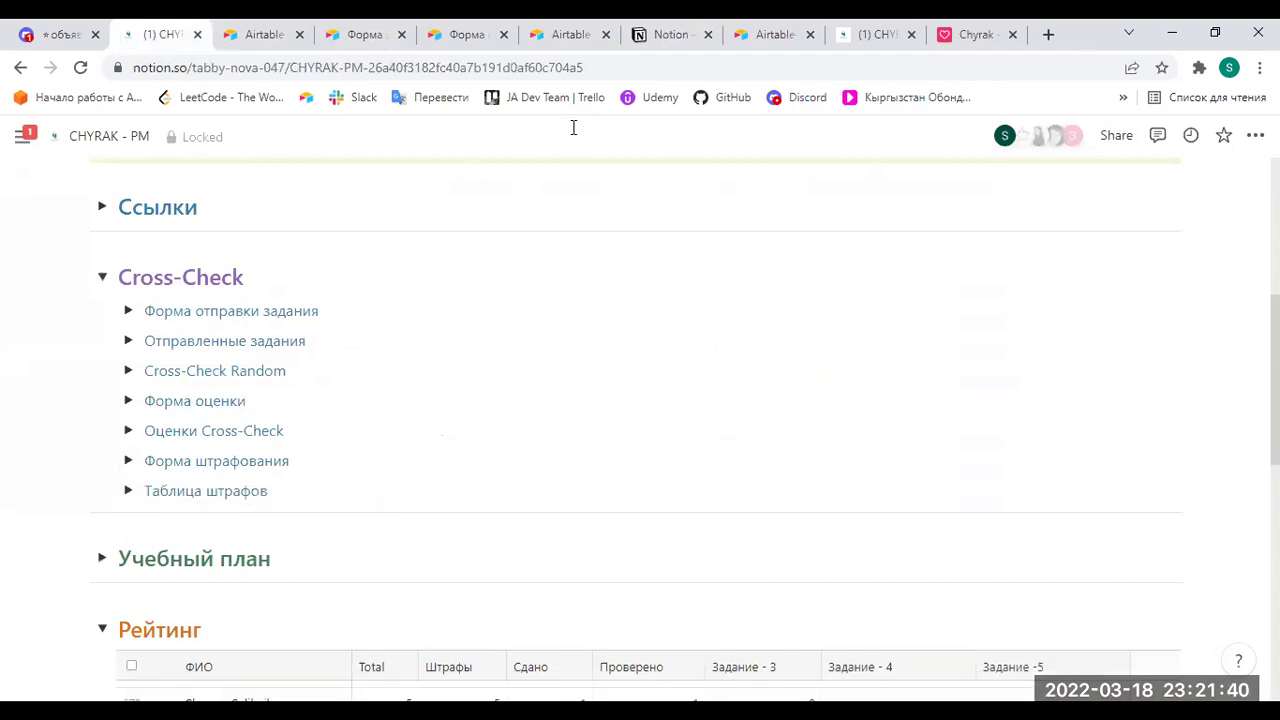
pyautogui.click(677, 34)
pyautogui.click(770, 34)
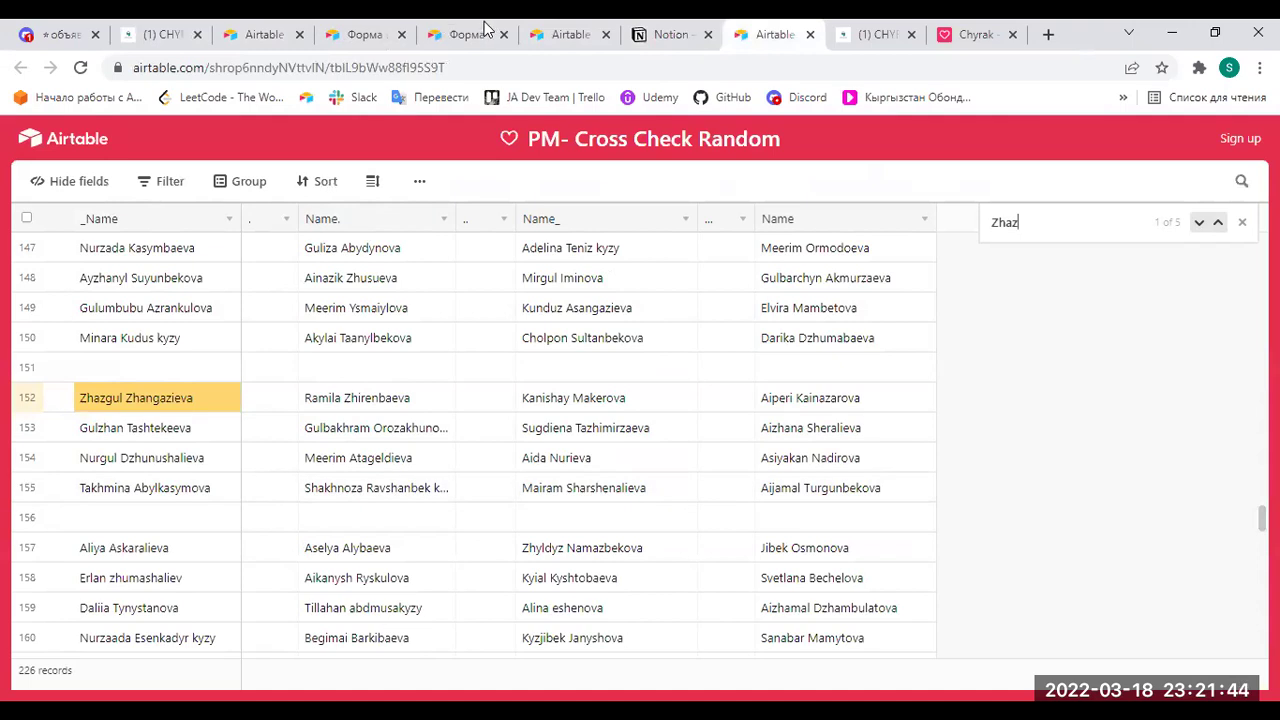
pyautogui.click(445, 30)
pyautogui.click(565, 34)
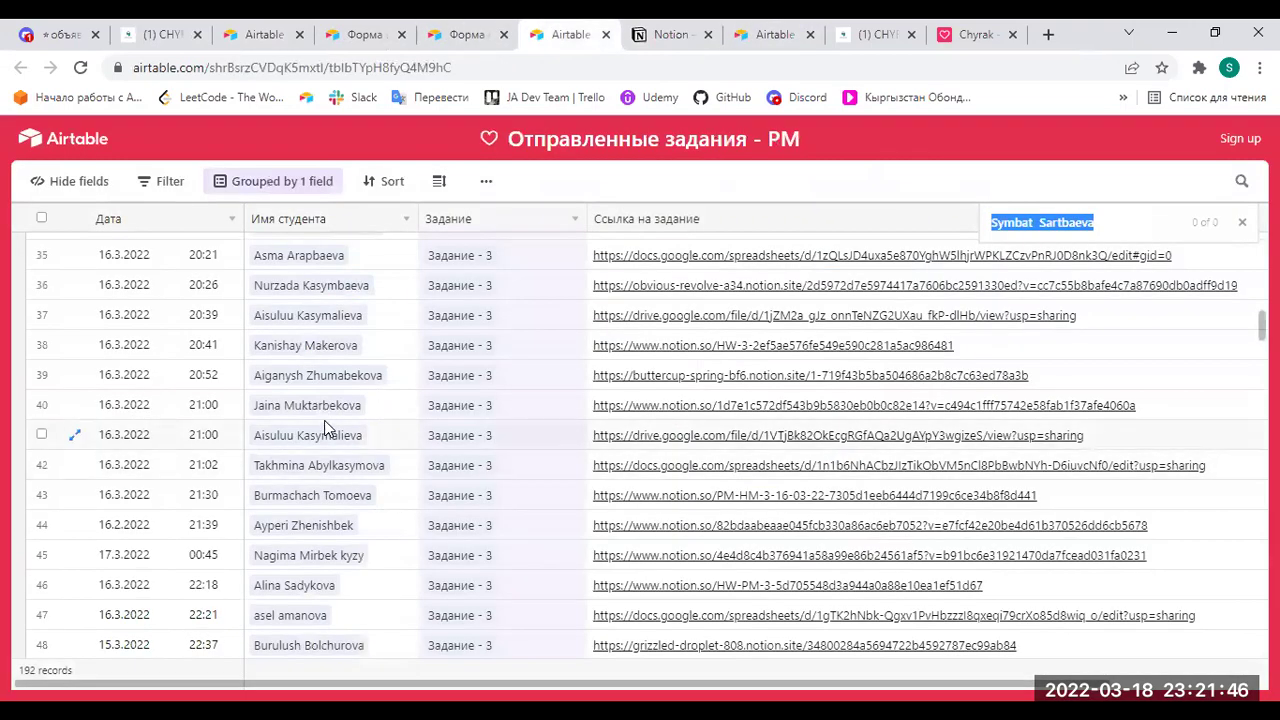
# Open row 40's assignment link and continue to the external Notion site.
pyautogui.click(636, 416)
pyautogui.click(636, 416)
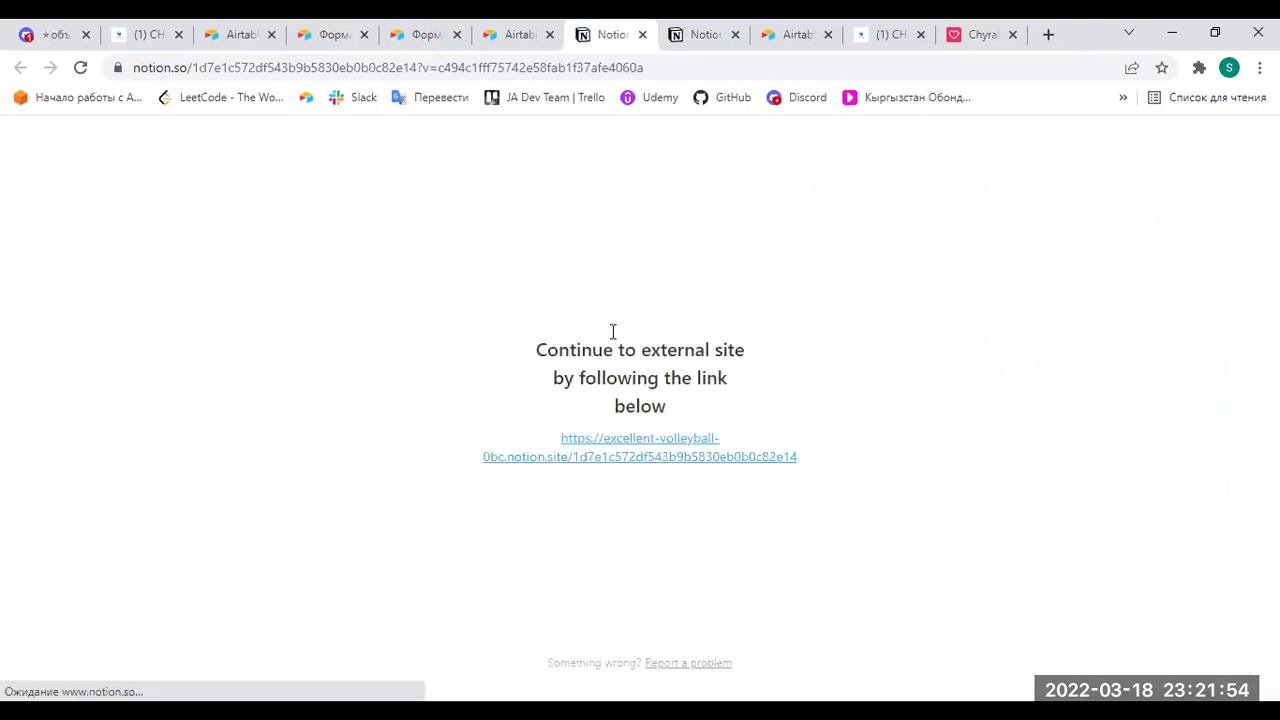
pyautogui.click(649, 464)
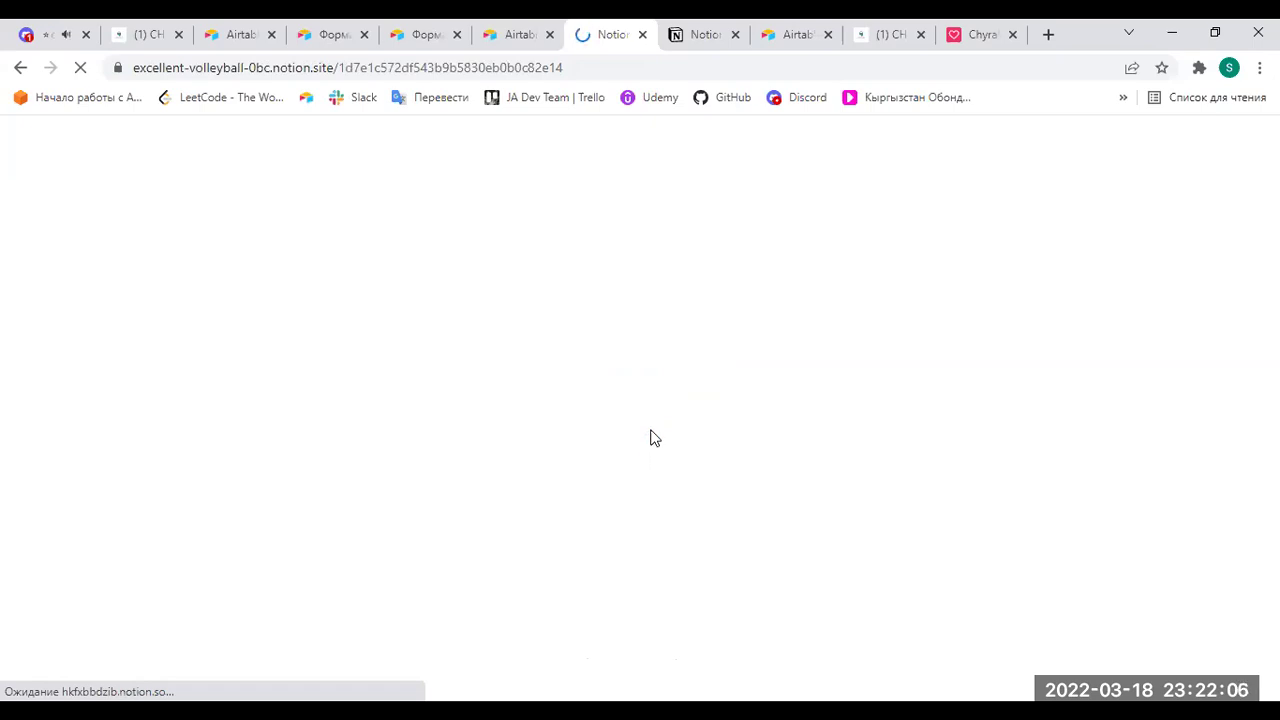
pyautogui.click(523, 34)
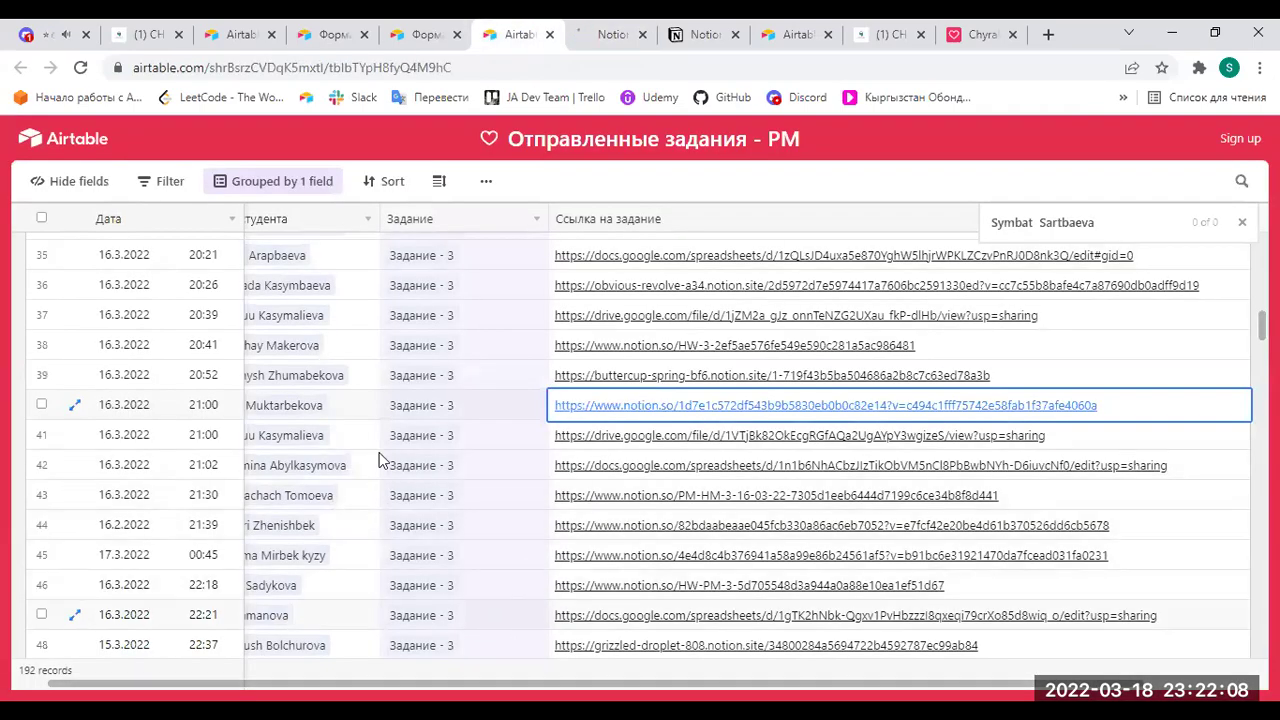
# Read row 40's full student name, then view the loaded Моя команда page.
pyautogui.click(365, 409)
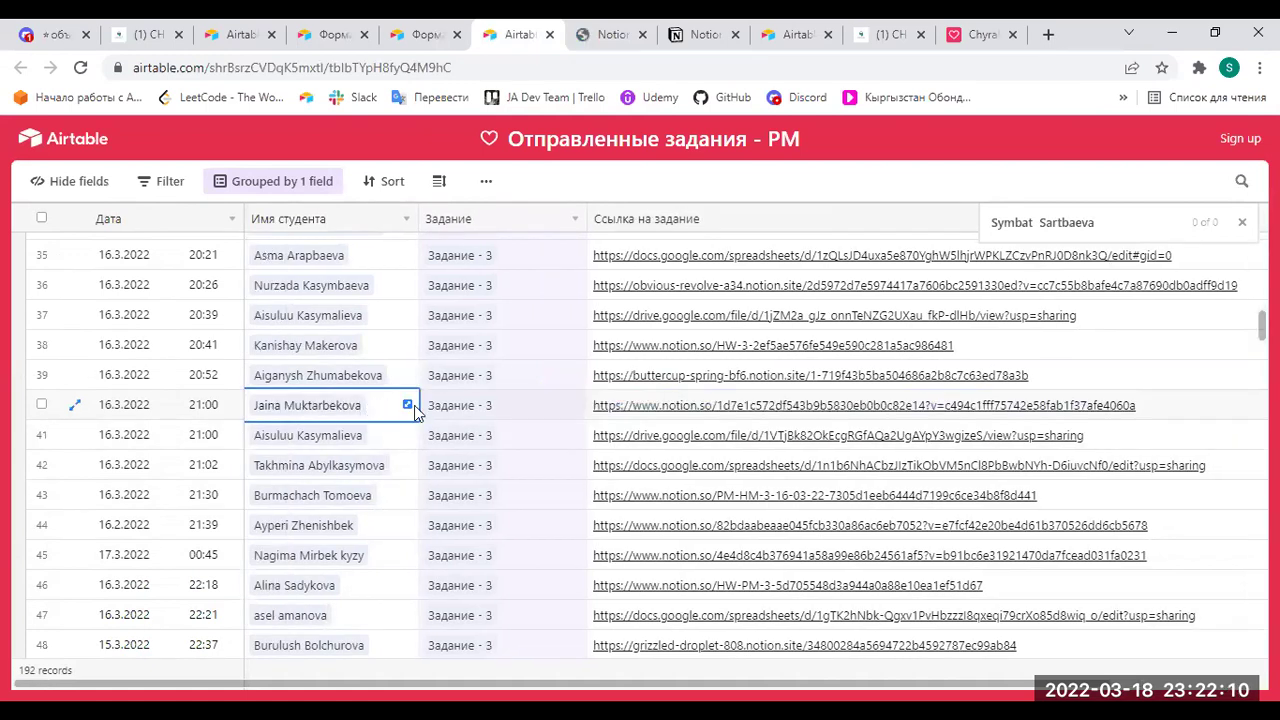
pyautogui.click(407, 404)
pyautogui.moveTo(588, 233); pyautogui.dragTo(430, 226)
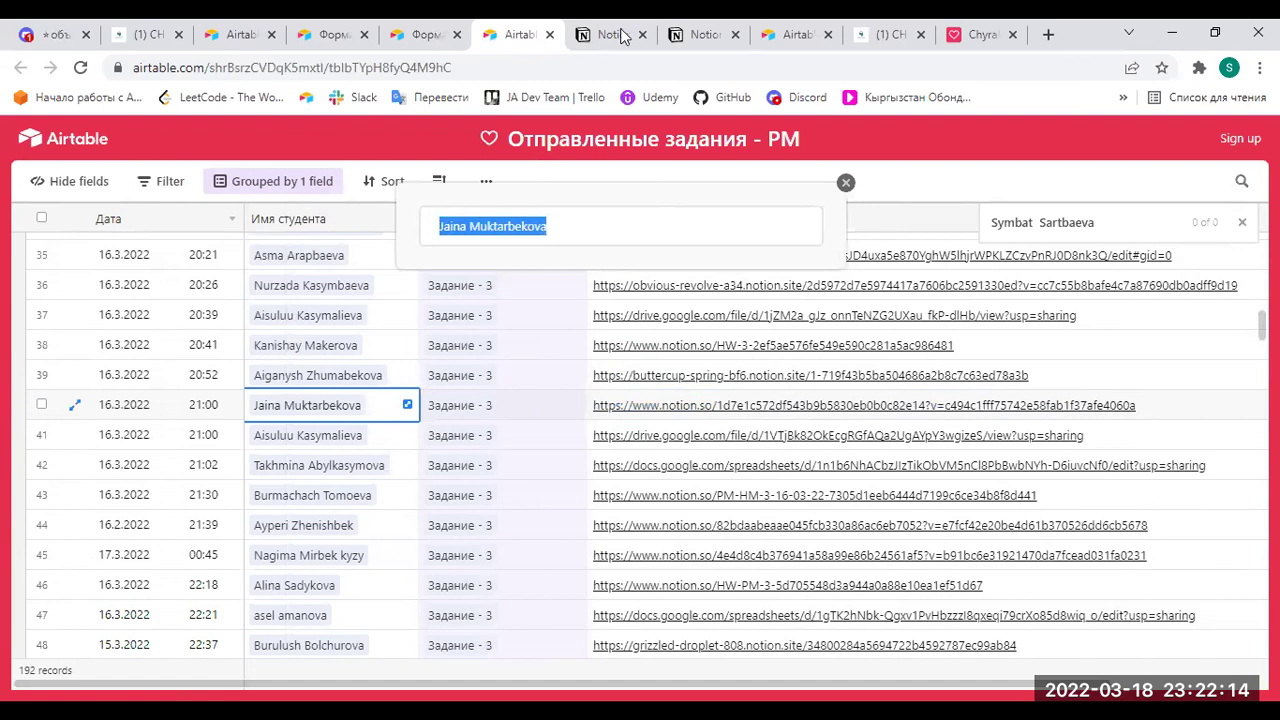
pyautogui.click(620, 35)
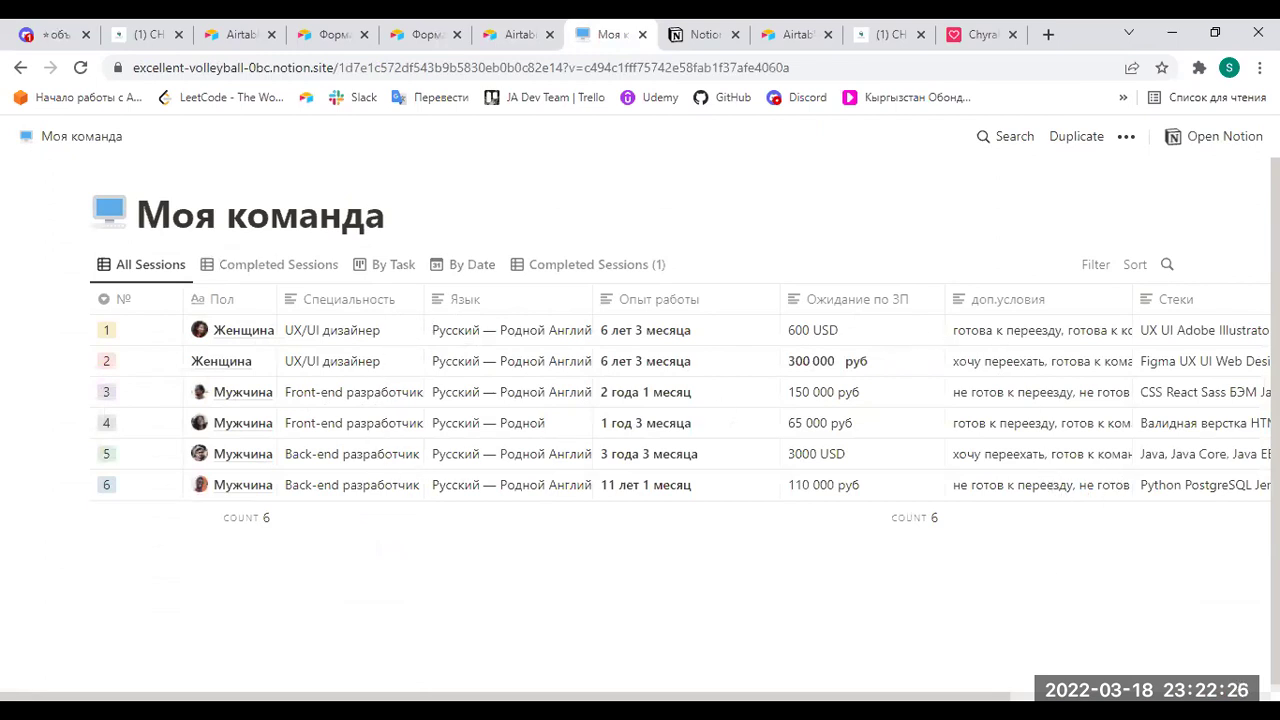
pyautogui.hscroll(3, 1006, 684)
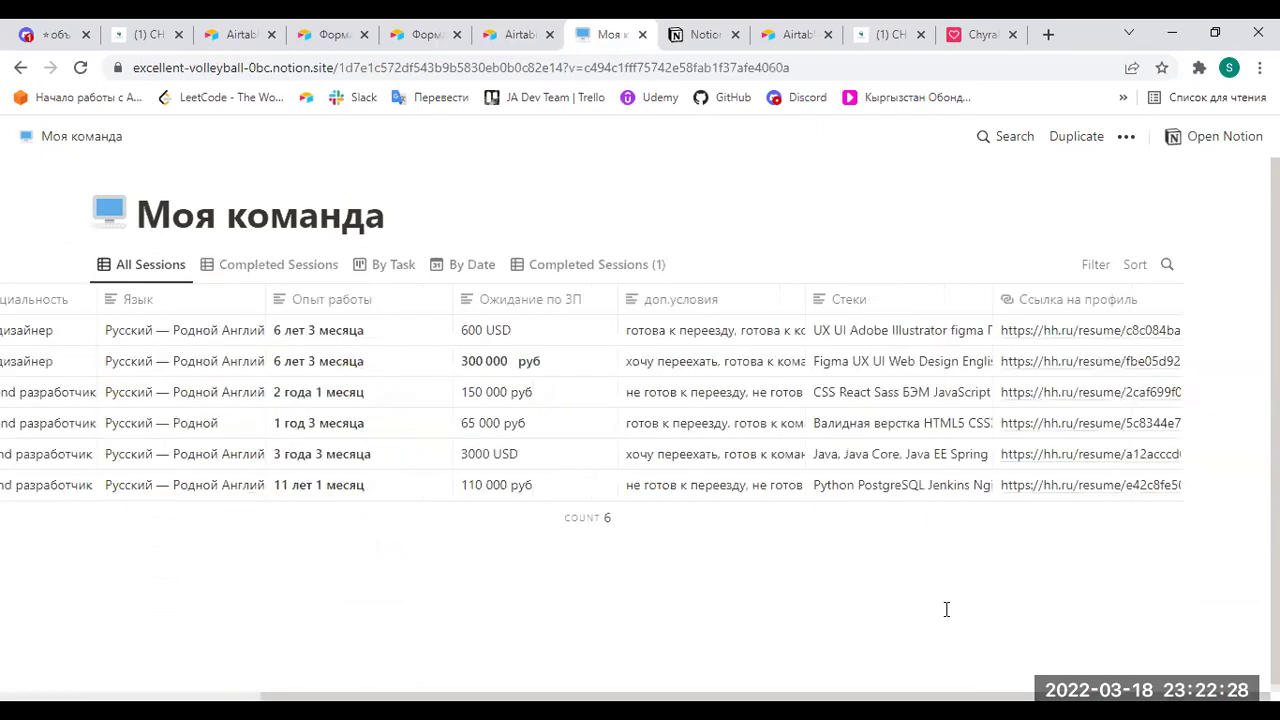
# On CHYRAK-PM, expand the Учебный план, Неделя - 2 and Проверка знаний sections.
pyautogui.click(148, 34)
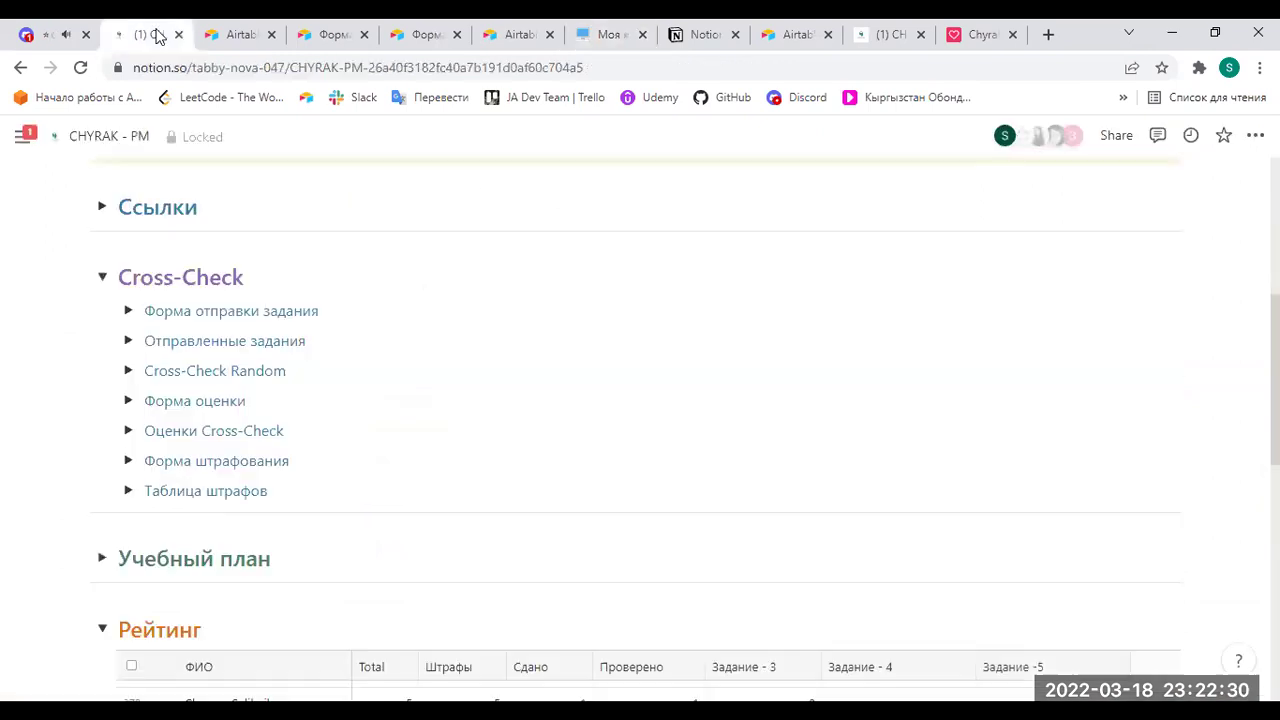
pyautogui.scroll(-3, 200, 430)
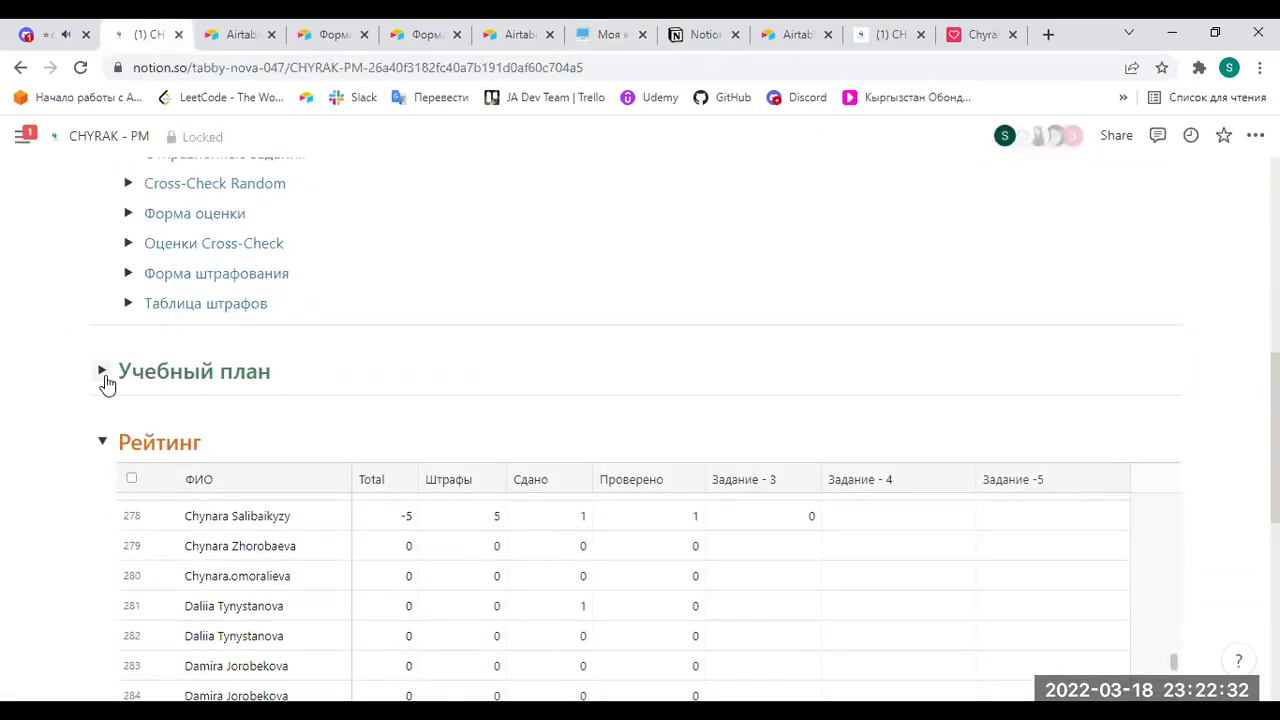
pyautogui.click(101, 370)
pyautogui.scroll(-2, 155, 527)
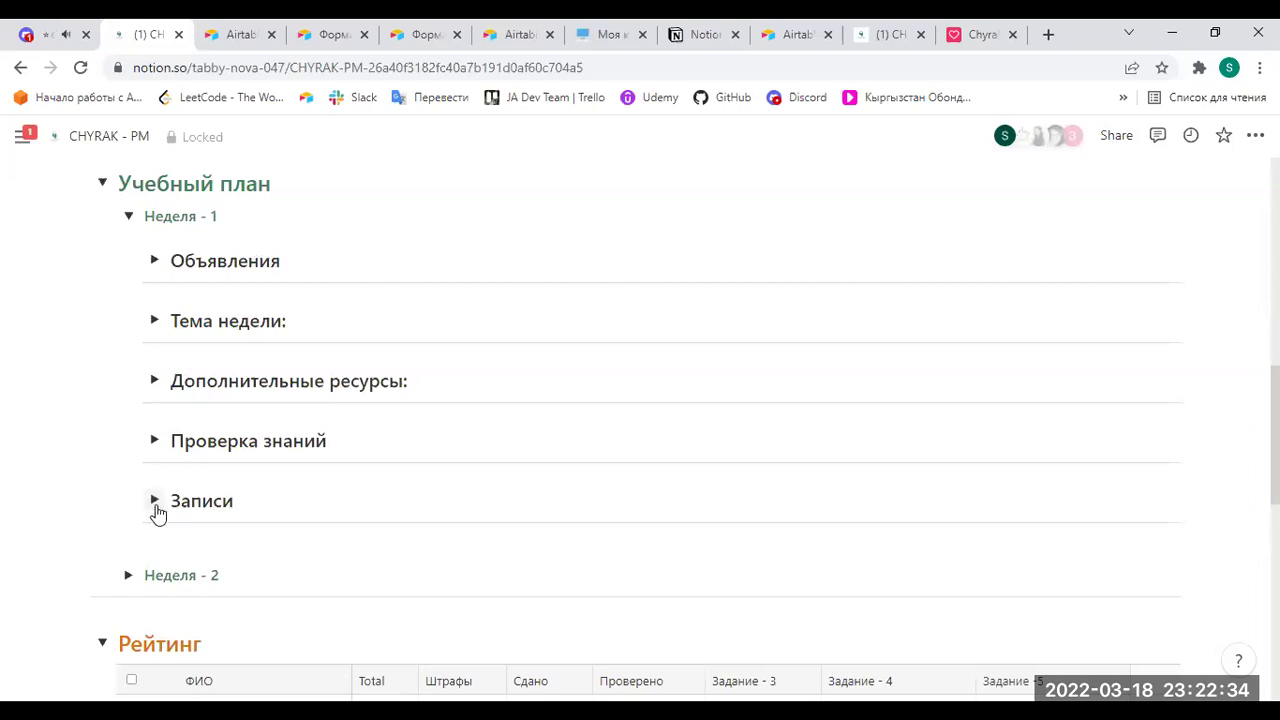
pyautogui.scroll(-2, 157, 514)
pyautogui.scroll(2, 160, 490)
pyautogui.click(155, 440)
pyautogui.scroll(-2, 205, 437)
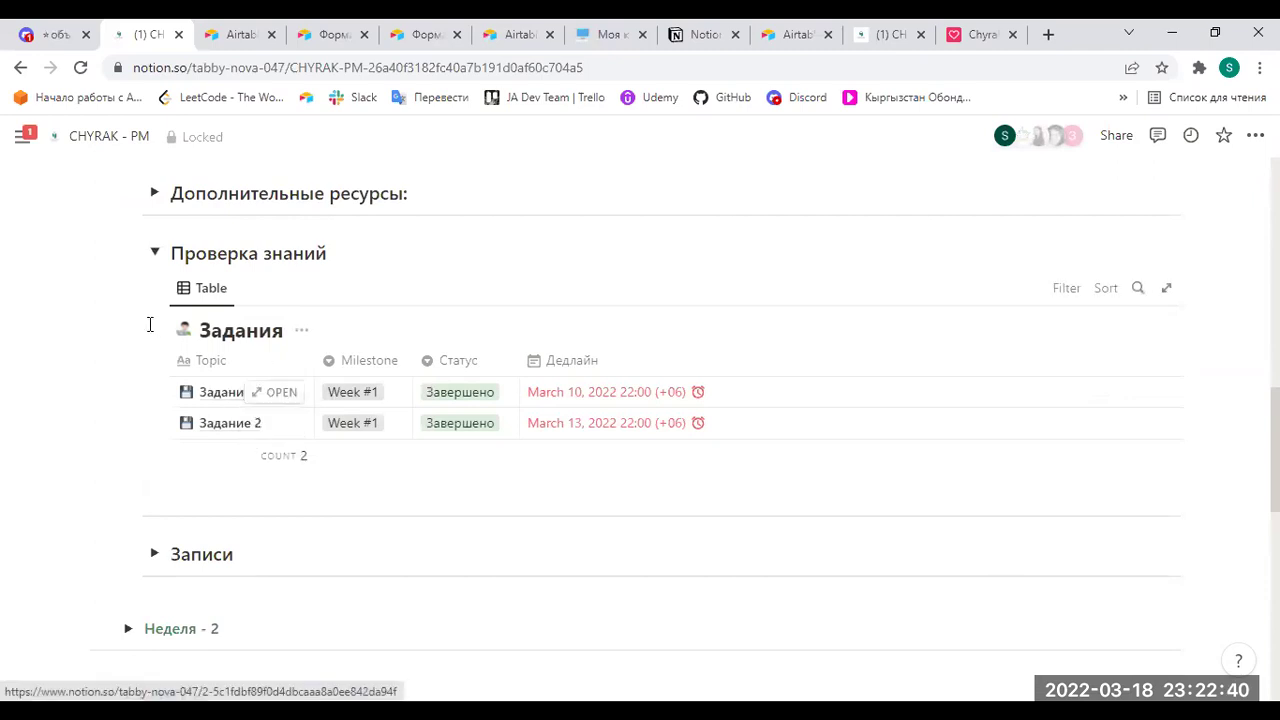
pyautogui.click(155, 254)
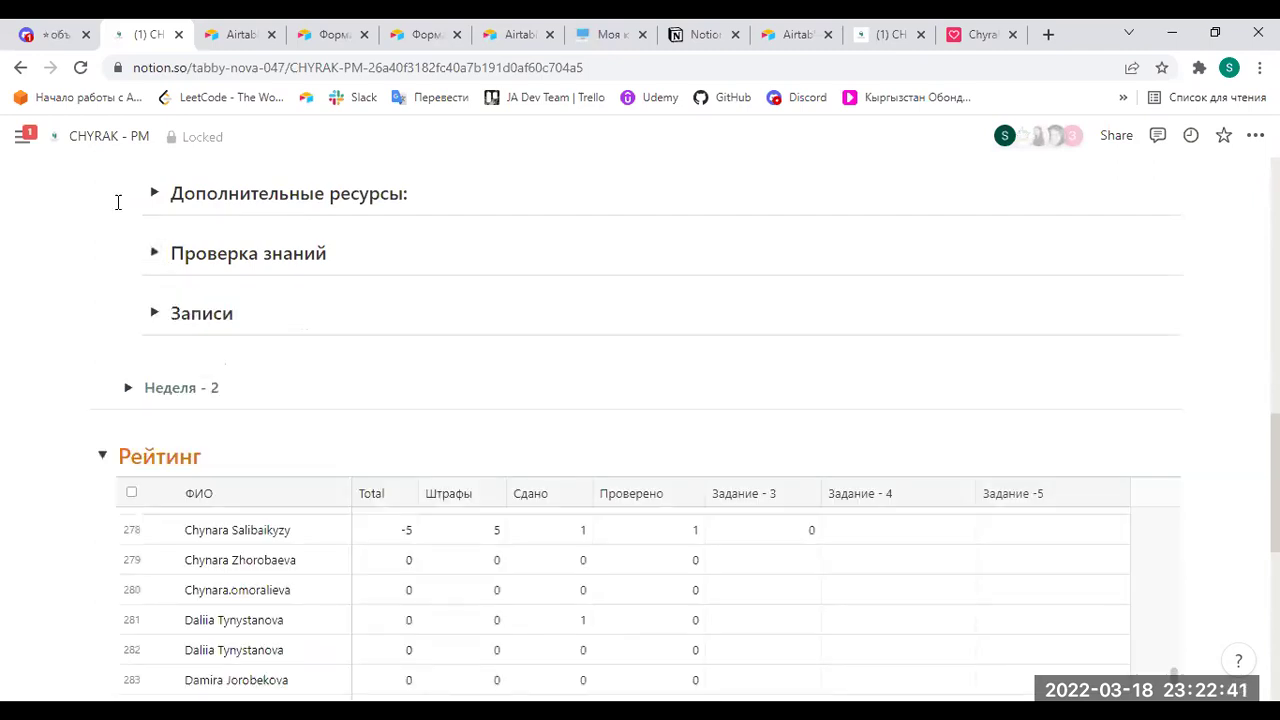
pyautogui.click(127, 388)
pyautogui.scroll(-3, 137, 391)
pyautogui.click(160, 331)
pyautogui.scroll(-1, 255, 410)
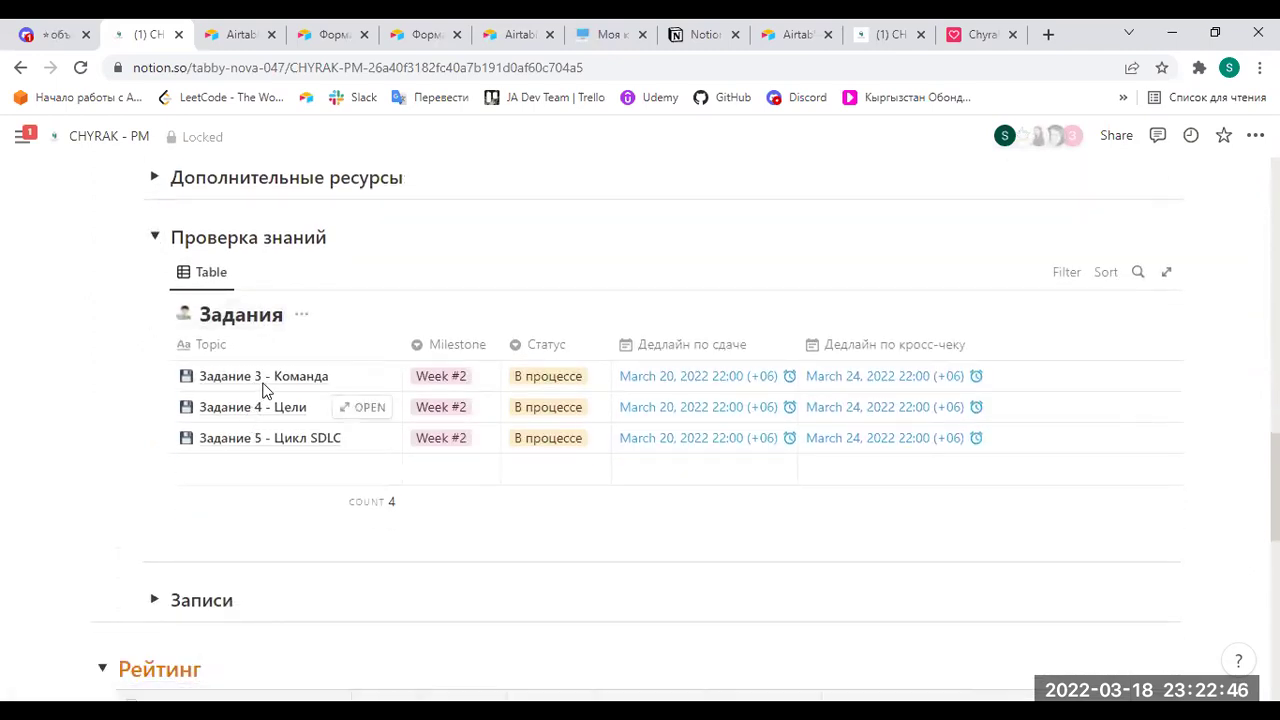
# Open Задание 3 - Команда and highlight its cross-check criteria: 30 балов, 10 each per role.
pyautogui.click(345, 374)
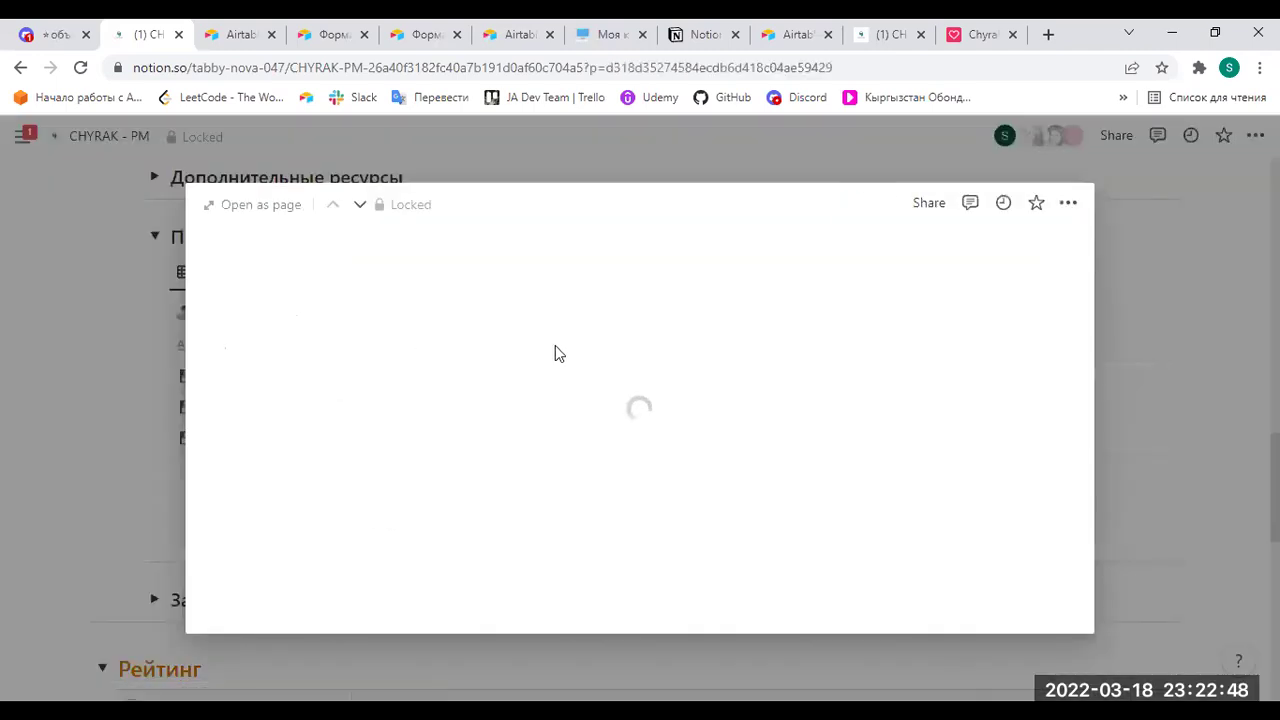
pyautogui.scroll(-3, 700, 440)
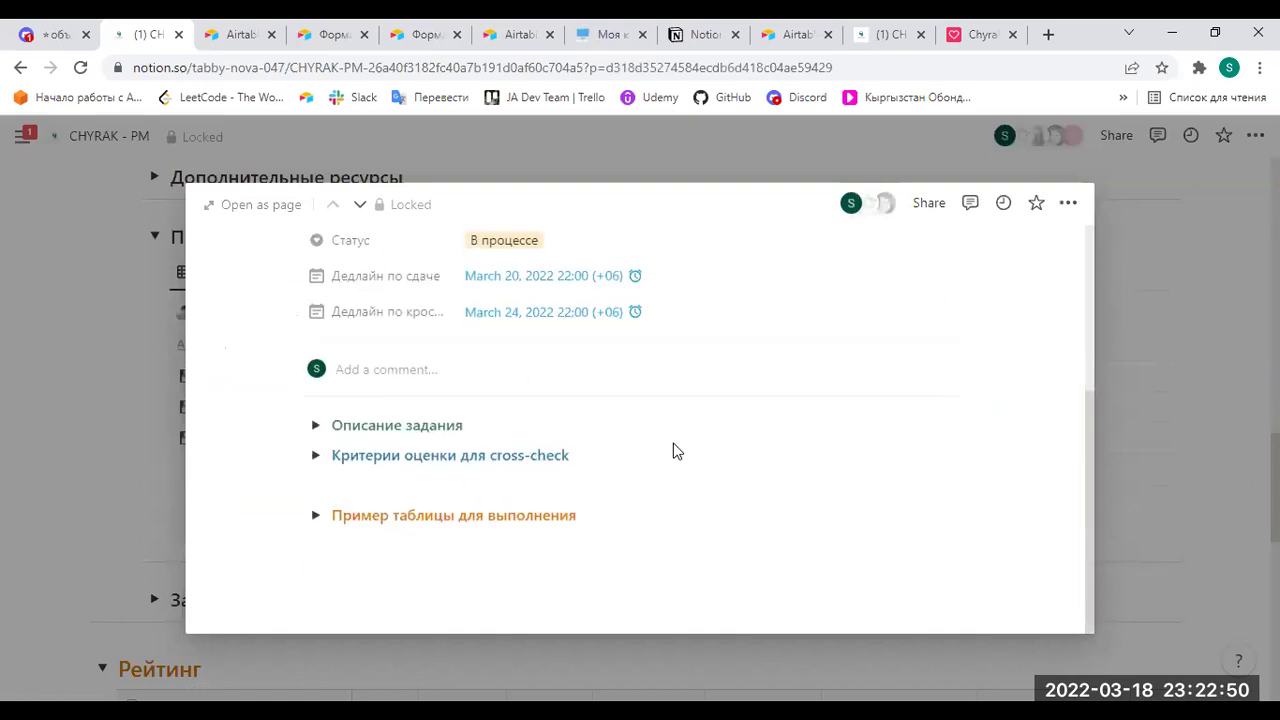
pyautogui.click(316, 456)
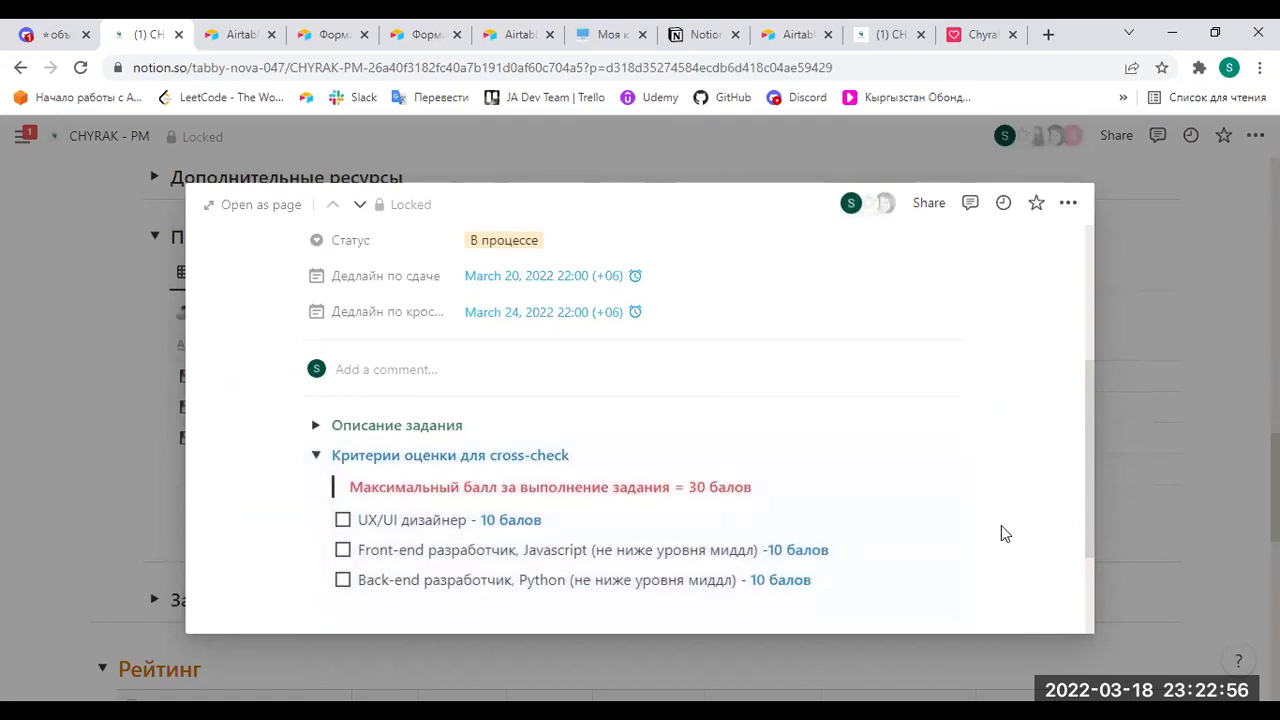
pyautogui.moveTo(754, 489); pyautogui.dragTo(684, 489)
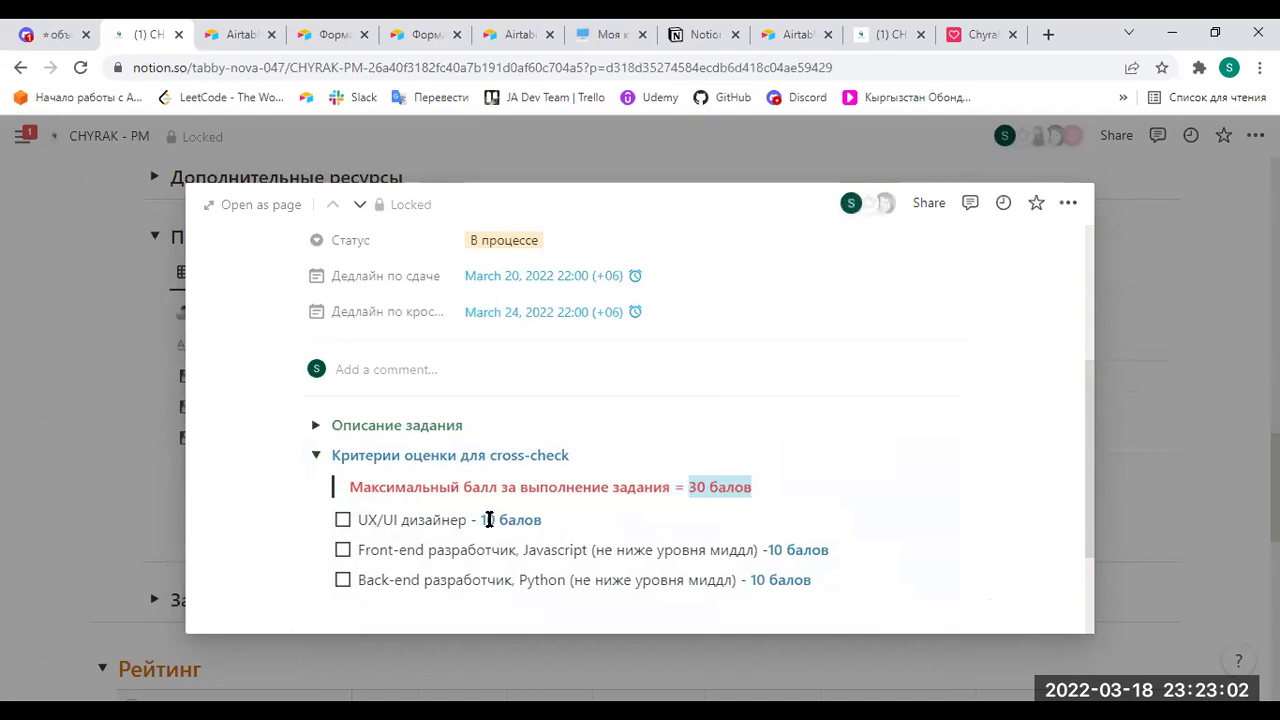
pyautogui.moveTo(484, 520); pyautogui.dragTo(617, 514)
pyautogui.moveTo(768, 550); pyautogui.dragTo(838, 554)
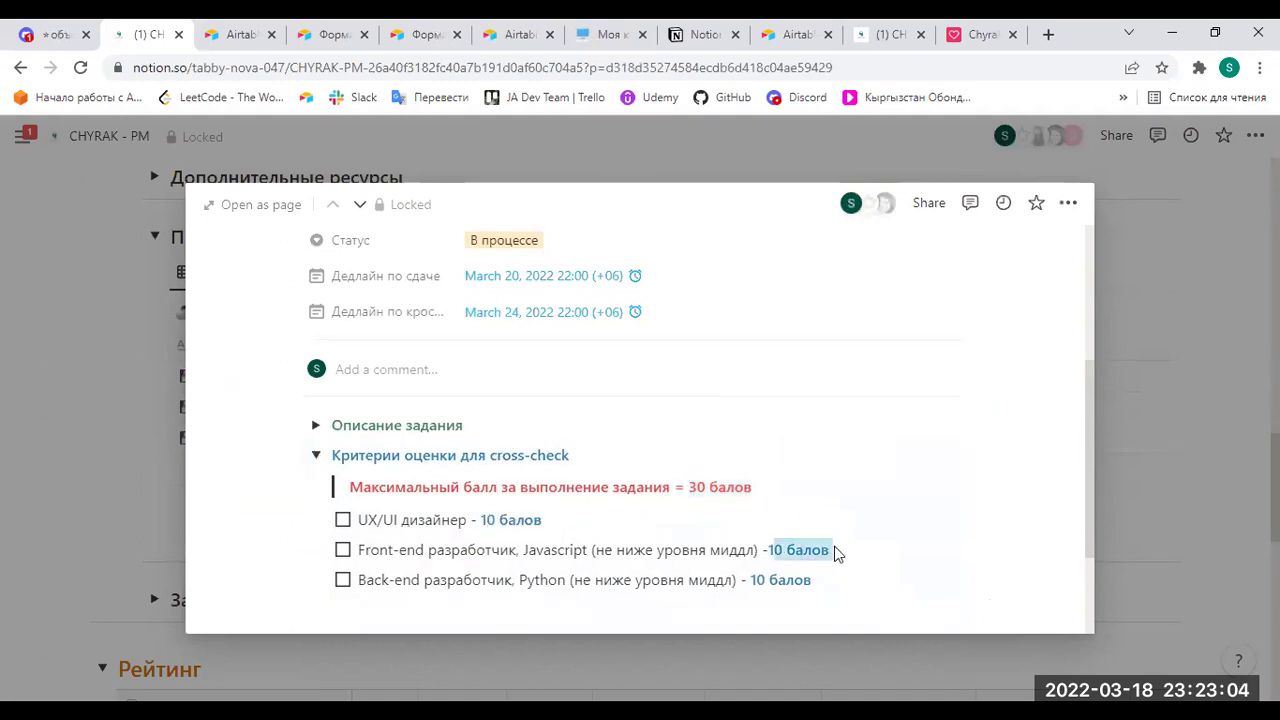
pyautogui.moveTo(752, 582); pyautogui.dragTo(814, 586)
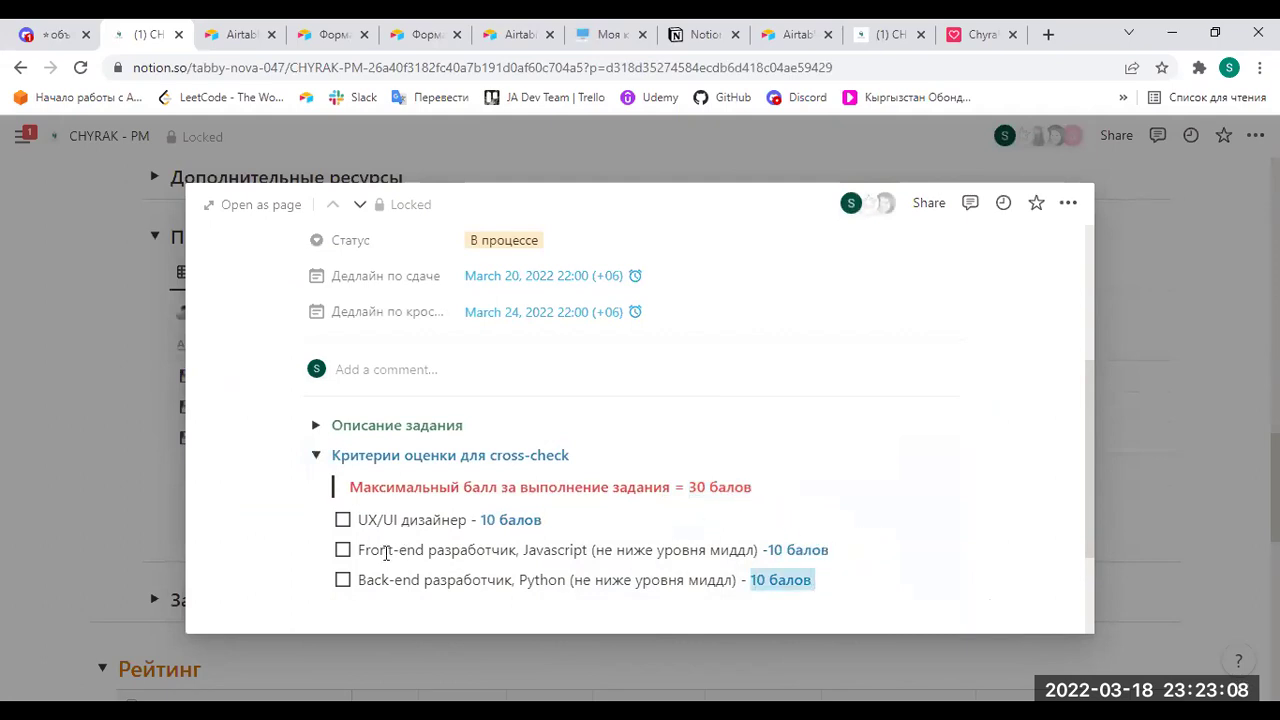
pyautogui.click(705, 34)
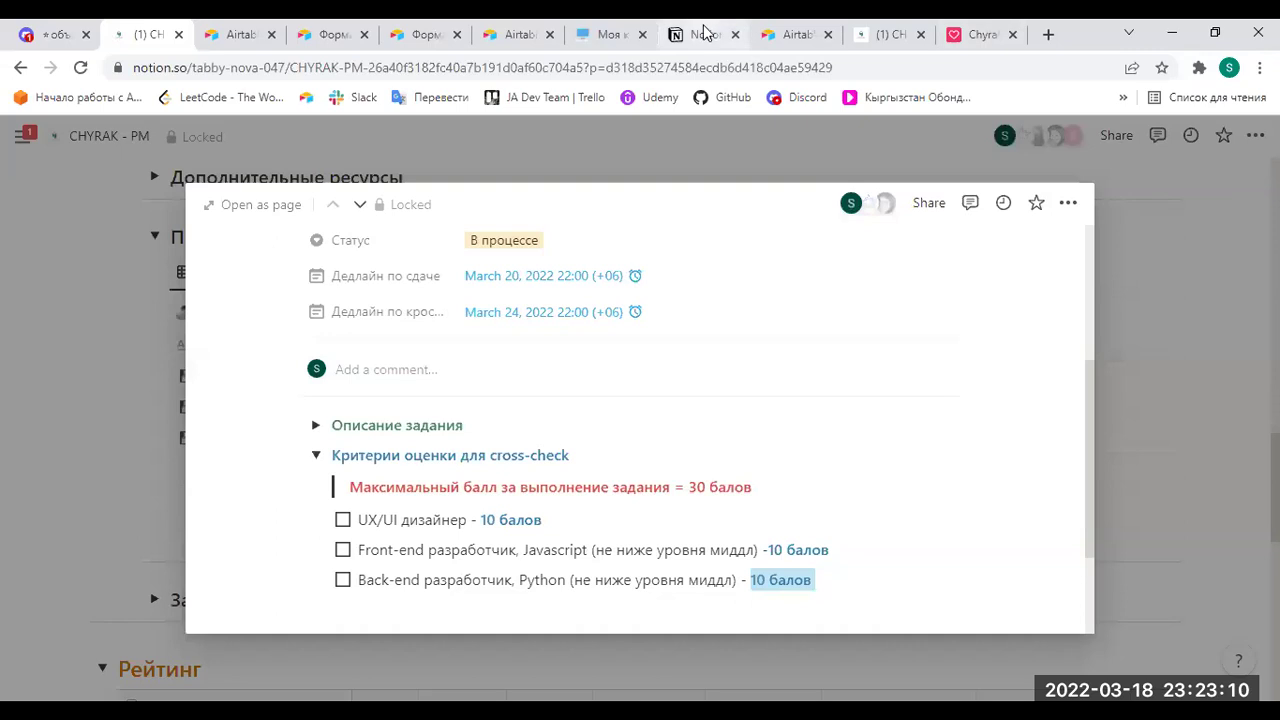
# Scroll through the Моя команда candidate table.
pyautogui.click(604, 37)
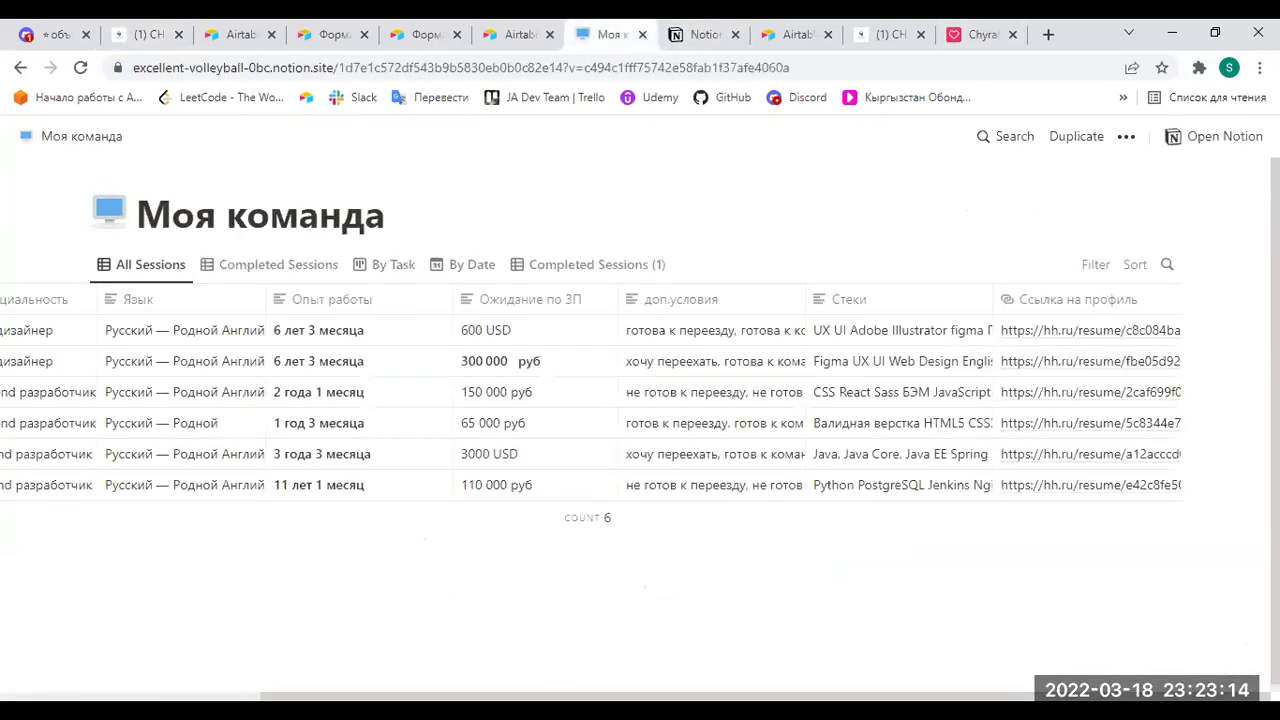
pyautogui.hscroll(-3, 285, 407)
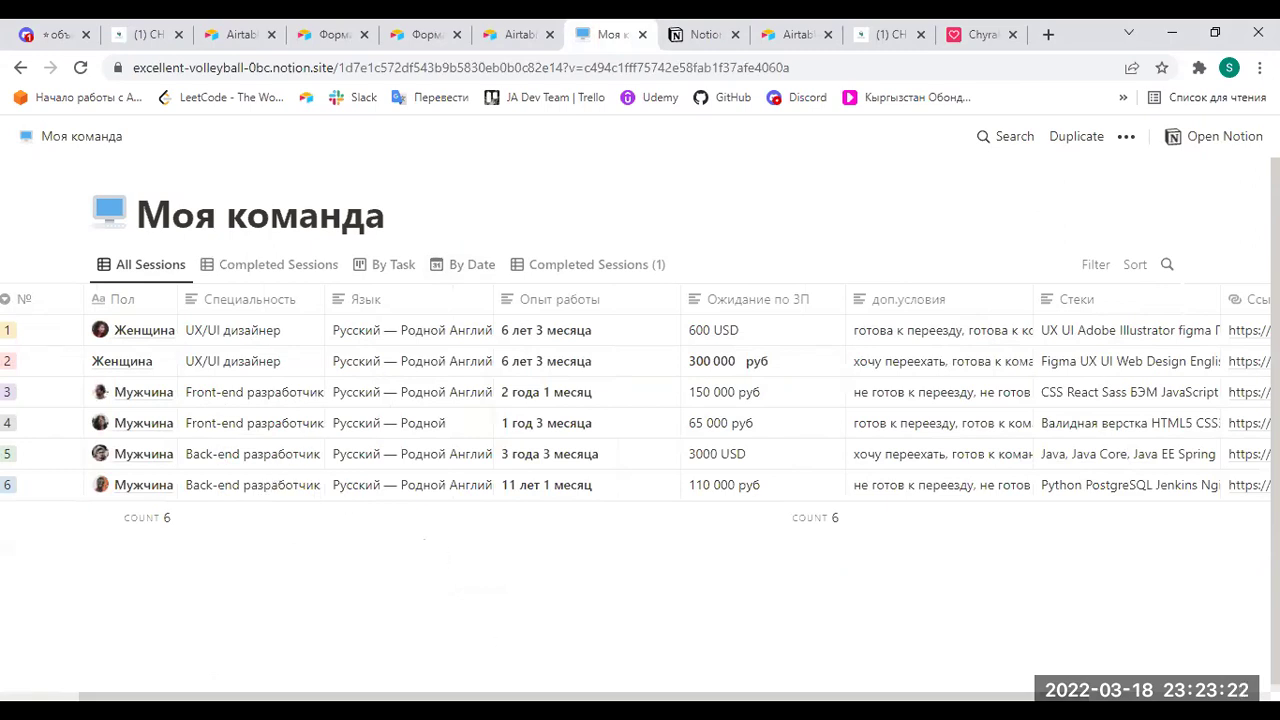
pyautogui.hscroll(-2, 495, 420)
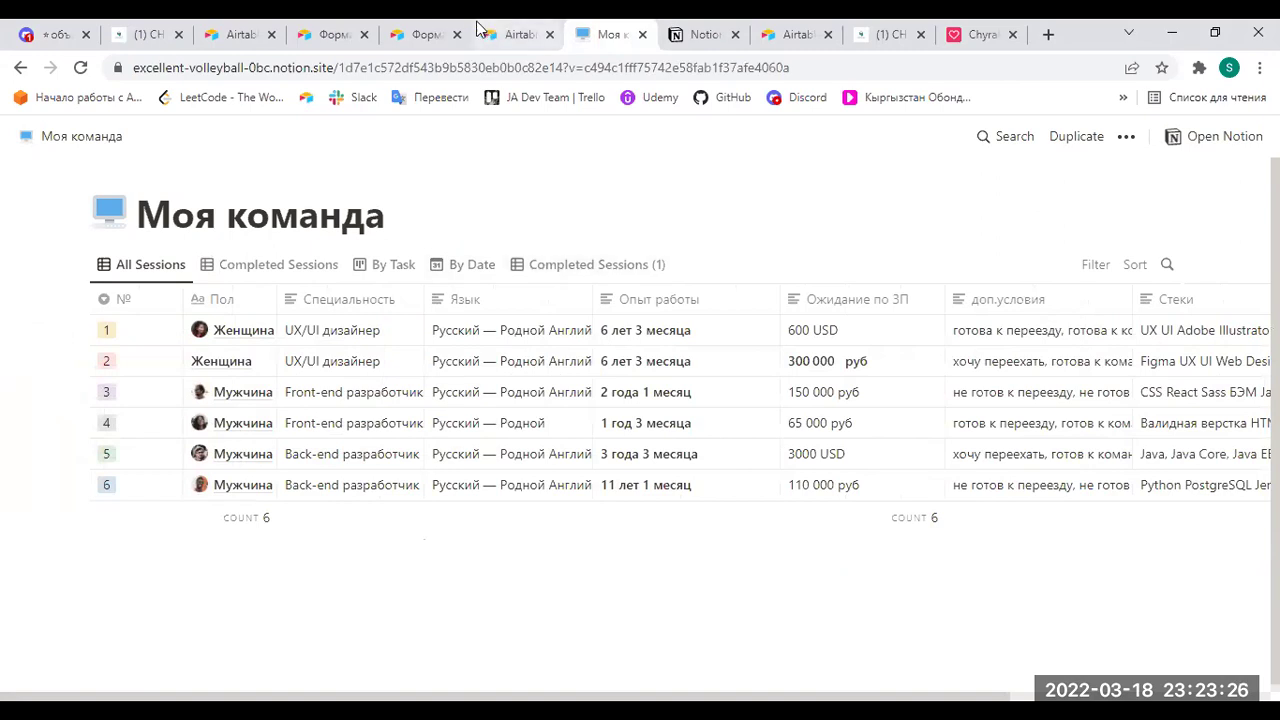
# Close the Project Manager _Rating and form confirmation tabs.
pyautogui.hotkey('ctrl', '3')
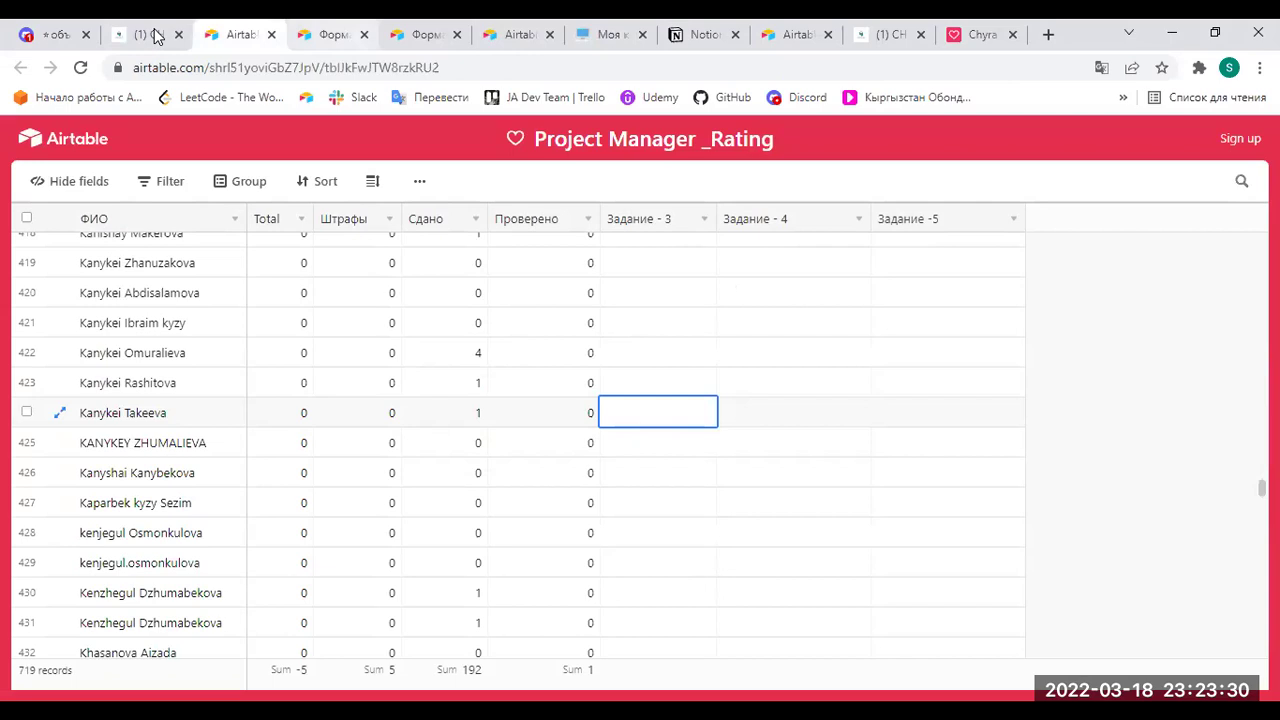
pyautogui.hotkey('ctrl', 'w')
pyautogui.hotkey('ctrl', 'w')
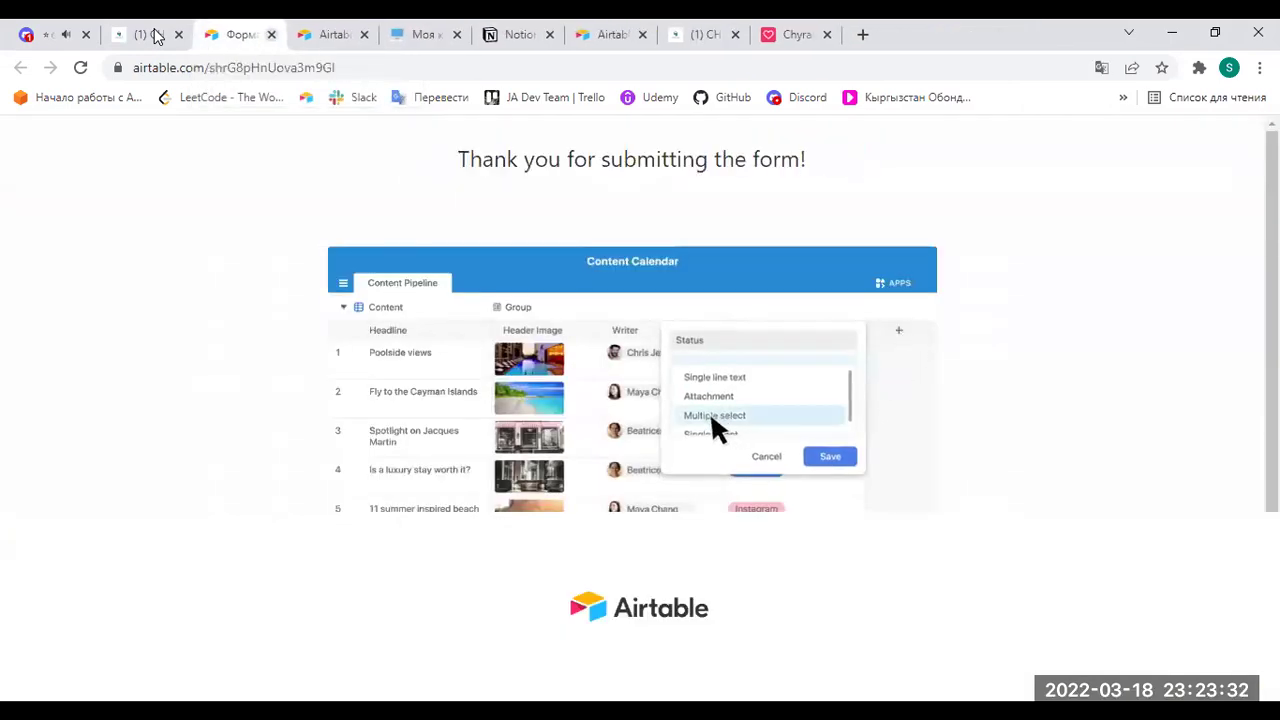
pyautogui.hotkey('ctrl', 'w')
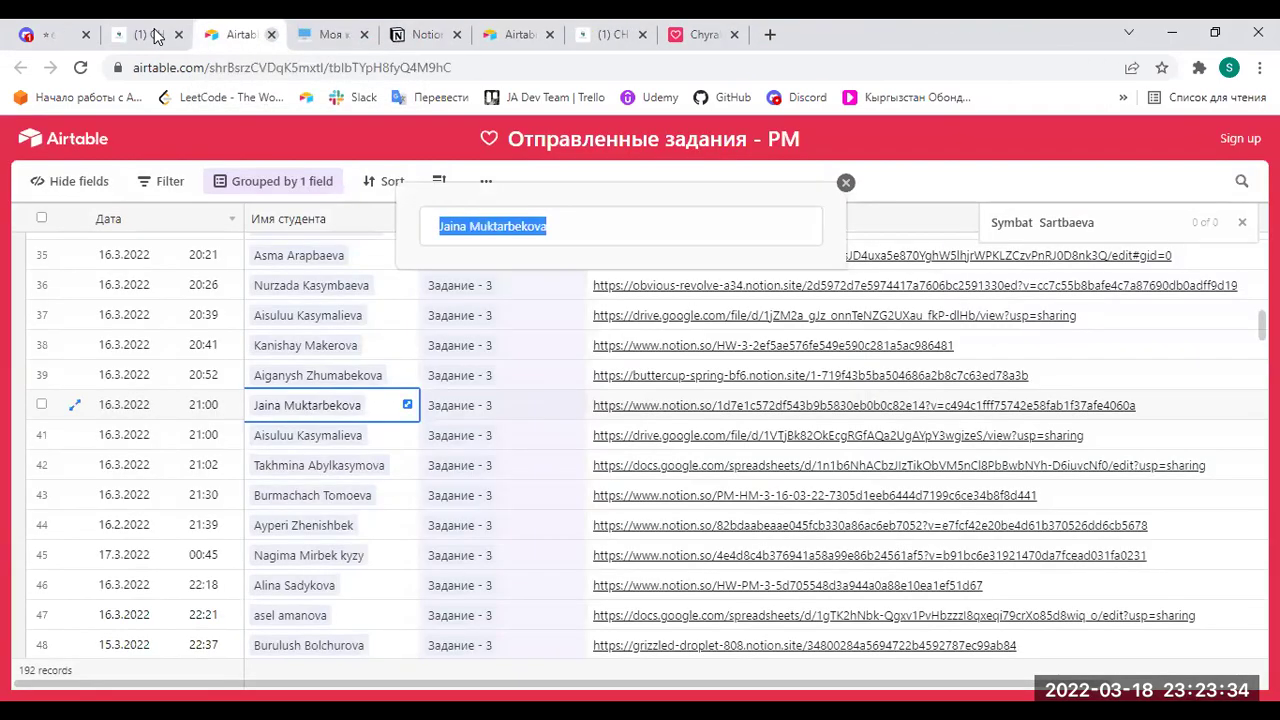
# Close the no-access Notion tab.
pyautogui.click(340, 35)
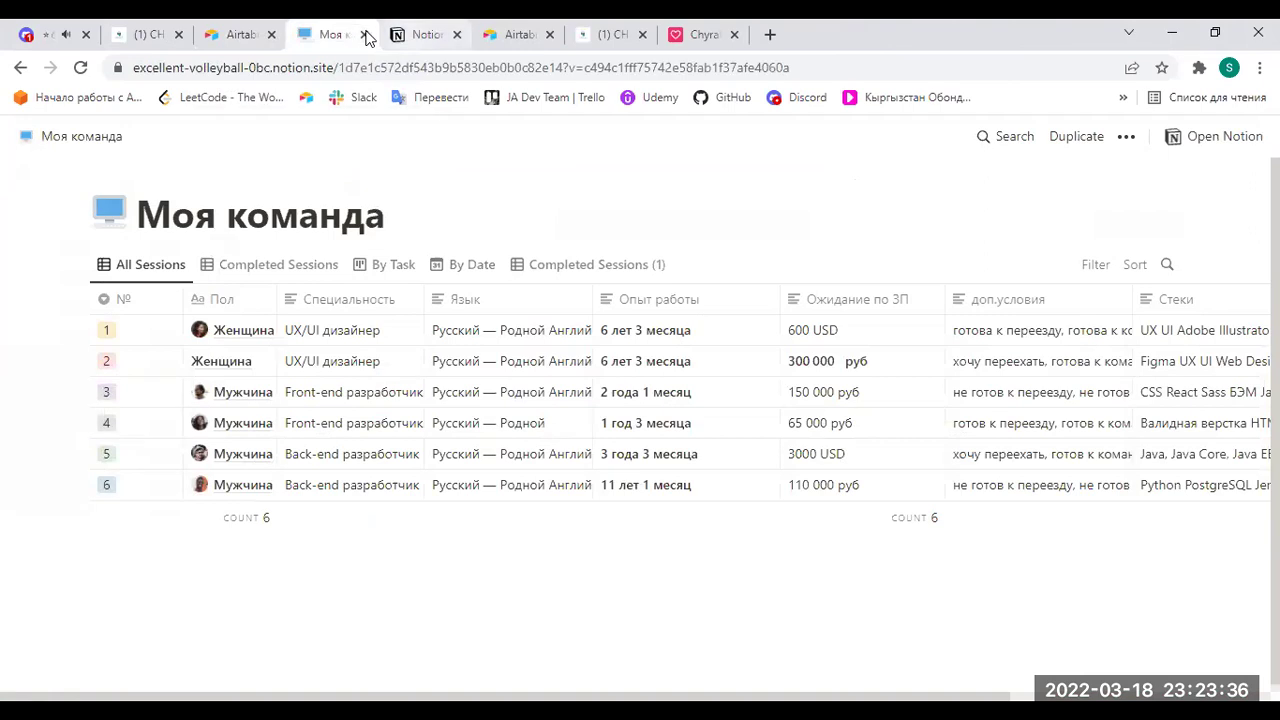
pyautogui.hotkey('ctrl', 'Tab')
pyautogui.click(457, 34)
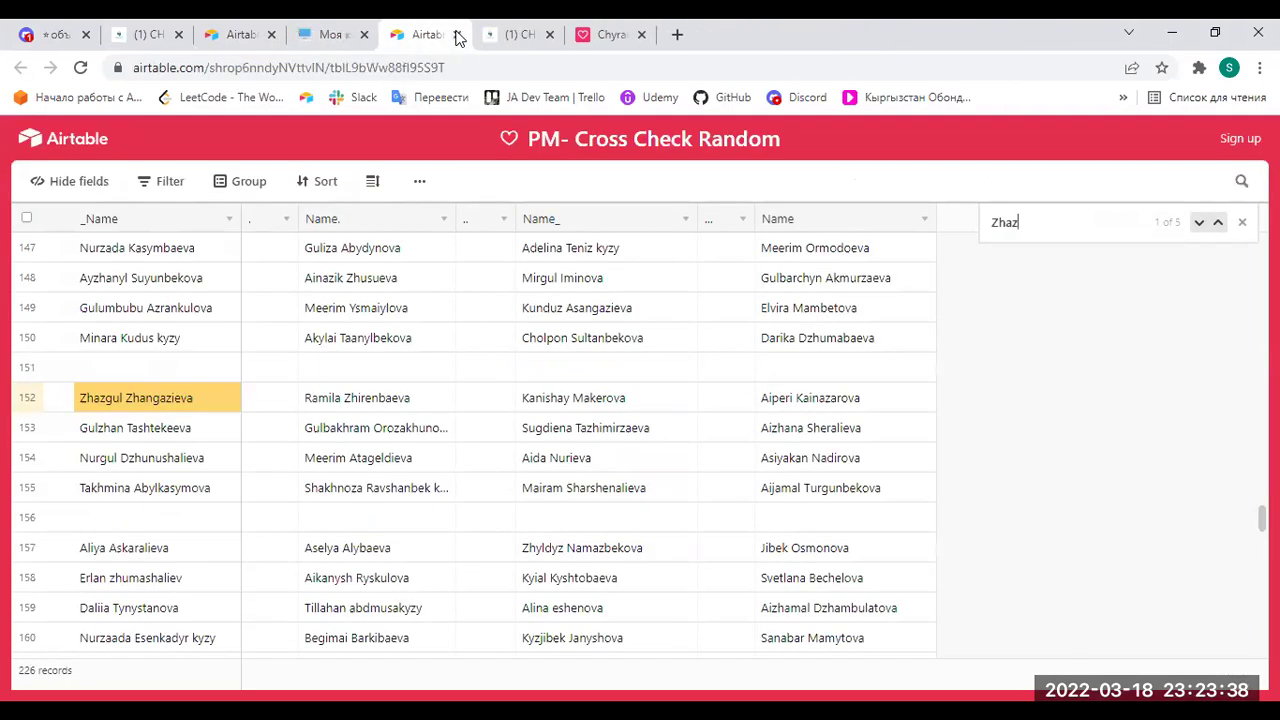
# Replace the Find in view search with the pasted student name, finding 1 of 1 in row 213.
pyautogui.moveTo(1051, 220); pyautogui.dragTo(957, 226)
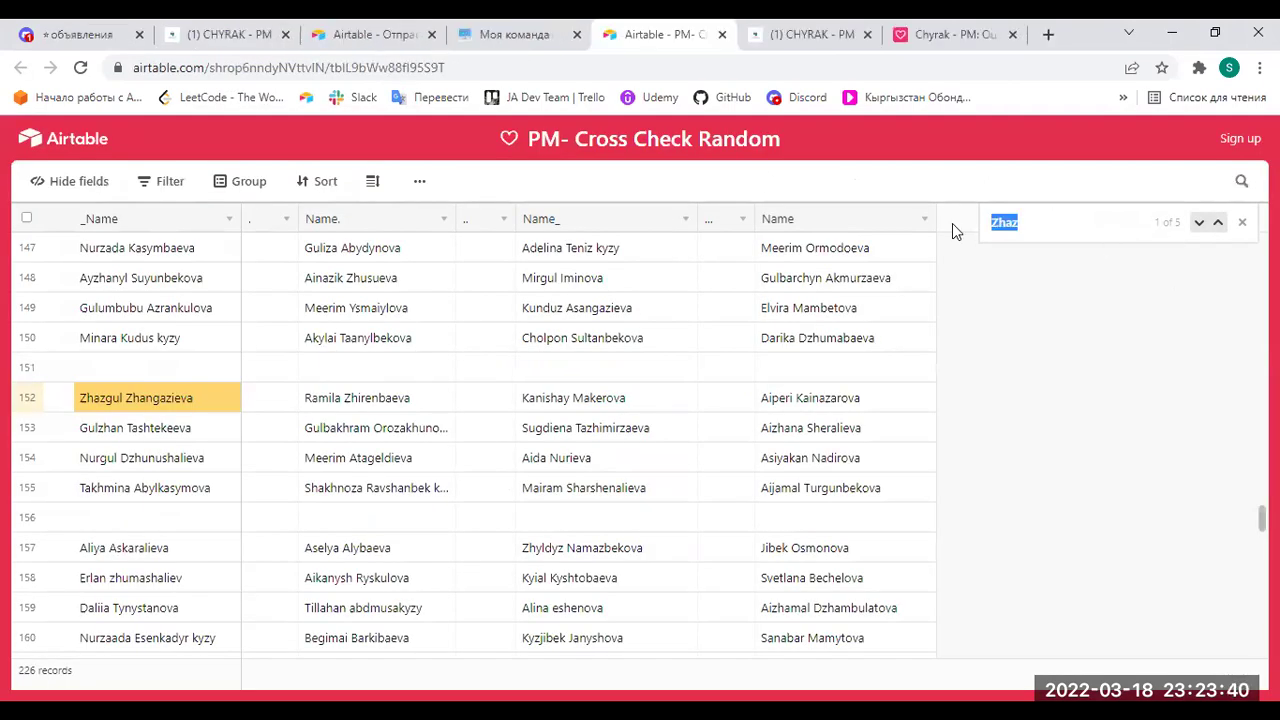
pyautogui.hotkey('ctrl', 'a')
pyautogui.press('End')
pyautogui.press('BackSpace')
pyautogui.press('BackSpace')
pyautogui.press('BackSpace')
pyautogui.press('BackSpace')
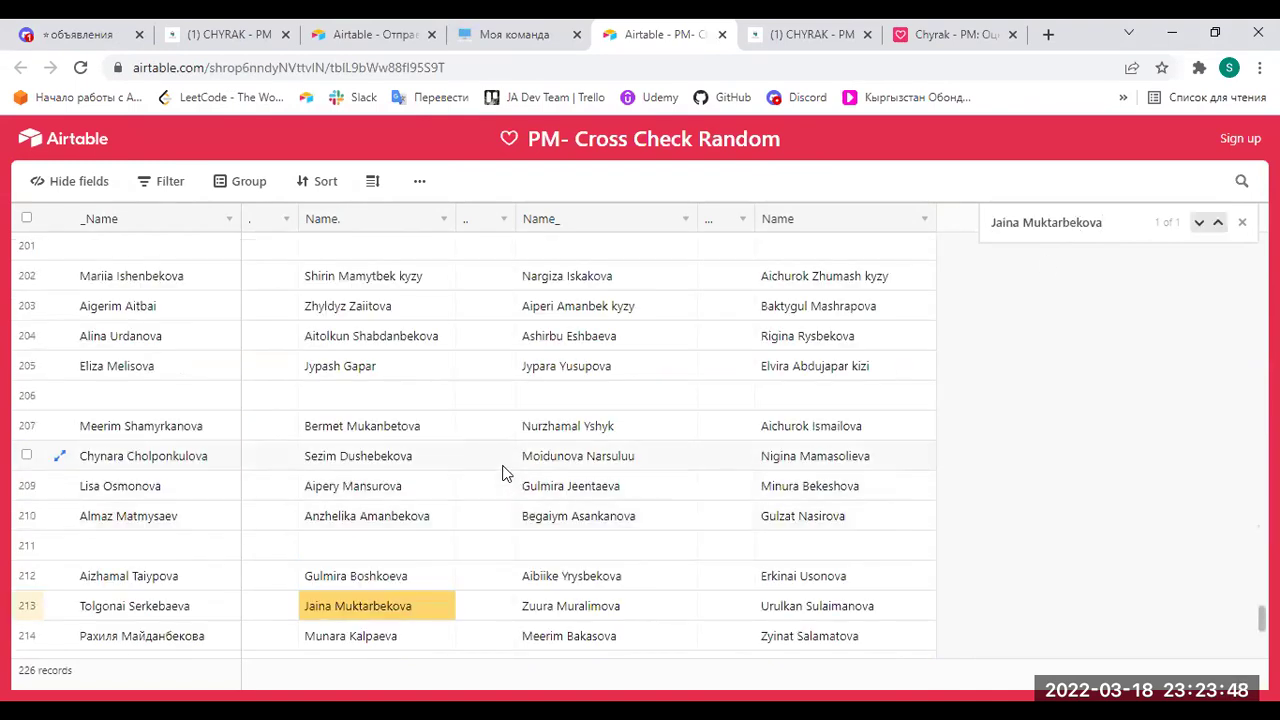
pyautogui.scroll(-3, 503, 471)
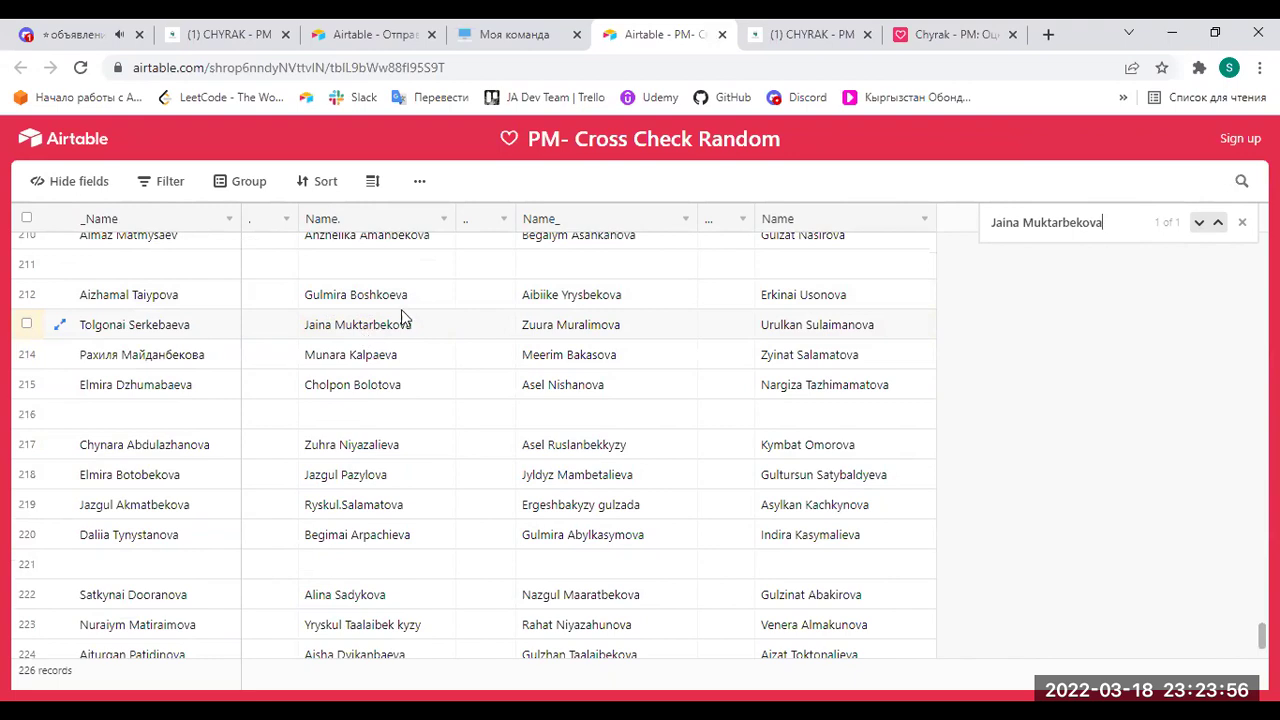
# Close the task preview and collapse the Проверка знаний and Учебный план sections.
pyautogui.click(228, 34)
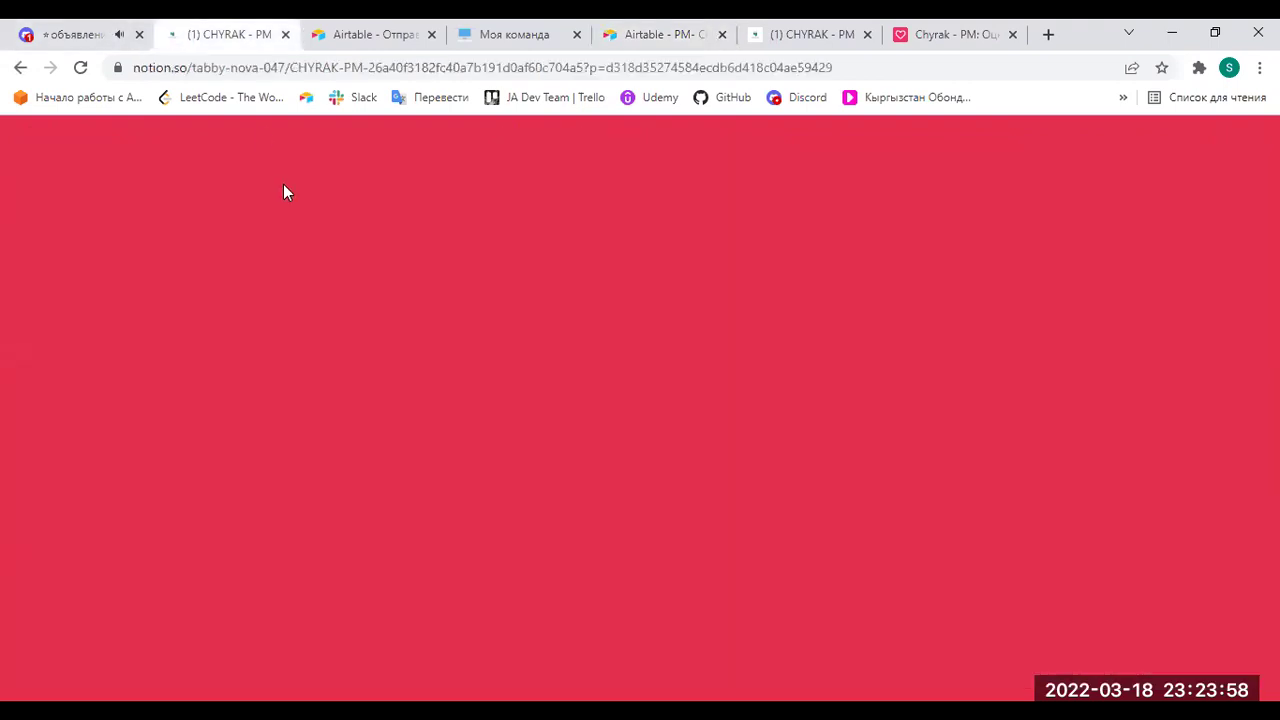
pyautogui.click(102, 236)
pyautogui.click(153, 237)
pyautogui.scroll(5, 133, 255)
pyautogui.scroll(5, 133, 255)
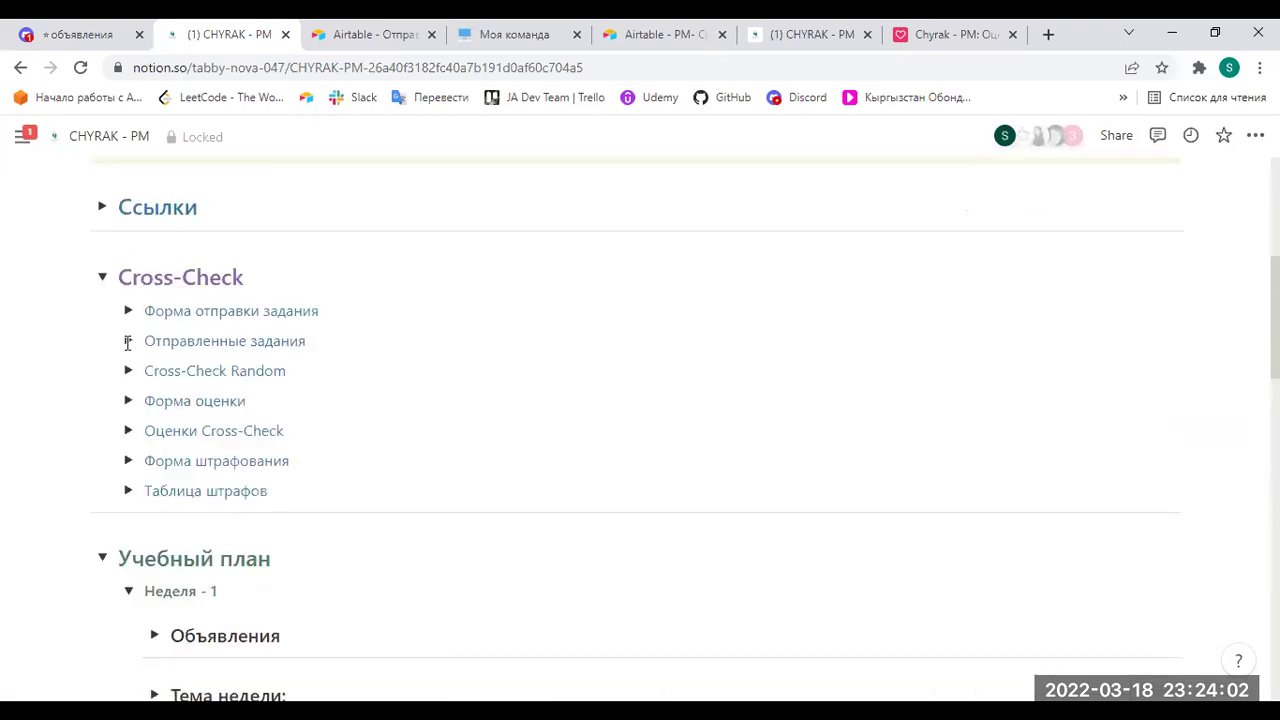
pyautogui.click(101, 558)
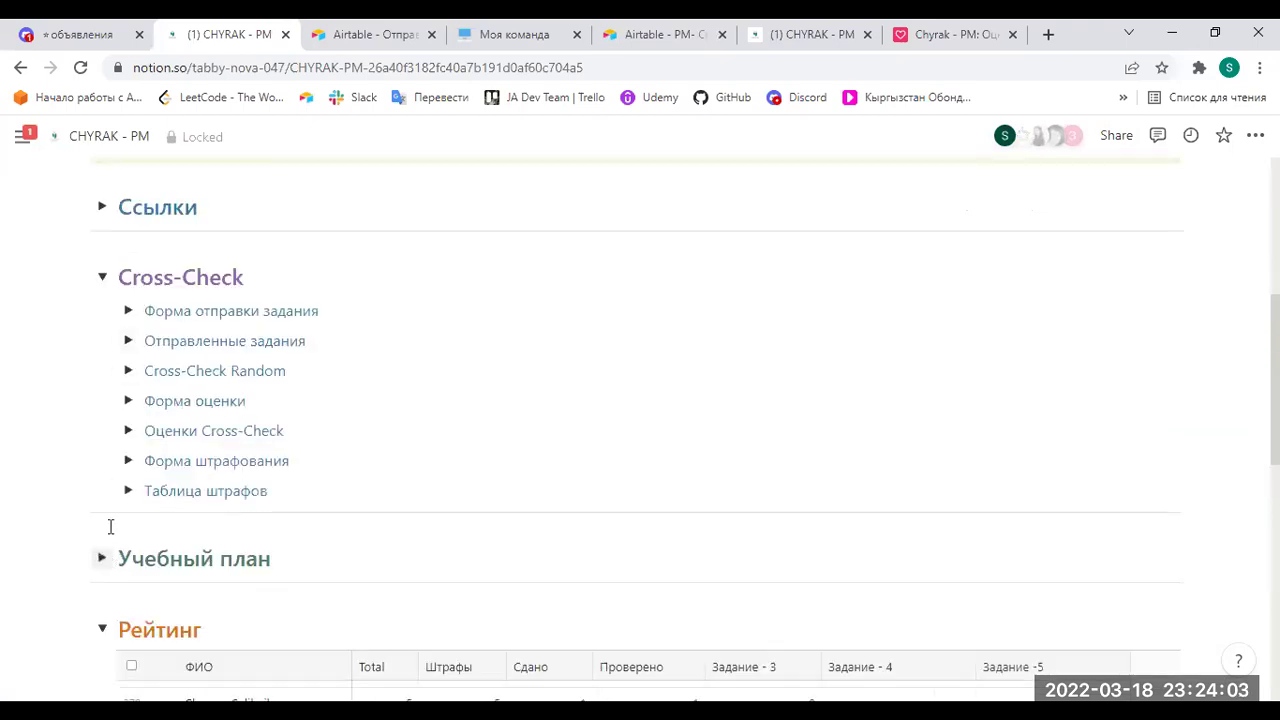
# Expand Форма оценки and open its airtable.com grading form in a new tab.
pyautogui.click(128, 400)
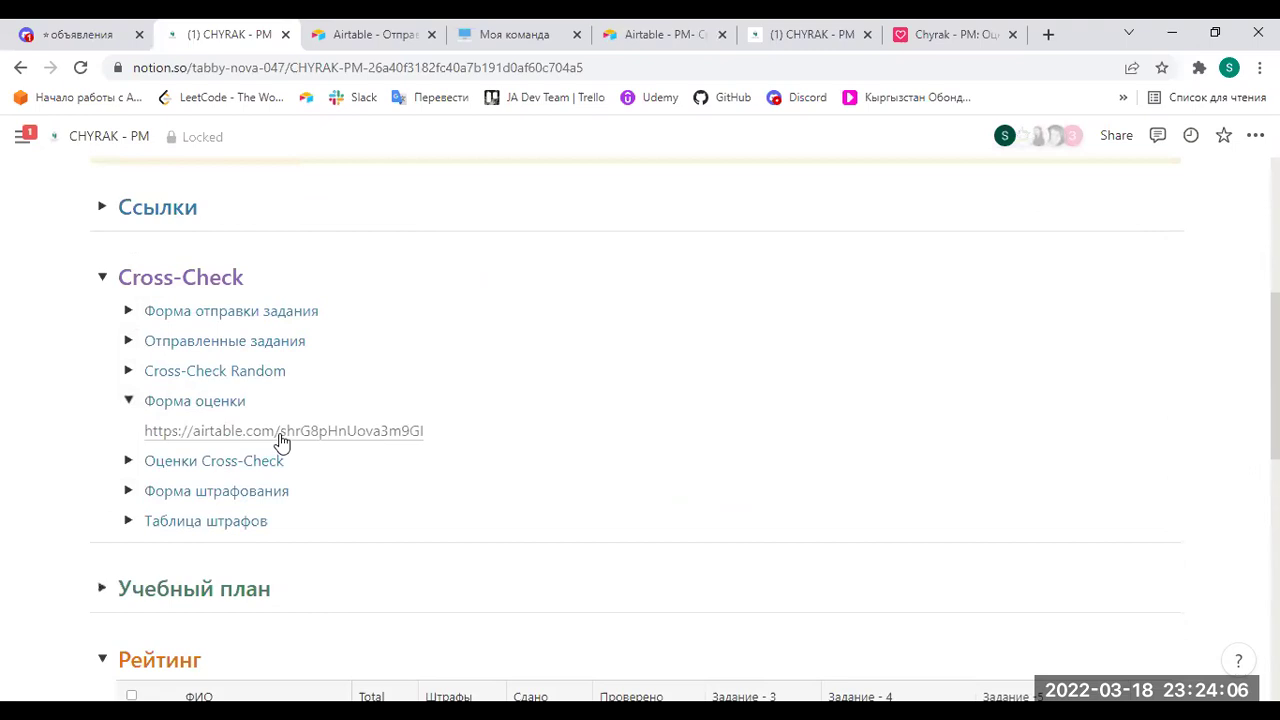
pyautogui.click(282, 431)
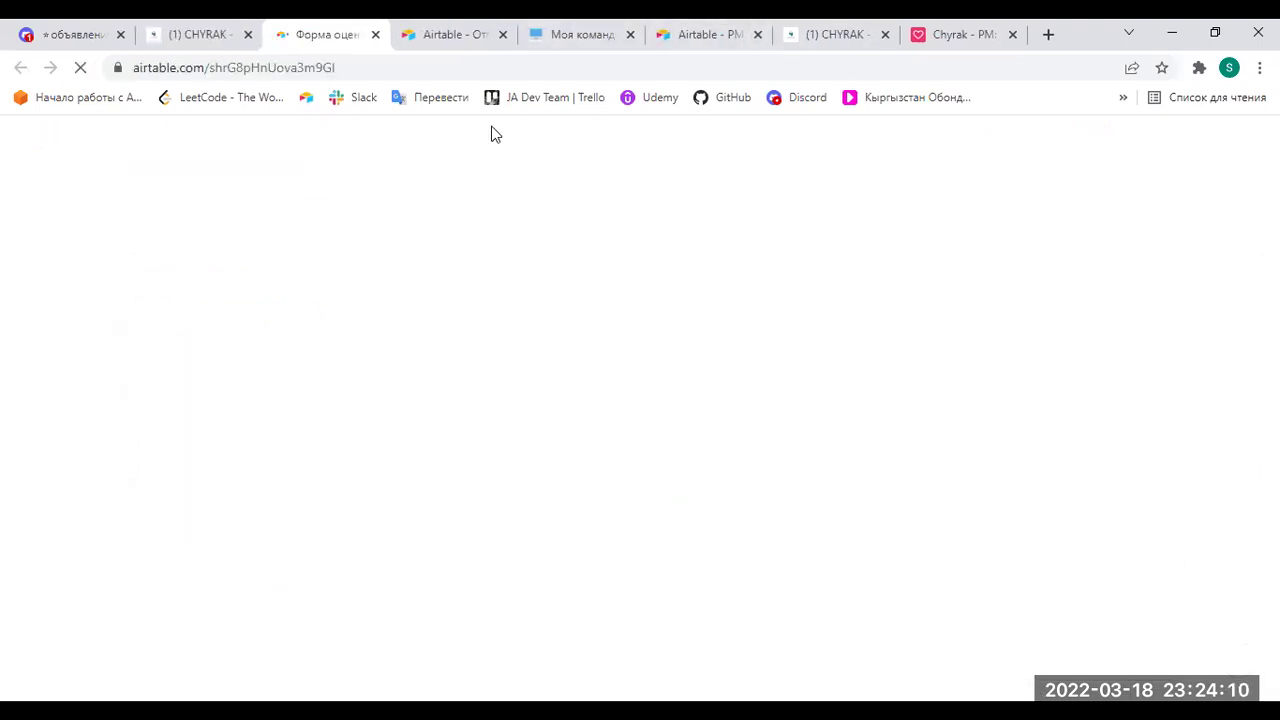
pyautogui.click(590, 36)
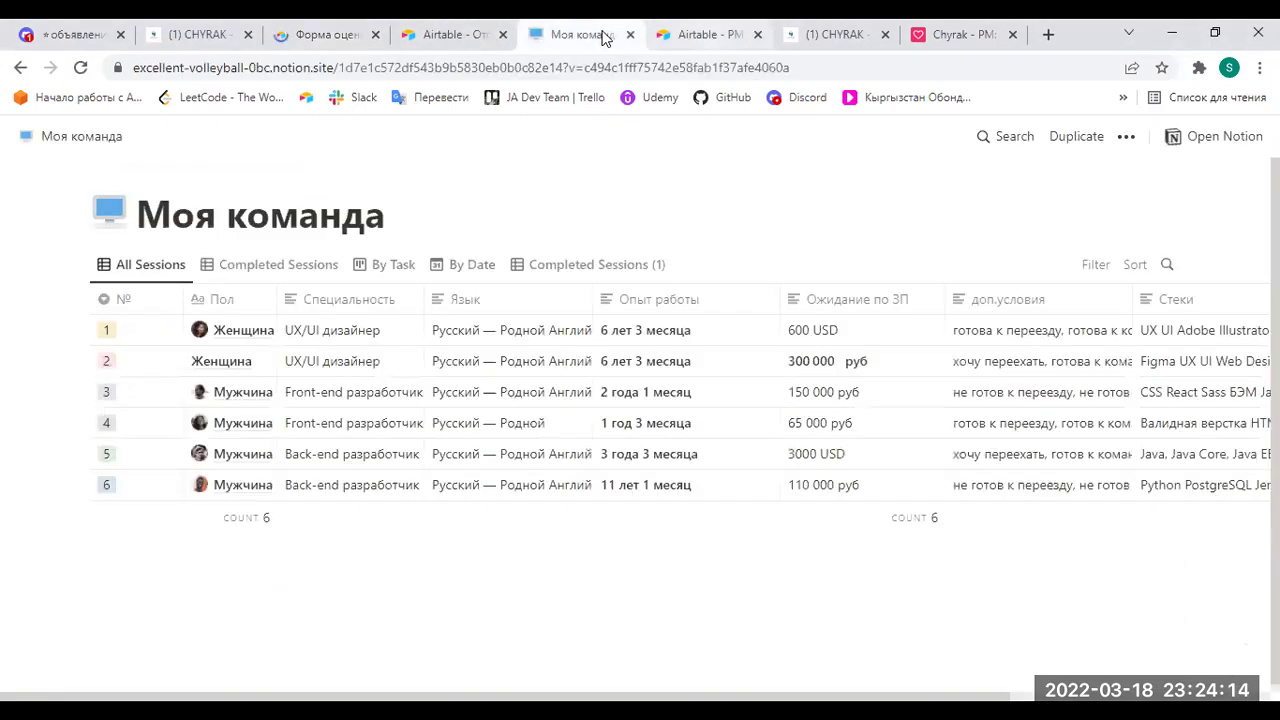
pyautogui.hotkey('ctrl', 'Tab')
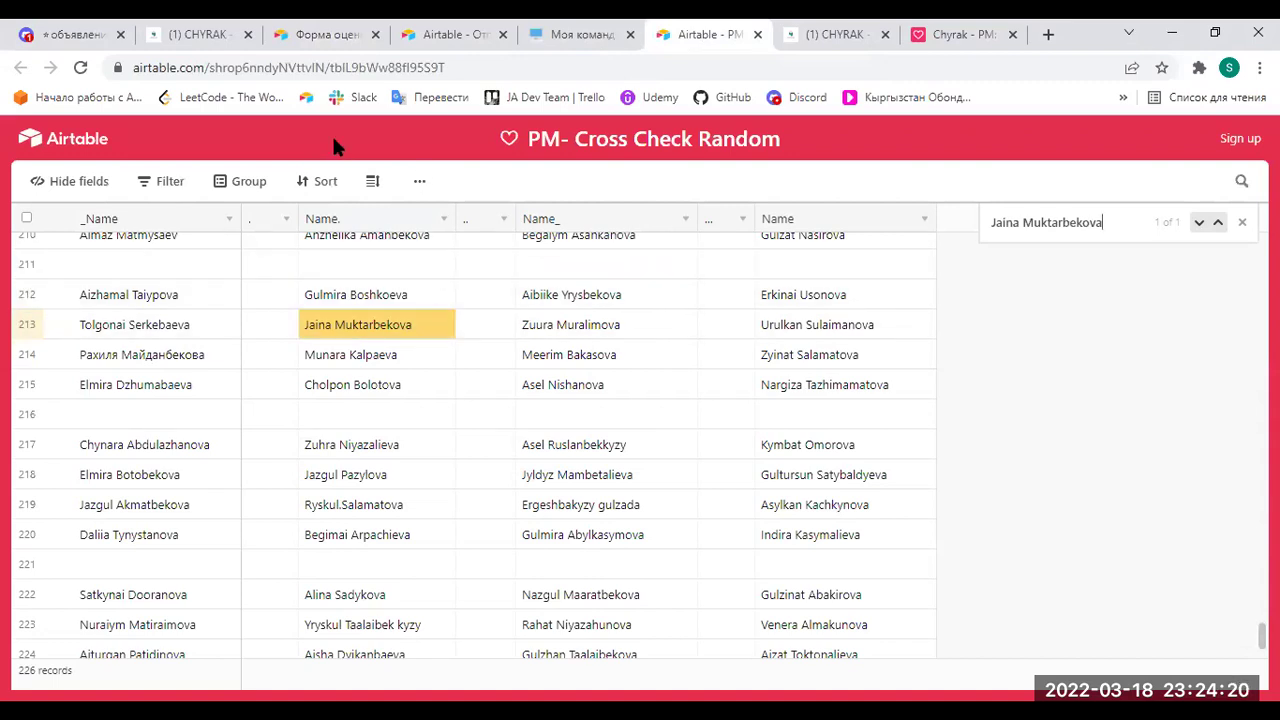
pyautogui.click(330, 34)
# Set the grading date to the 18th, fill Ваше ФИО, and choose Задание - 3.
pyautogui.click(409, 337)
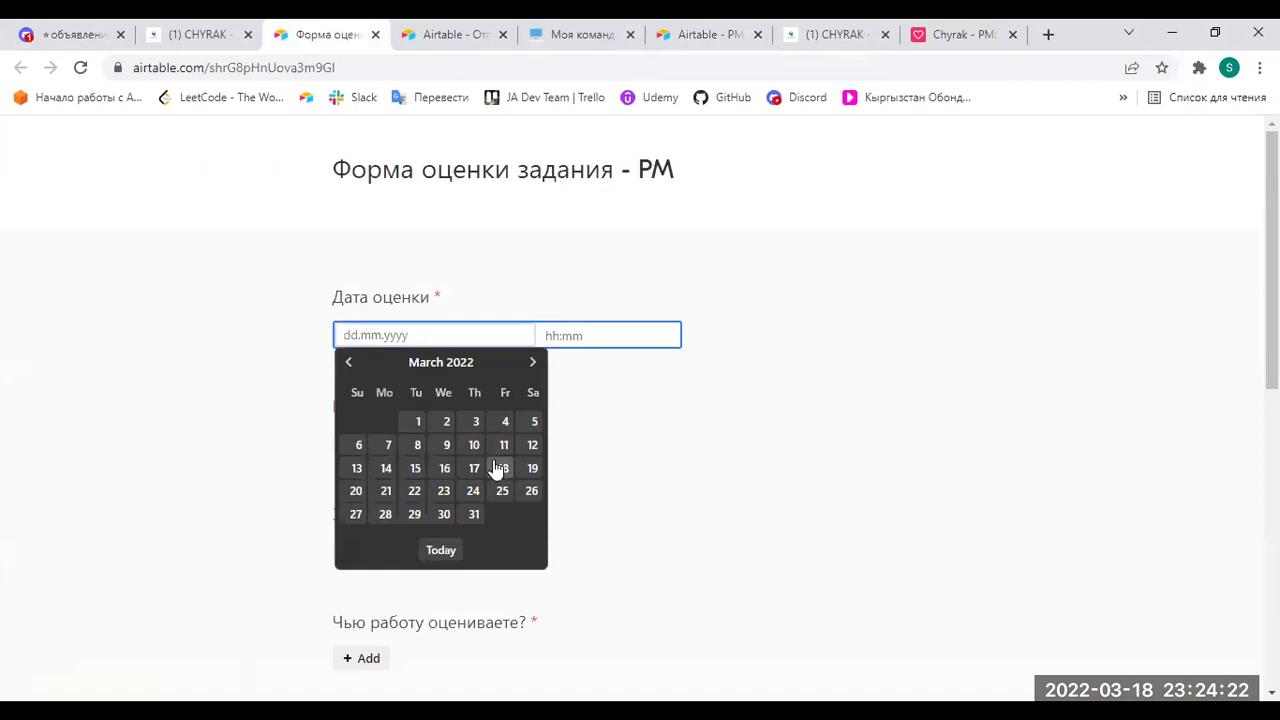
pyautogui.click(499, 468)
pyautogui.click(368, 443)
pyautogui.click(489, 283)
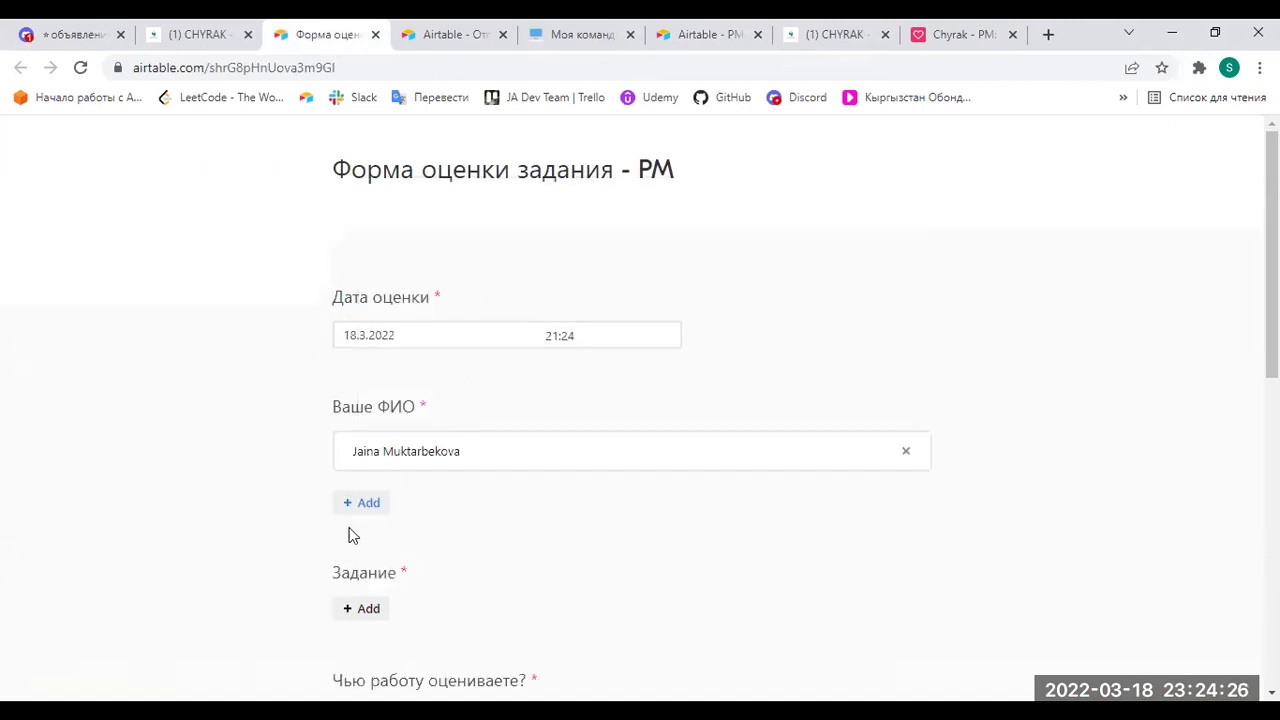
pyautogui.scroll(-2, 395, 558)
pyautogui.click(364, 426)
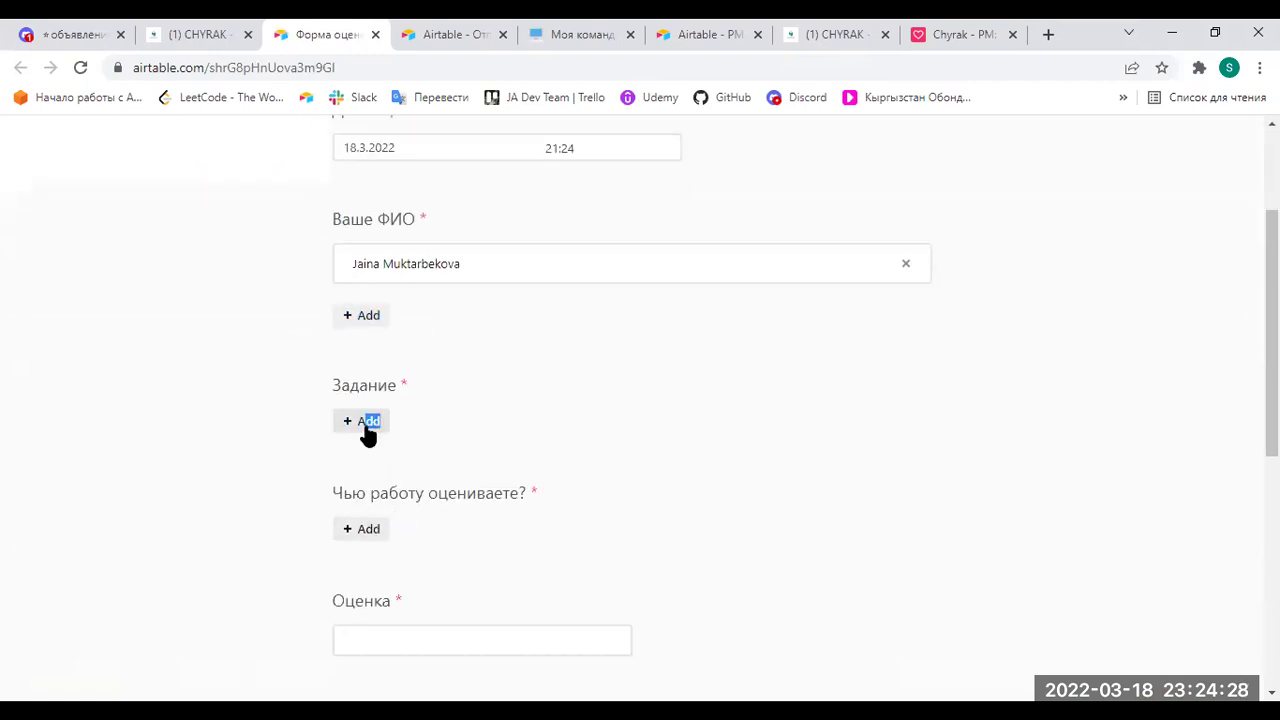
pyautogui.click(480, 260)
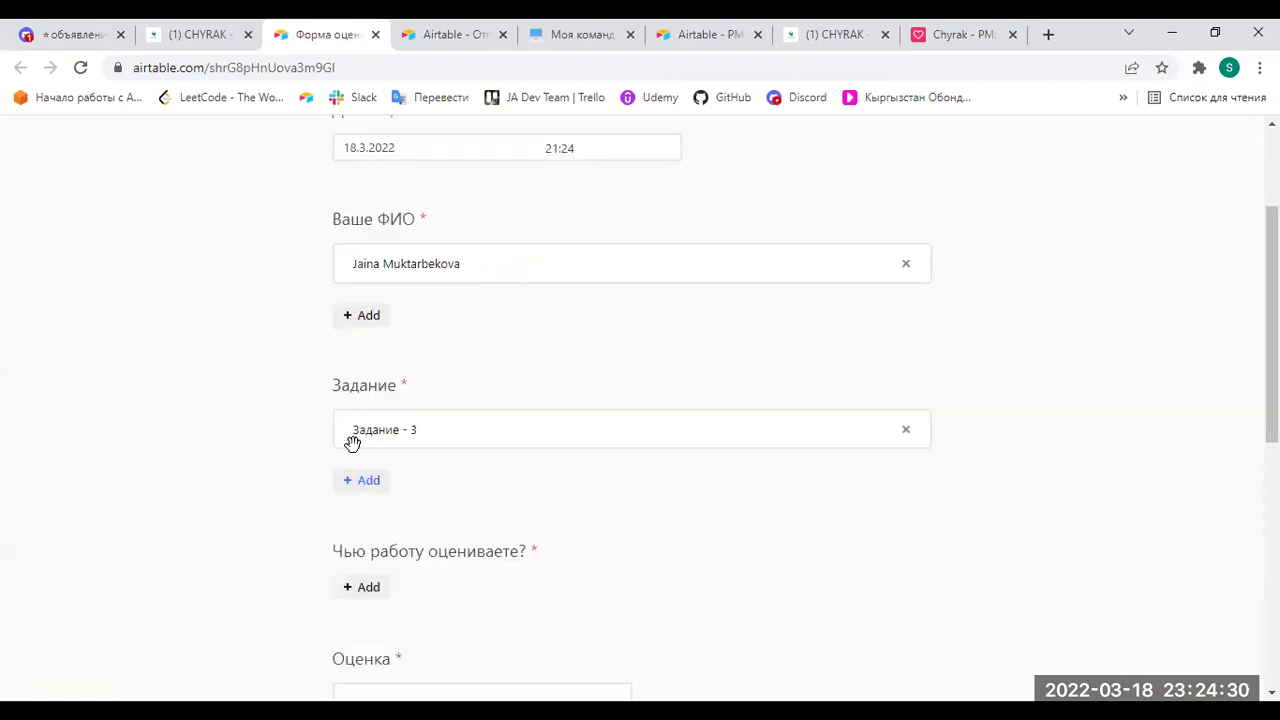
pyautogui.scroll(-2, 352, 445)
pyautogui.click(362, 402)
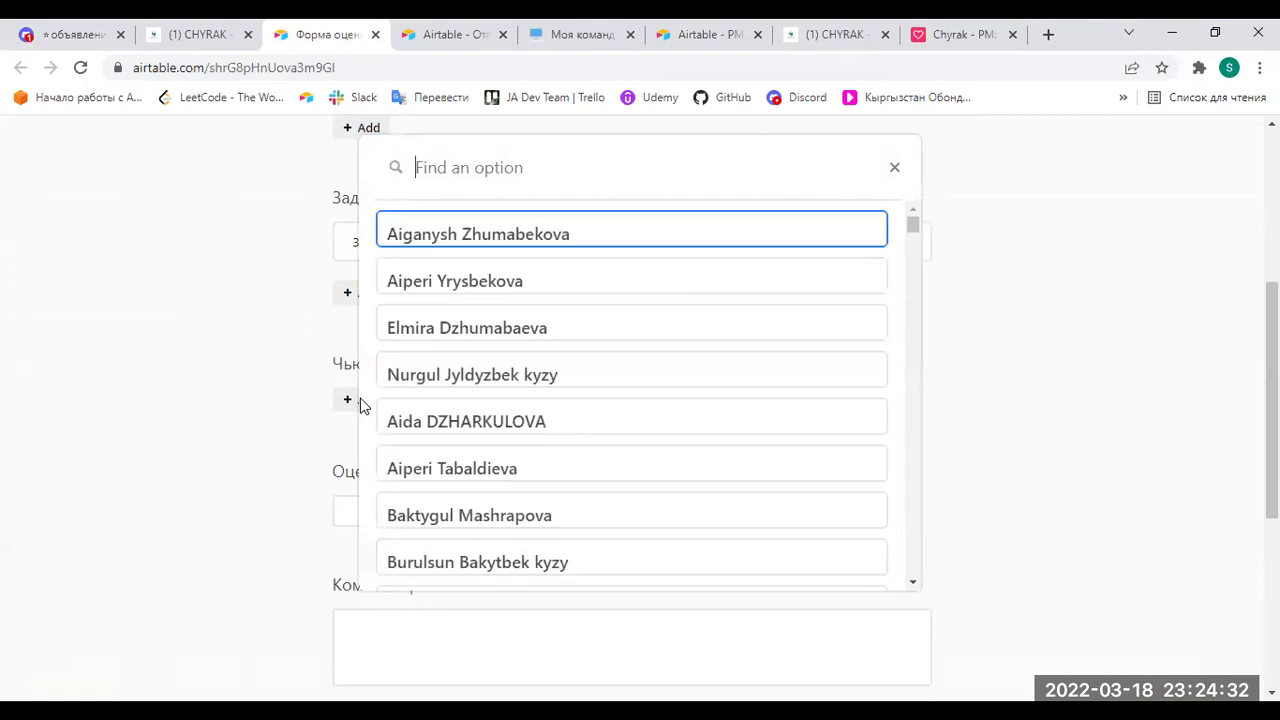
pyautogui.click(270, 361)
pyautogui.scroll(2, 480, 276)
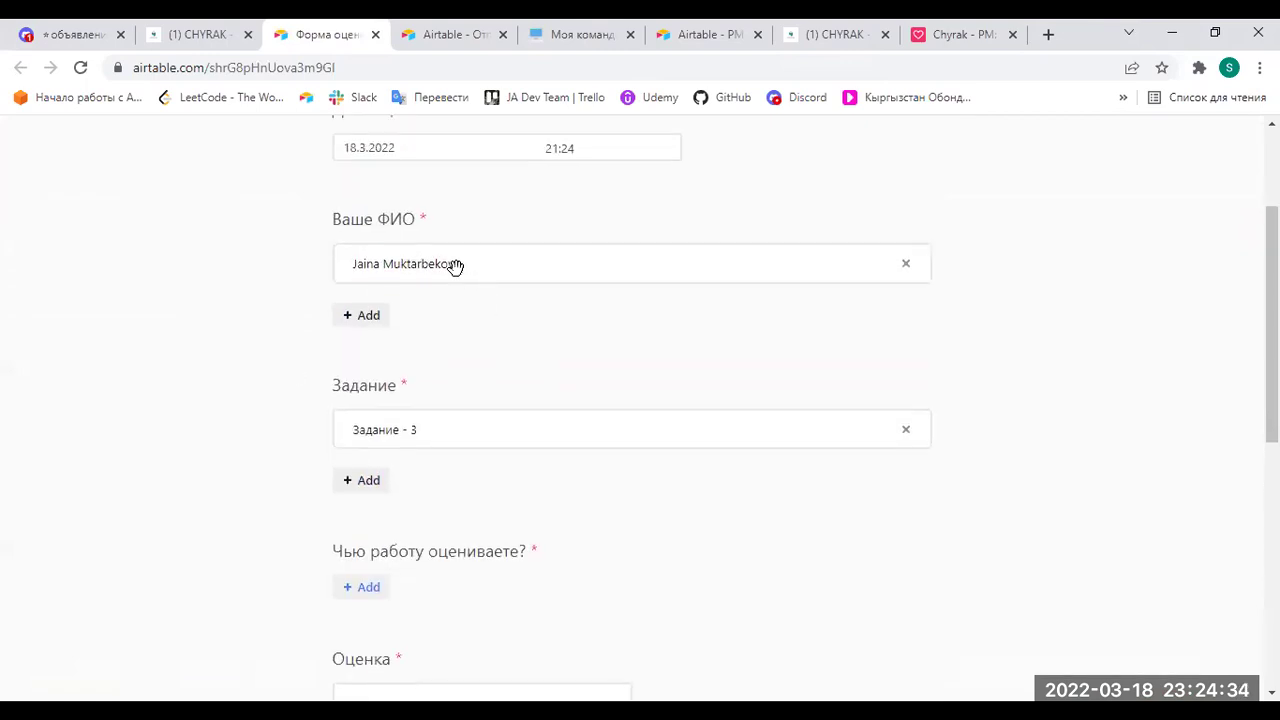
# Replace the wrong reviewer name with your own name from the filtered list.
pyautogui.click(906, 263)
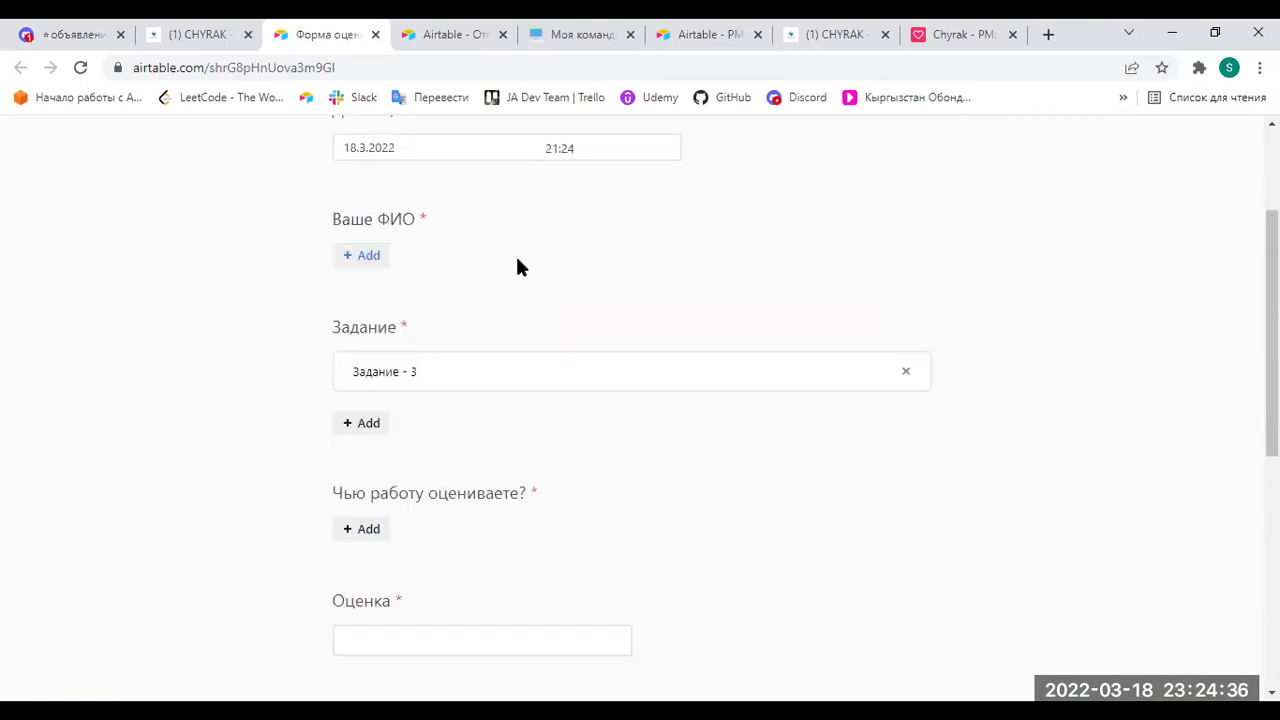
pyautogui.click(366, 257)
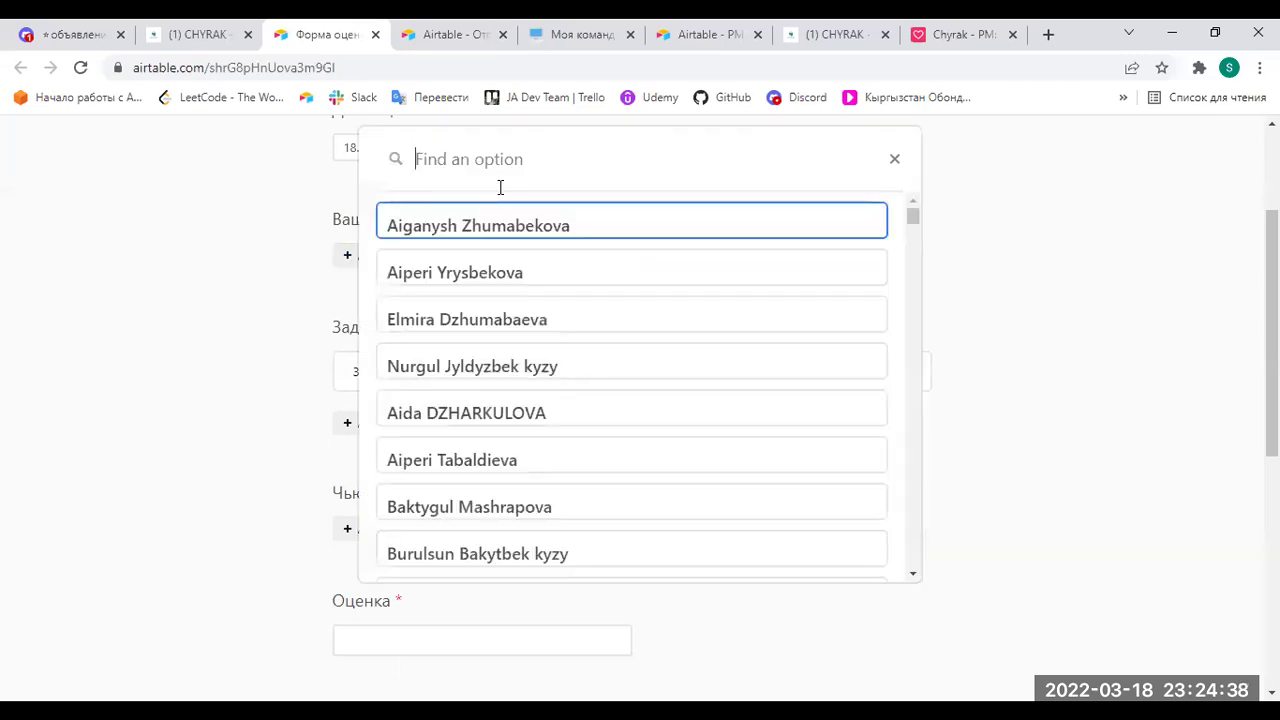
pyautogui.write('Gulm')
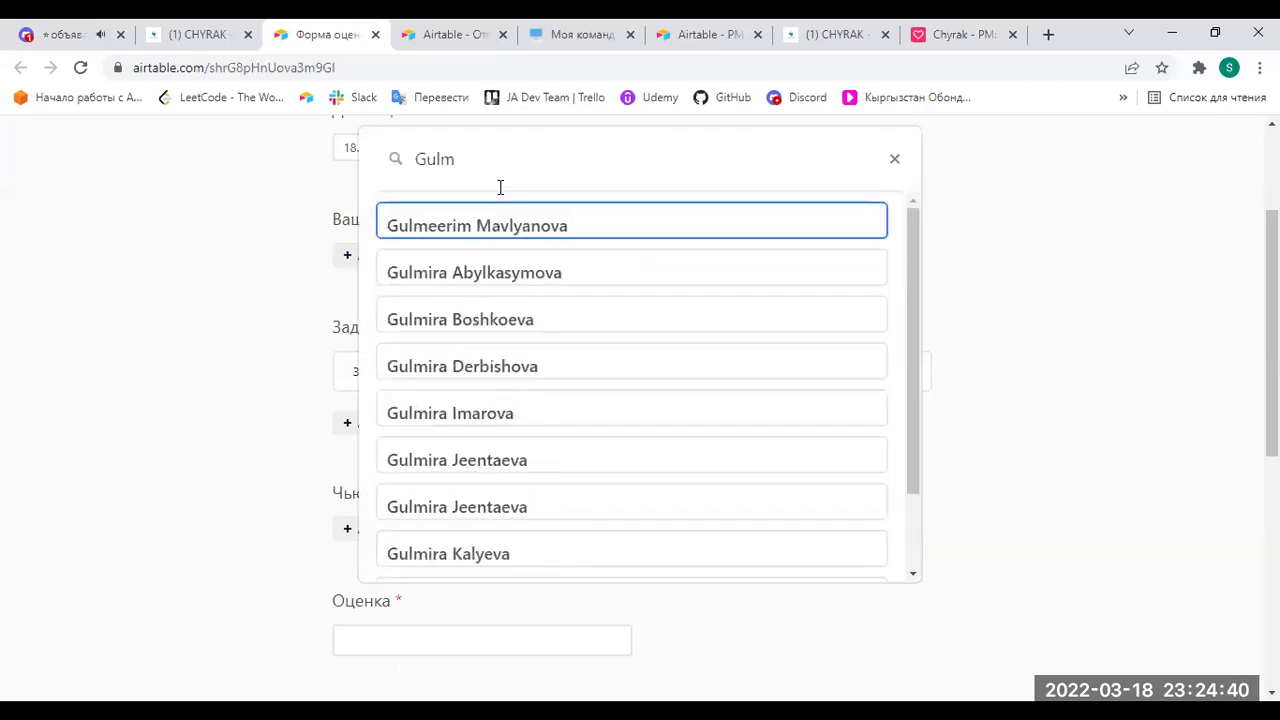
pyautogui.click(491, 330)
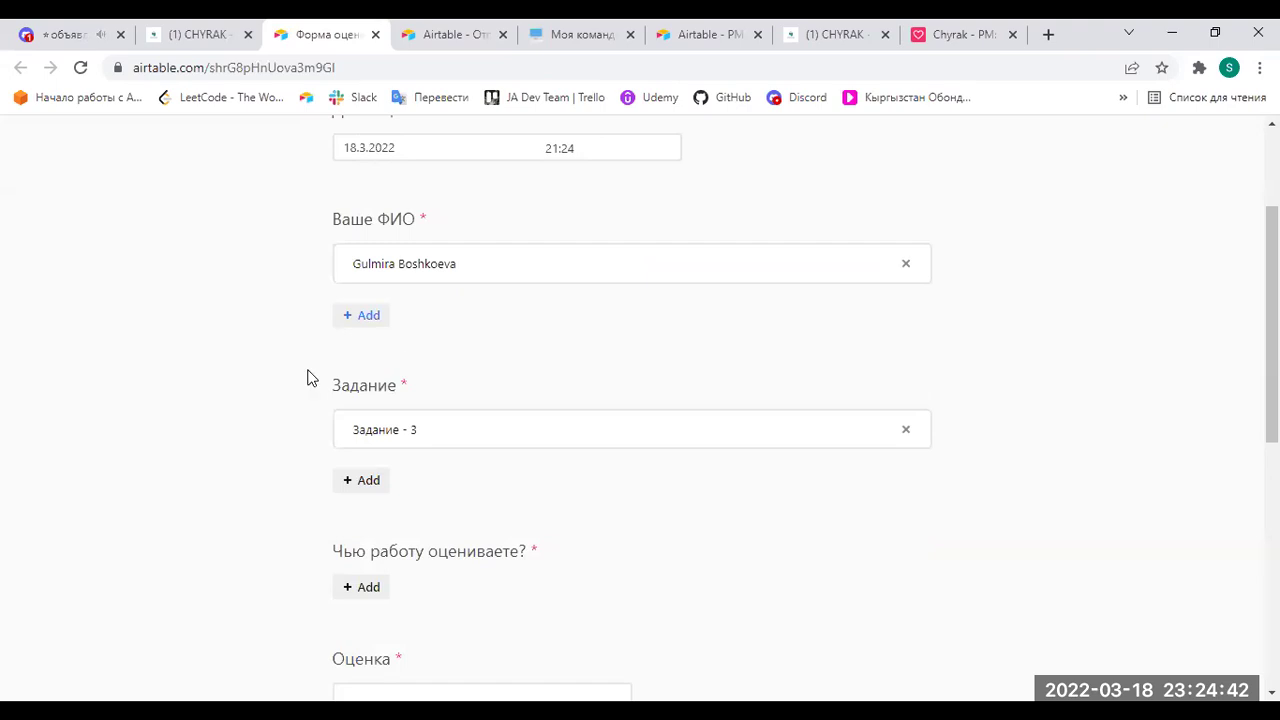
pyautogui.scroll(-1, 340, 388)
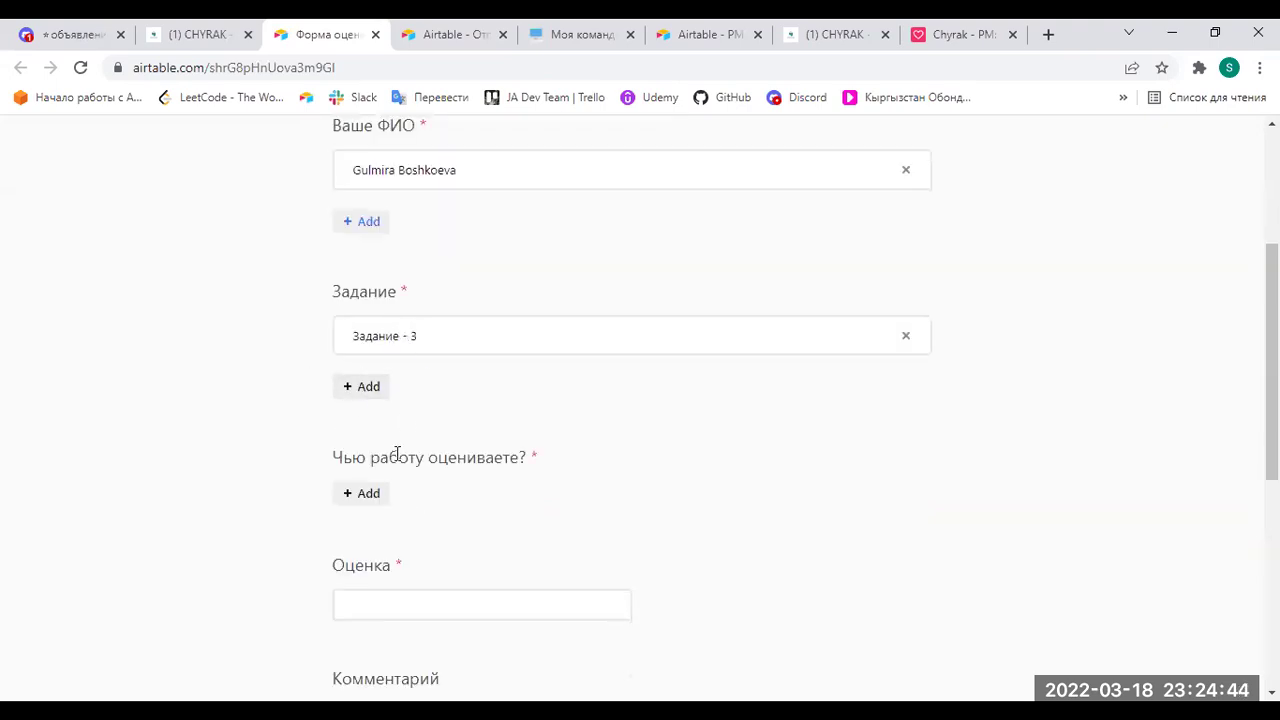
pyautogui.scroll(-2, 370, 325)
# Select the assessed student, enter score 30, comment 'Everrything is perfet', and submit.
pyautogui.click(365, 306)
pyautogui.click(490, 236)
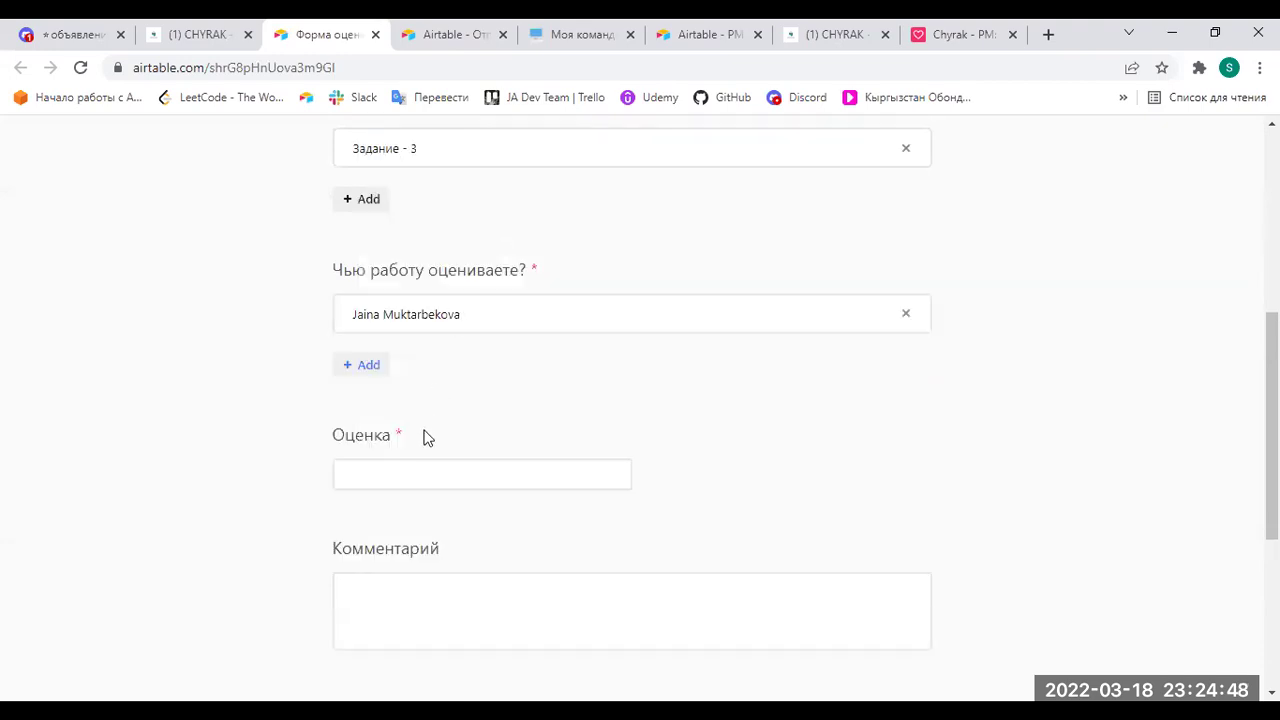
pyautogui.scroll(-2, 423, 437)
pyautogui.click(404, 297)
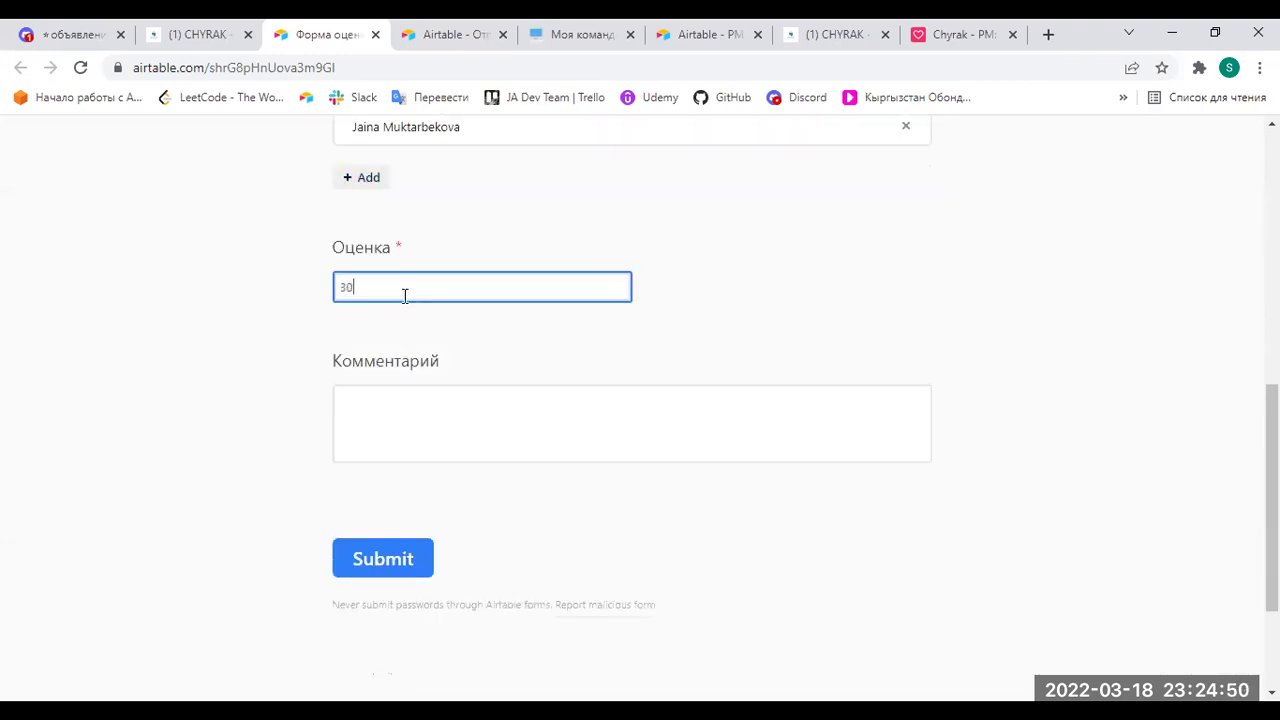
pyautogui.click(408, 423)
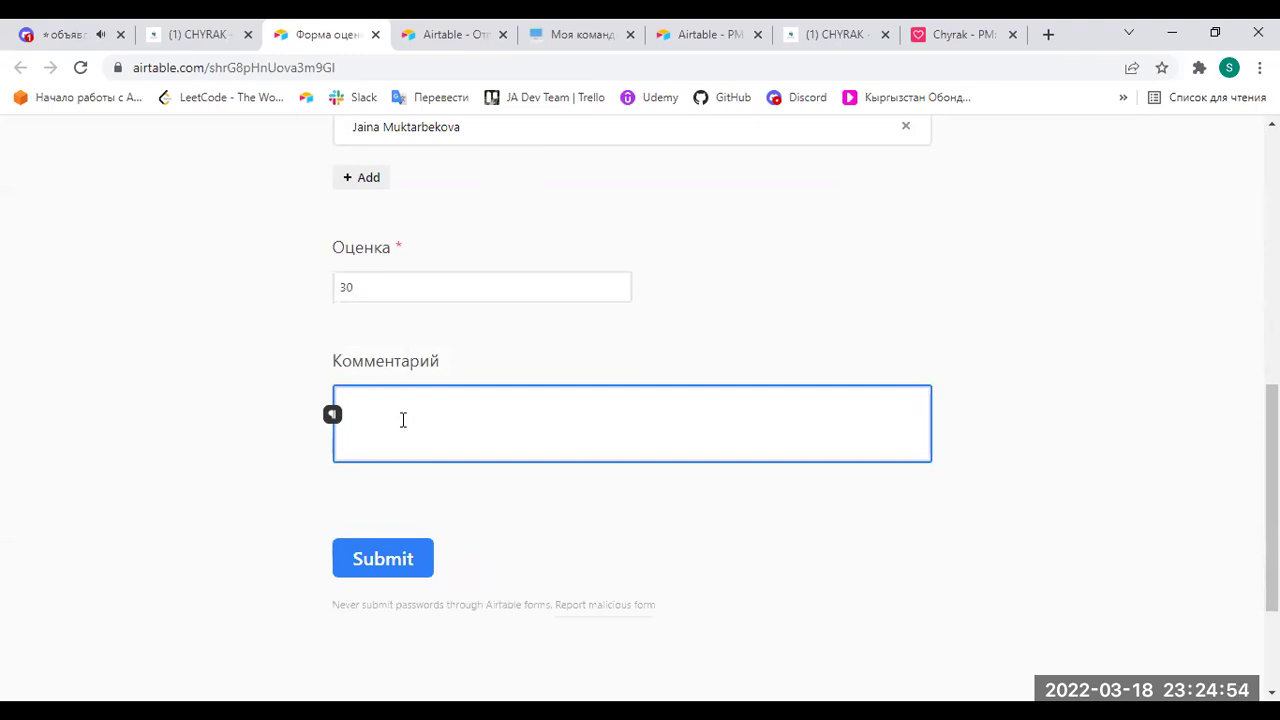
pyautogui.write('DC')
pyautogui.write('er')
pyautogui.write('rything is')
pyautogui.write(' perg')
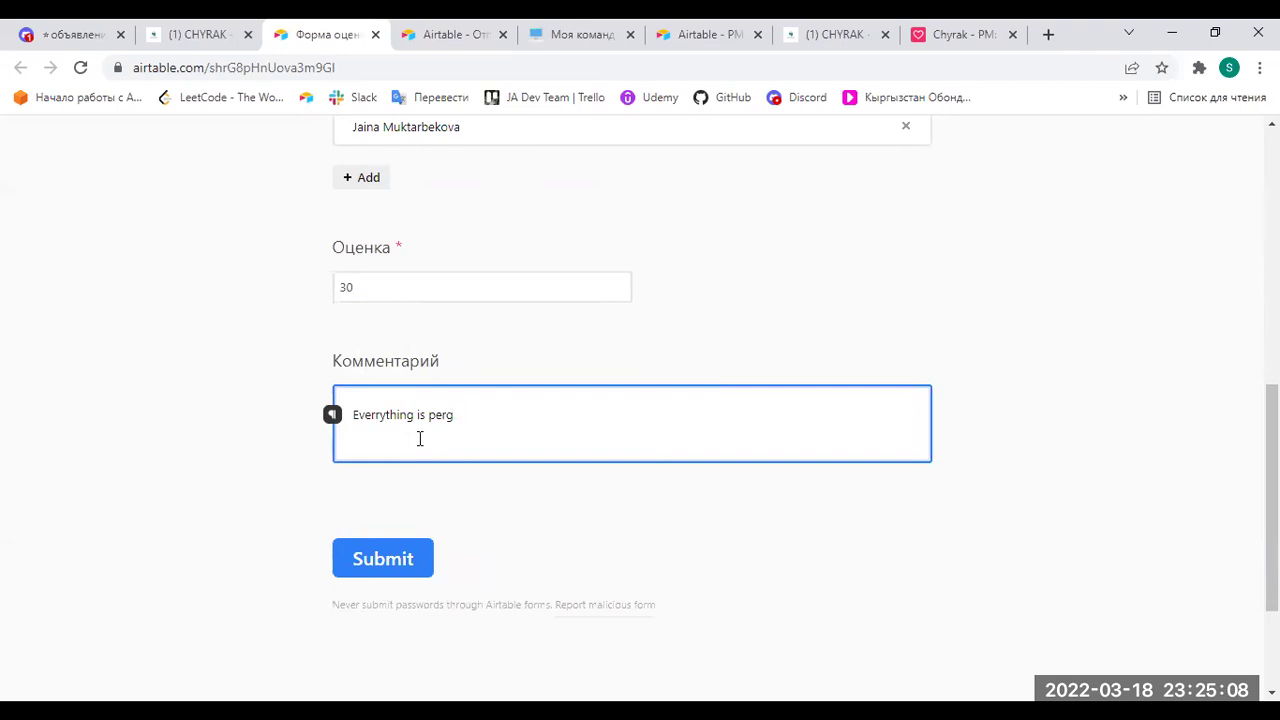
pyautogui.write('ectfet')
pyautogui.click(381, 563)
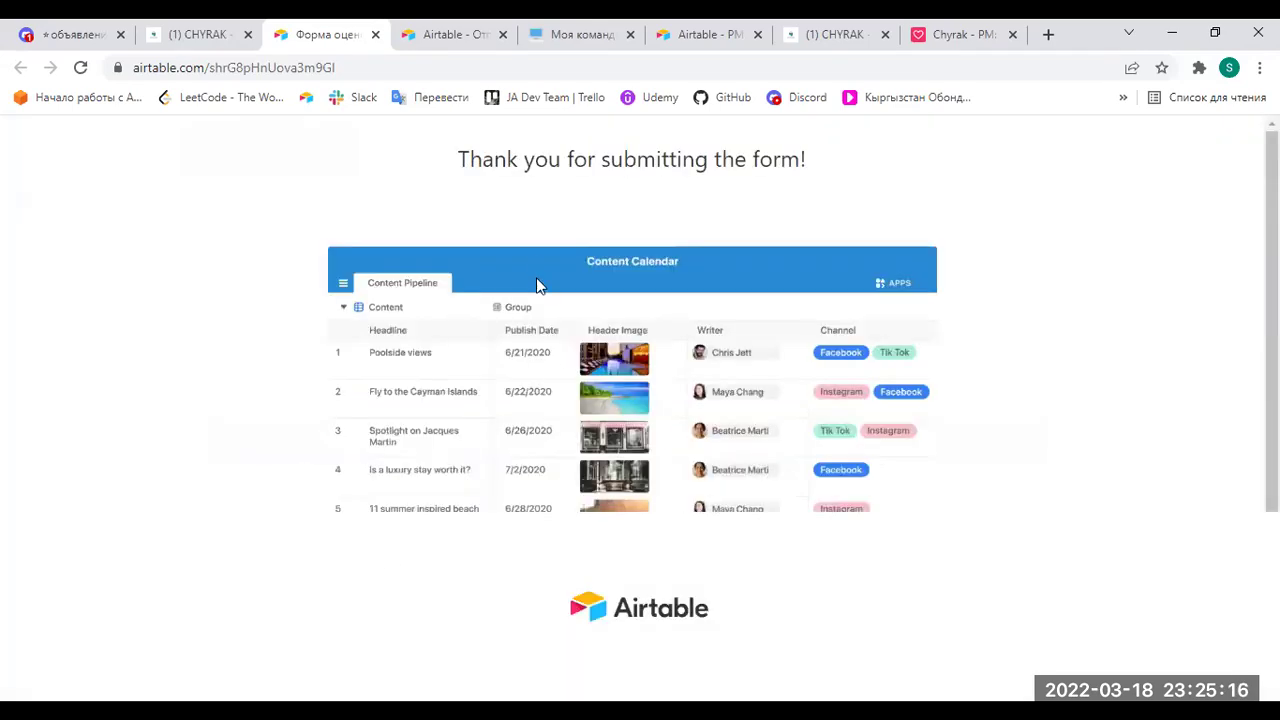
pyautogui.click(175, 35)
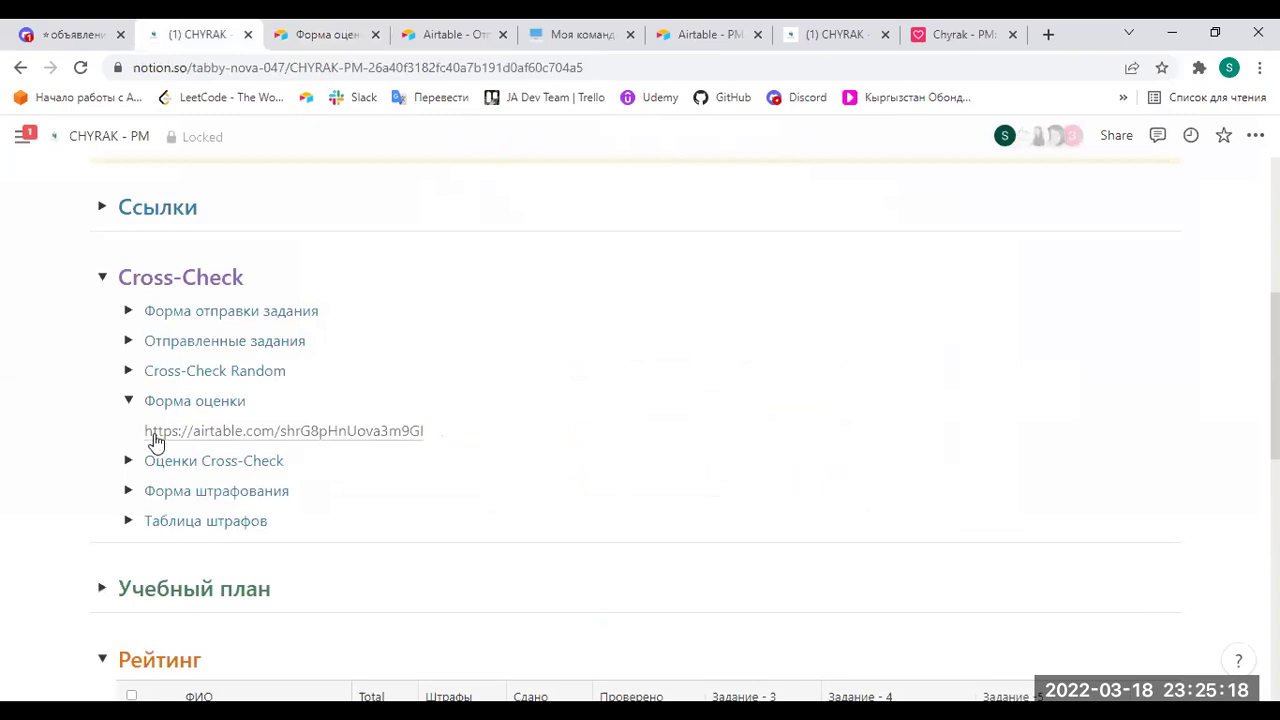
# Expand Оценки Cross-Check and confirm the new 30-point Задание - 3 row and its comment.
pyautogui.click(129, 402)
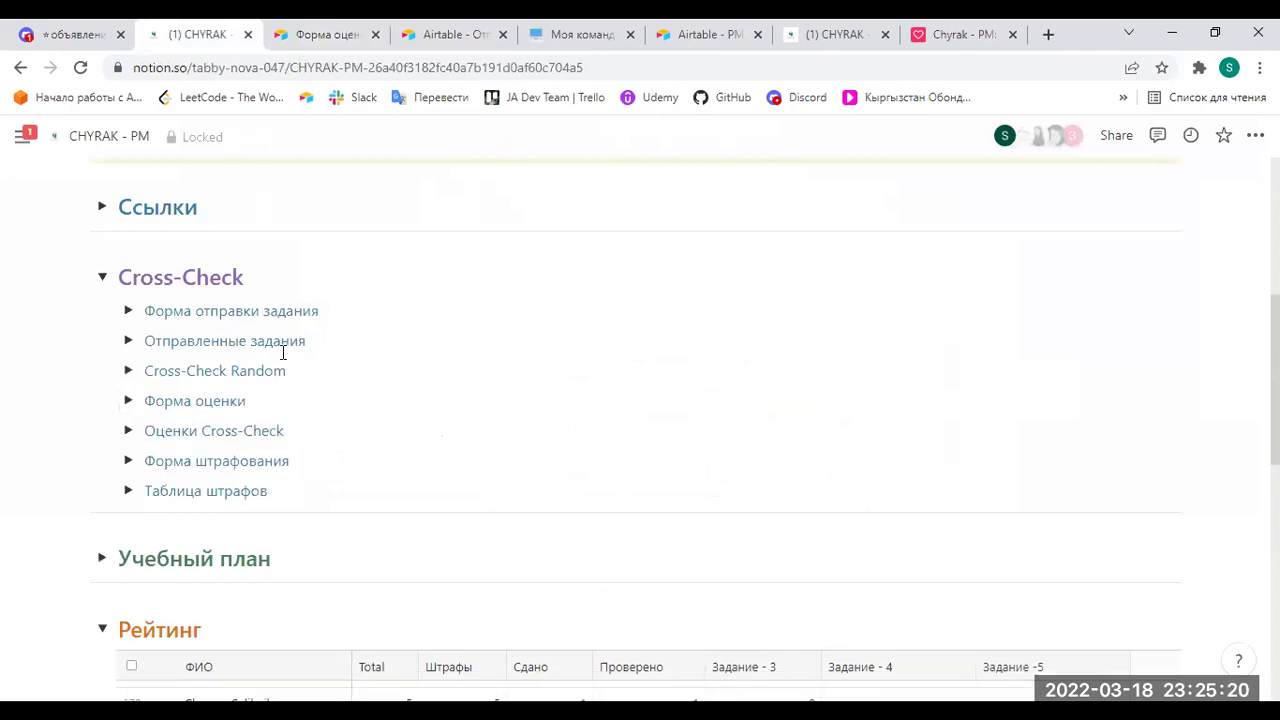
pyautogui.click(126, 432)
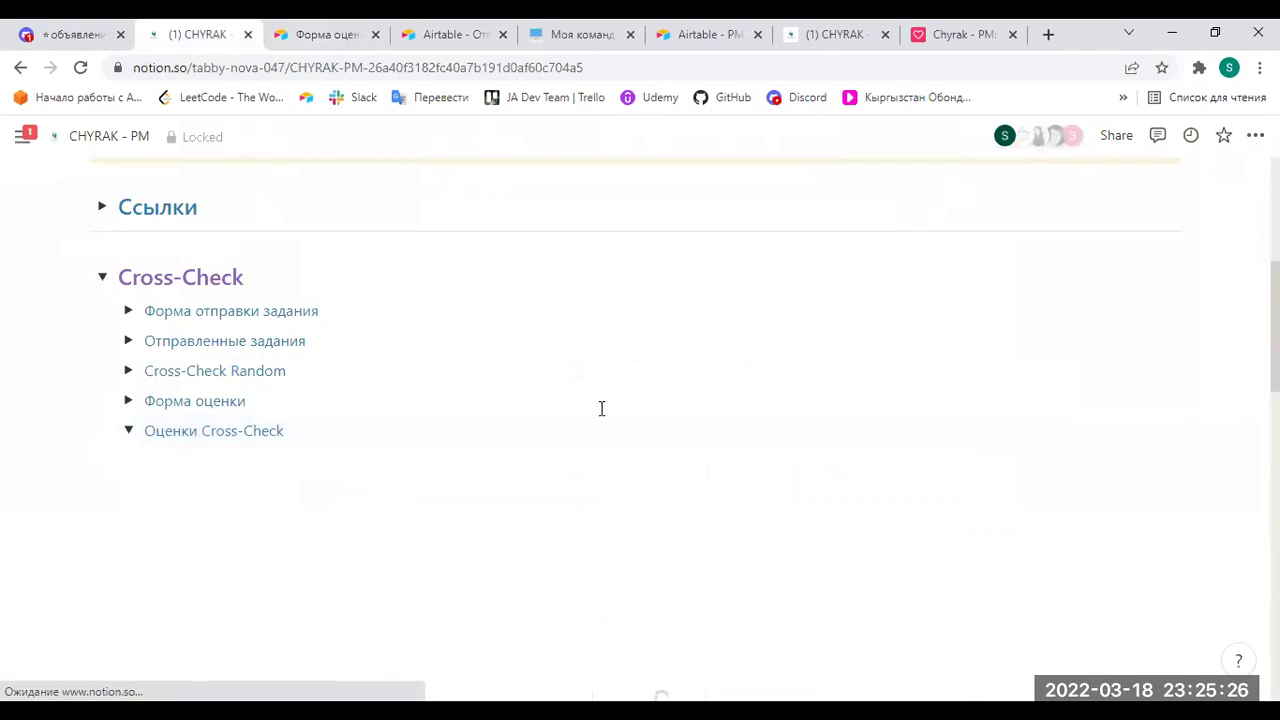
pyautogui.scroll(-1, 601, 408)
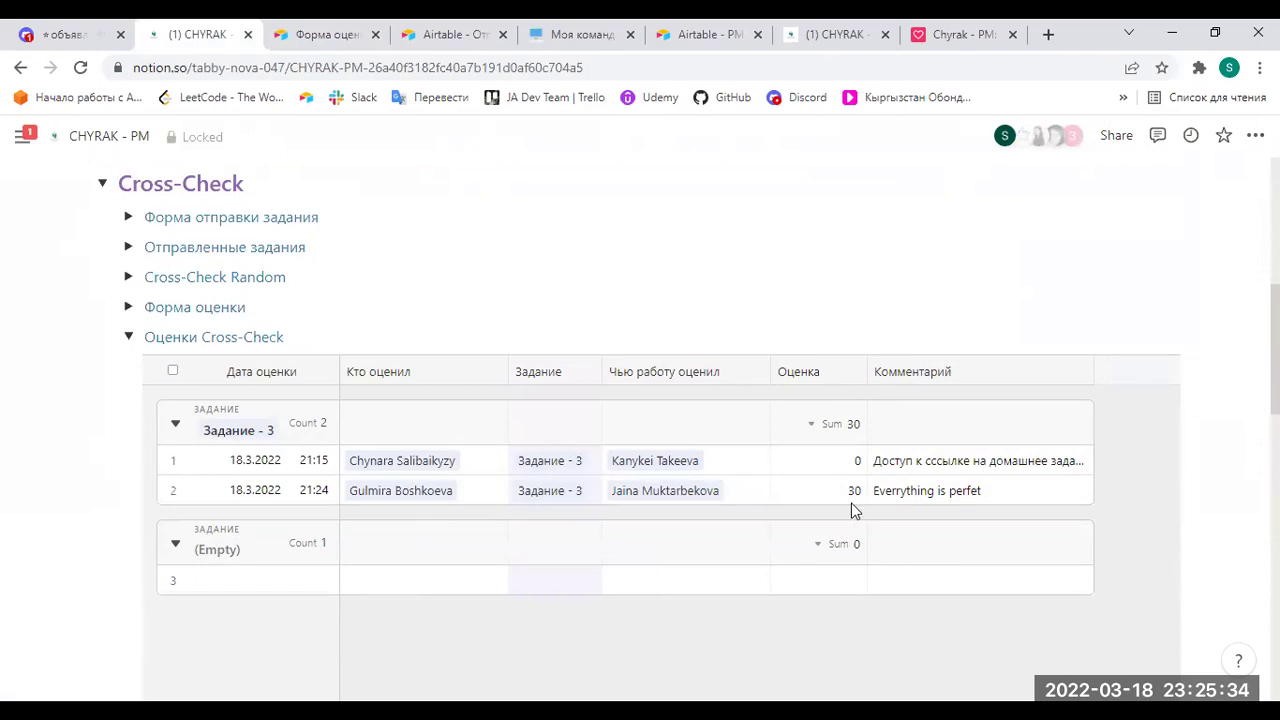
pyautogui.click(980, 492)
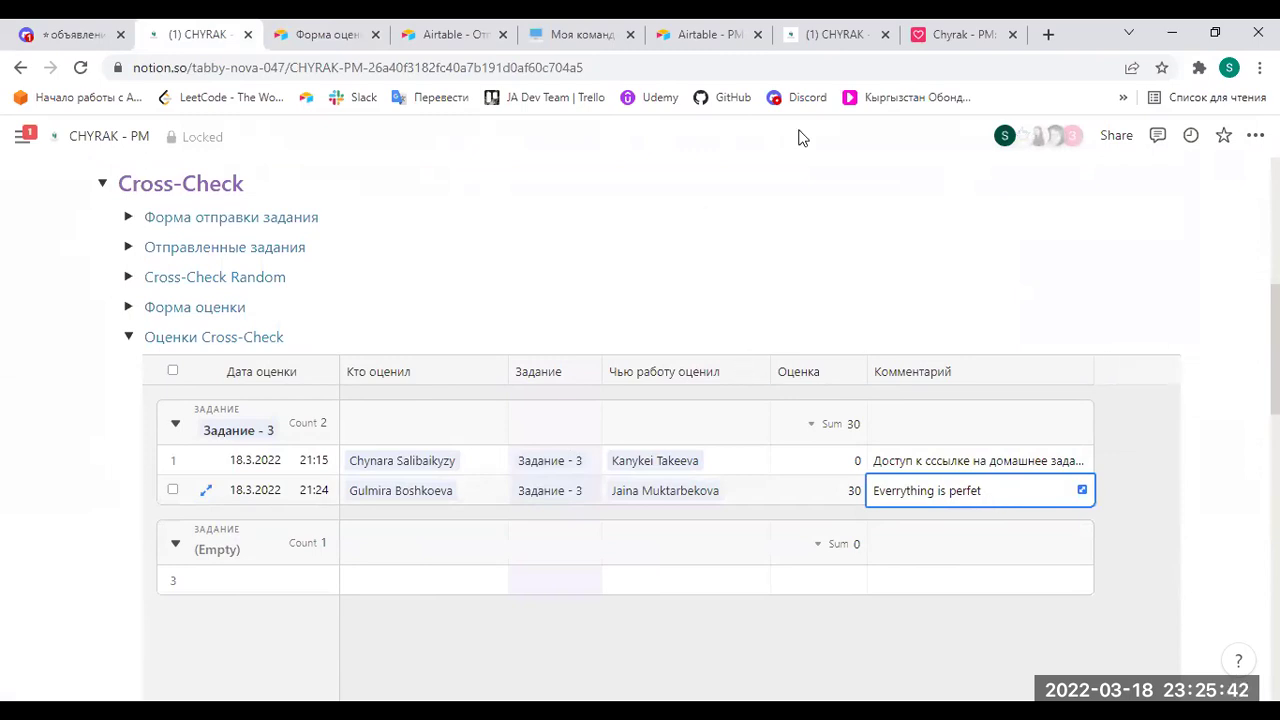
pyautogui.click(429, 35)
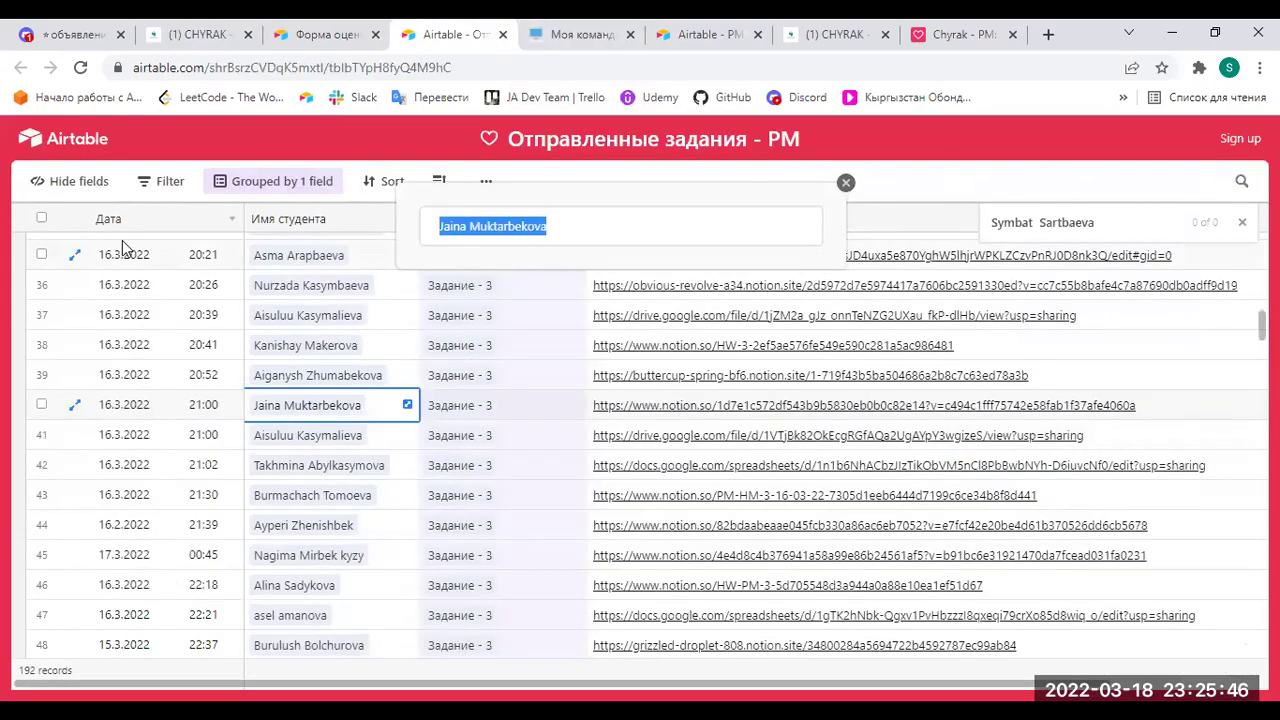
# Clear the leftover name popup and old search, collapse Задание - 3 and expand Задание - 4.
pyautogui.scroll(8, 183, 374)
pyautogui.scroll(4, 187, 380)
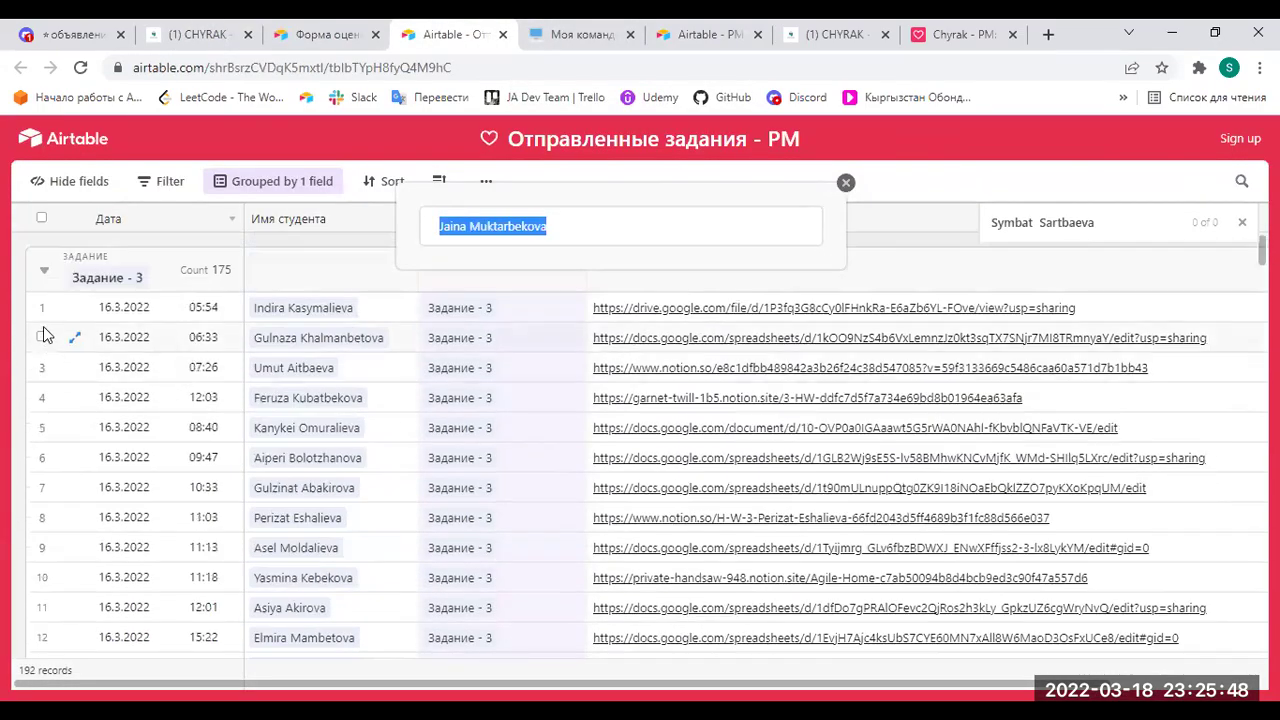
pyautogui.click(43, 277)
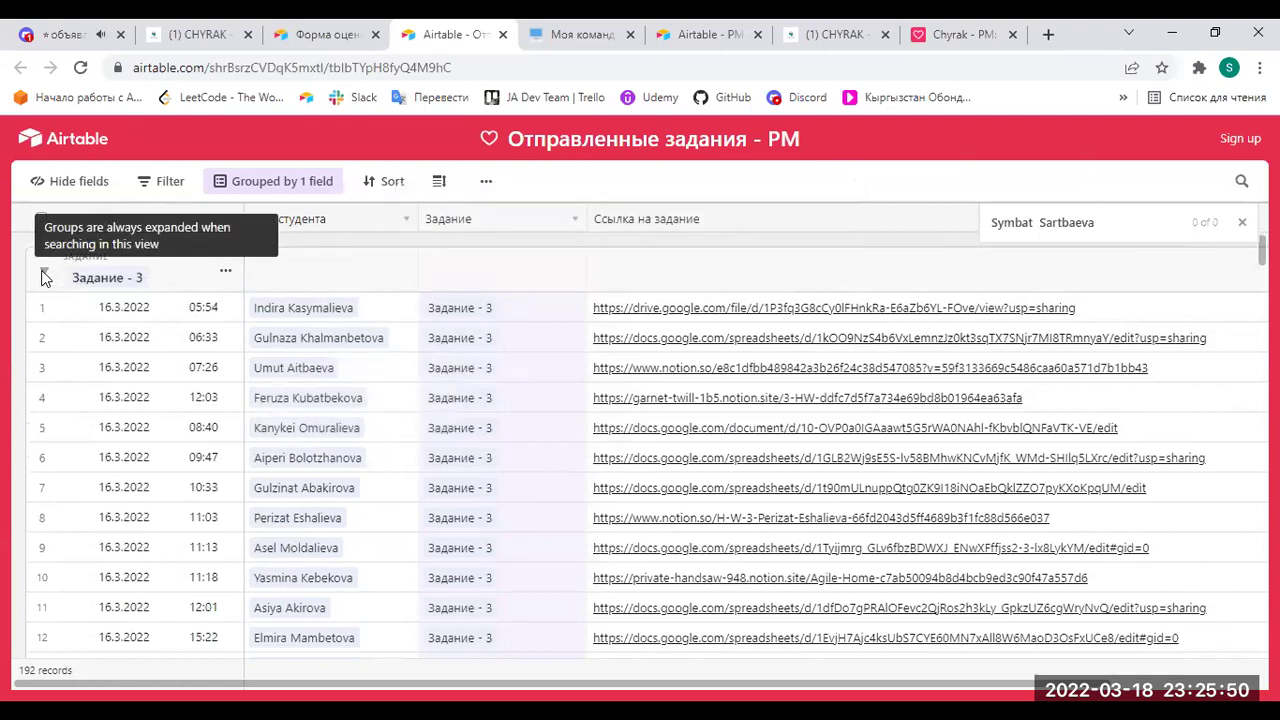
pyautogui.click(340, 272)
pyautogui.click(1242, 222)
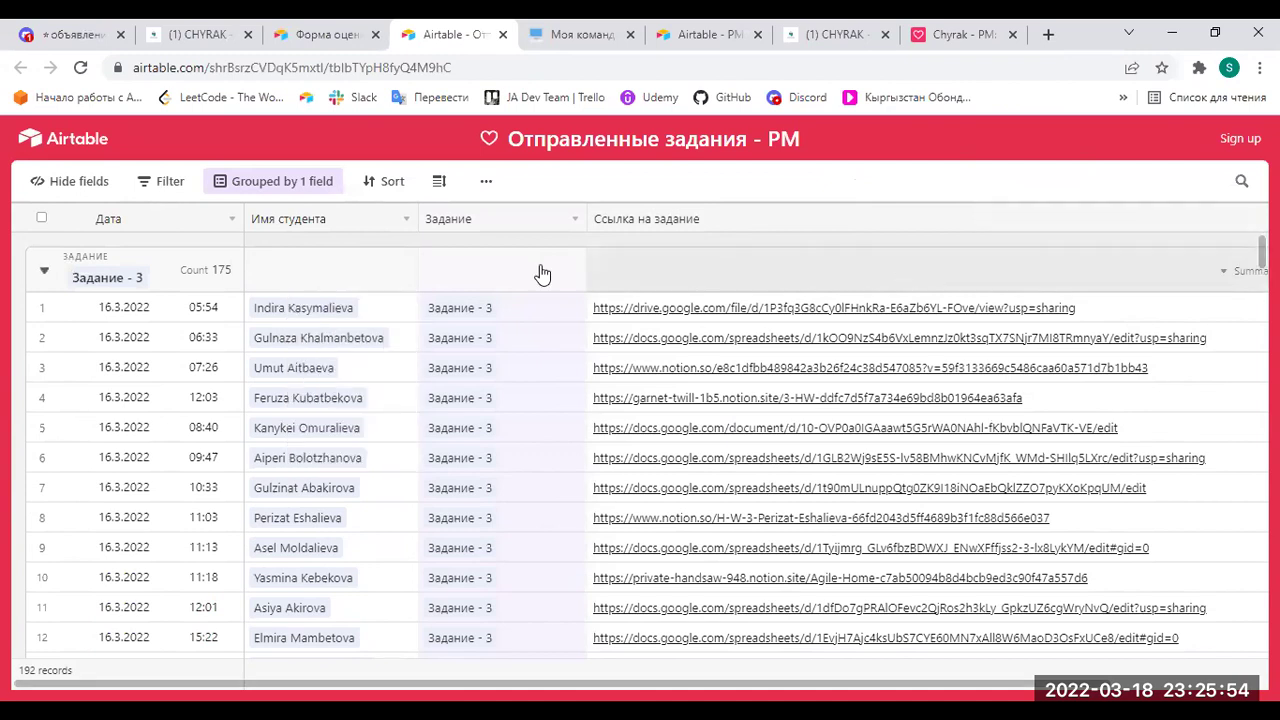
pyautogui.click(48, 275)
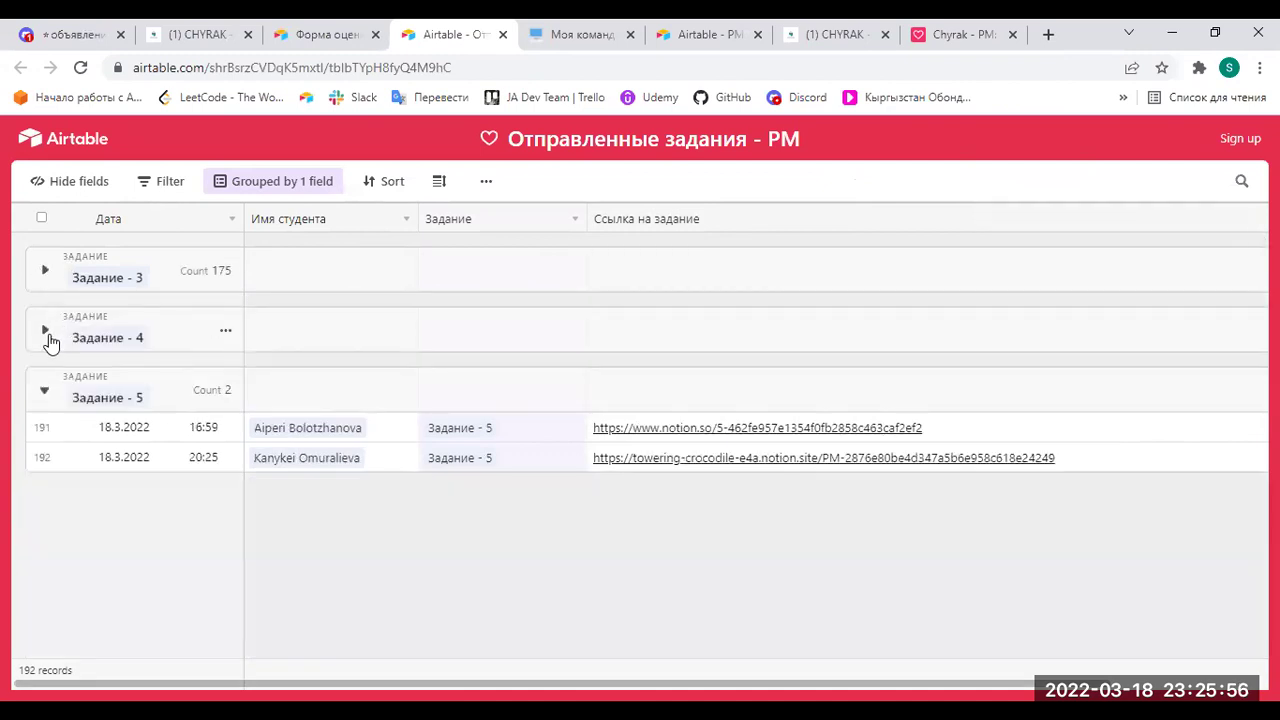
pyautogui.click(43, 331)
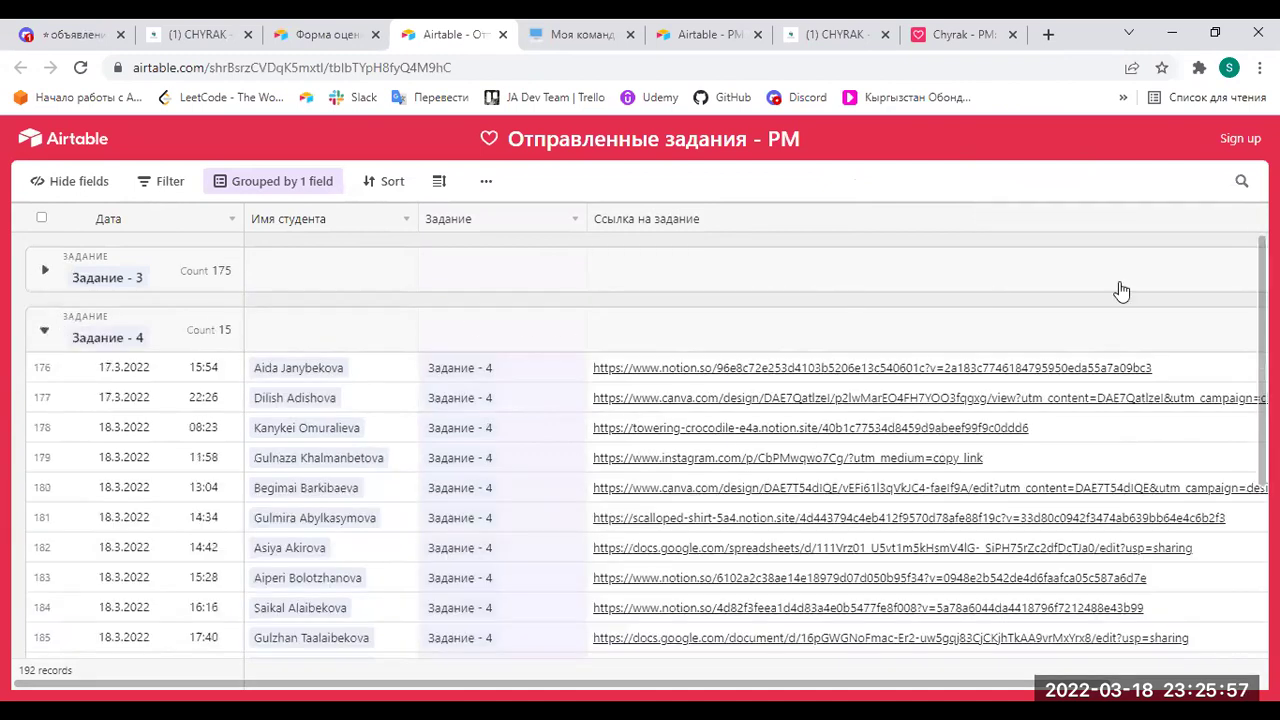
# Replace the old search query with the assessed student's name to find her submission.
pyautogui.click(1242, 181)
pyautogui.moveTo(1097, 224)
pyautogui.mouseDown()
pyautogui.moveTo(963, 222)
pyautogui.moveTo(1111, 220)
pyautogui.mouseUp()
pyautogui.click(963, 222)
pyautogui.click(1111, 220)
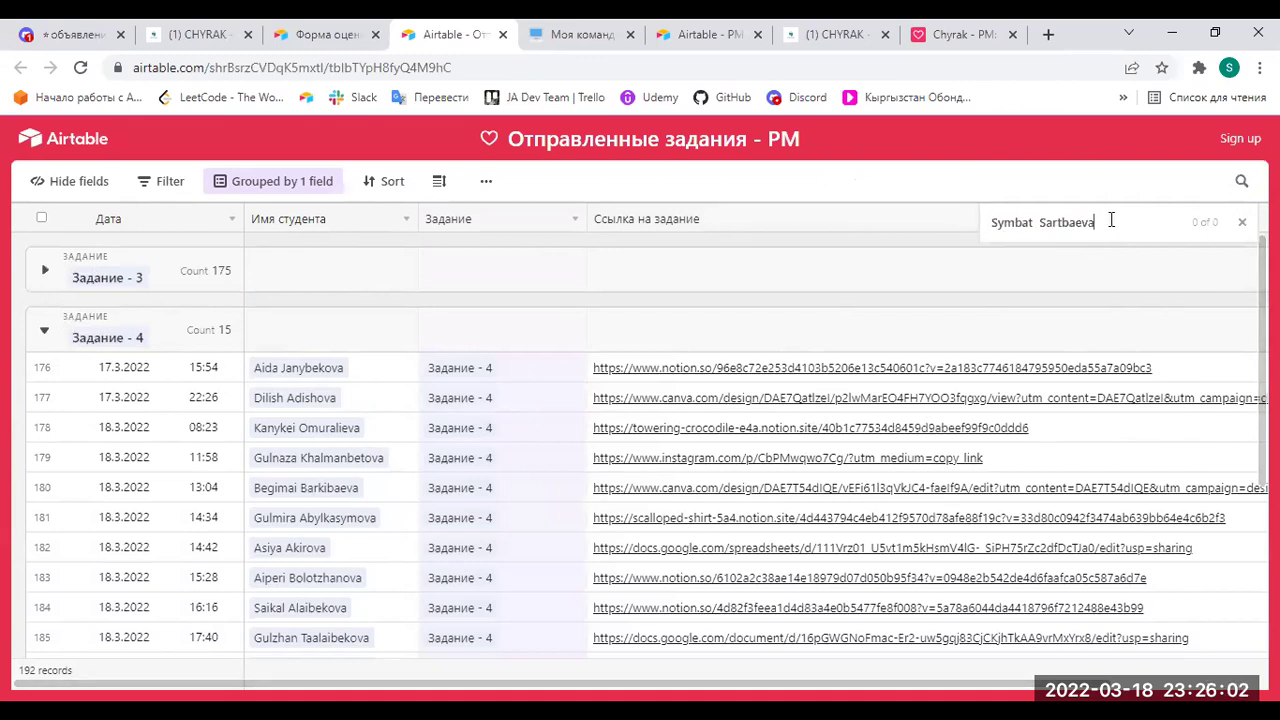
pyautogui.press('BackSpace')
pyautogui.press('BackSpace')
pyautogui.press('BackSpace')
pyautogui.press('BackSpace')
pyautogui.press('BackSpace')
pyautogui.press('BackSpace')
pyautogui.press('BackSpace')
pyautogui.press('BackSpace')
pyautogui.press('BackSpace')
pyautogui.press('BackSpace')
pyautogui.press('BackSpace')
pyautogui.press('BackSpace')
pyautogui.press('BackSpace')
pyautogui.press('BackSpace')
pyautogui.press('BackSpace')
pyautogui.press('BackSpace')
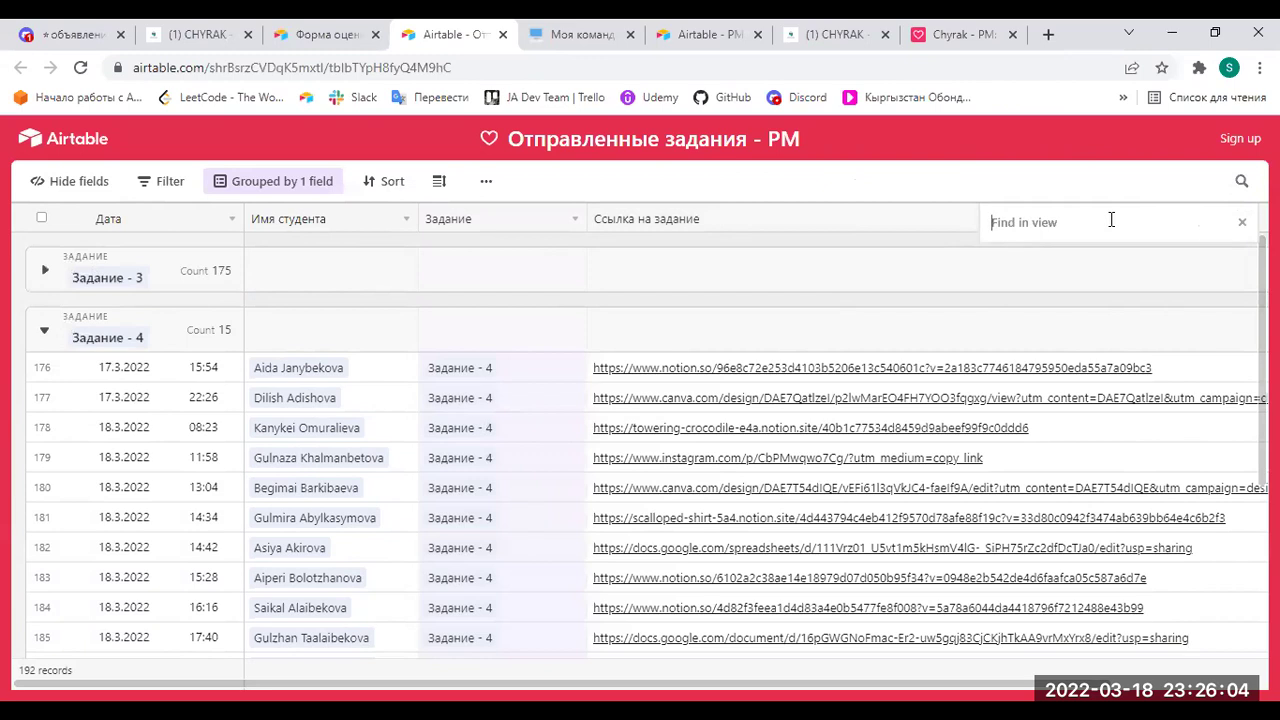
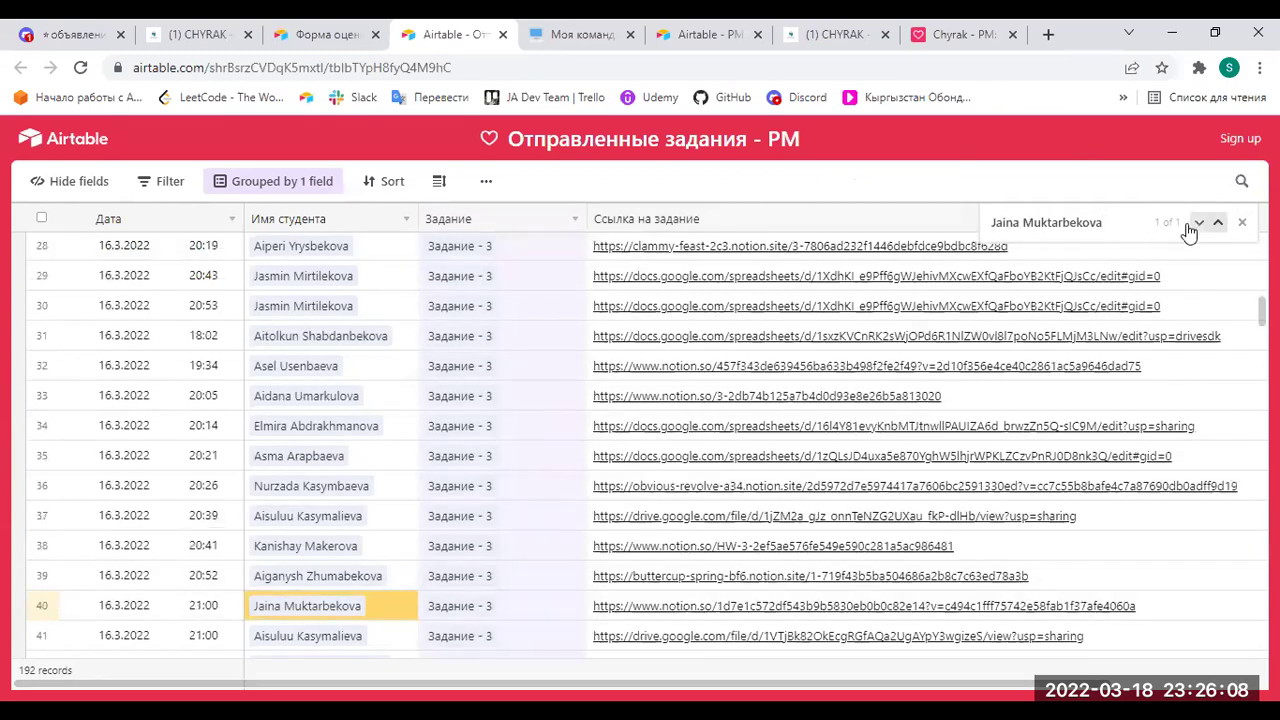
pyautogui.scroll(-2, 443, 543)
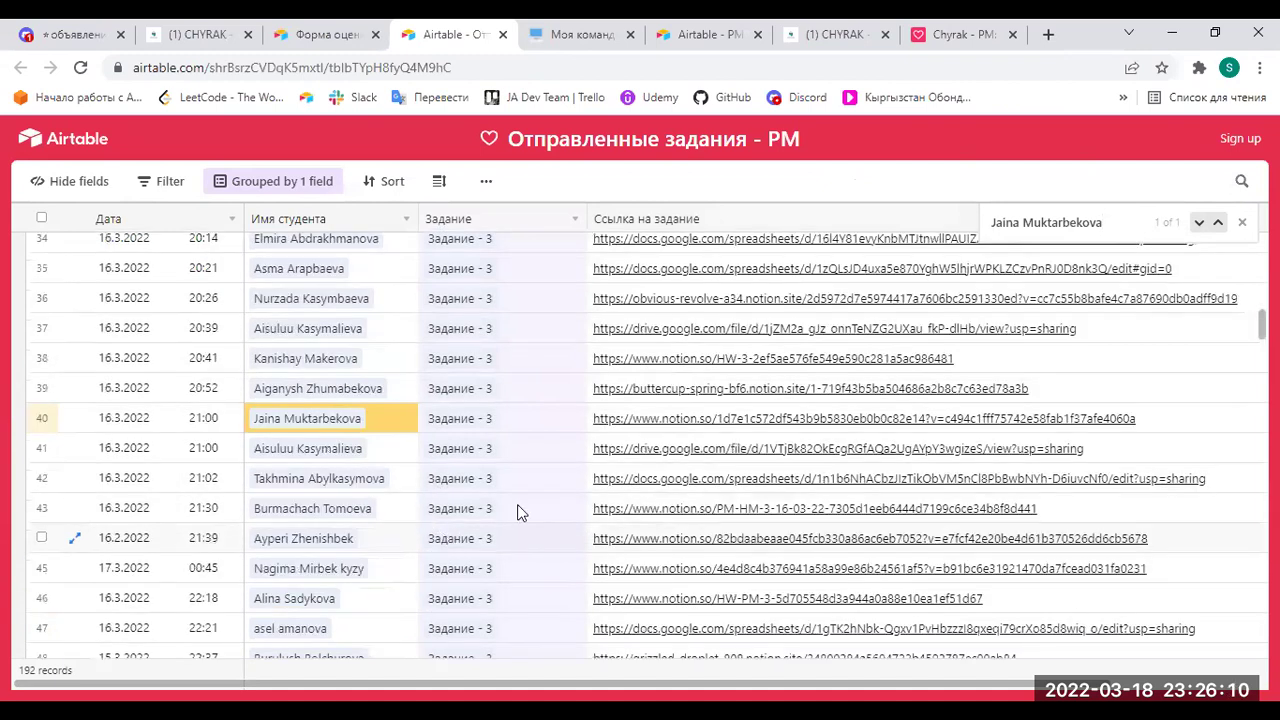
pyautogui.scroll(-5, 1100, 390)
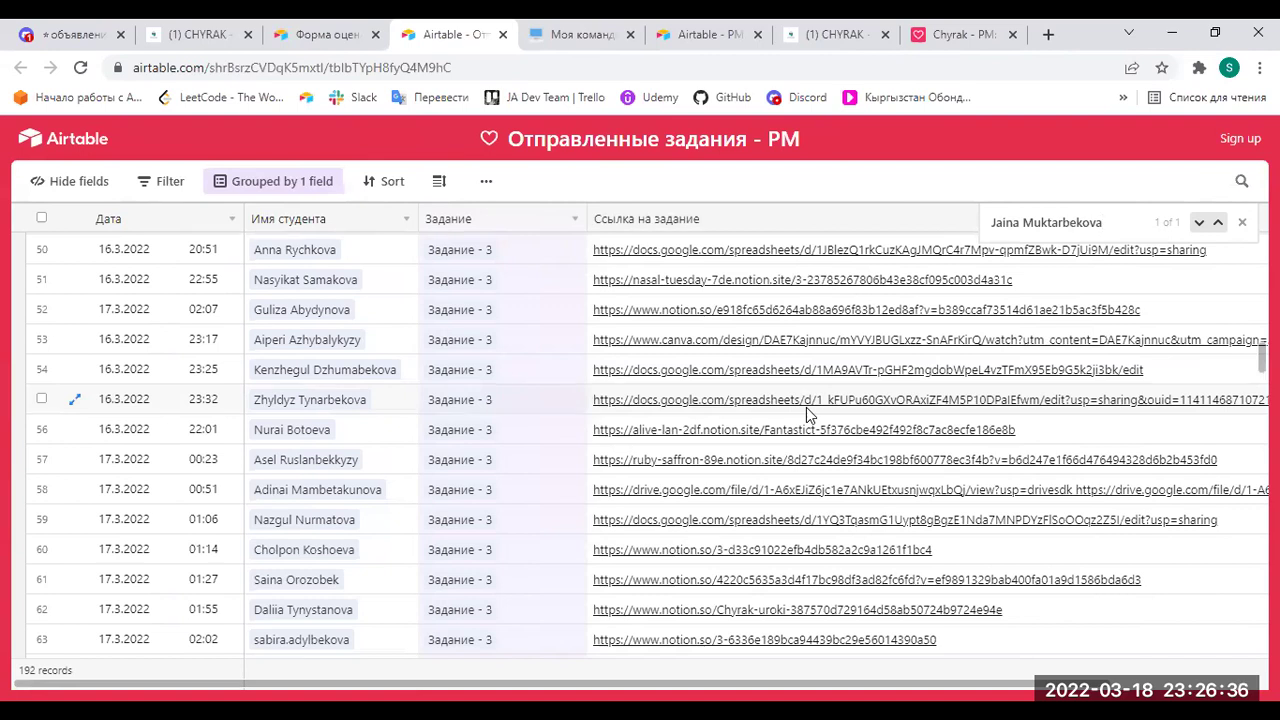
# Check her pairing in PM- Cross Check Random, then return to the Notion CHYRAK page.
pyautogui.click(715, 34)
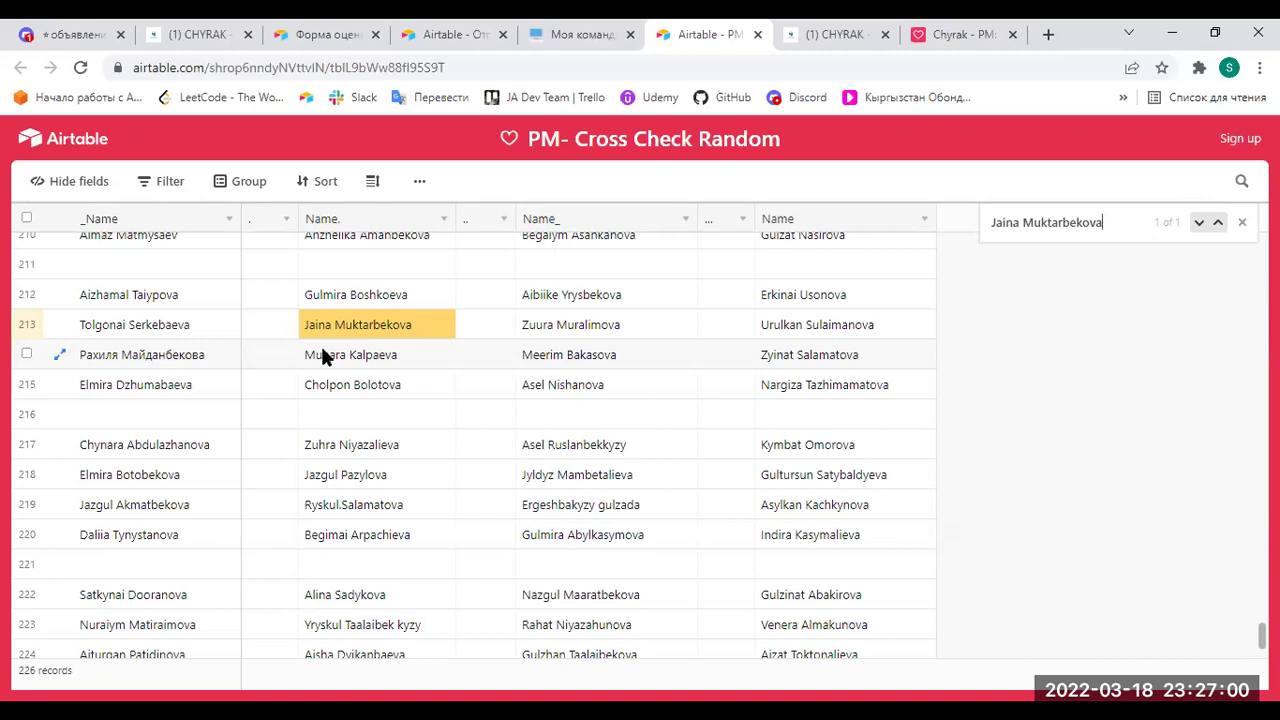
pyautogui.click(318, 27)
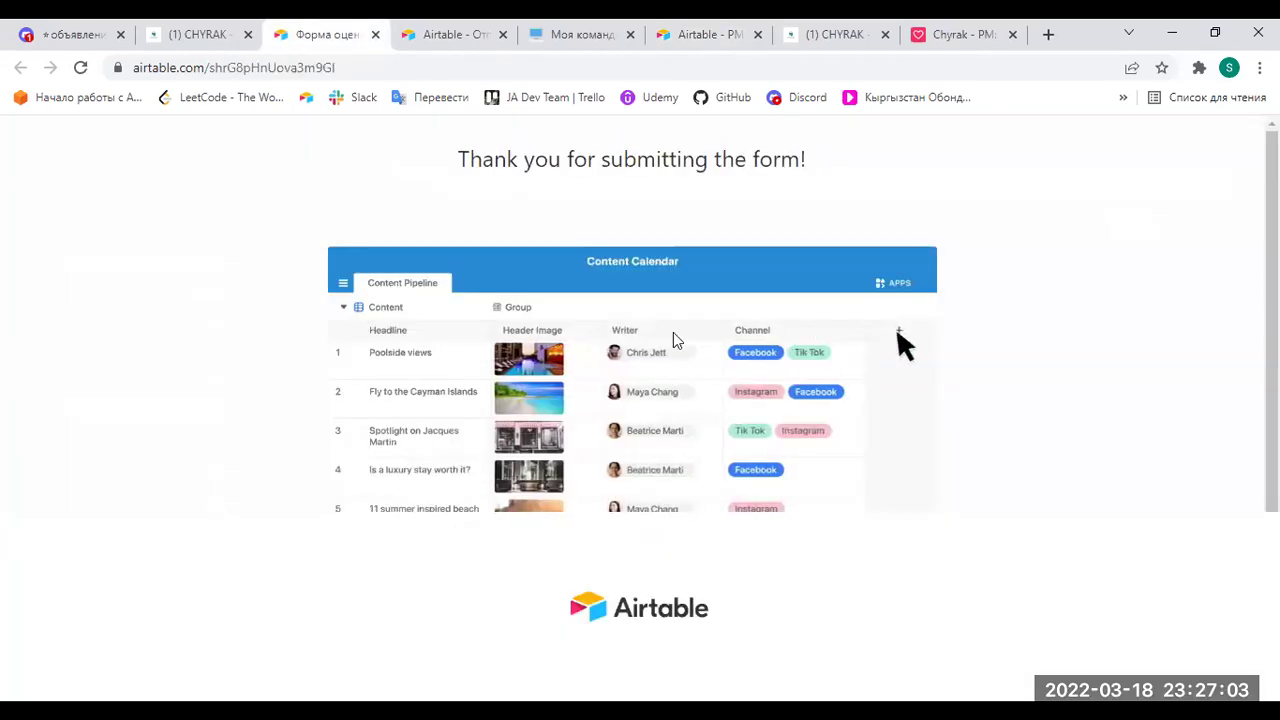
pyautogui.click(240, 35)
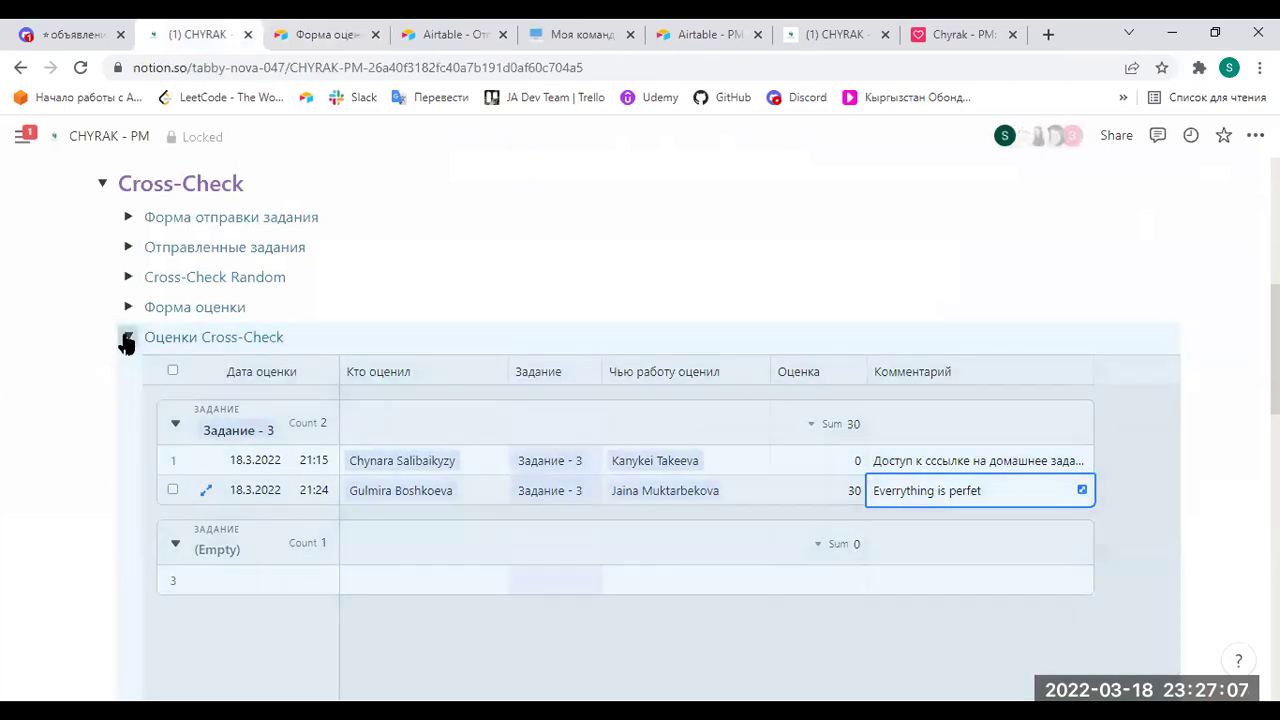
# Collapse Оценки Cross-Check and briefly expand Форма оценки to view its link.
pyautogui.click(125, 339)
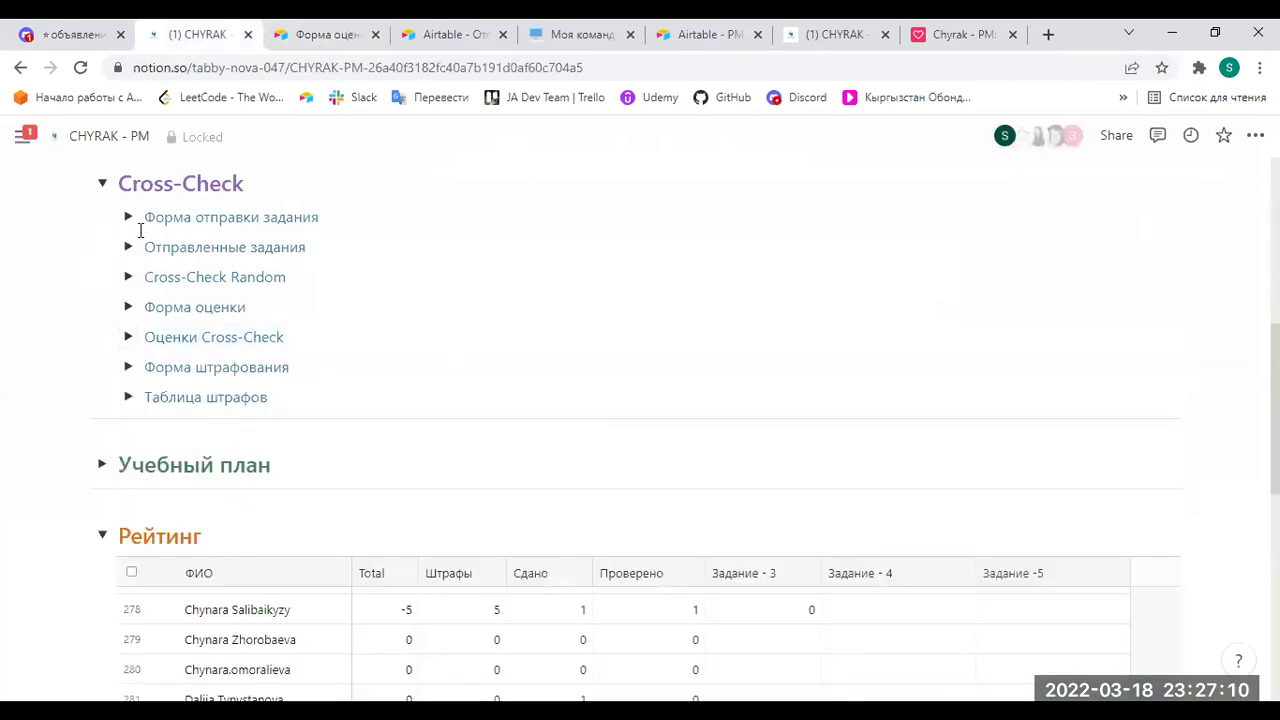
pyautogui.click(127, 306)
pyautogui.moveTo(464, 337); pyautogui.dragTo(134, 314)
pyautogui.click(128, 306)
# Open the embedded Рейтинг table as Project Manager _Rating in a new tab.
pyautogui.scroll(-2, 416, 500)
pyautogui.scroll(3, 418, 488)
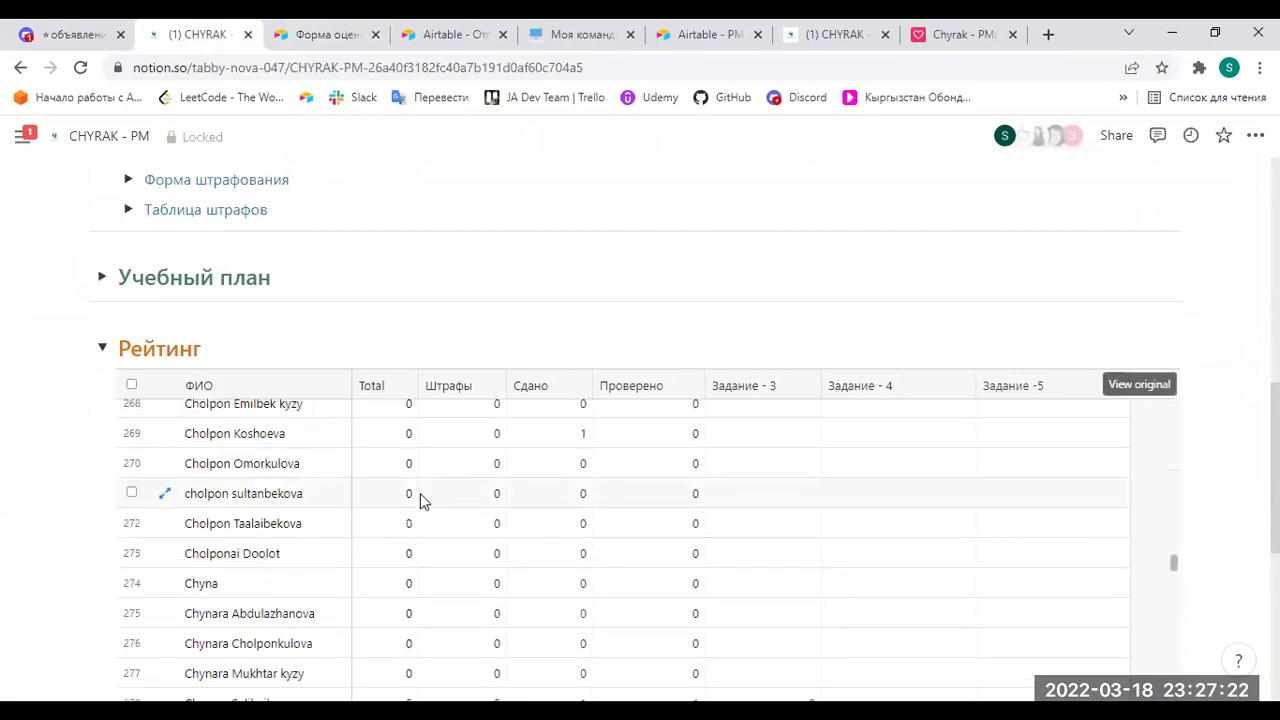
pyautogui.scroll(8, 542, 497)
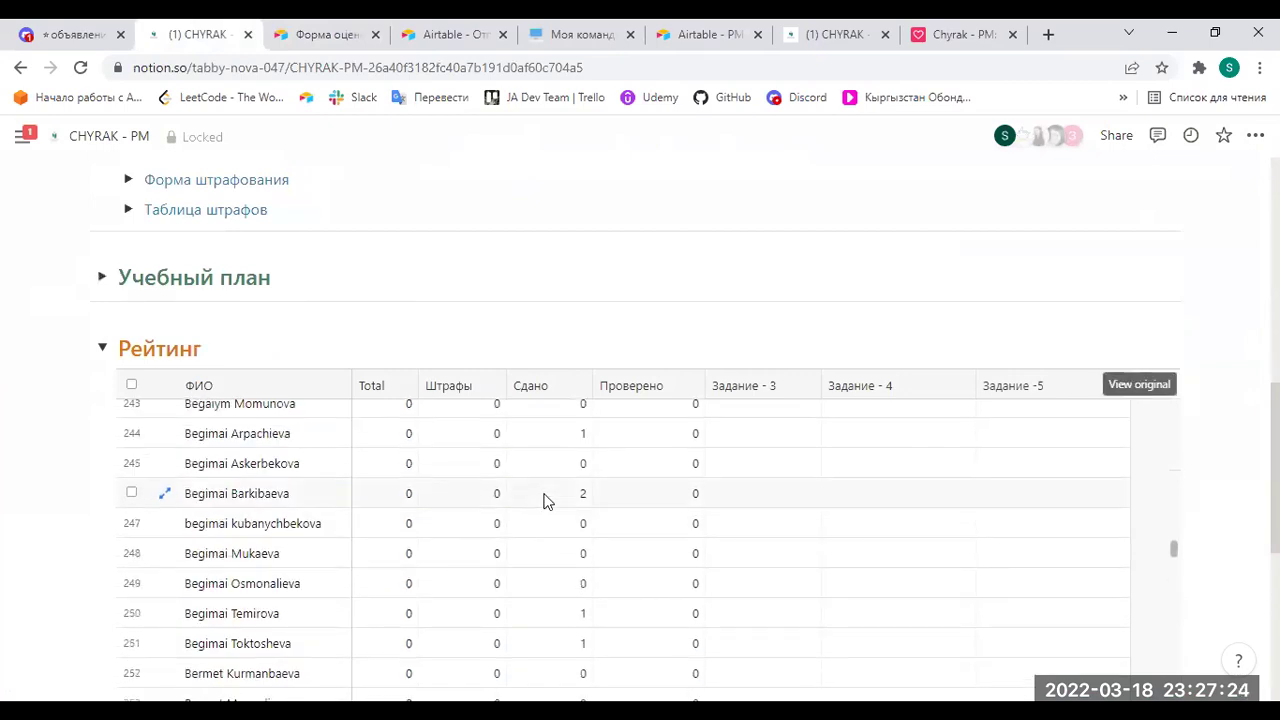
pyautogui.scroll(2, 545, 500)
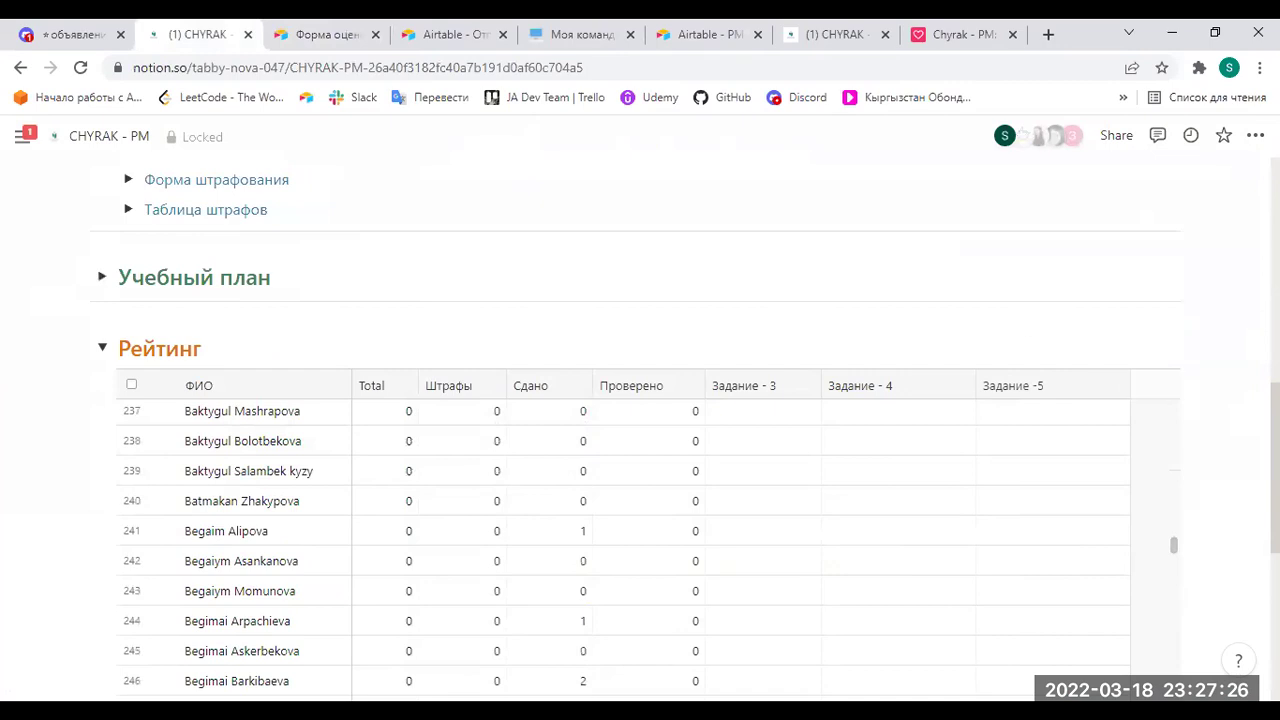
pyautogui.click(1127, 382)
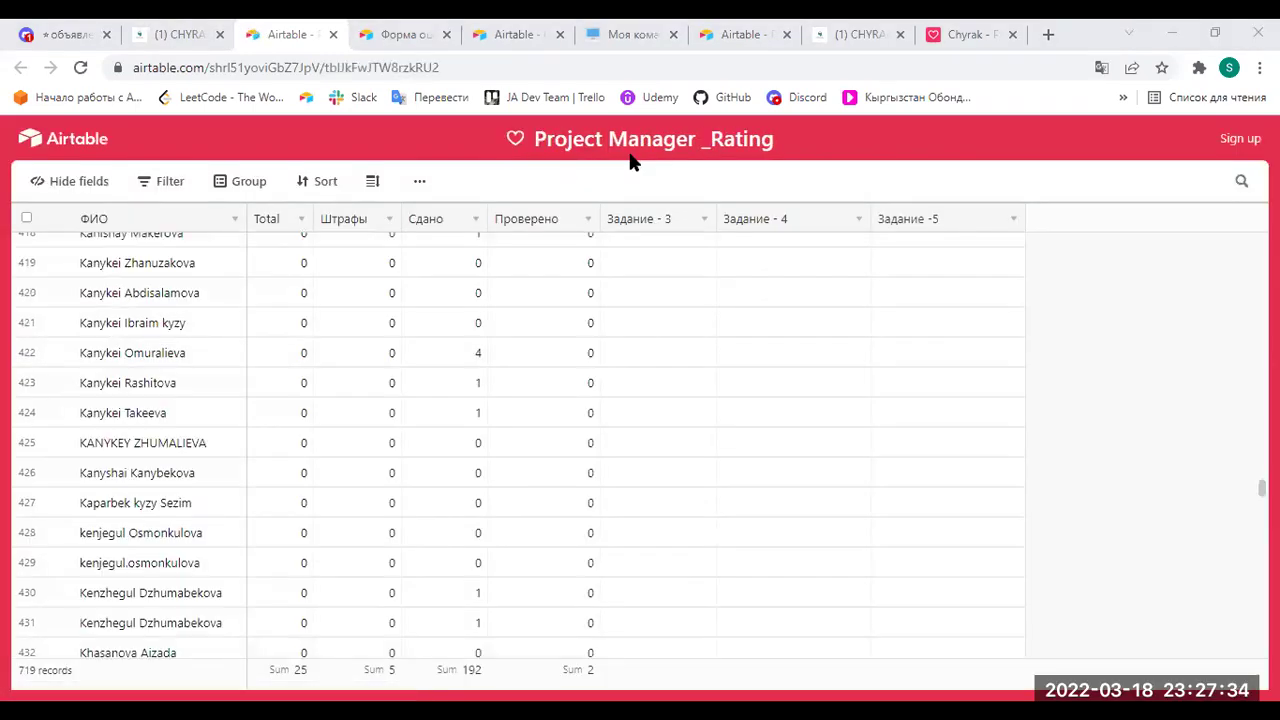
pyautogui.click(170, 190)
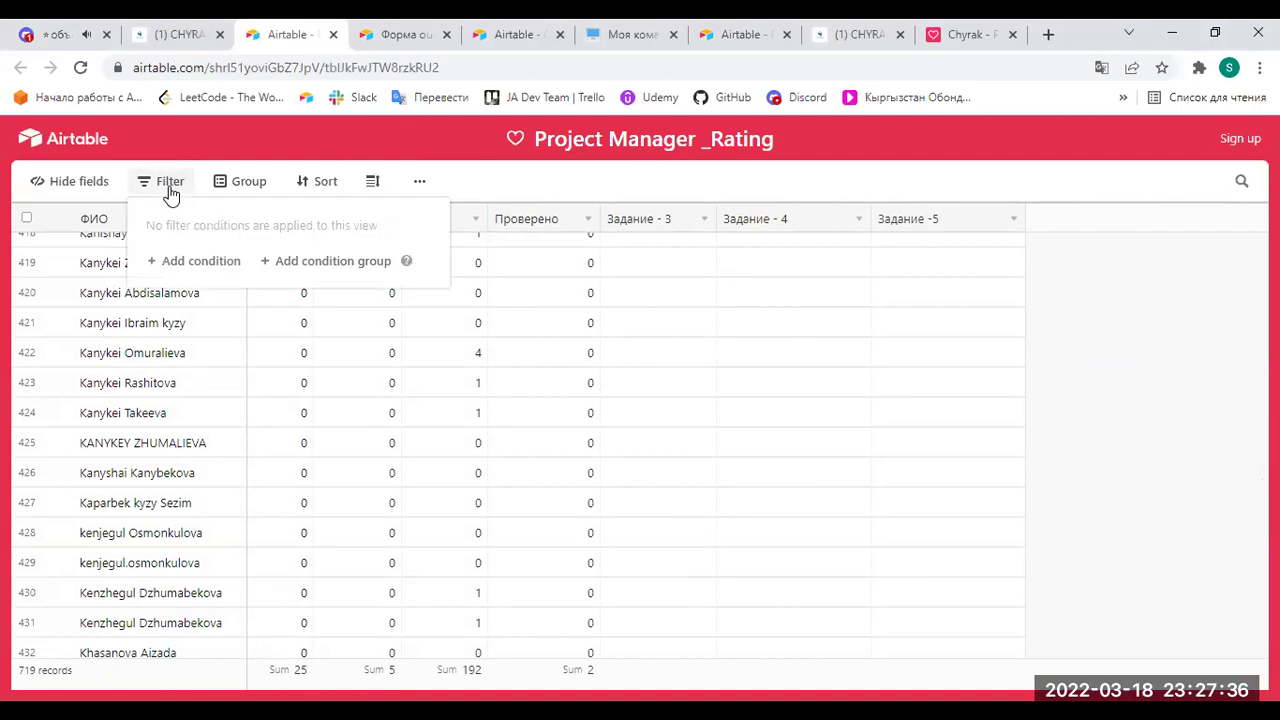
pyautogui.click(1134, 370)
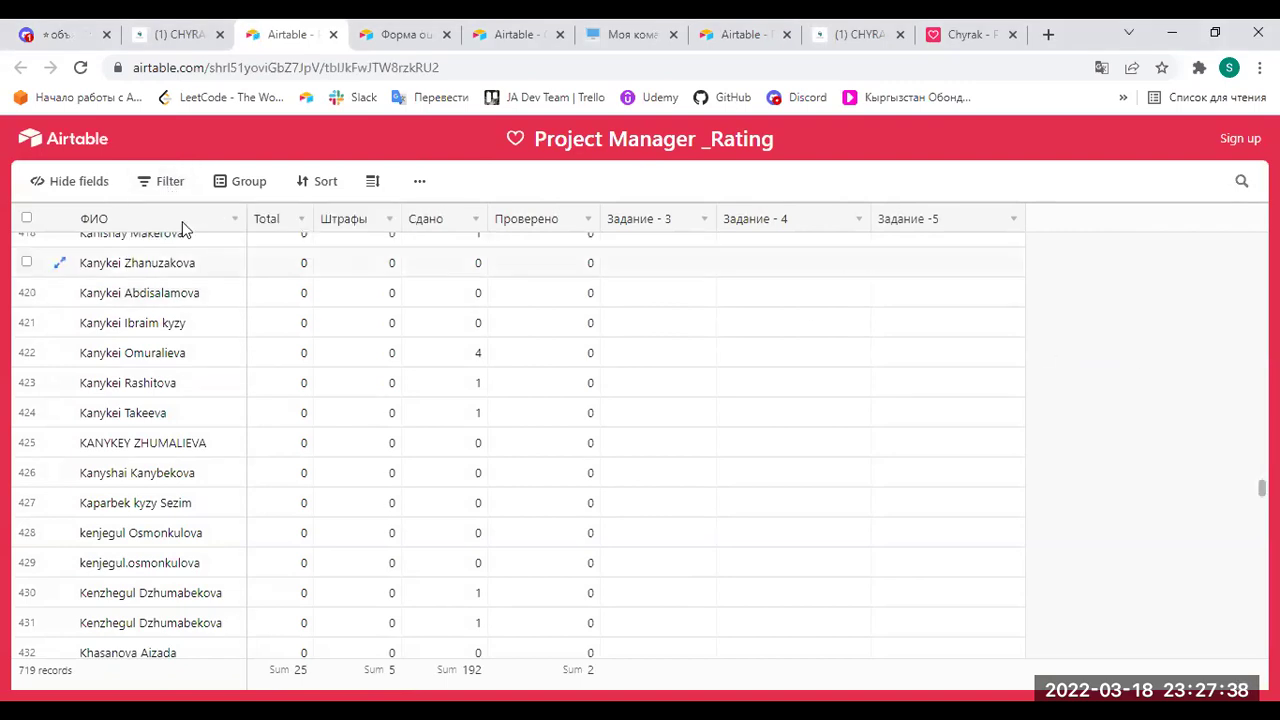
pyautogui.click(168, 184)
pyautogui.click(185, 262)
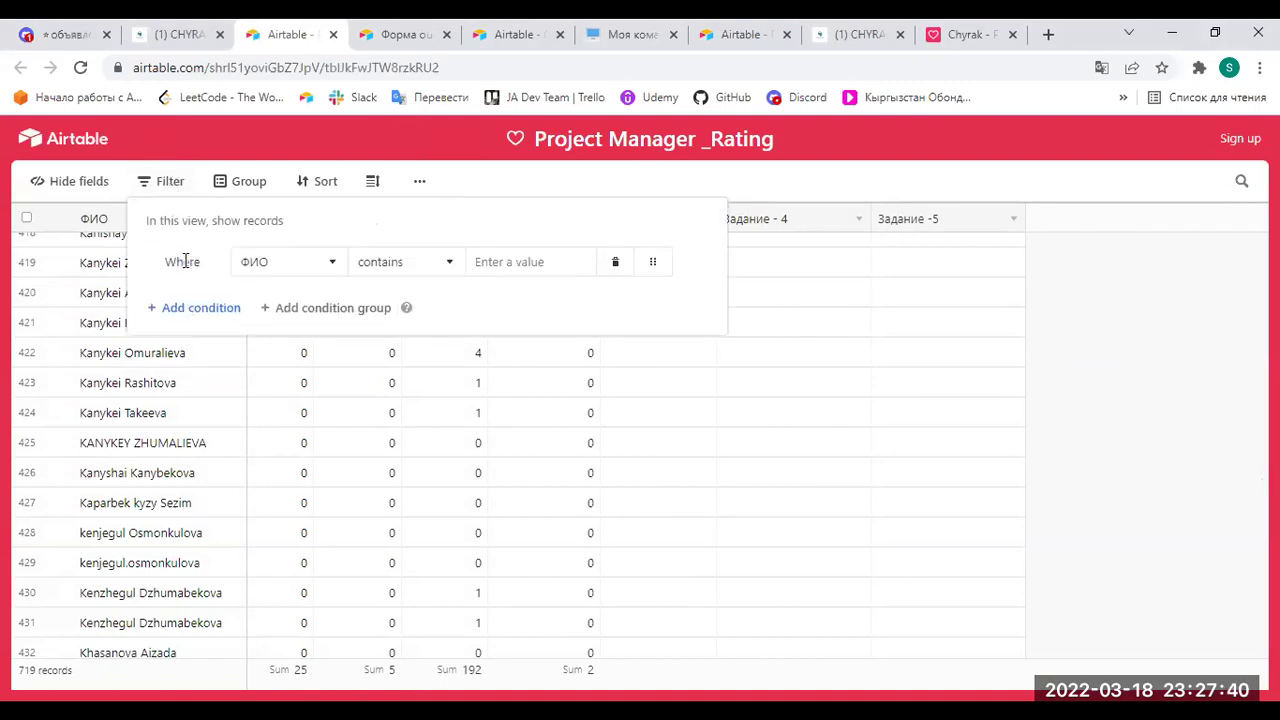
pyautogui.click(314, 264)
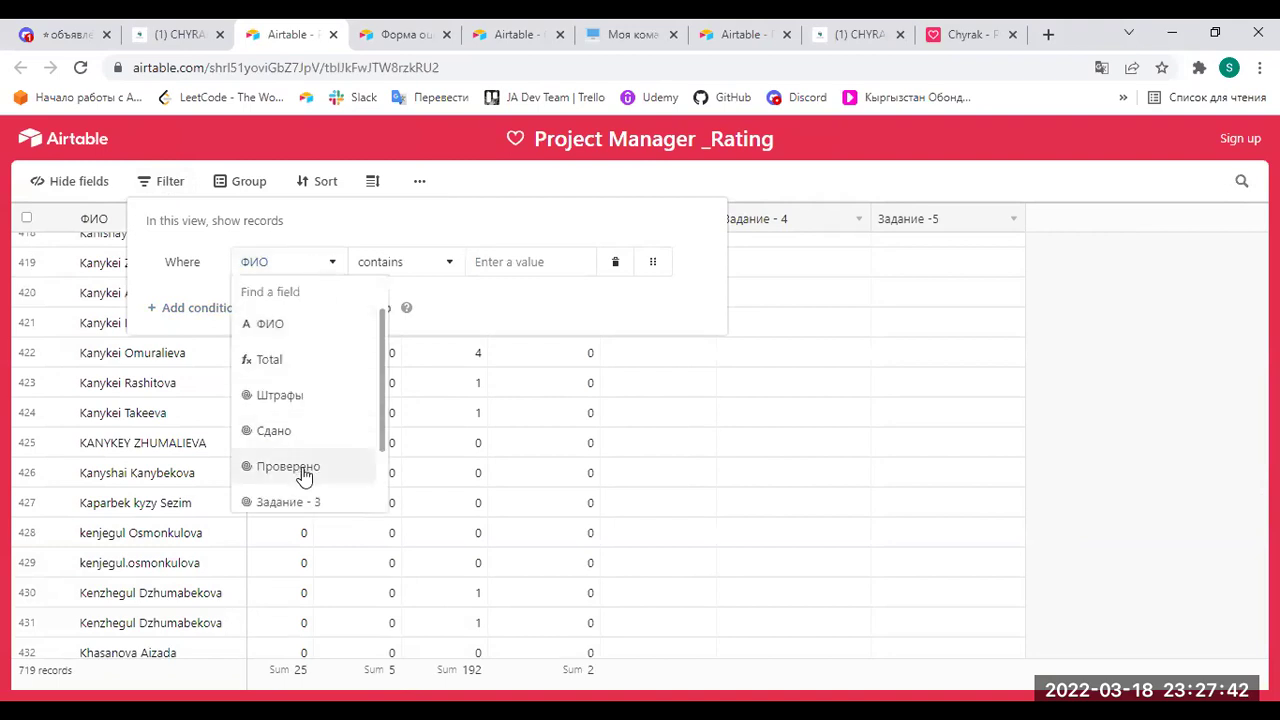
pyautogui.scroll(-2, 300, 482)
pyautogui.scroll(2, 316, 472)
pyautogui.click(294, 391)
pyautogui.click(524, 265)
pyautogui.click(524, 265)
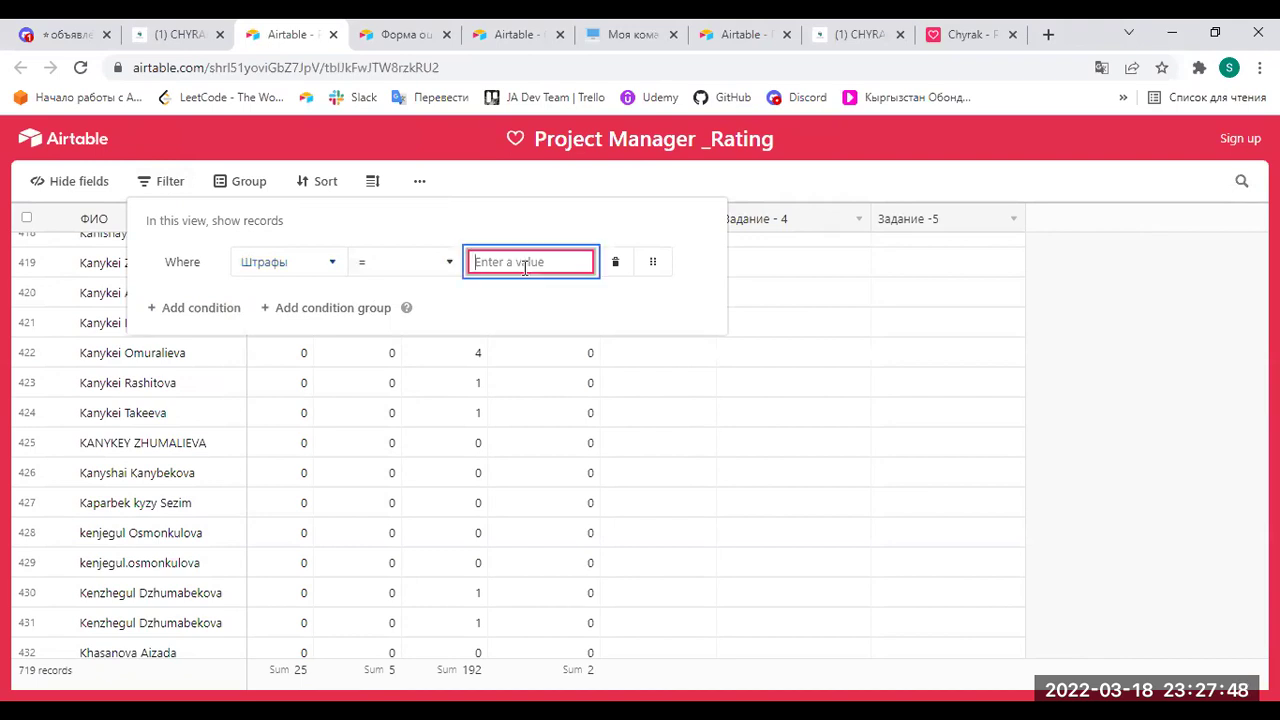
pyautogui.write('-')
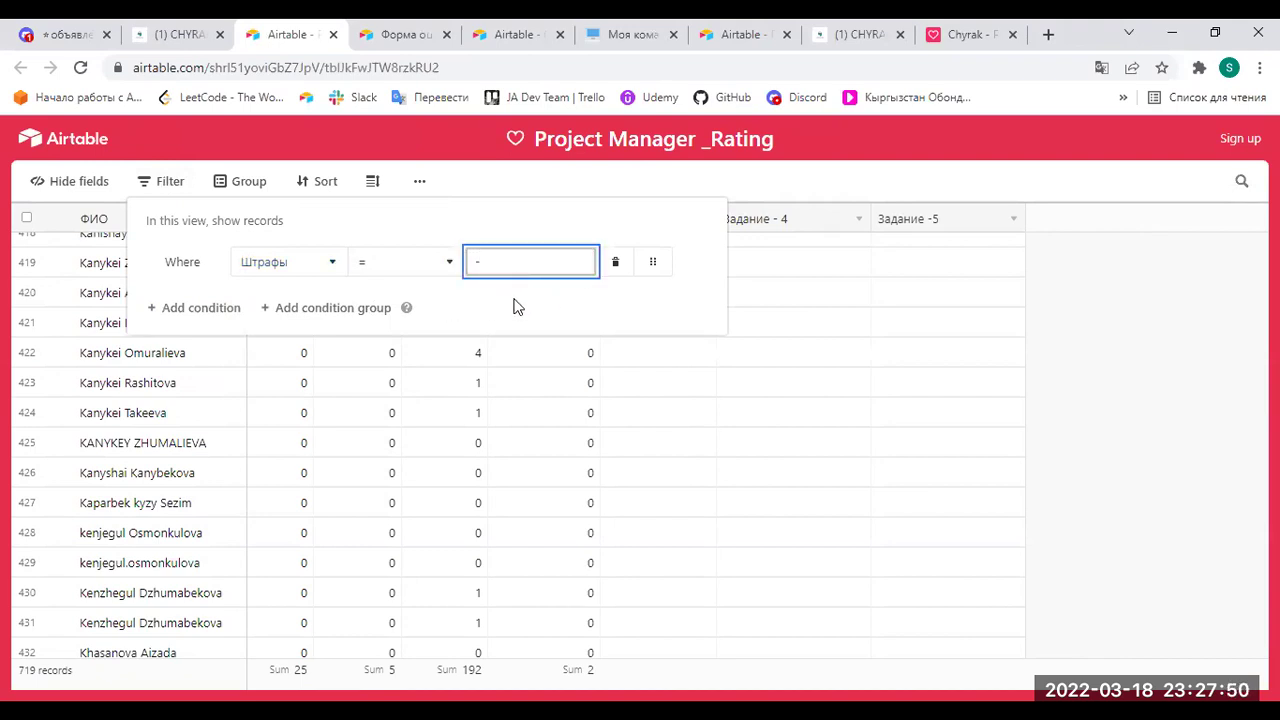
pyautogui.write('5')
pyautogui.press('Escape')
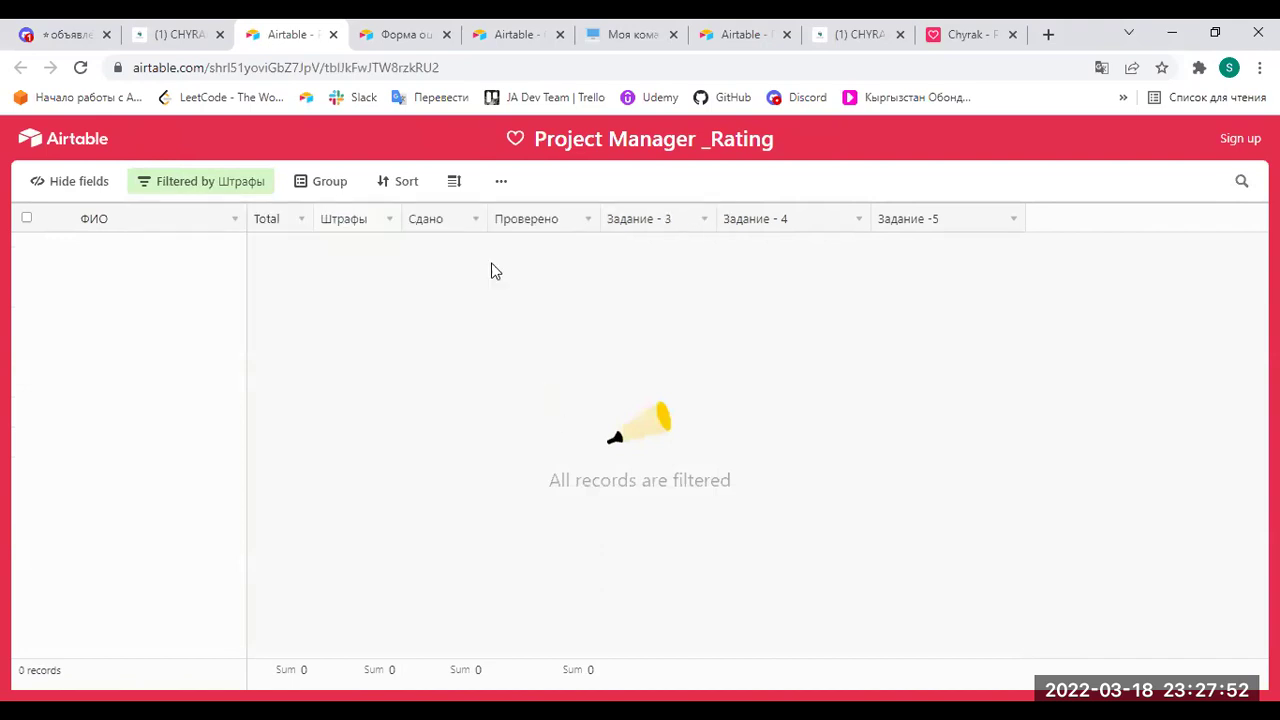
pyautogui.click(387, 220)
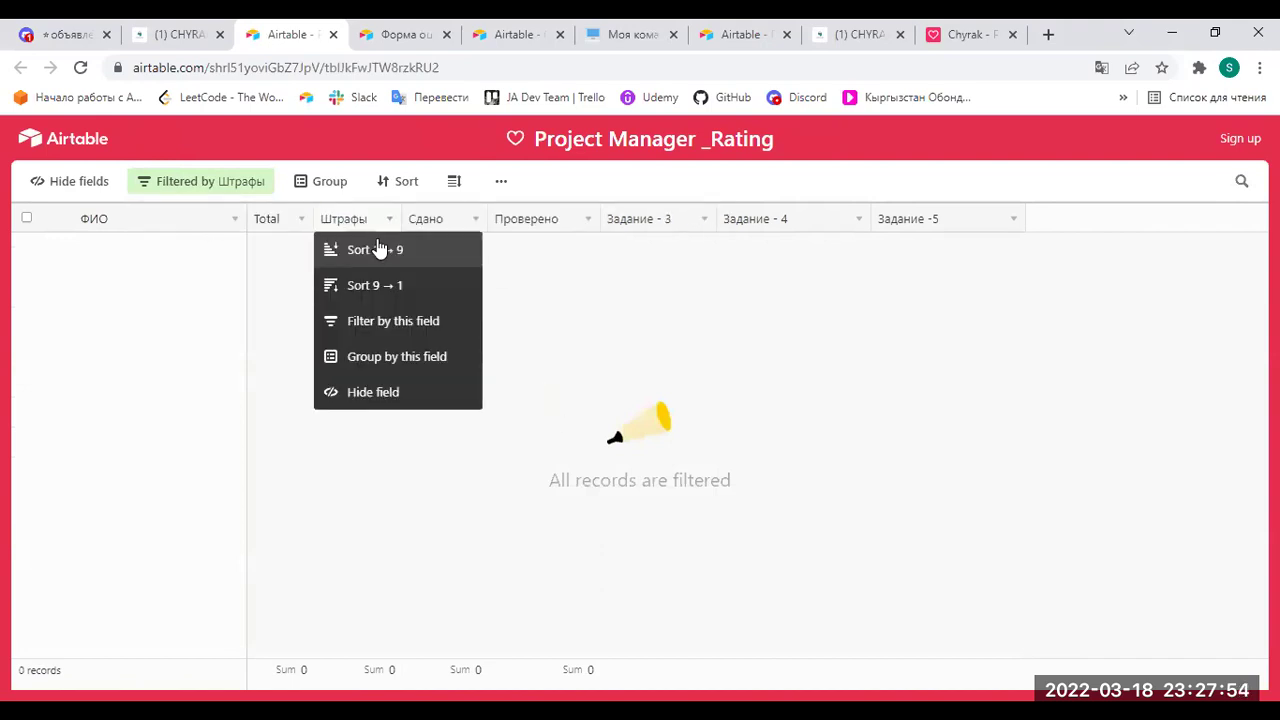
pyautogui.click(214, 189)
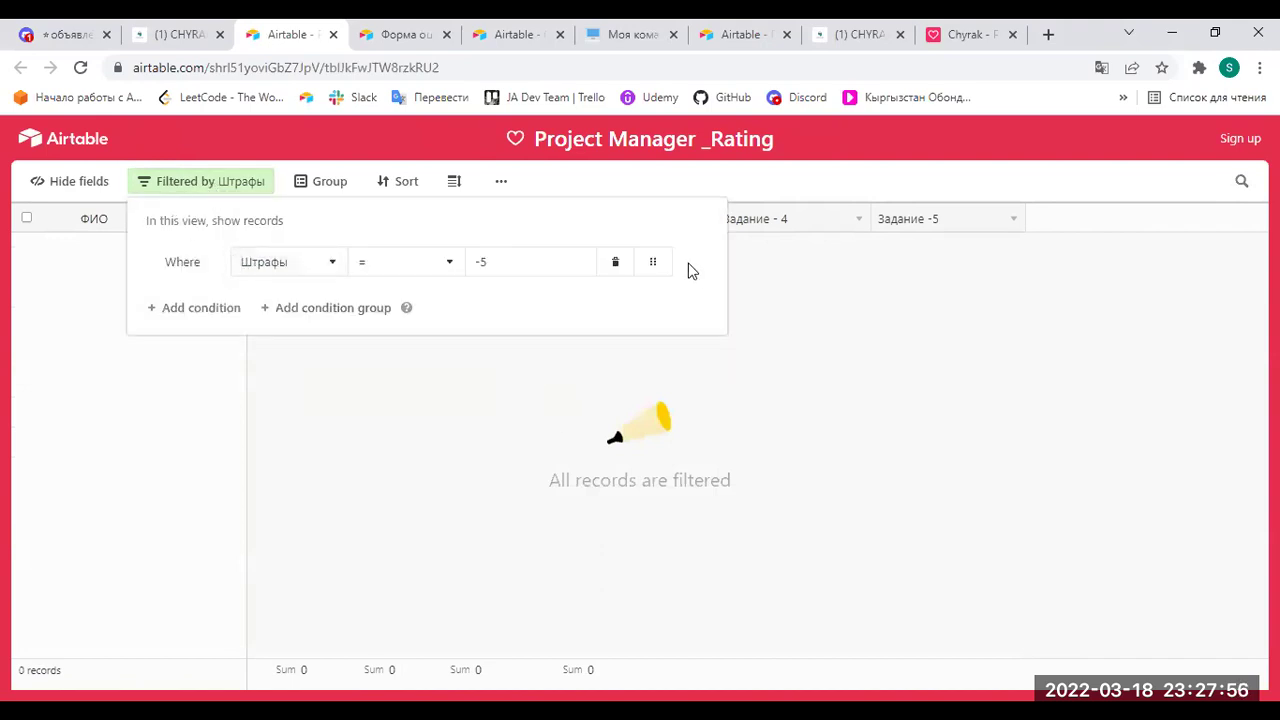
pyautogui.click(615, 262)
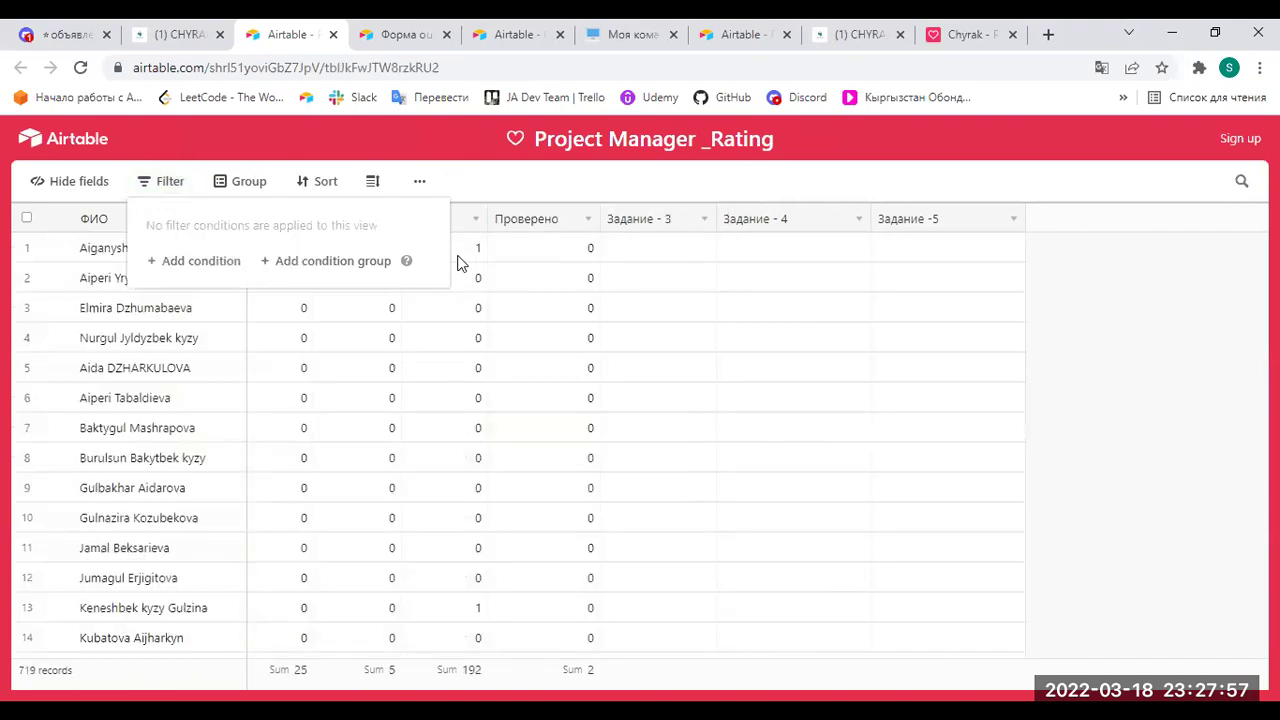
pyautogui.click(701, 334)
pyautogui.scroll(-5, 385, 430)
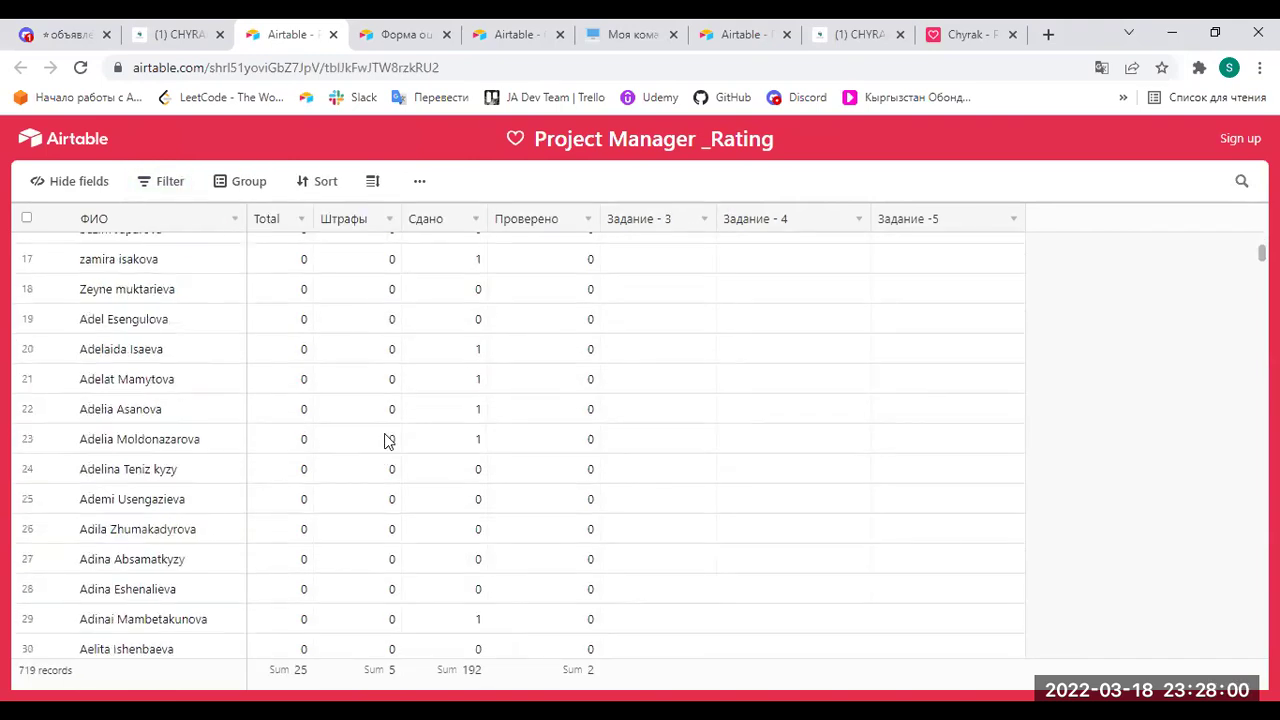
pyautogui.scroll(-11, 388, 450)
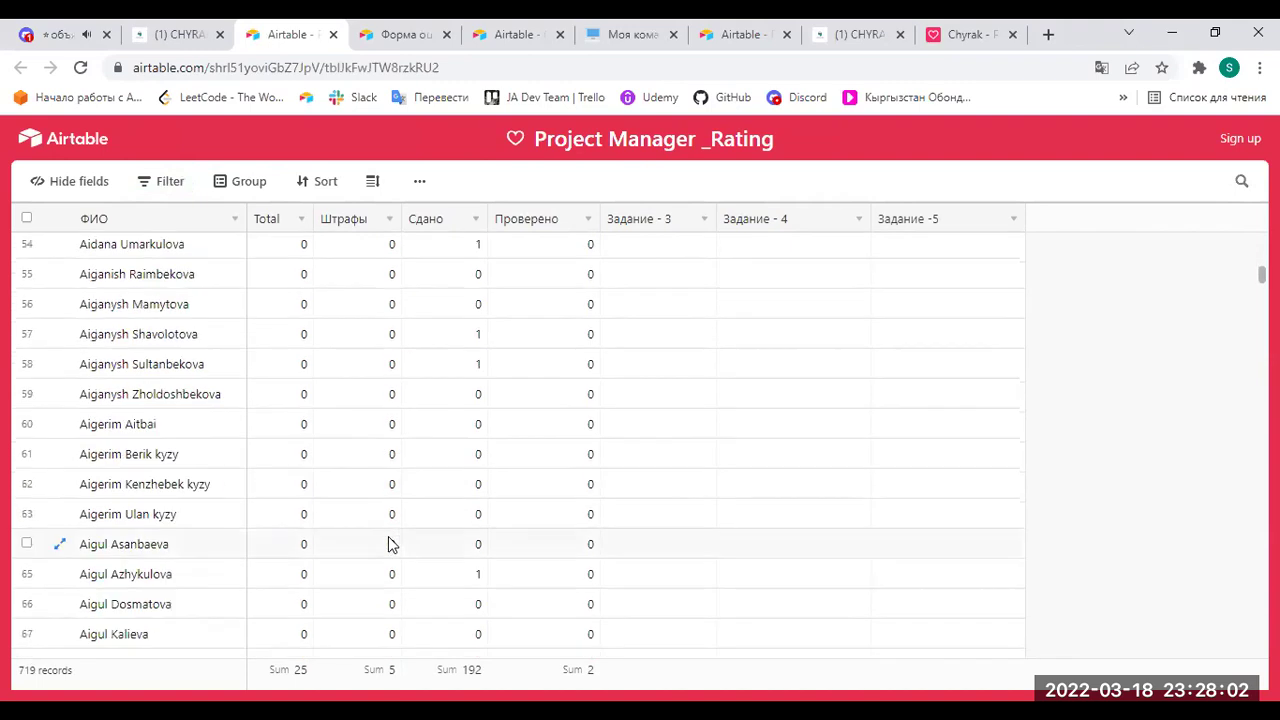
pyautogui.scroll(15, 390, 543)
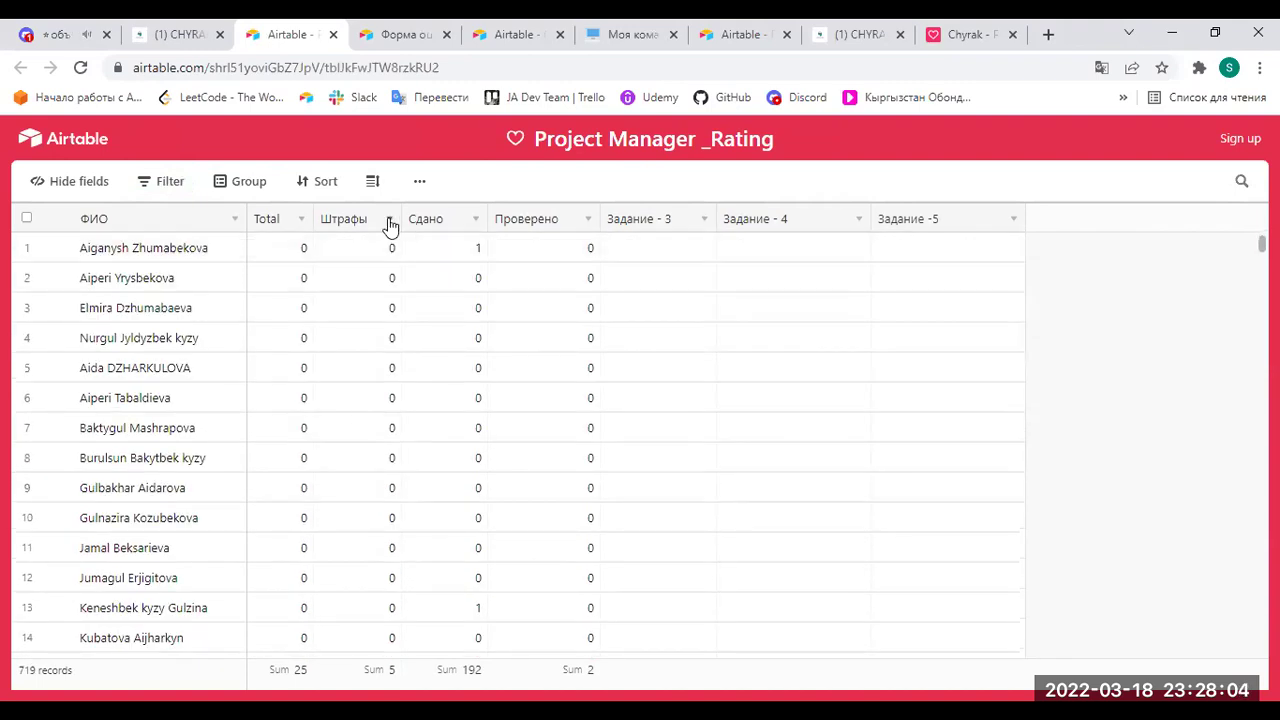
pyautogui.click(390, 226)
pyautogui.click(390, 252)
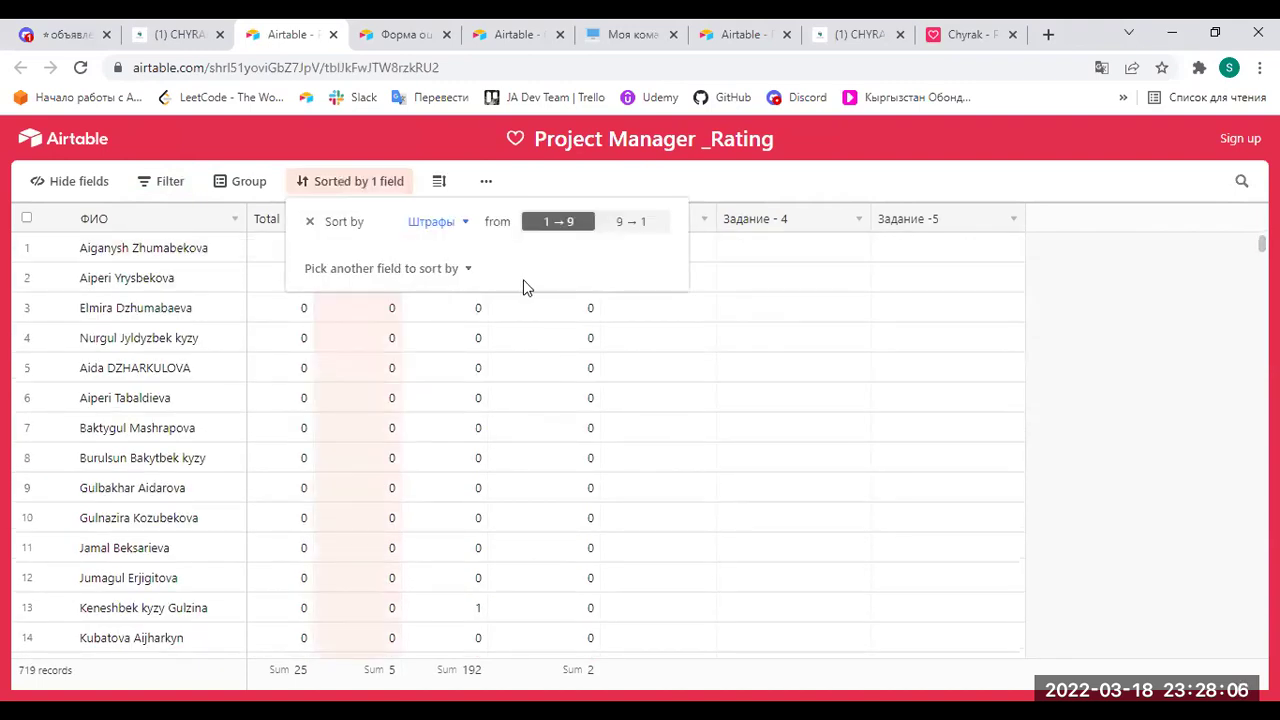
pyautogui.click(625, 226)
pyautogui.click(956, 493)
pyautogui.scroll(-5, 465, 622)
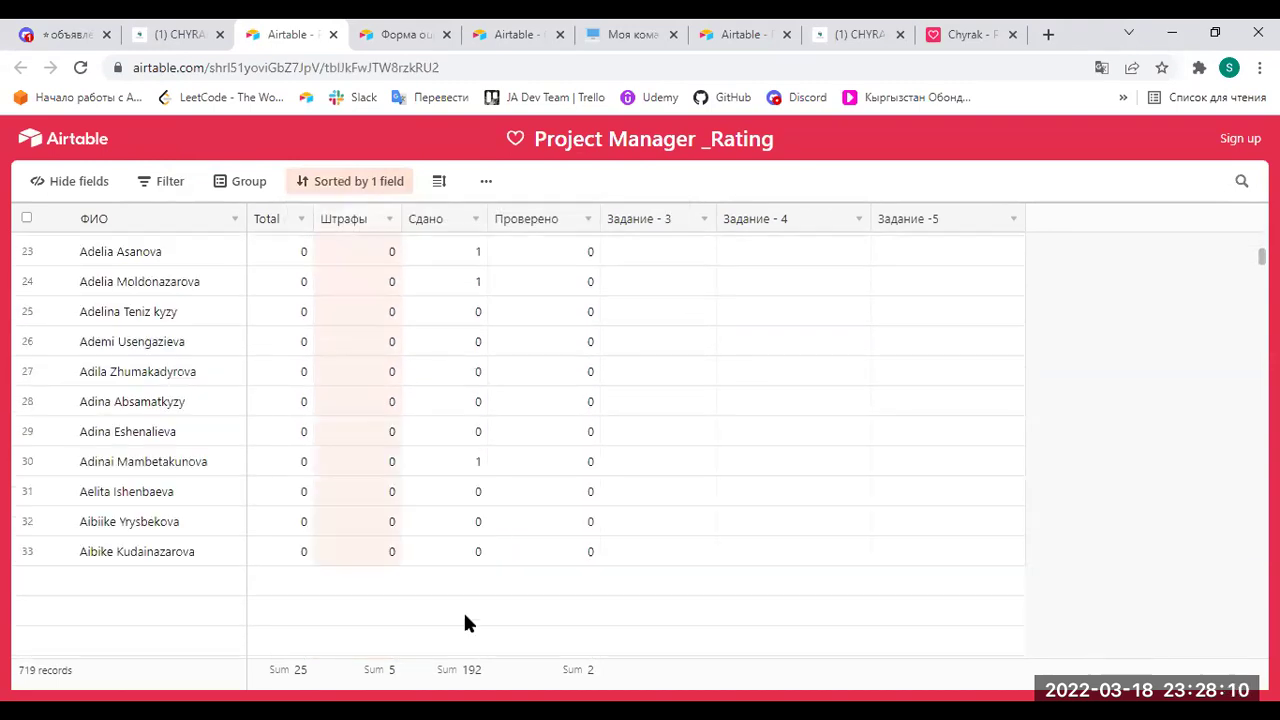
pyautogui.click(466, 674)
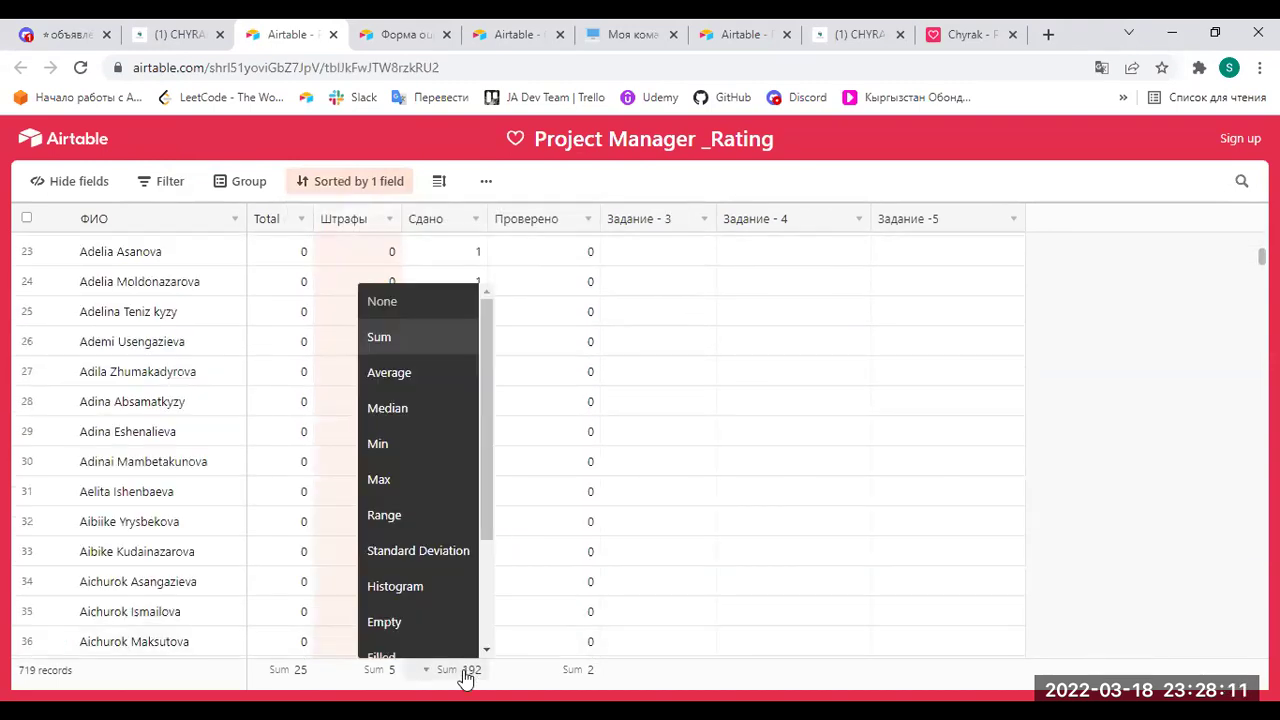
pyautogui.click(828, 658)
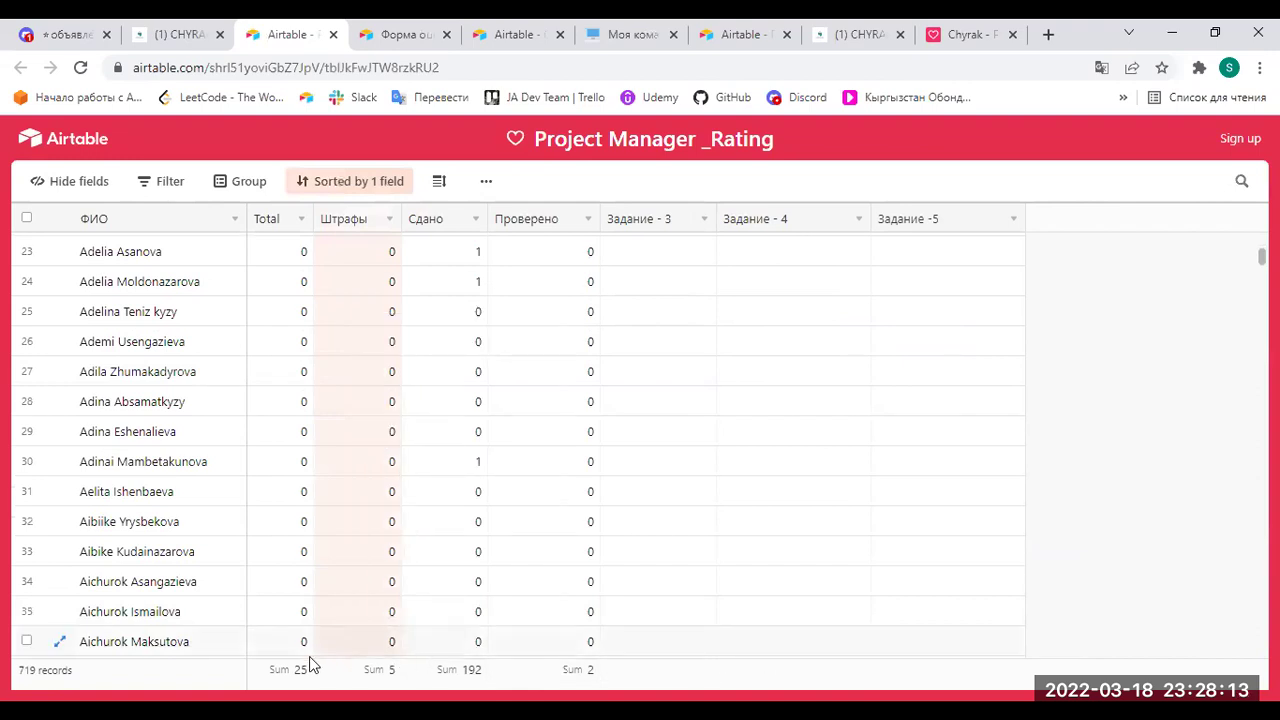
pyautogui.click(585, 682)
pyautogui.click(594, 236)
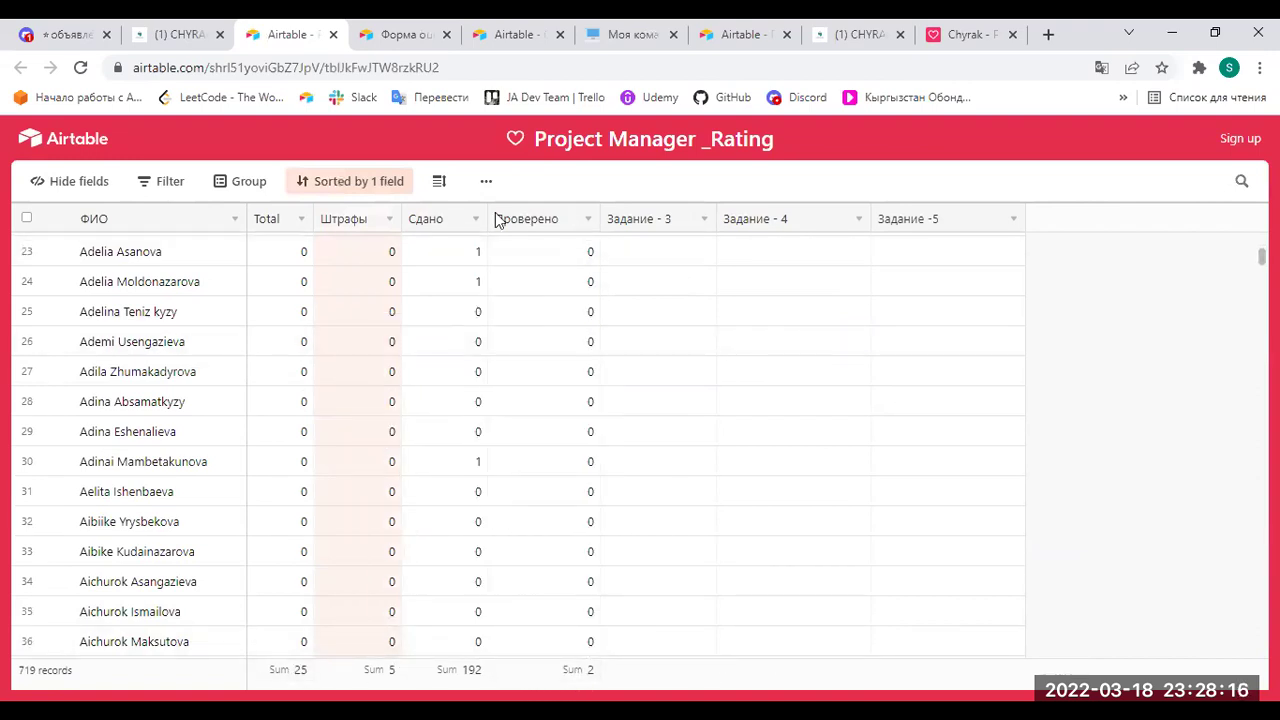
pyautogui.click(249, 181)
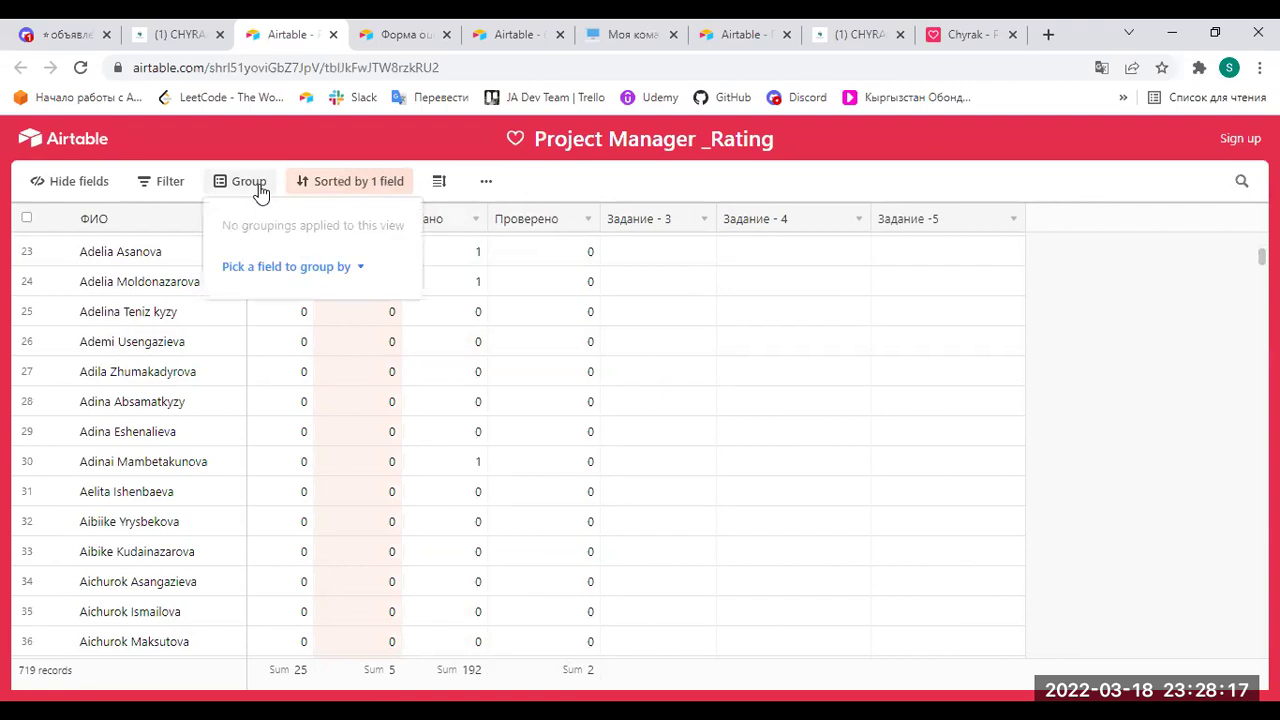
pyautogui.click(589, 220)
pyautogui.click(575, 330)
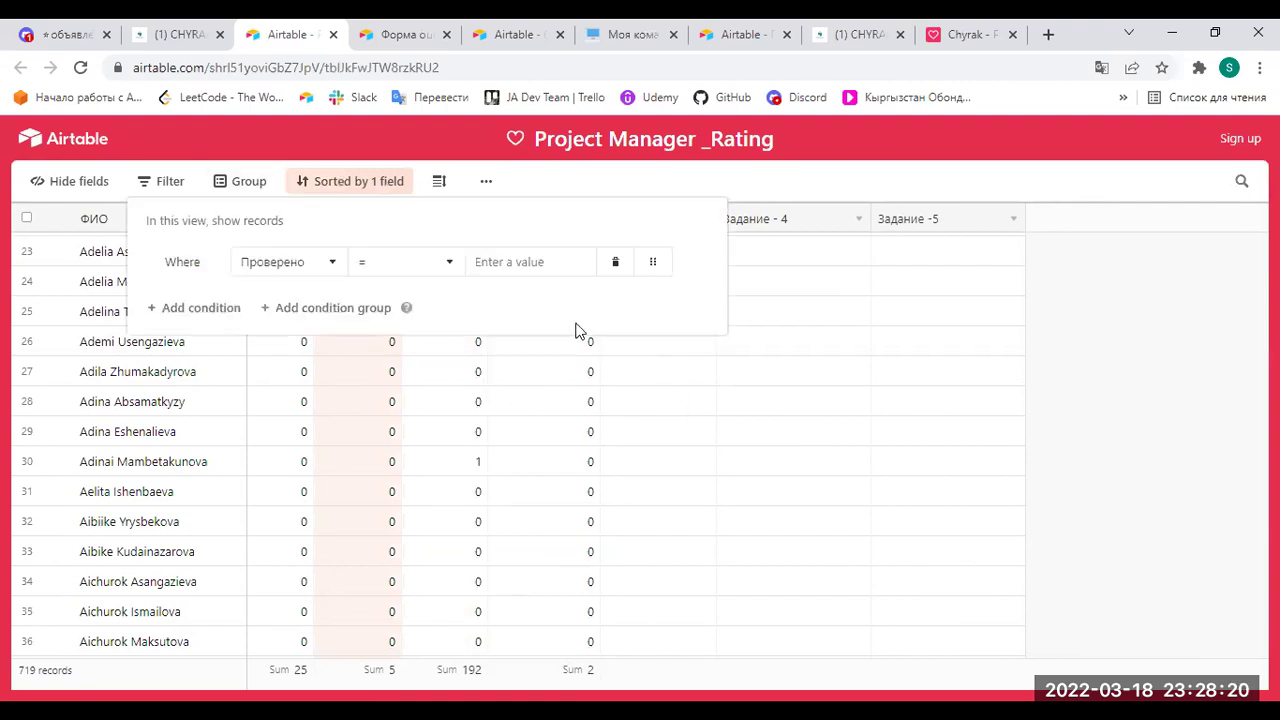
pyautogui.click(517, 270)
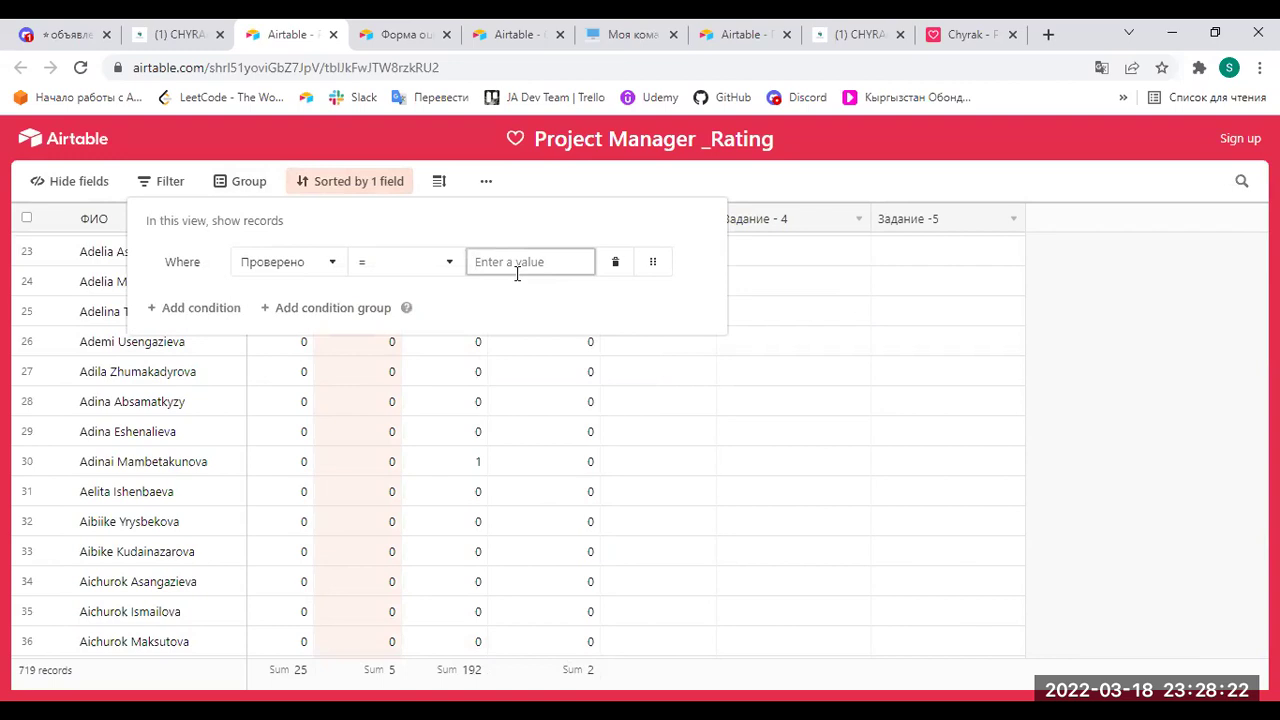
pyautogui.write('10')
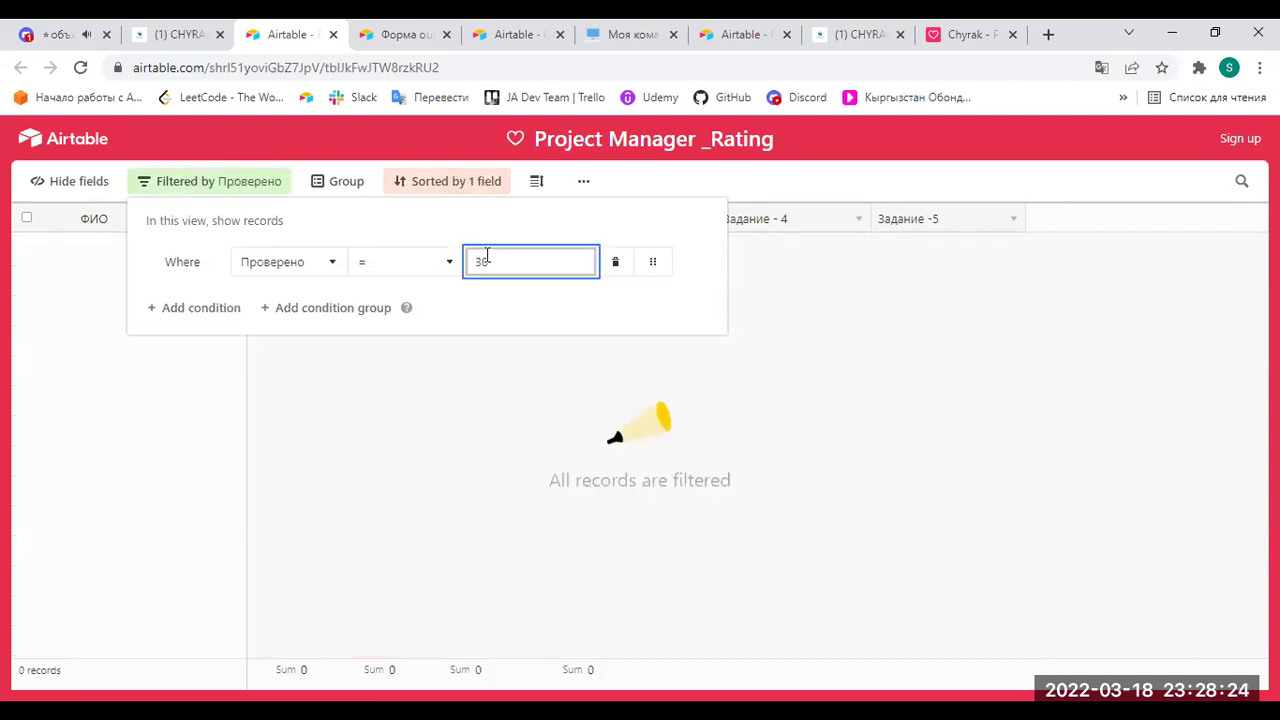
pyautogui.click(864, 337)
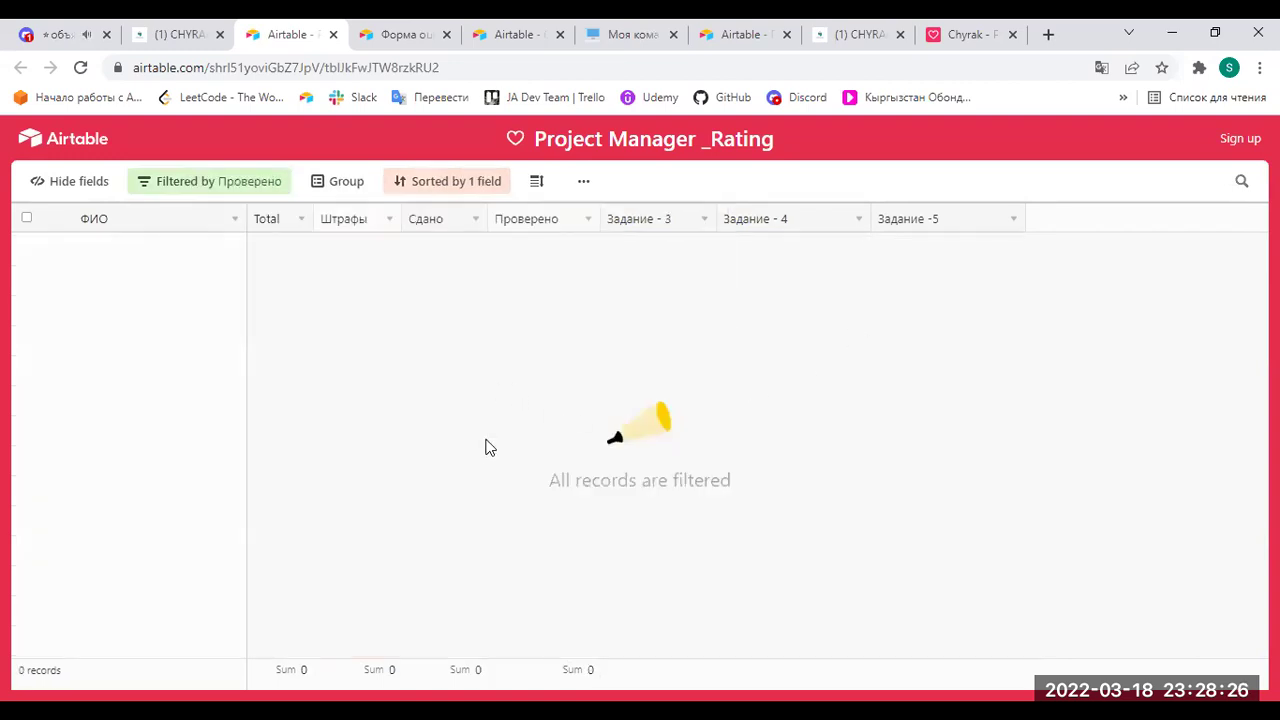
pyautogui.click(589, 218)
pyautogui.click(556, 286)
pyautogui.click(782, 382)
pyautogui.click(203, 186)
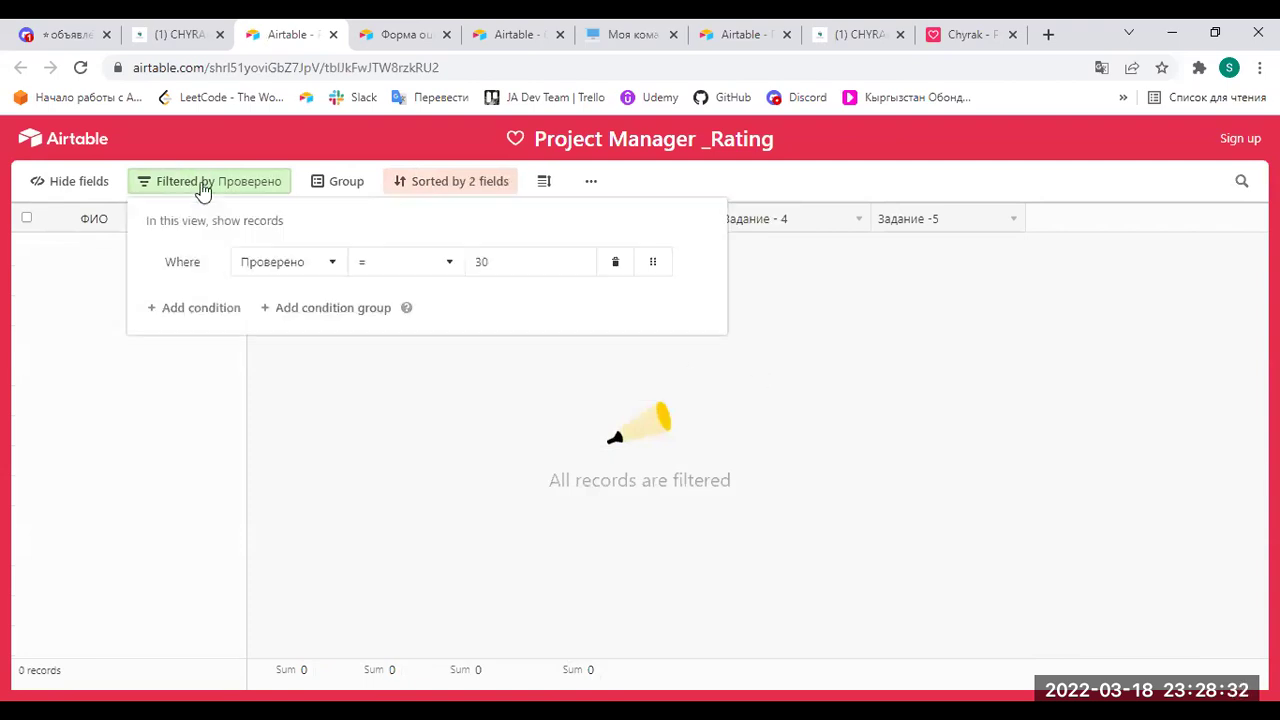
pyautogui.click(617, 264)
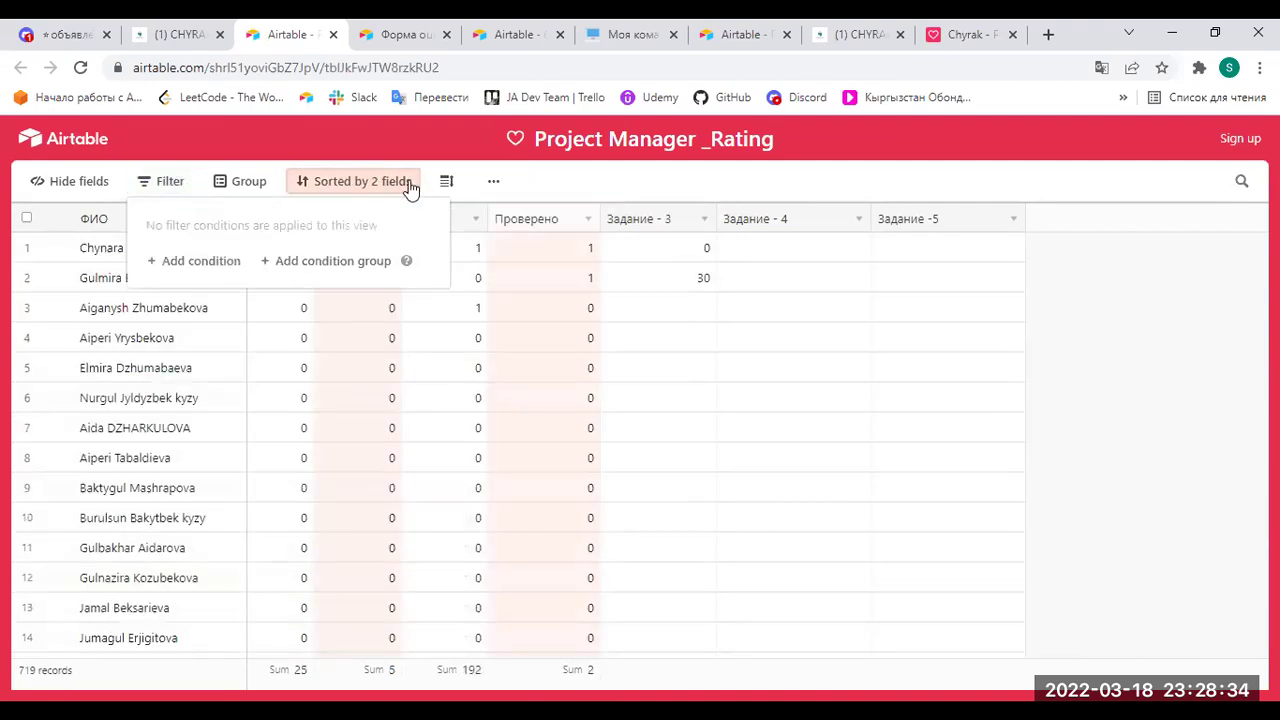
pyautogui.click(368, 190)
pyautogui.click(325, 193)
pyautogui.click(327, 193)
pyautogui.click(310, 223)
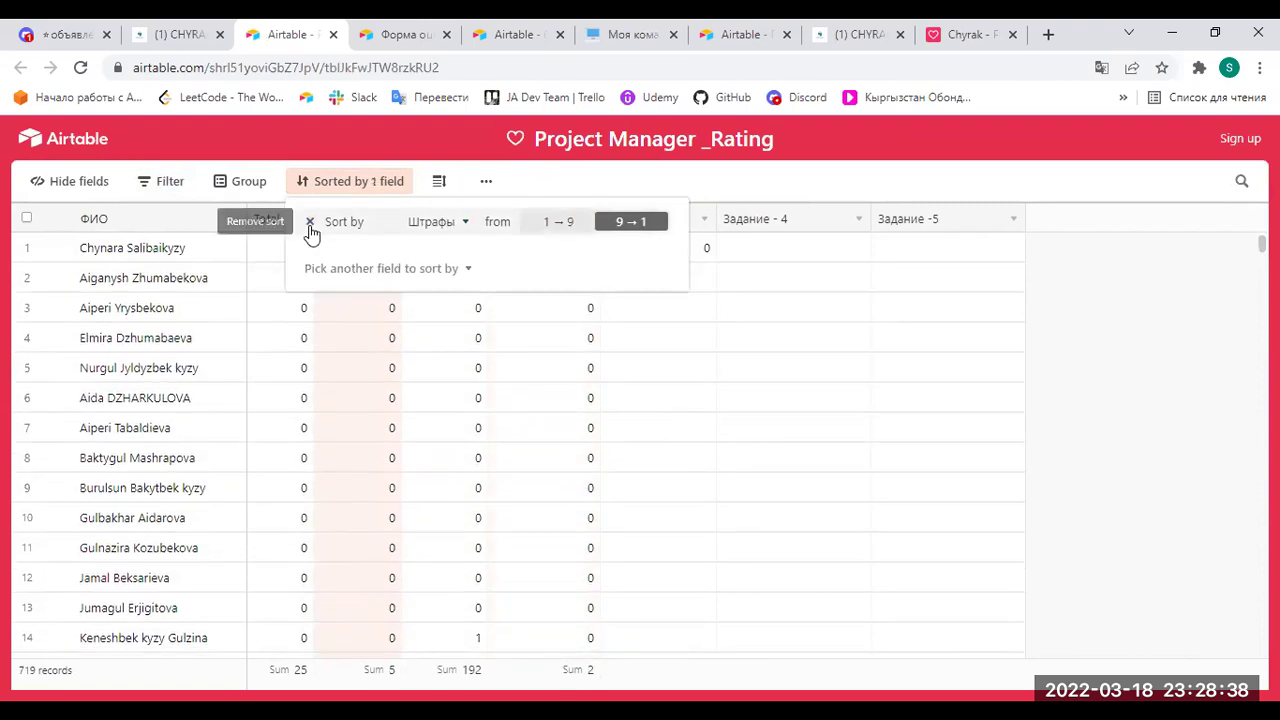
pyautogui.click(310, 222)
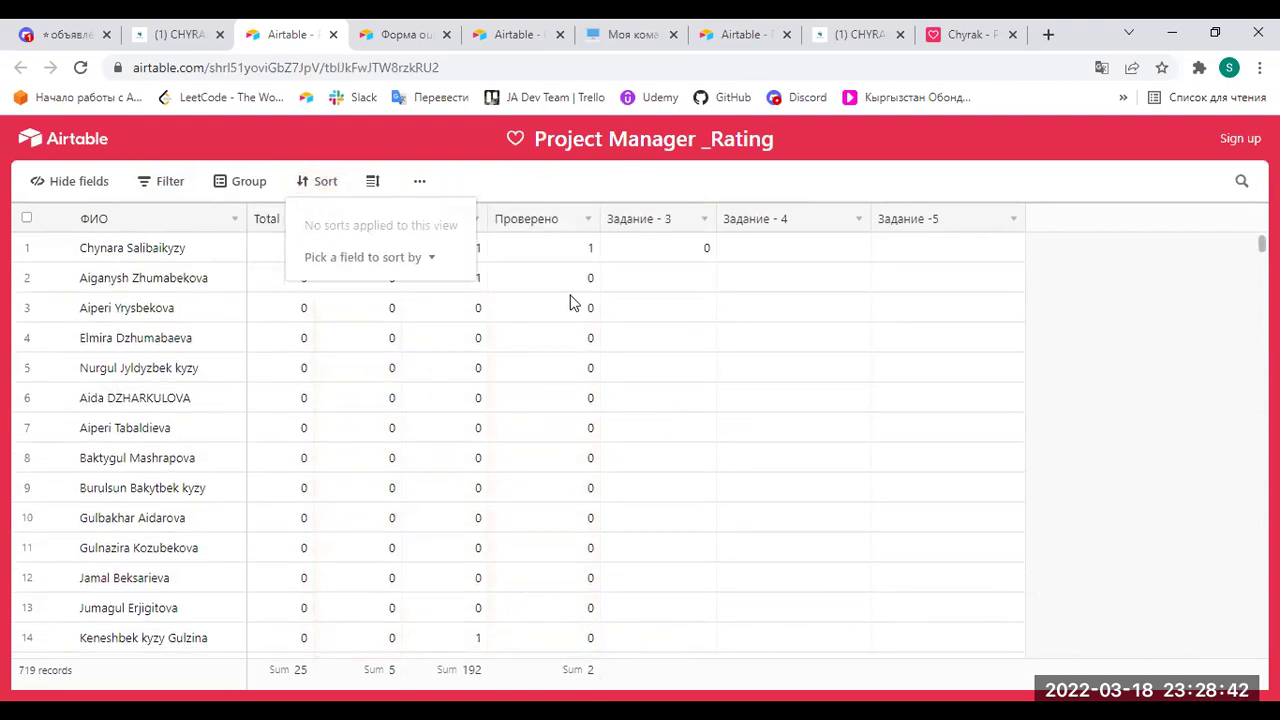
pyautogui.click(755, 325)
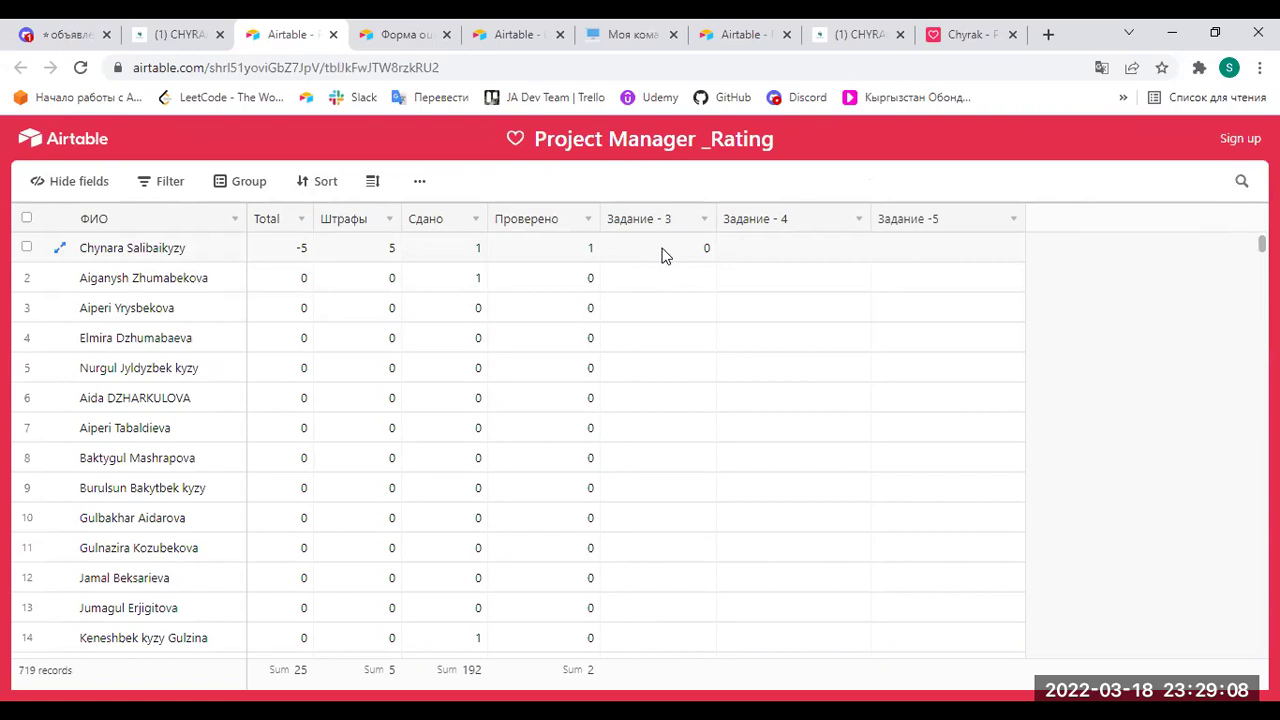
# Switch back to the CHYRAK - PM Notion page.
pyautogui.click(138, 36)
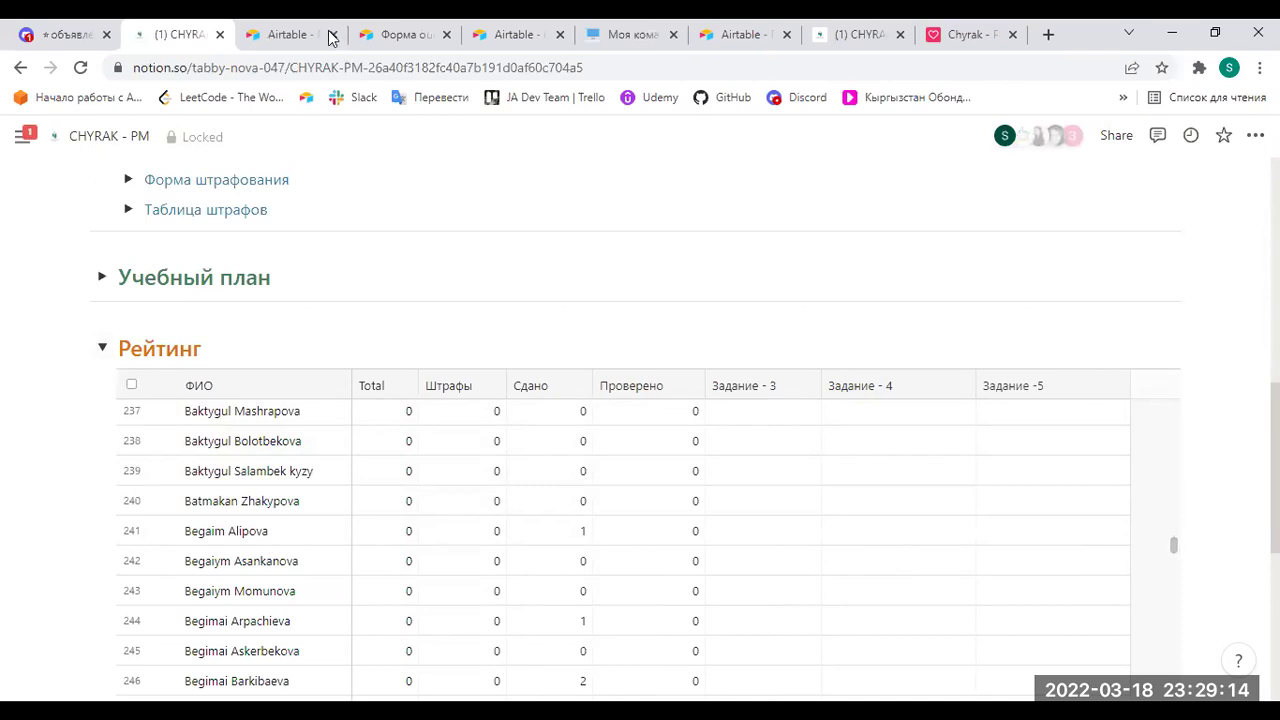
# Glance at the form confirmation, review the Project Manager _Rating grid, then return to CHYRAK - PM.
pyautogui.click(395, 38)
pyautogui.click(287, 34)
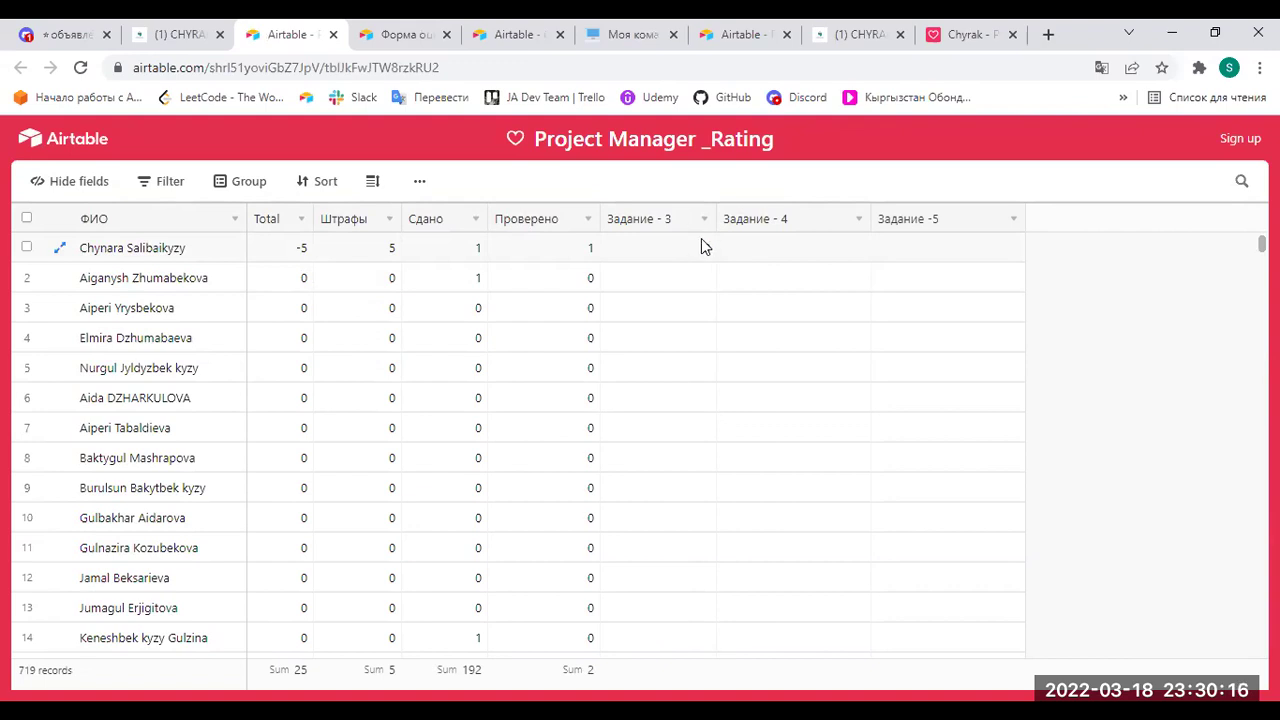
pyautogui.click(176, 36)
# Collapse Рейтинг and Учебный план, leaving the Cross-Check section expanded.
pyautogui.click(103, 348)
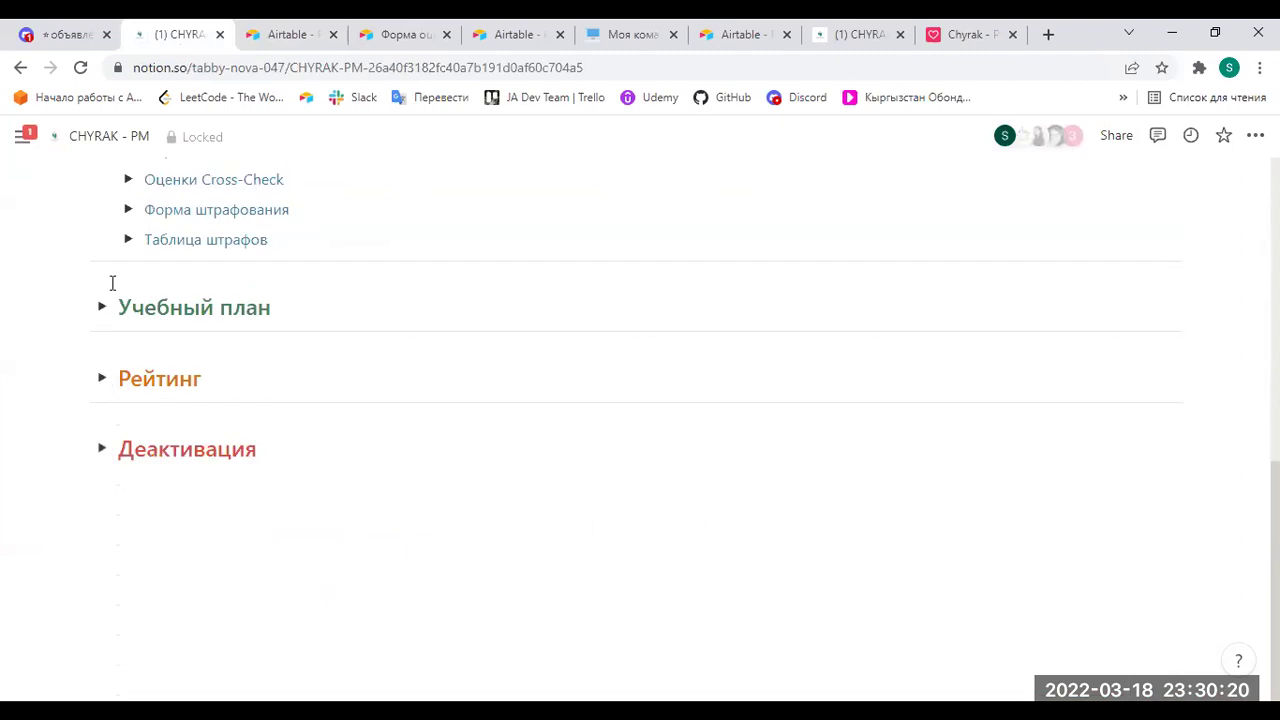
pyautogui.click(104, 307)
pyautogui.click(101, 287)
pyautogui.scroll(2, 230, 292)
pyautogui.click(103, 215)
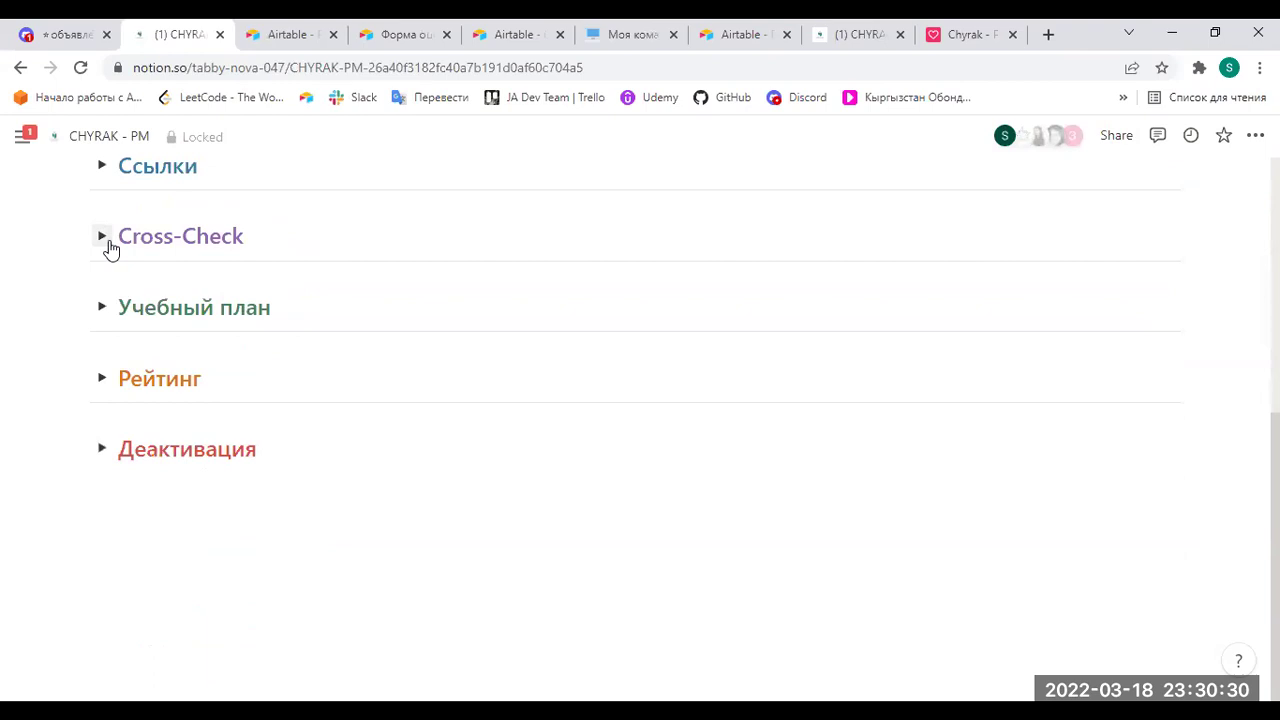
pyautogui.click(104, 240)
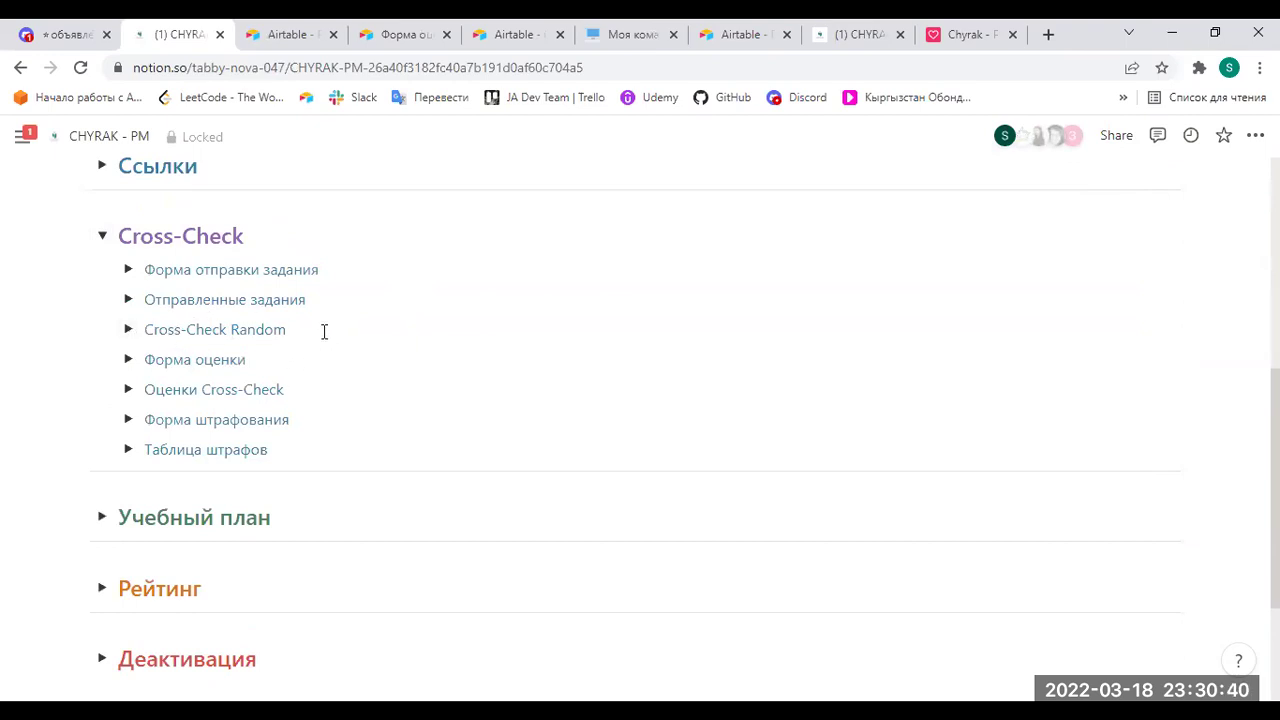
pyautogui.click(102, 236)
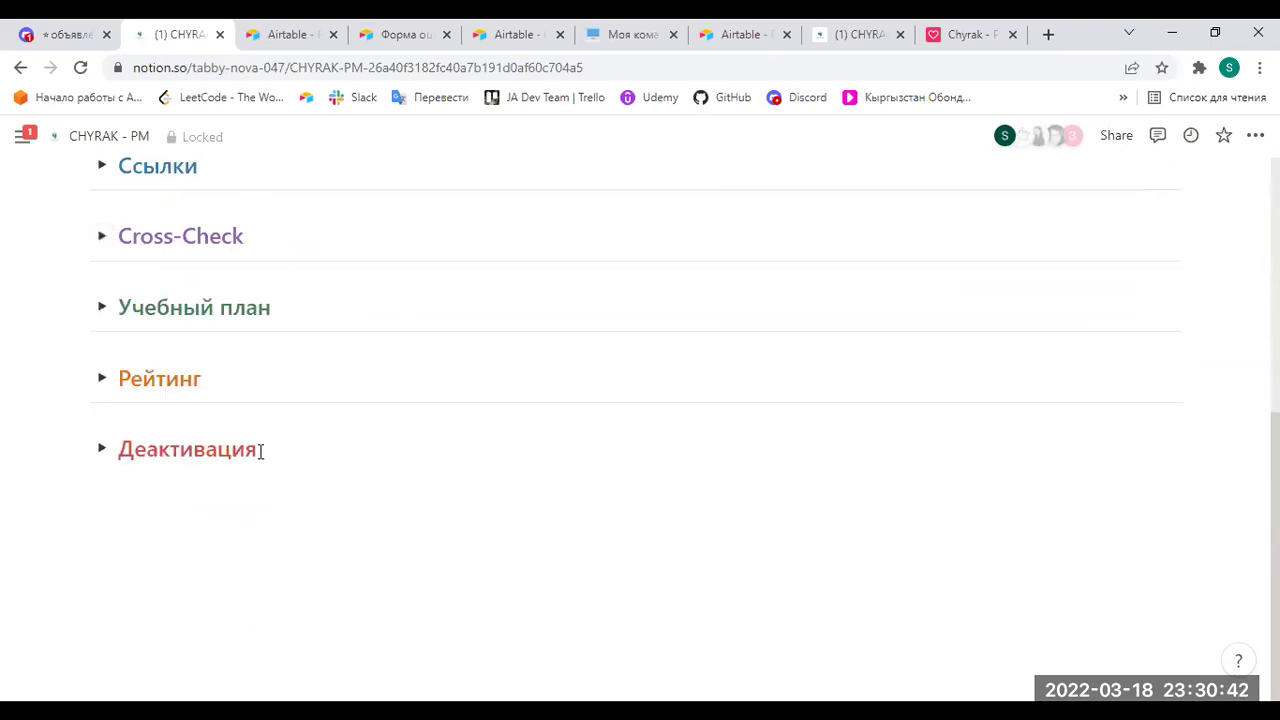
pyautogui.click(102, 236)
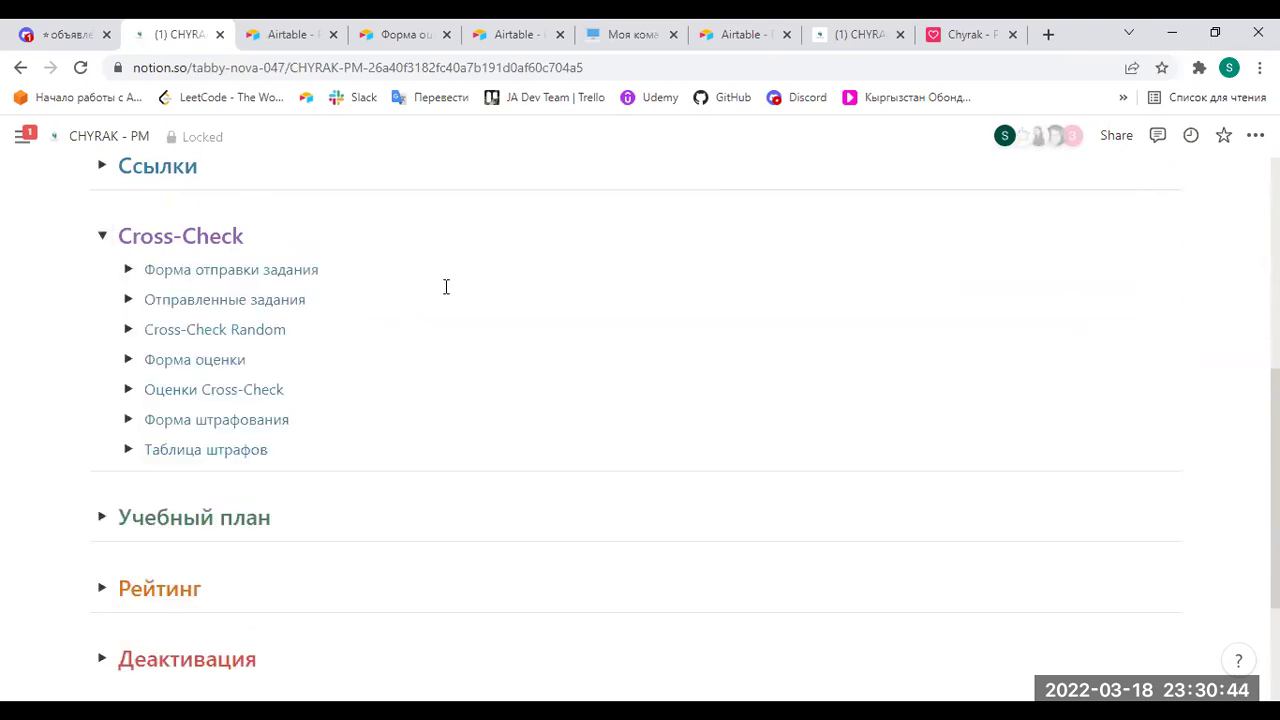
# Expand the Cross-Check Random and Отправленные задания embedded tables.
pyautogui.click(127, 329)
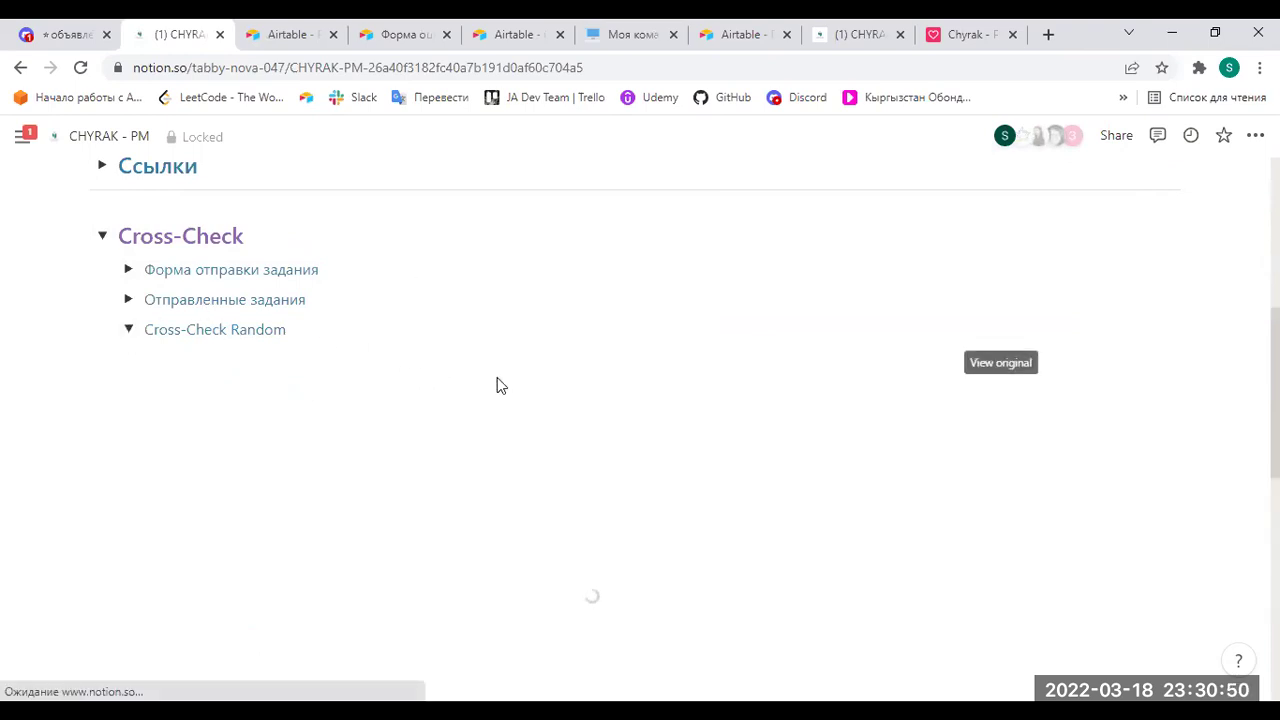
pyautogui.scroll(-2, 505, 393)
pyautogui.scroll(-4, 409, 437)
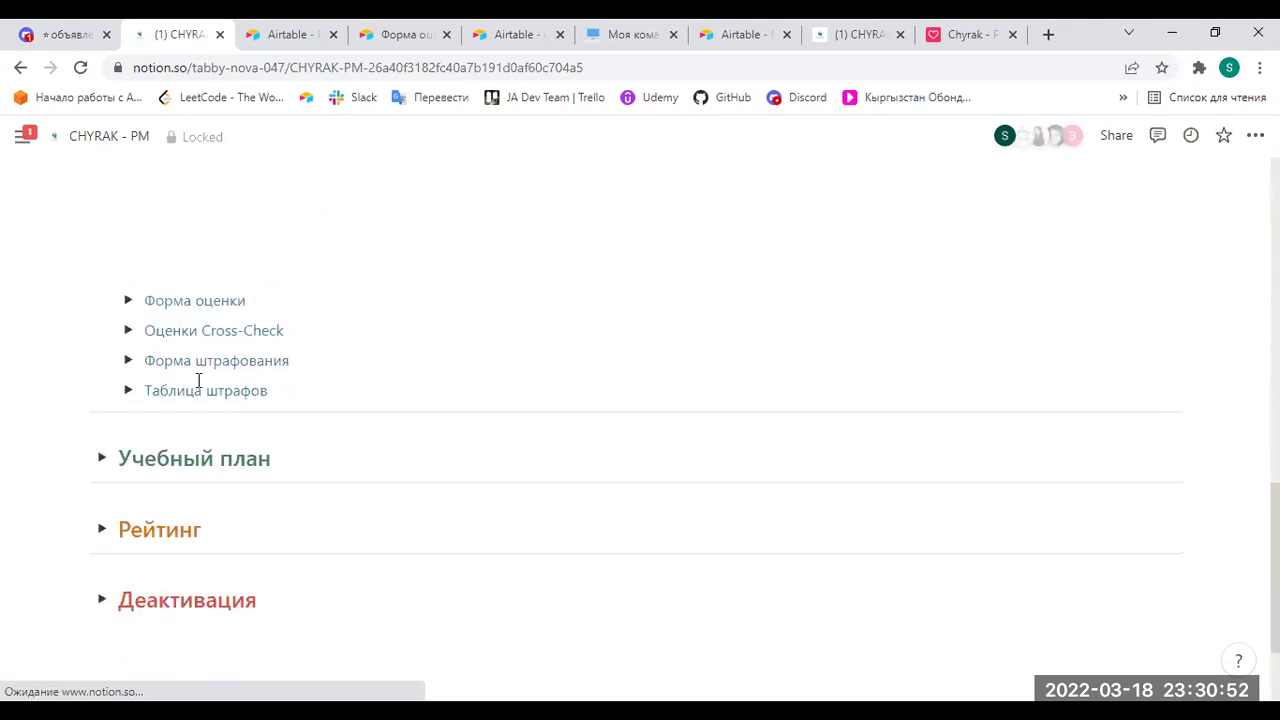
pyautogui.scroll(2, 194, 343)
pyautogui.scroll(10, 294, 357)
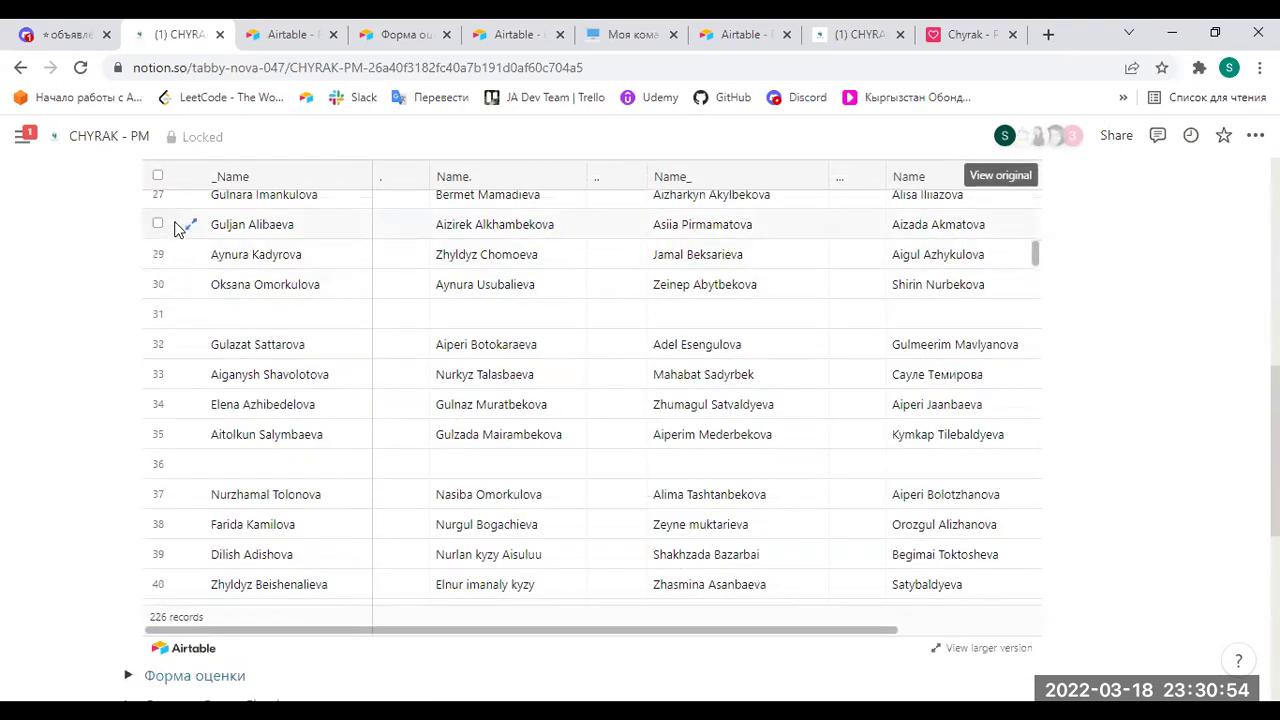
pyautogui.scroll(1, 1248, 360)
pyautogui.scroll(3, 1248, 360)
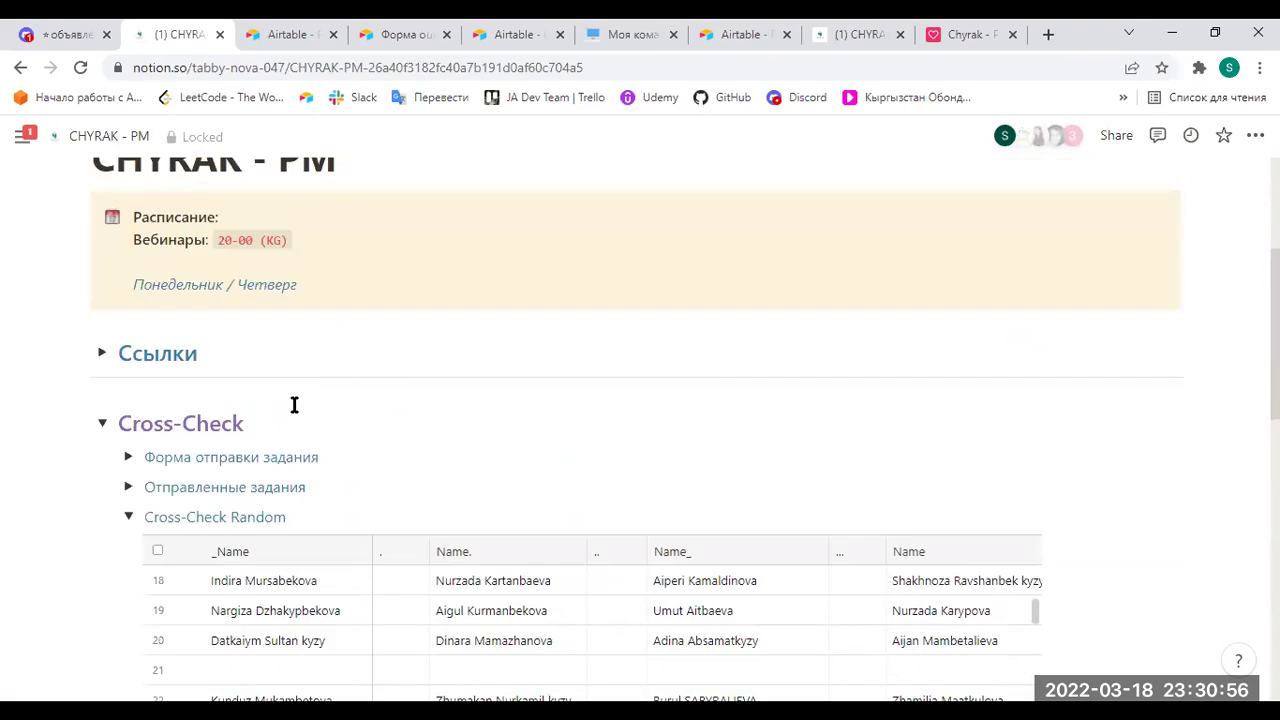
pyautogui.click(128, 487)
pyautogui.scroll(-3, 529, 440)
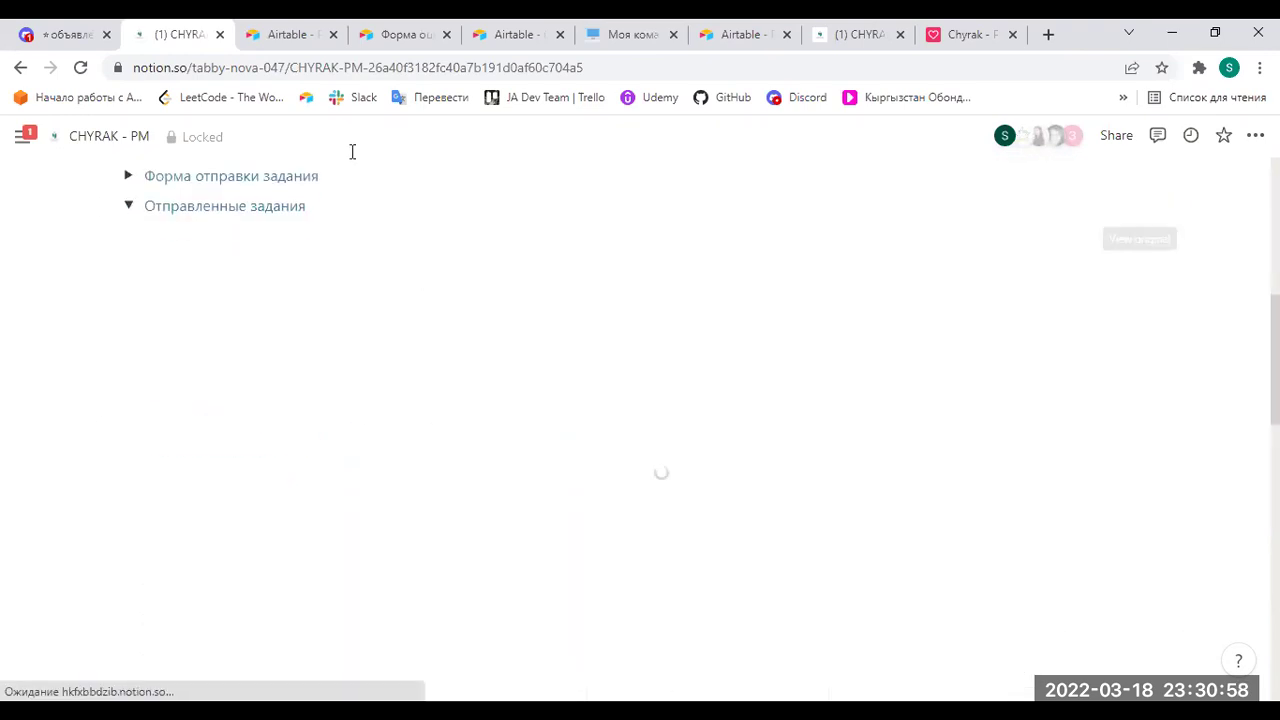
pyautogui.scroll(-3, 731, 448)
pyautogui.scroll(4, 989, 420)
# View the Отправленные задания - PM table in Airtable, then return to CHYRAK - PM.
pyautogui.click(1140, 336)
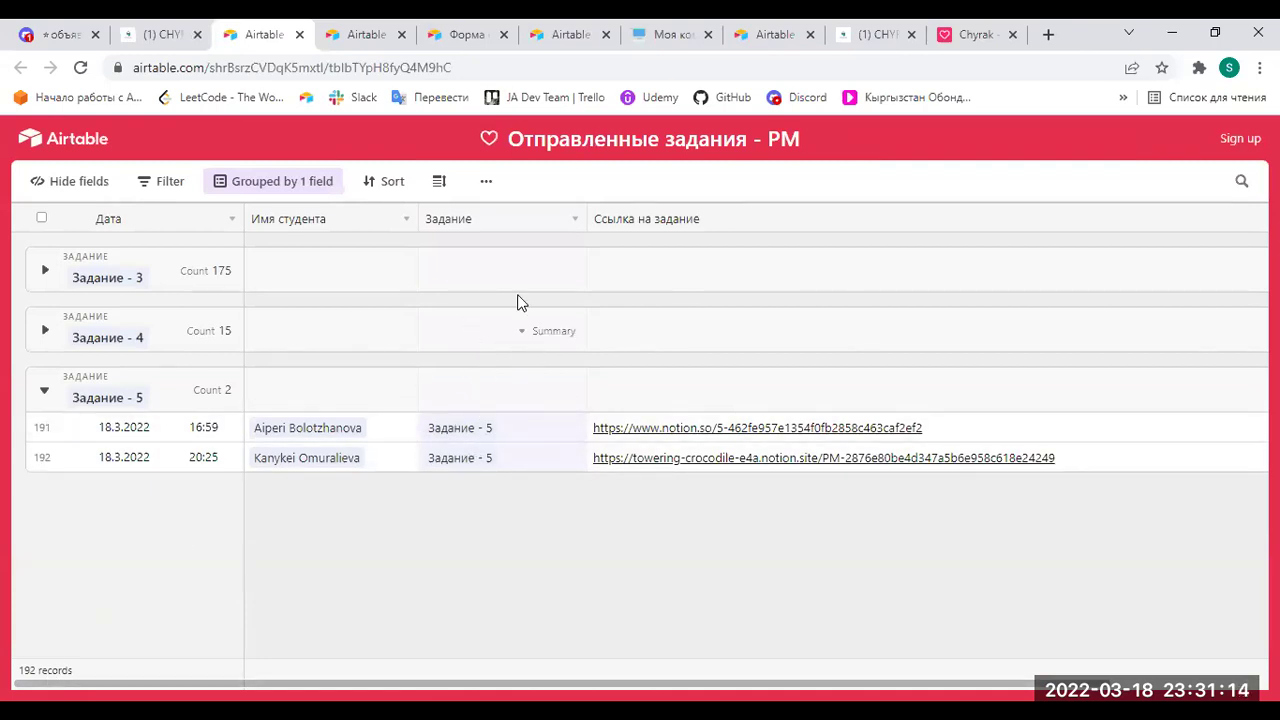
pyautogui.click(180, 34)
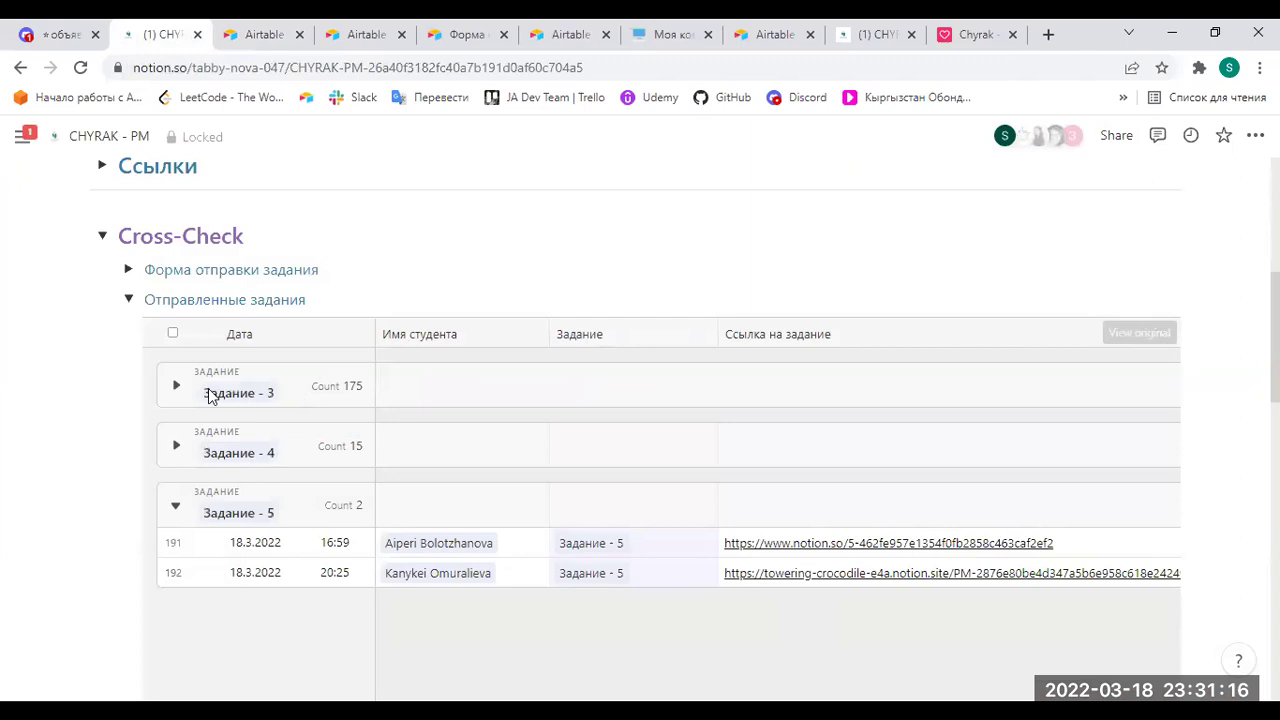
# Collapse Отправленные задания, expand Ссылки to show the Участницы list, and collapse Cross-Check Random.
pyautogui.click(128, 299)
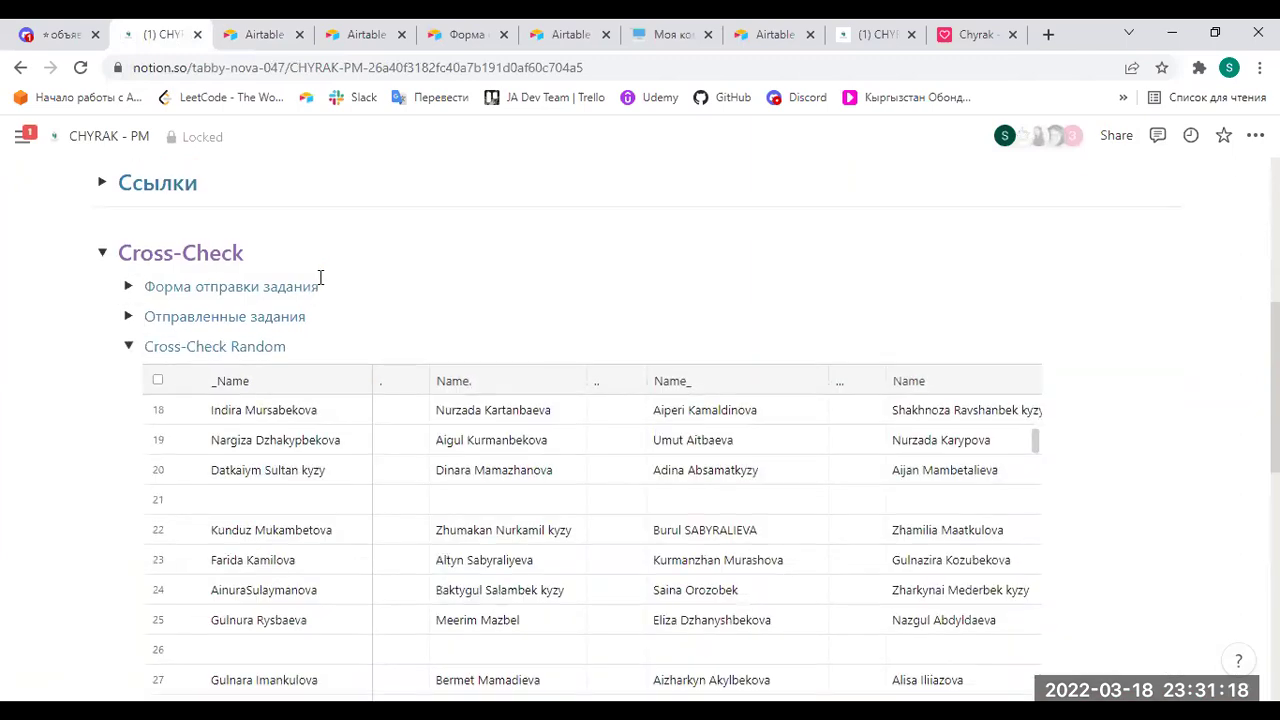
pyautogui.scroll(3, 317, 277)
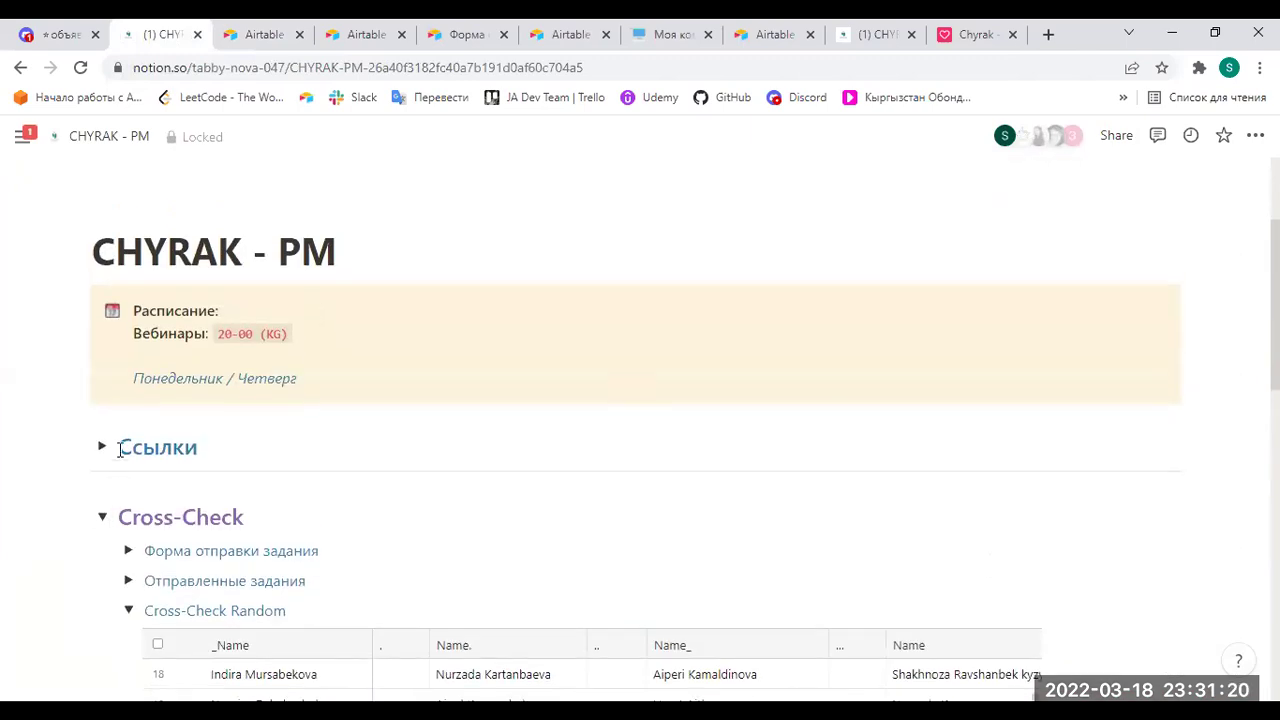
pyautogui.click(102, 447)
pyautogui.scroll(-2, 251, 440)
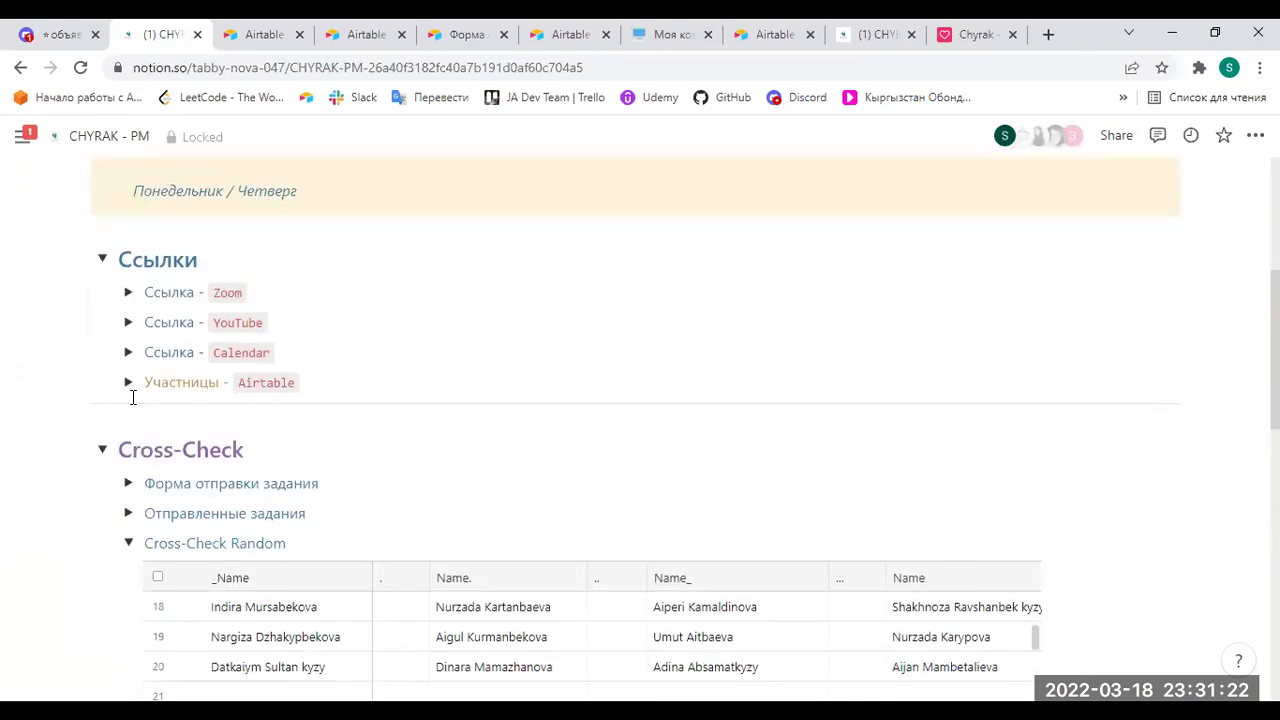
pyautogui.click(128, 382)
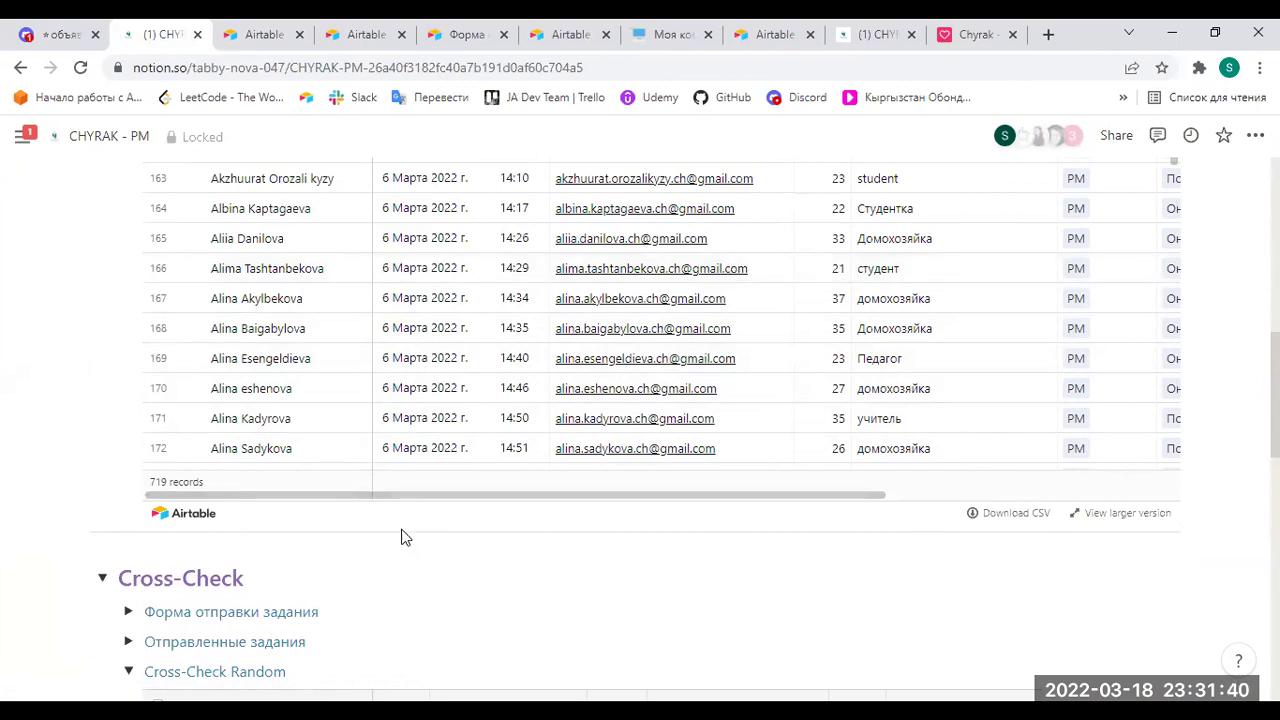
pyautogui.scroll(-3, 401, 538)
pyautogui.click(126, 392)
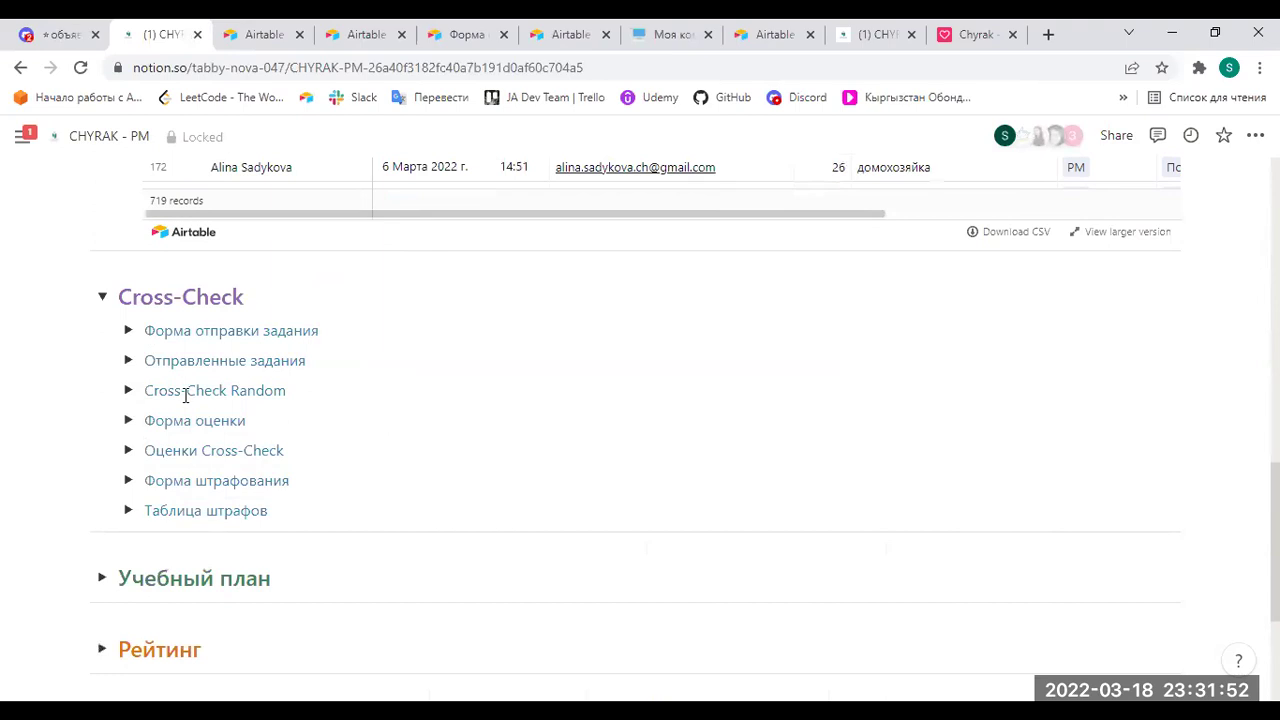
# Expand Отправленные задания, reveal the Задание - 4 group, and open the table in Airtable.
pyautogui.click(128, 360)
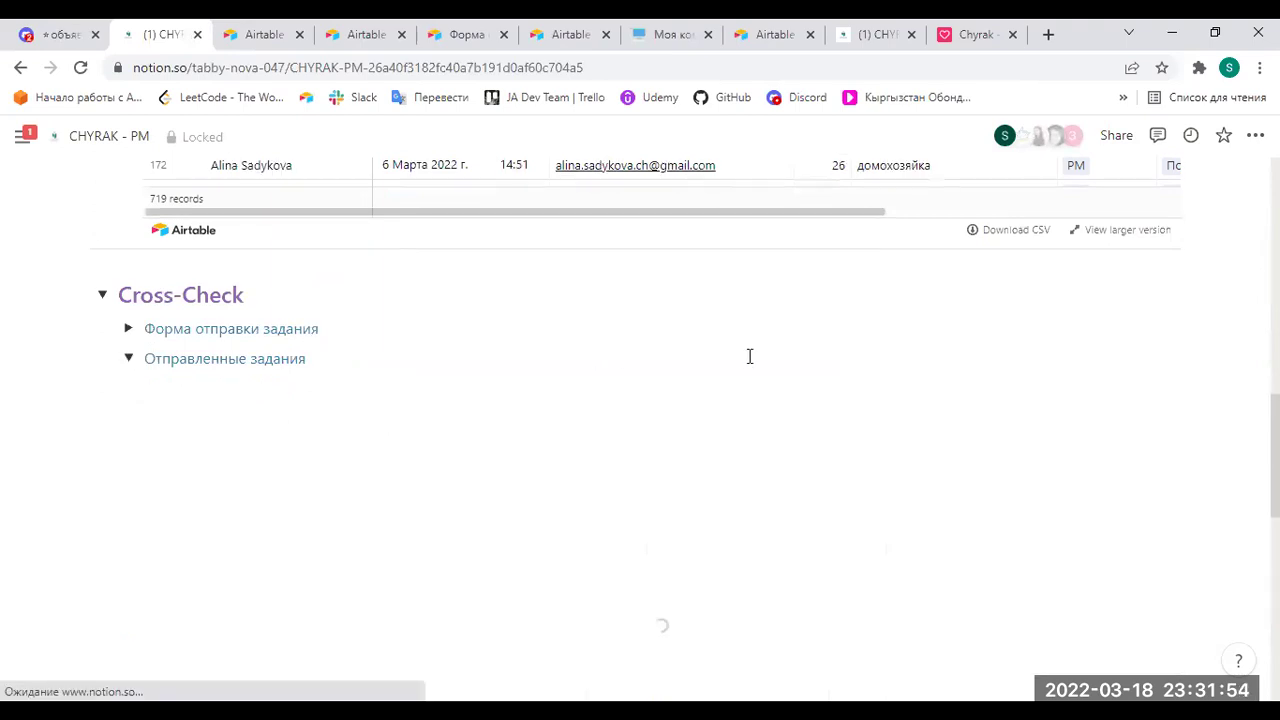
pyautogui.scroll(-2, 517, 374)
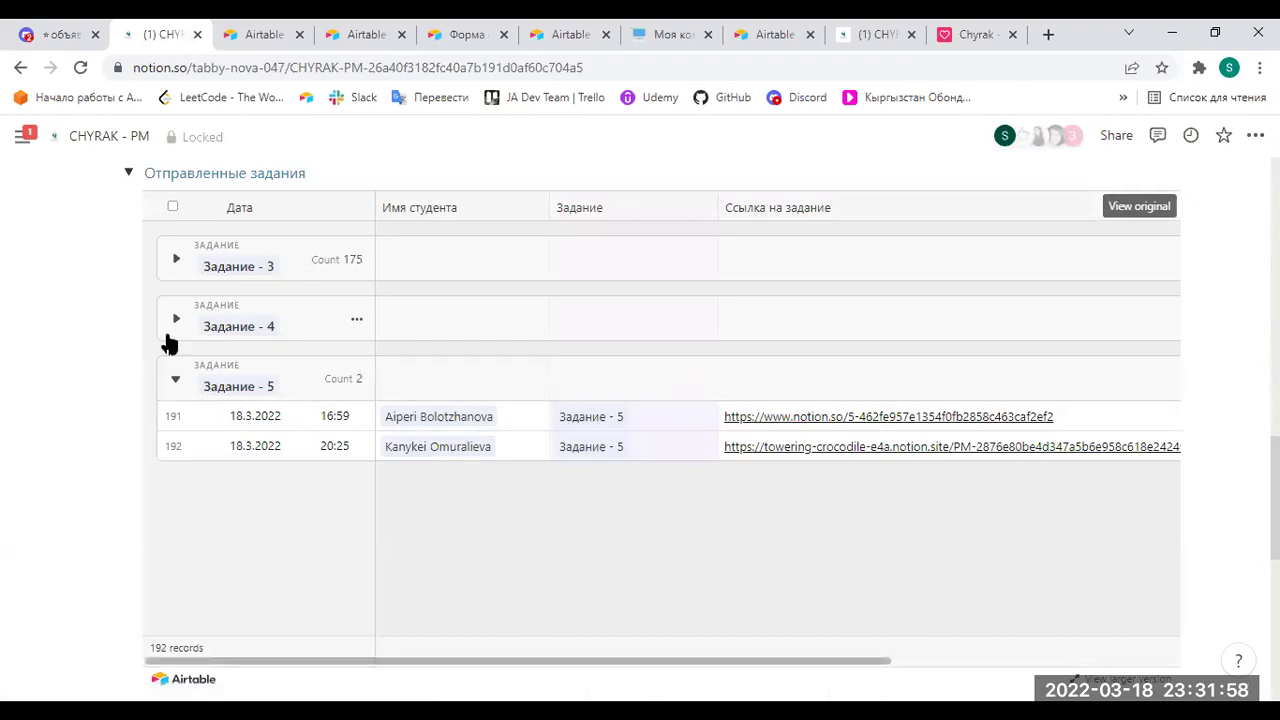
pyautogui.click(176, 318)
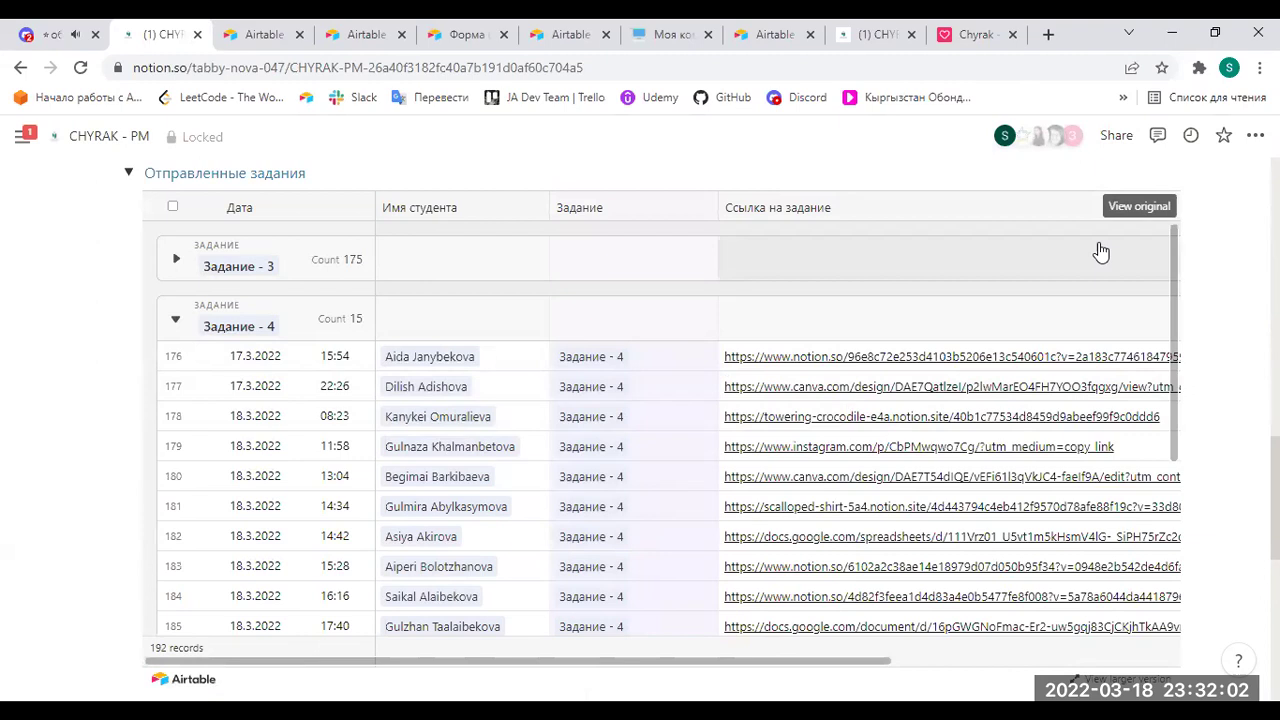
pyautogui.click(1125, 208)
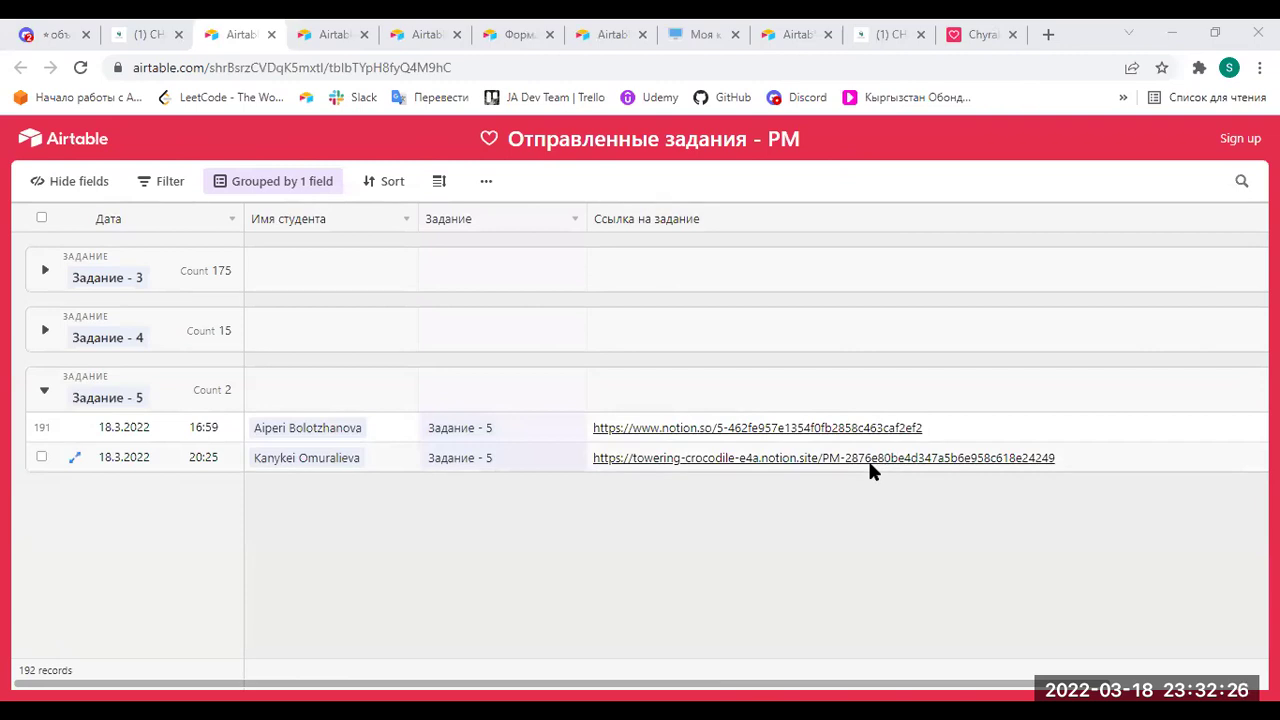
# Expand Задание - 4 and open row 177's submitted Canva presentation link.
pyautogui.click(45, 331)
pyautogui.click(766, 401)
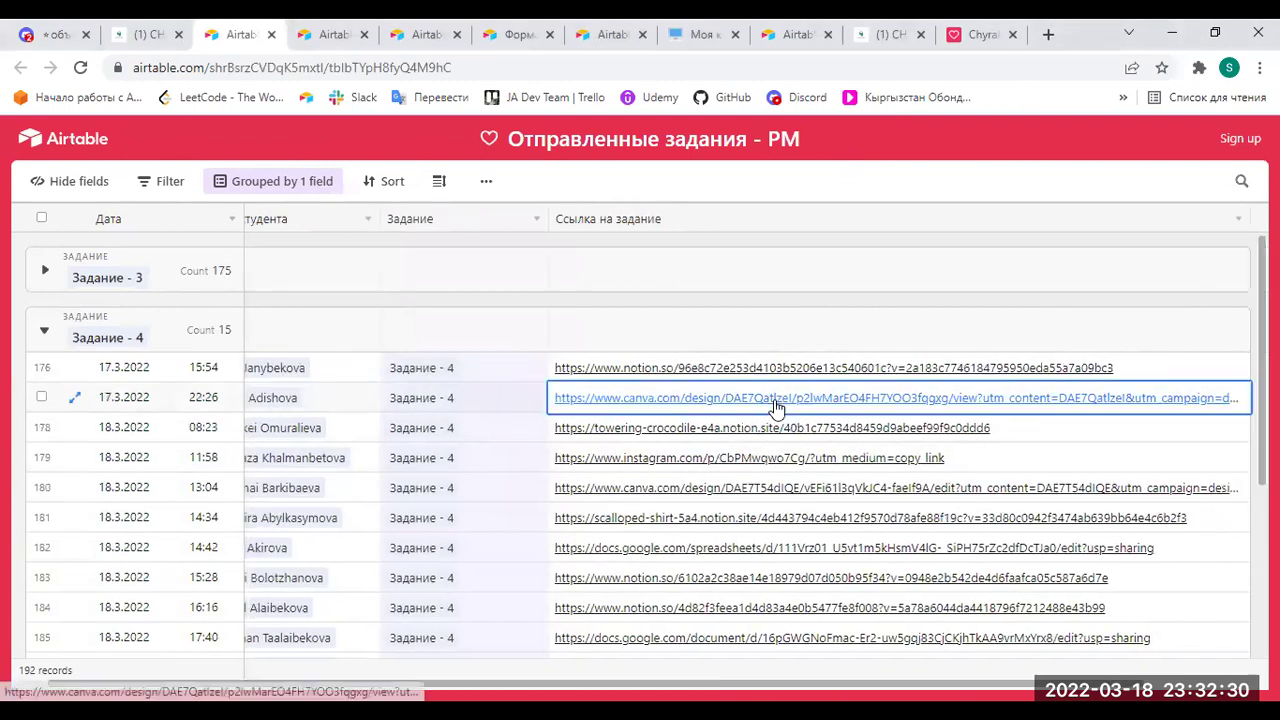
pyautogui.click(760, 400)
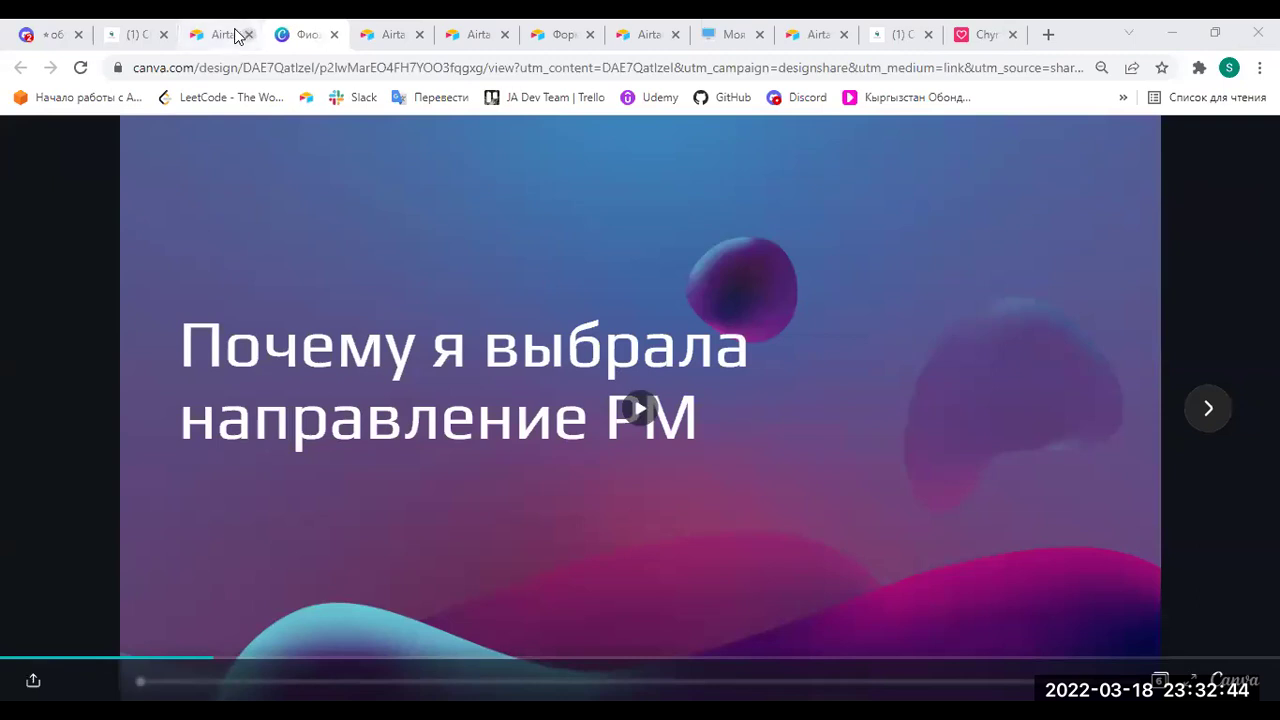
# Switch back from Canva to the Airtable Отправленные задания - PM tab with Ctrl+Shift+Tab.
pyautogui.hotkey('ctrl', 'shift', 'Tab')
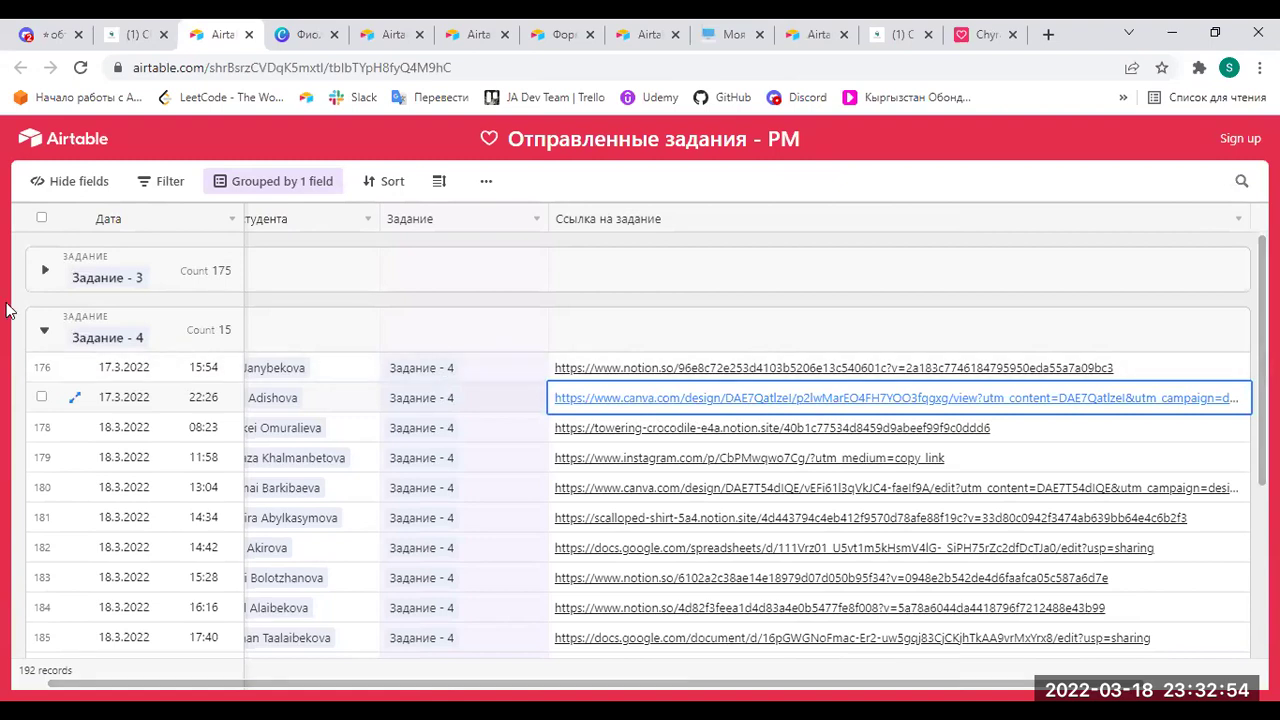
# Expand the Задание - 3 group and open row 1's Google Drive submission, Zadanie 3 PM.pdf.
pyautogui.click(44, 272)
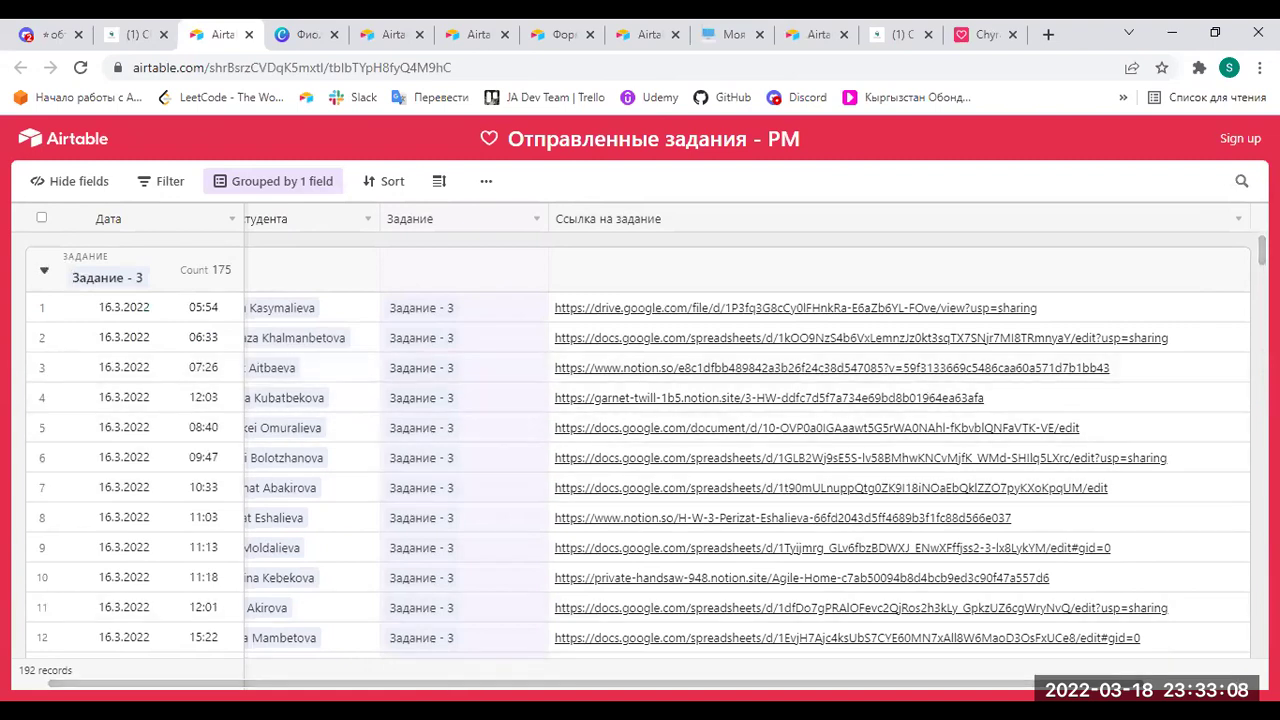
pyautogui.hscroll(-1, 300, 673)
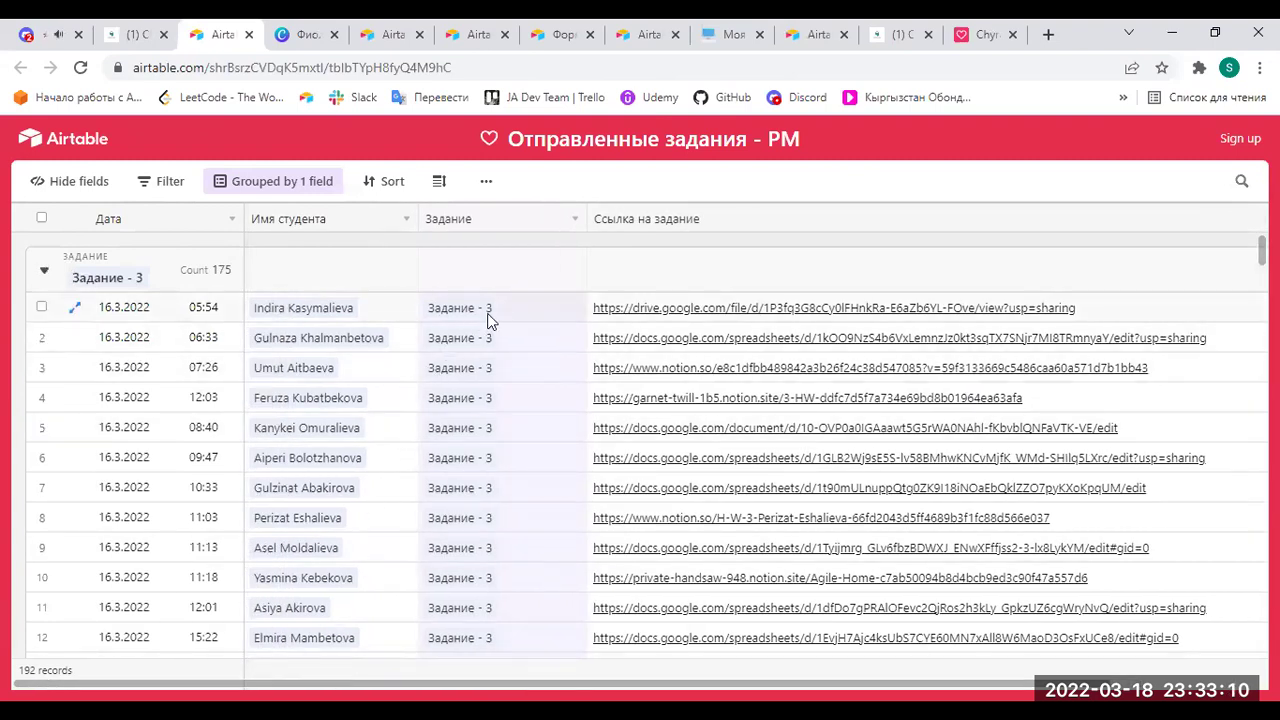
pyautogui.click(818, 314)
pyautogui.click(818, 312)
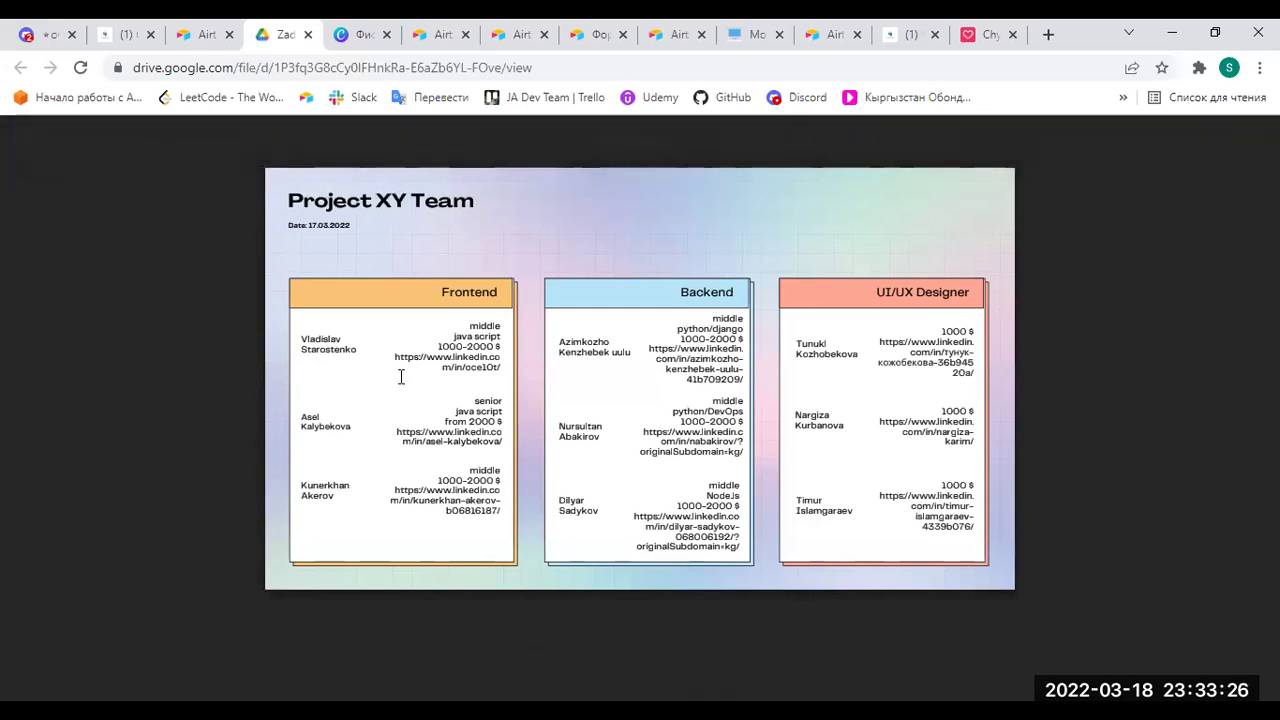
# Close the Google Drive tab showing Zadanie 3 PM.pdf.
pyautogui.click(307, 34)
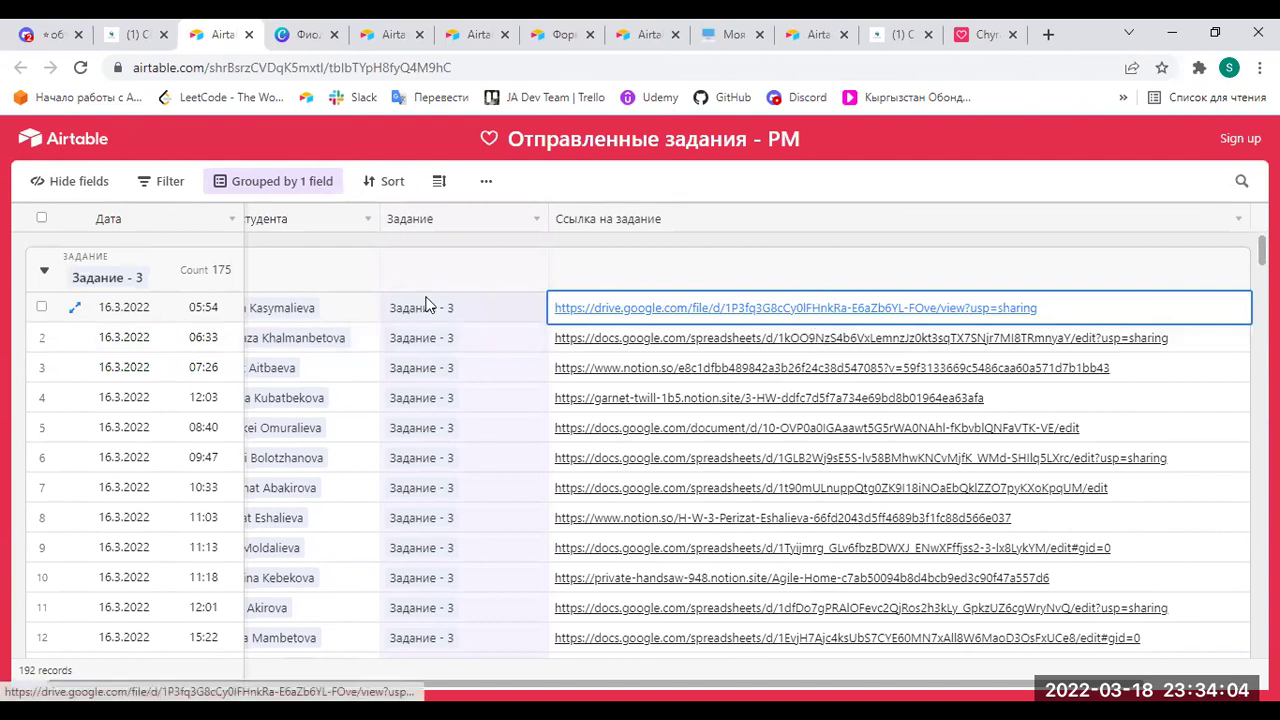
# Collapse the Задание 3, 4 and 5 groups (175, 15, 2) and switch to the Notion tab.
pyautogui.click(45, 272)
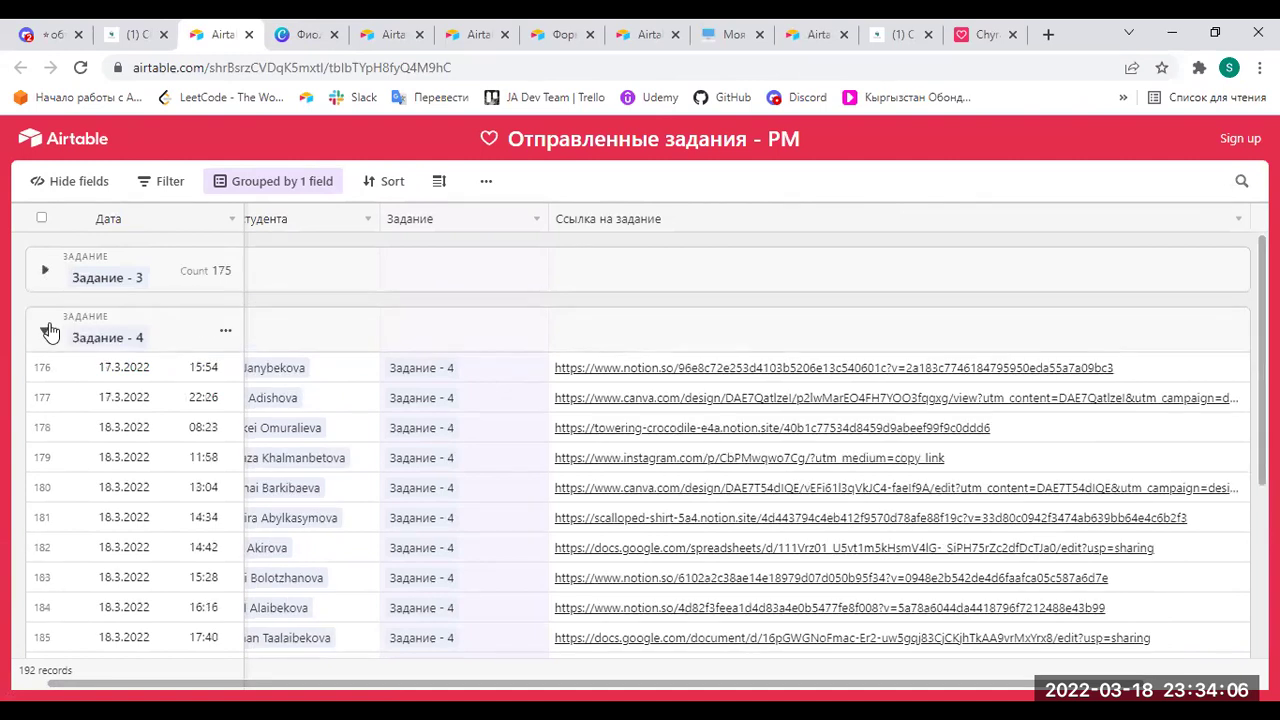
pyautogui.click(44, 330)
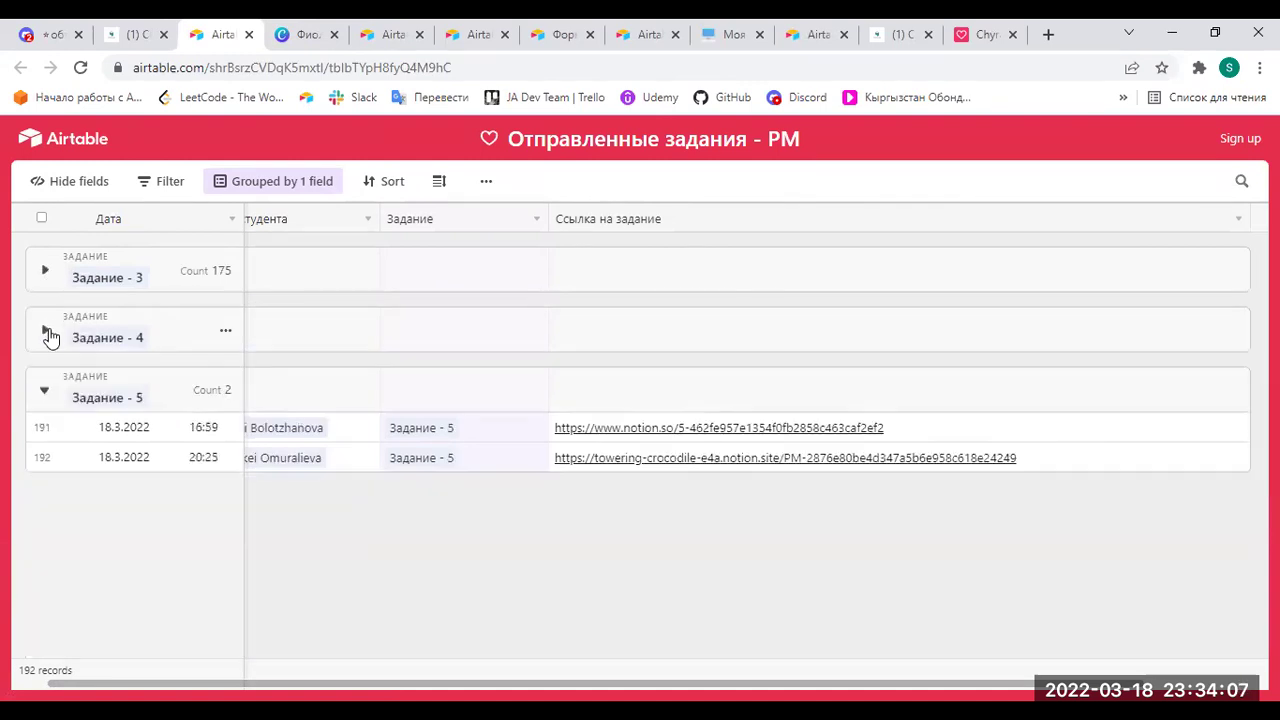
pyautogui.click(57, 397)
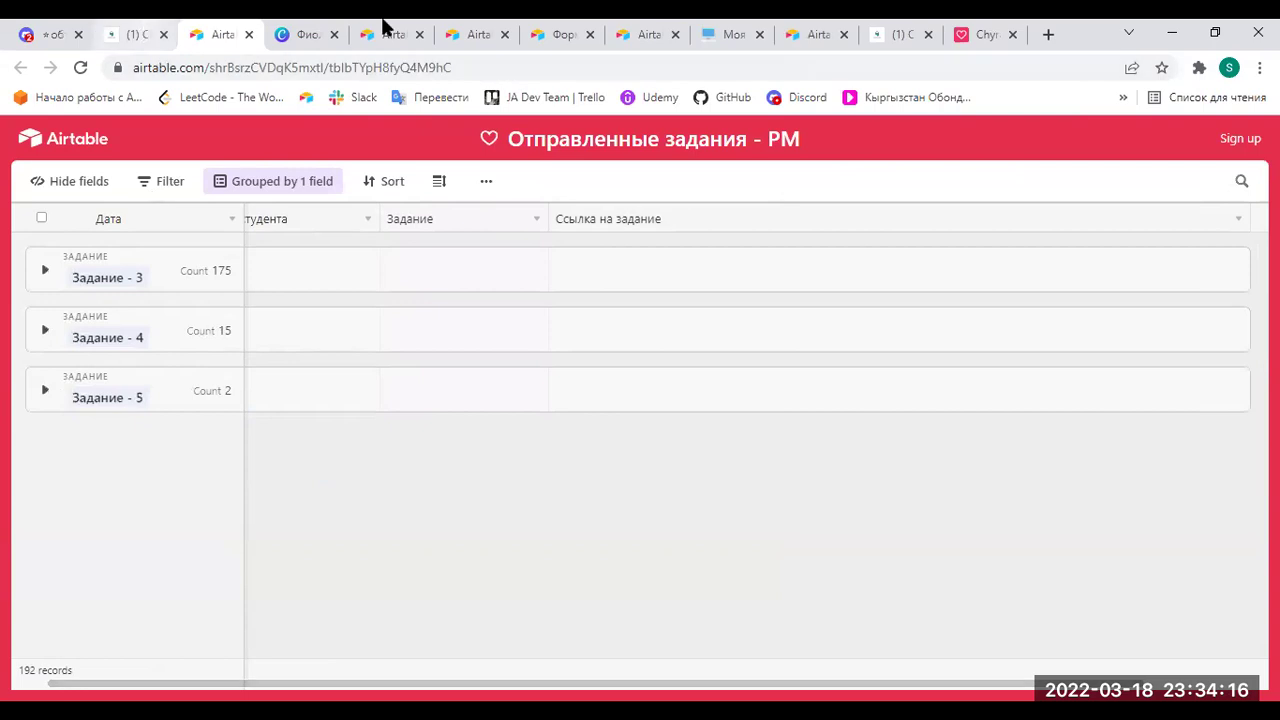
pyautogui.hotkey('ctrl', 'shift', 'Tab')
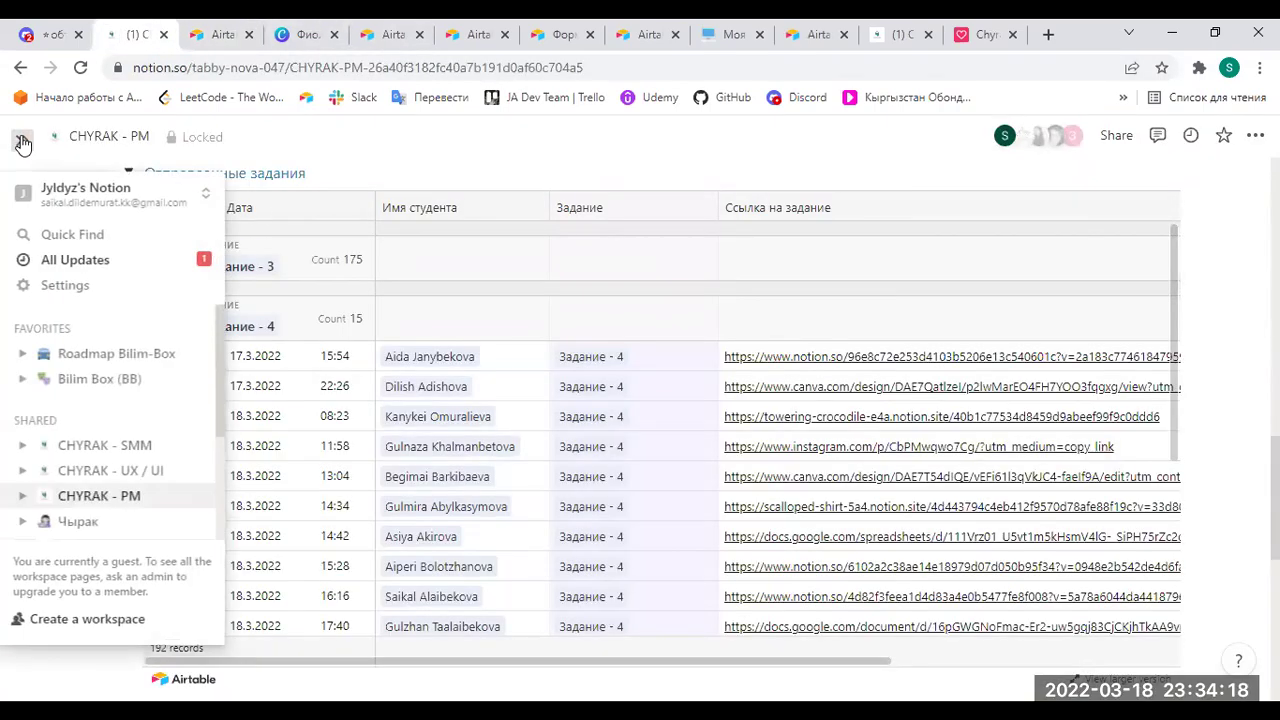
# Dock the Notion sidebar, collapse the Отправленные задания embed and expand Учебный план.
pyautogui.click(22, 143)
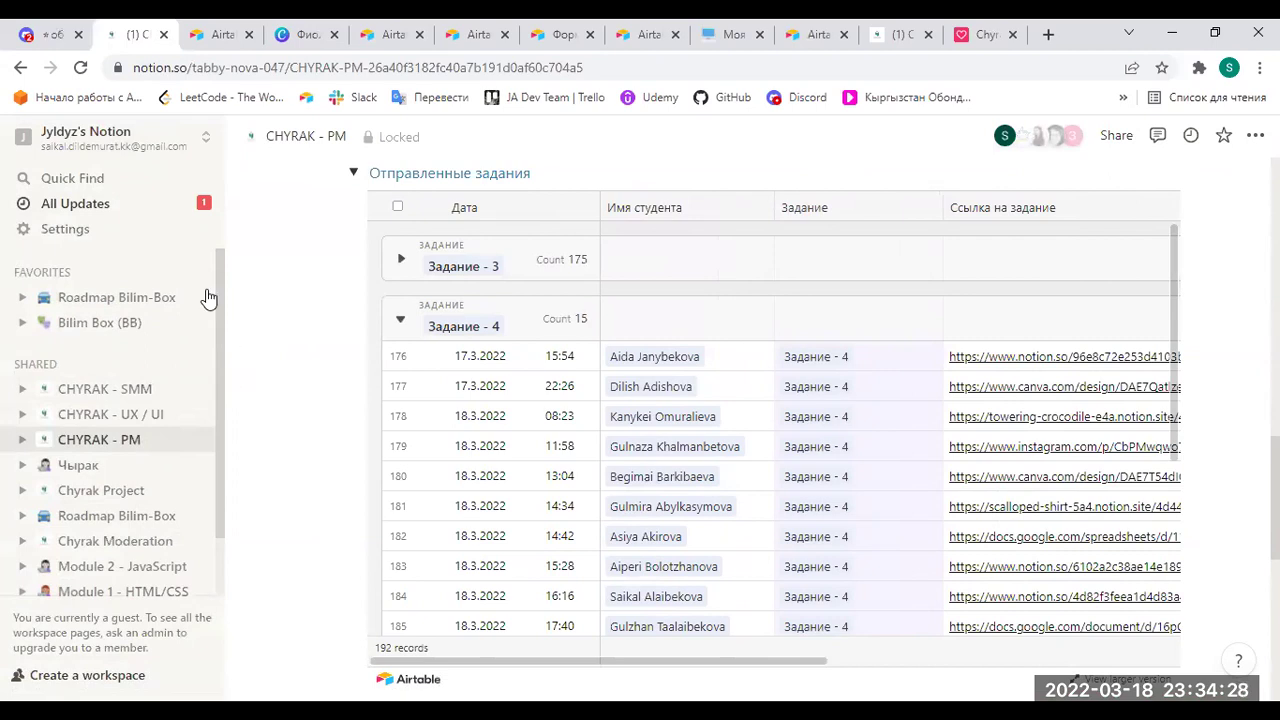
pyautogui.click(353, 173)
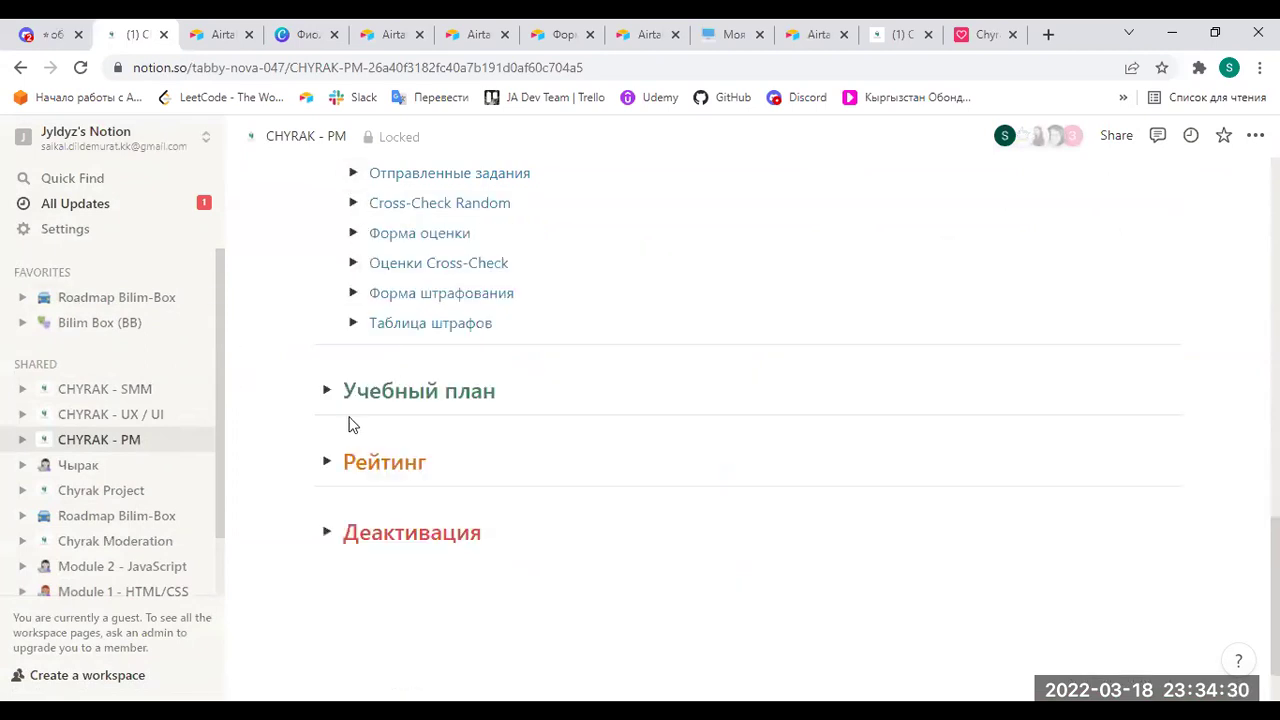
pyautogui.click(326, 391)
pyautogui.scroll(-3, 442, 534)
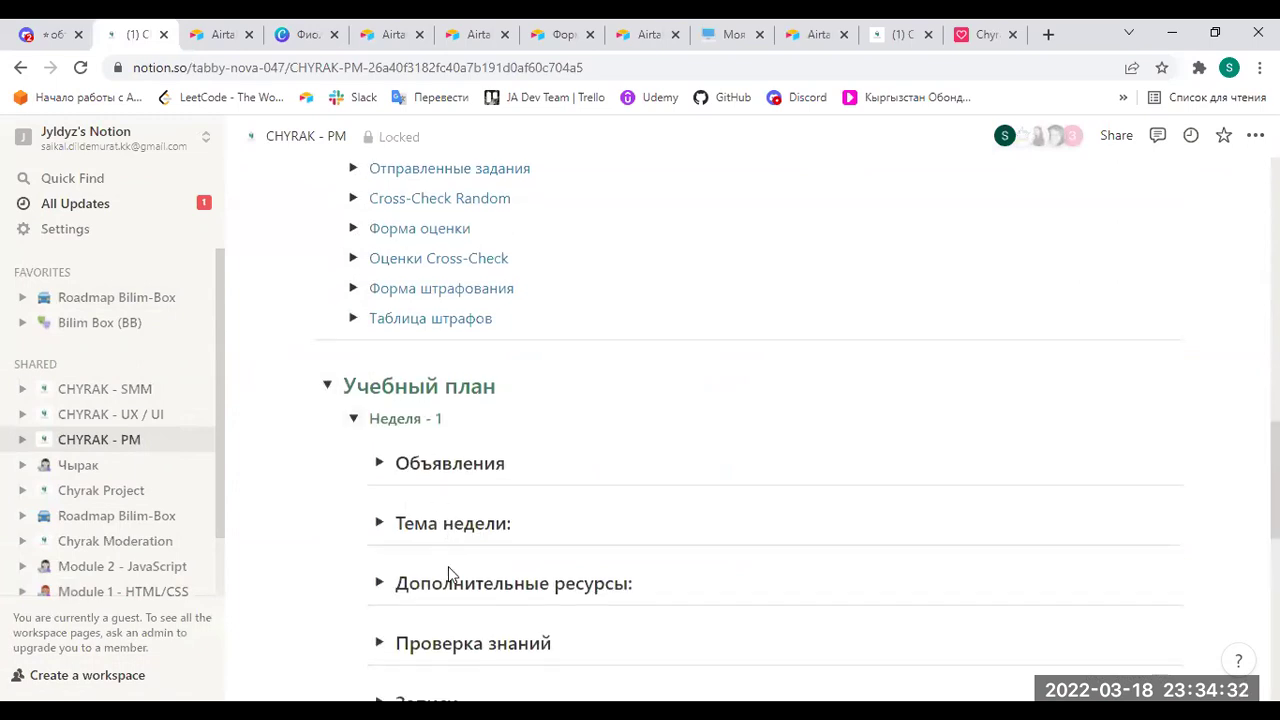
# Check Week 1's Проверка знаний table, then expand Week 2's Проверка знаний section.
pyautogui.click(380, 368)
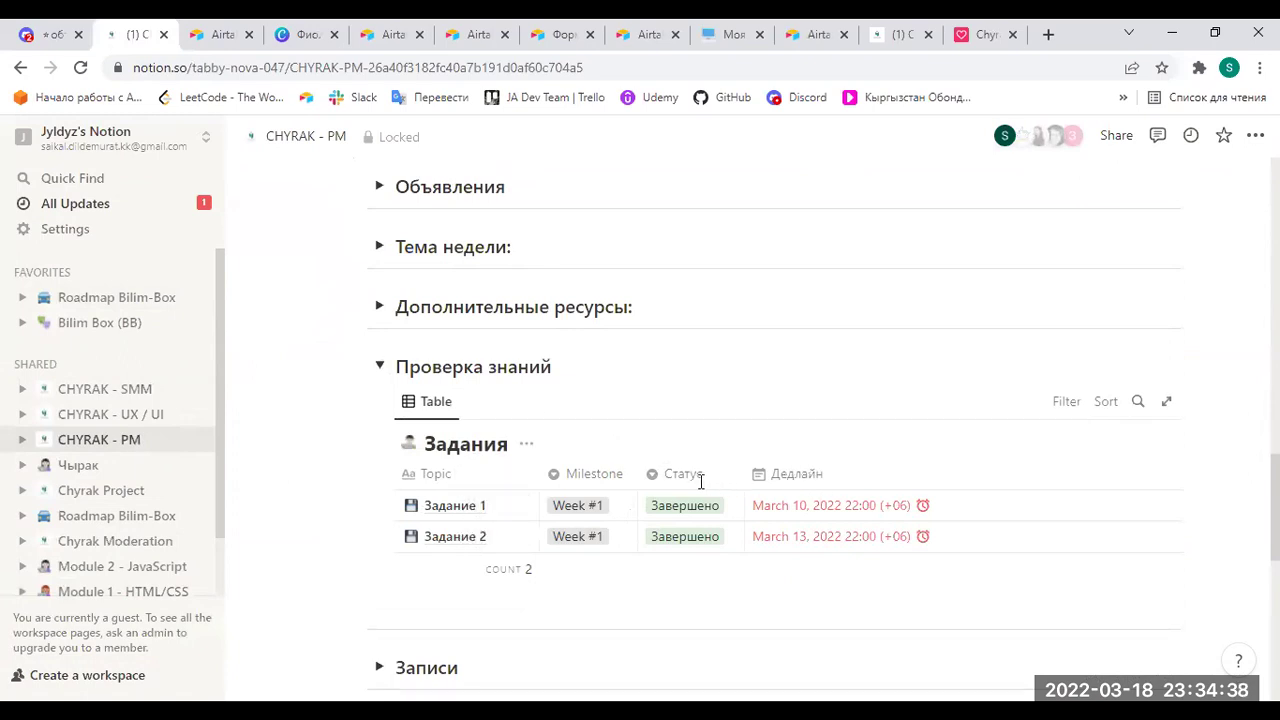
pyautogui.click(381, 366)
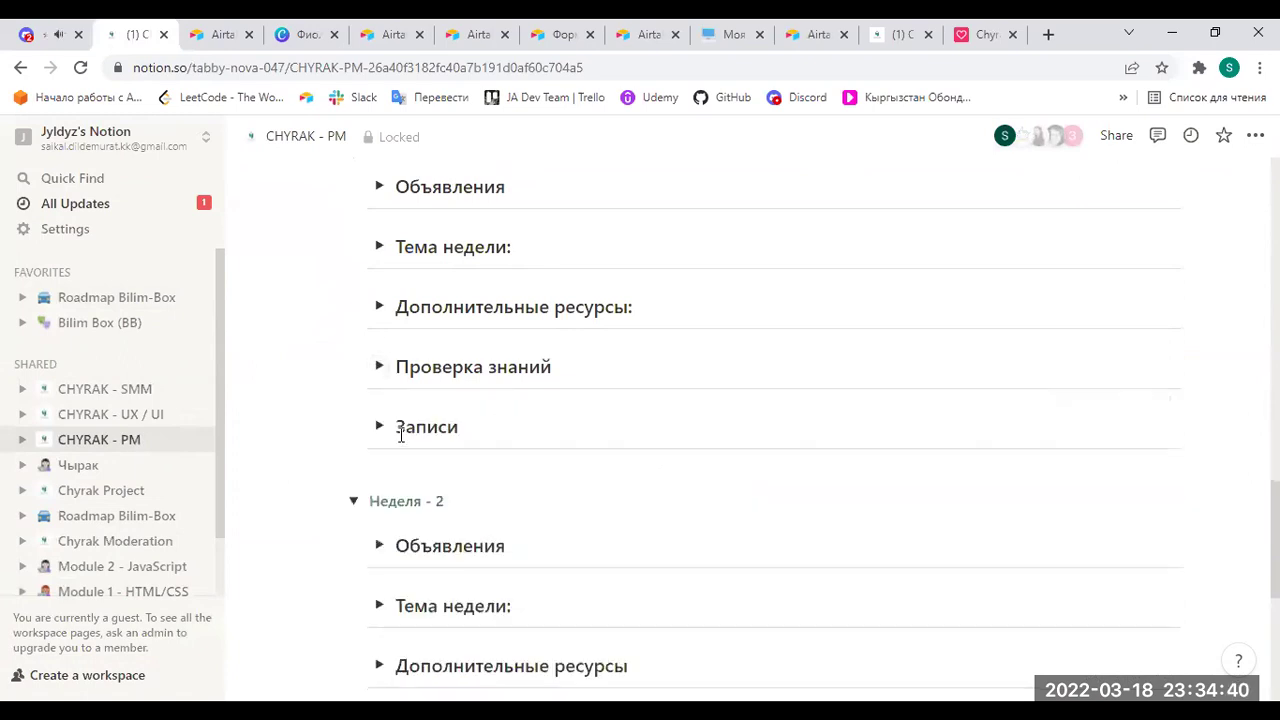
pyautogui.scroll(-2, 408, 462)
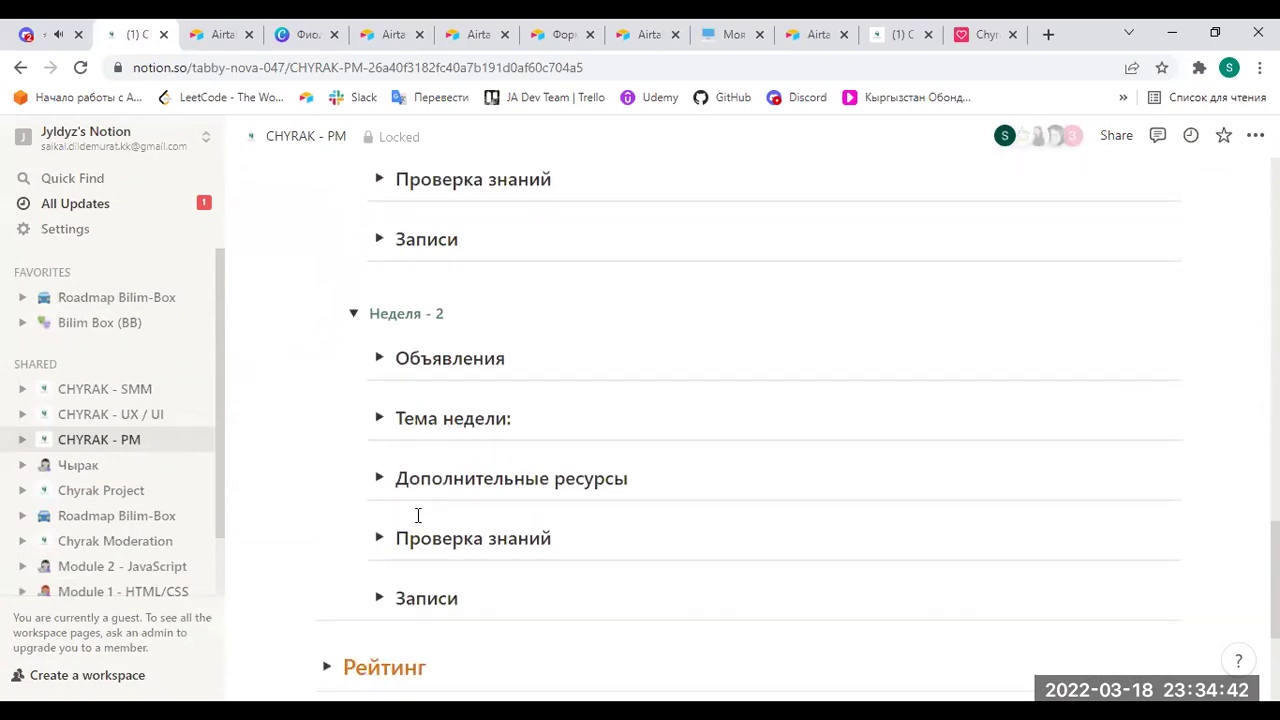
pyautogui.scroll(-1, 394, 523)
pyautogui.click(381, 444)
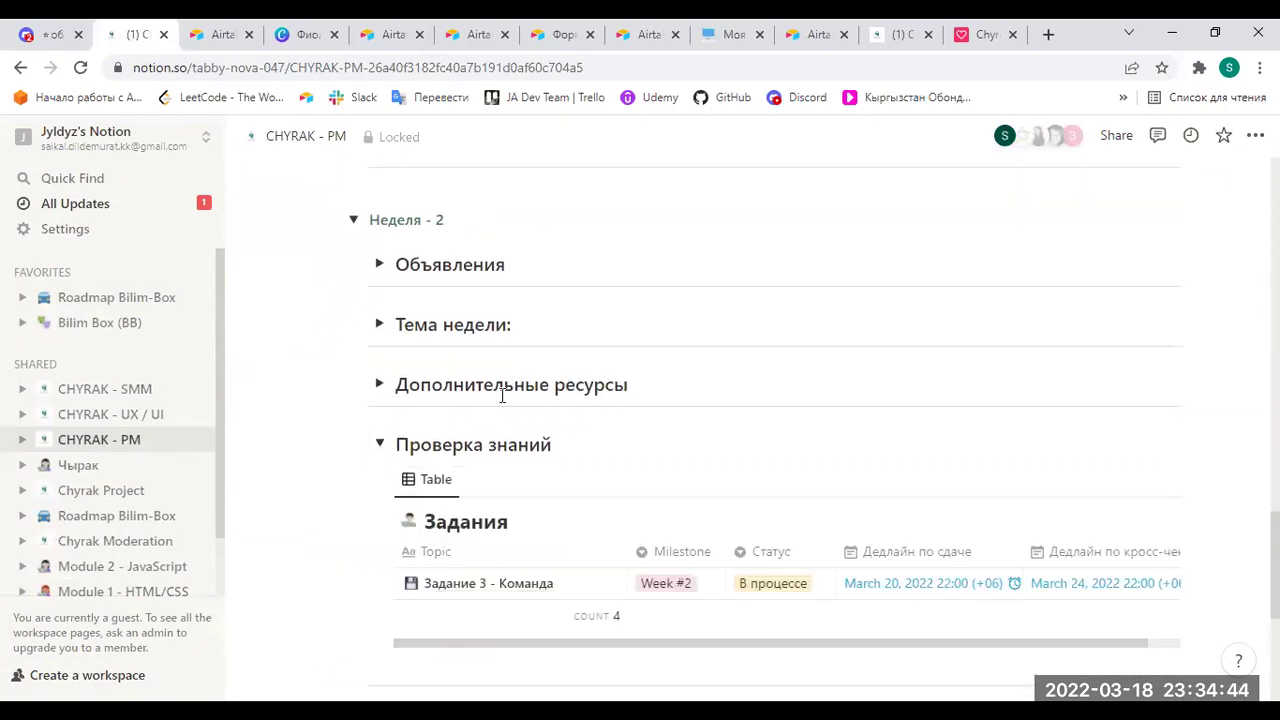
# Recheck Week 1's table, then select all rows of Week 2's Задания table.
pyautogui.scroll(3, 400, 380)
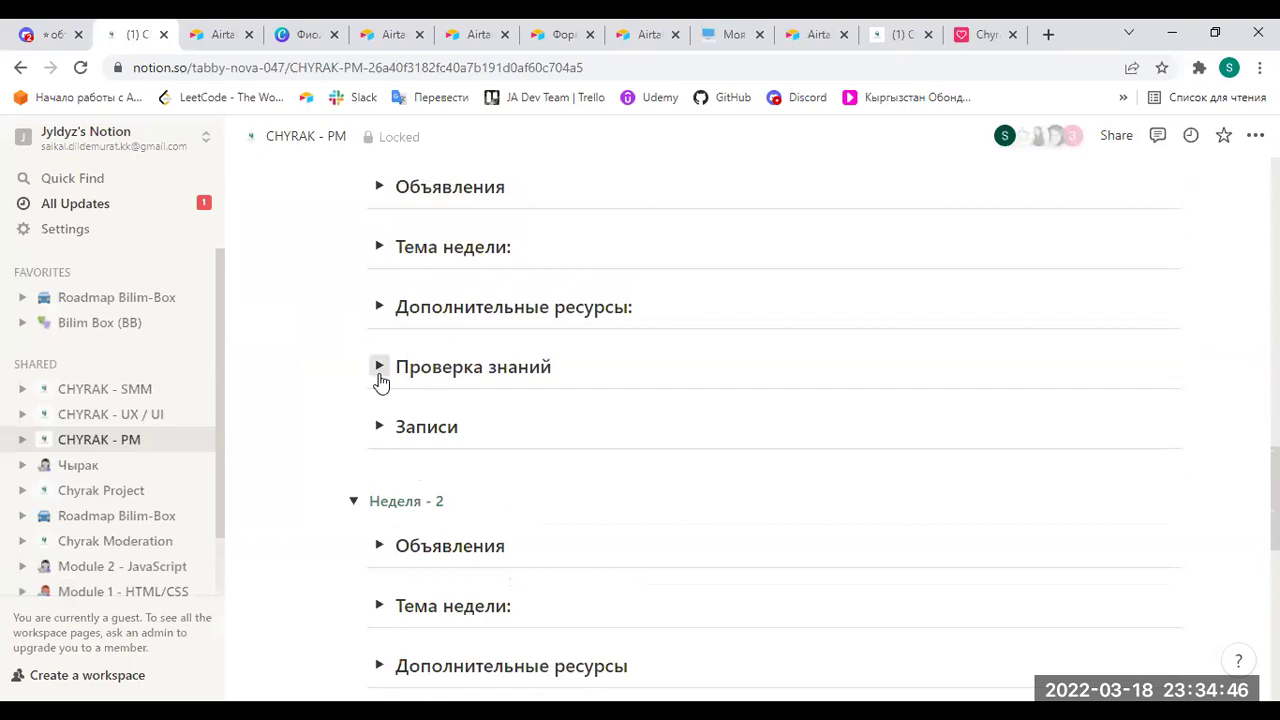
pyautogui.click(380, 368)
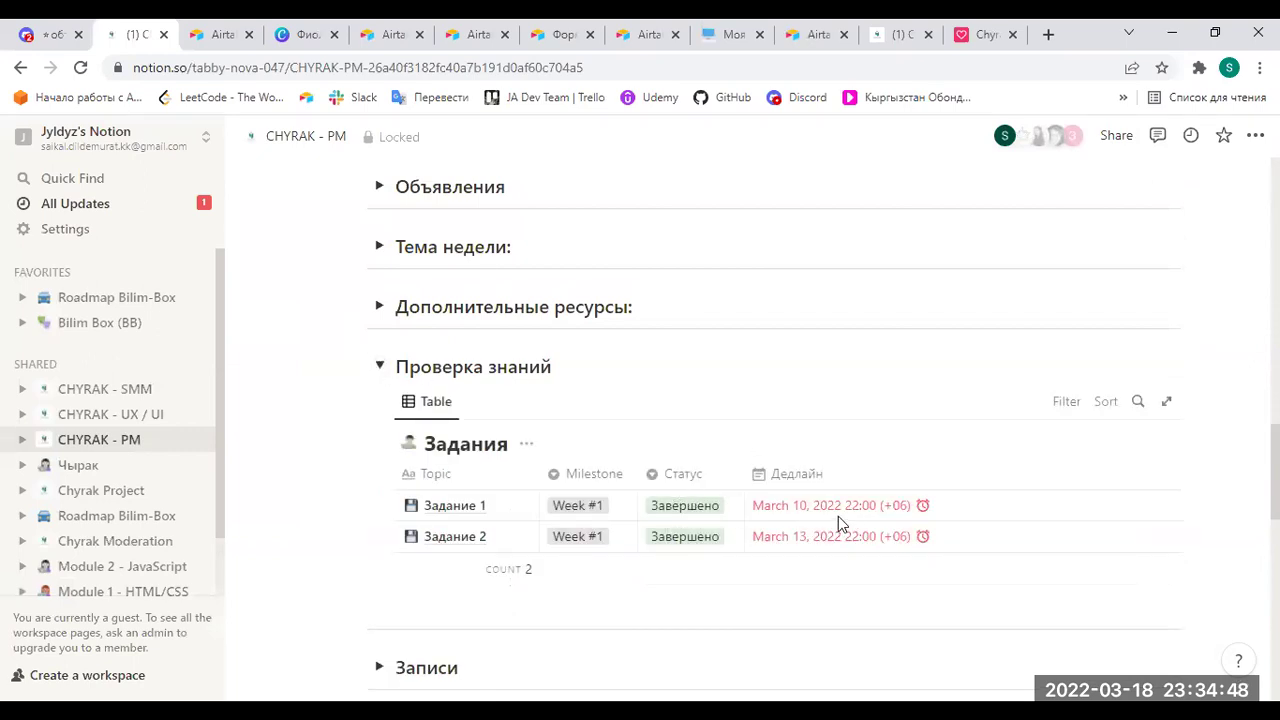
pyautogui.click(380, 368)
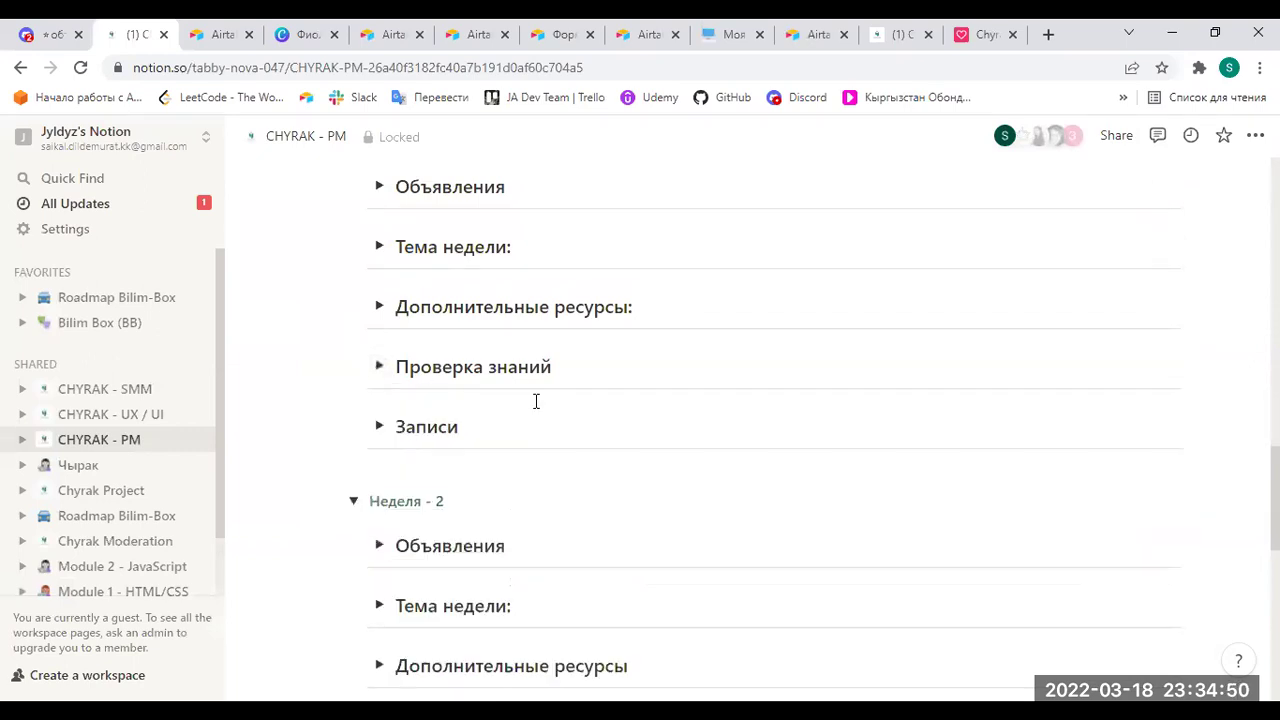
pyautogui.scroll(-2, 431, 403)
pyautogui.scroll(-3, 410, 428)
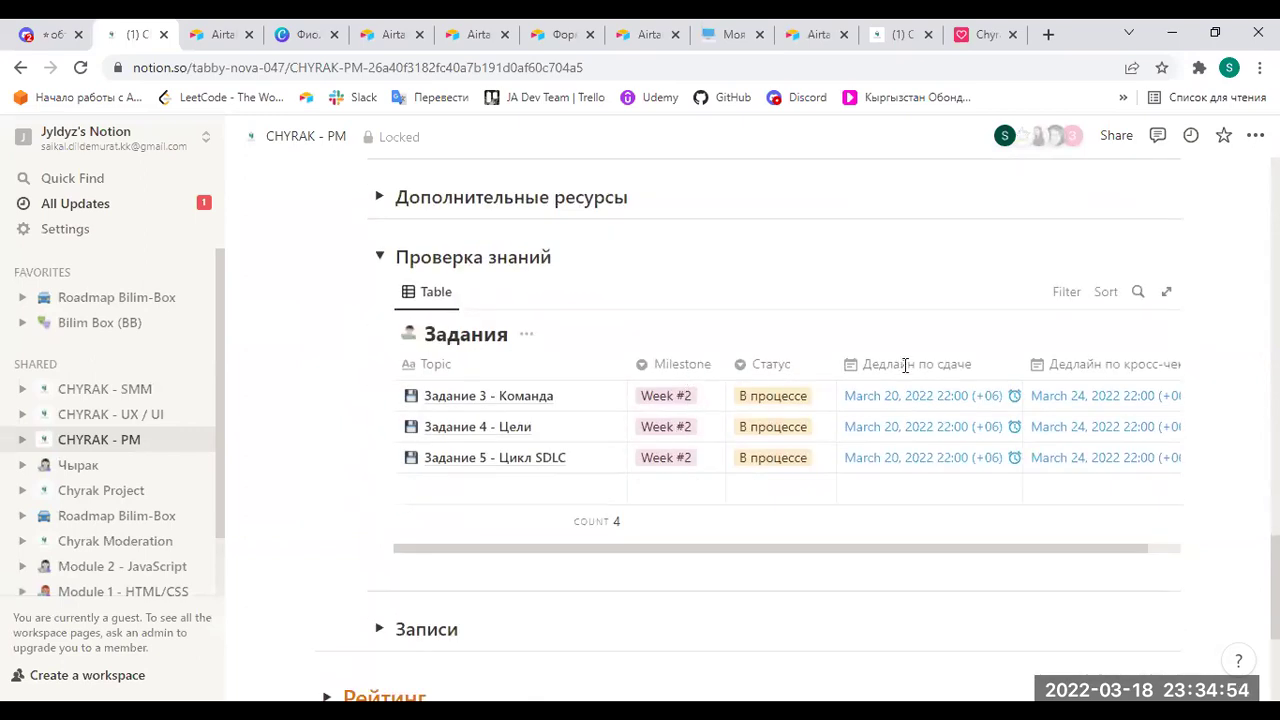
pyautogui.hotkey('ctrl', 'a')
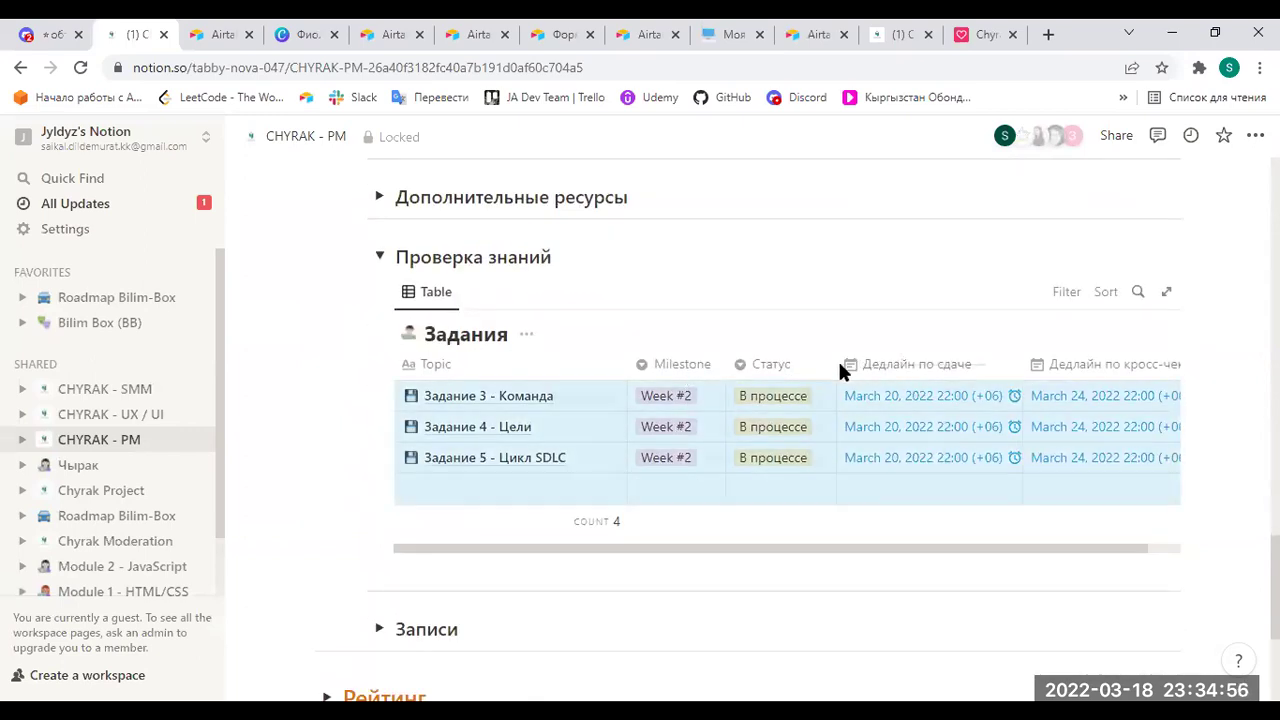
# Open the Задания database as a full page, listing Задание 3, 4 and 5.
pyautogui.click(1166, 291)
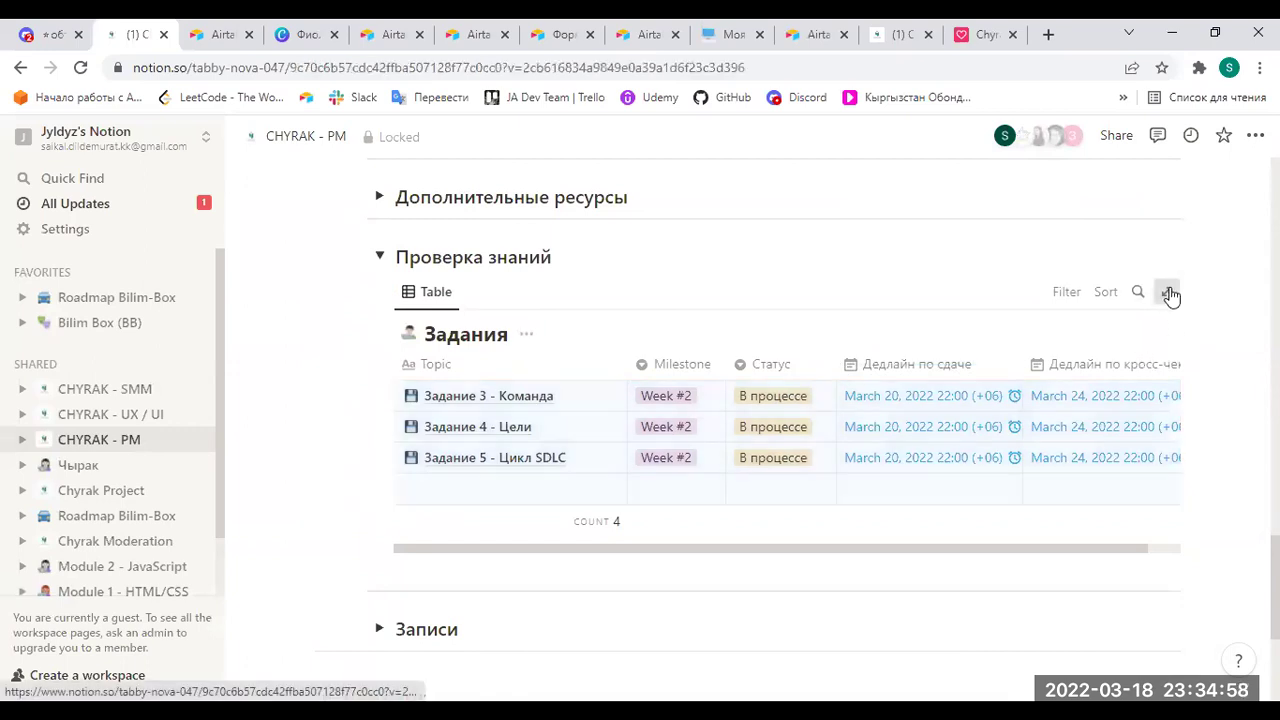
pyautogui.scroll(-1, 840, 468)
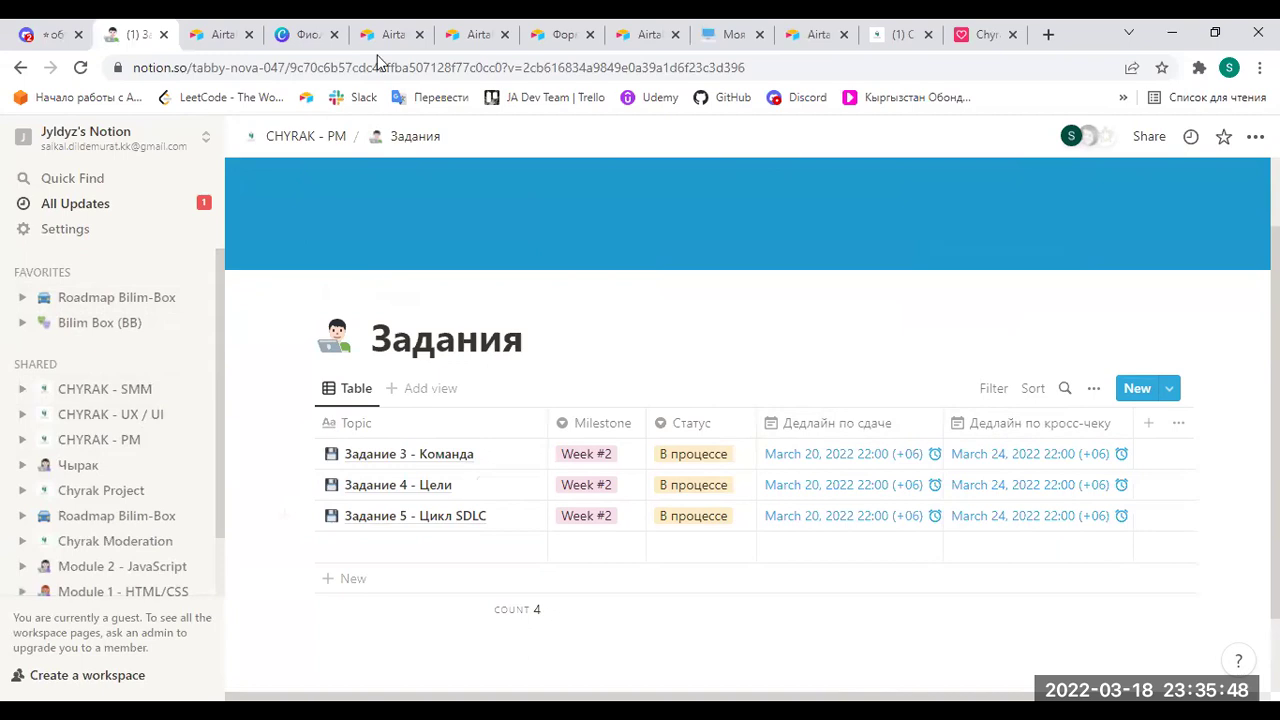
# Return to CHYRAK - PM, collapse Ссылки, expand Cross-Check Random and hide the sidebar.
pyautogui.click(331, 137)
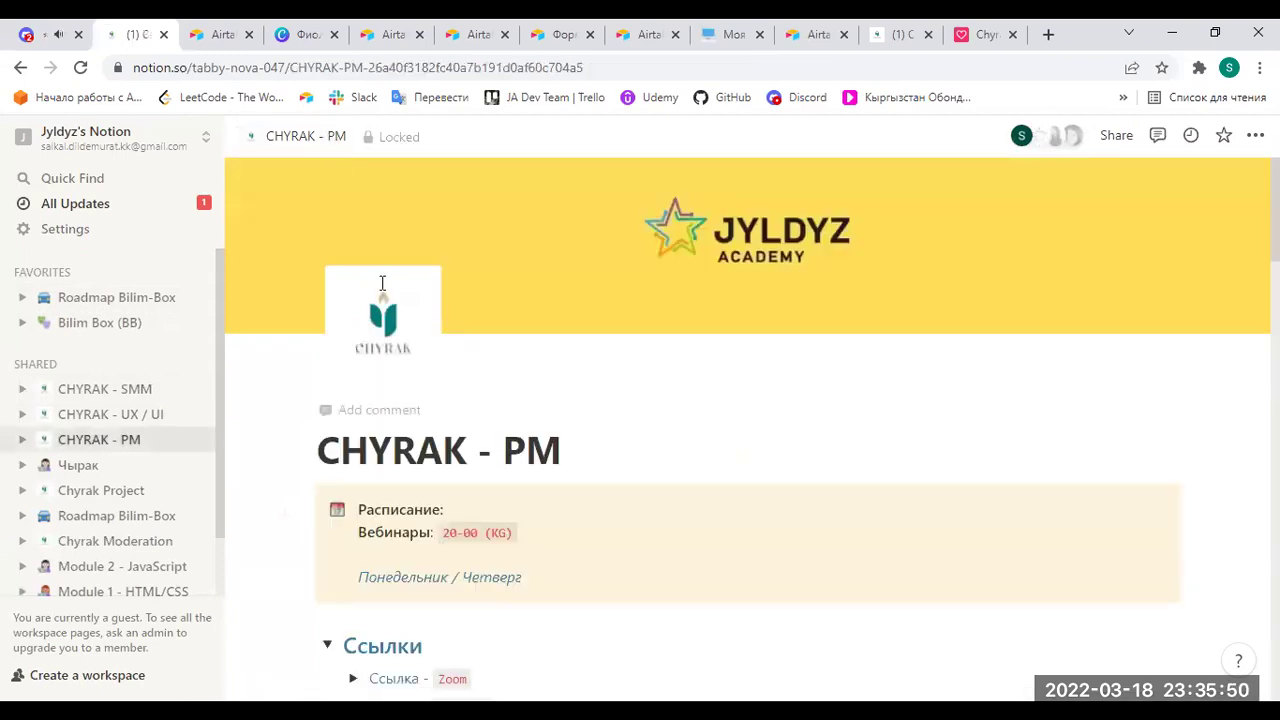
pyautogui.scroll(-4, 498, 393)
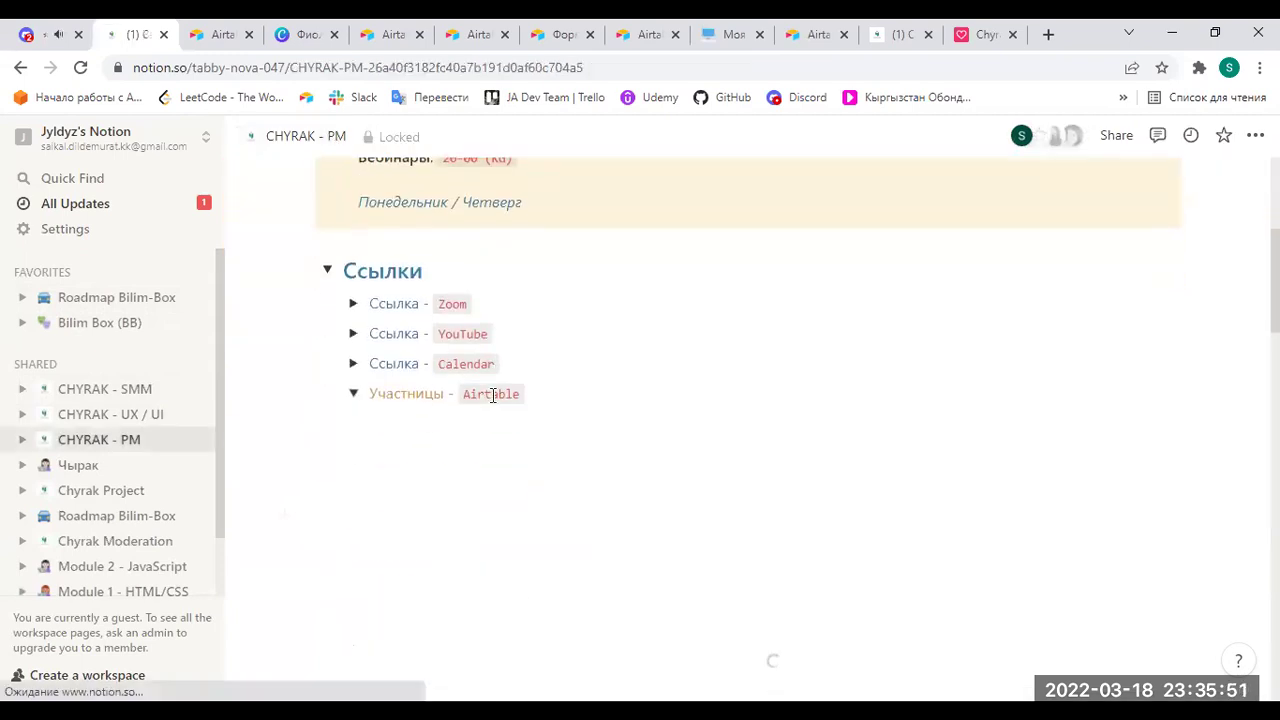
pyautogui.click(328, 273)
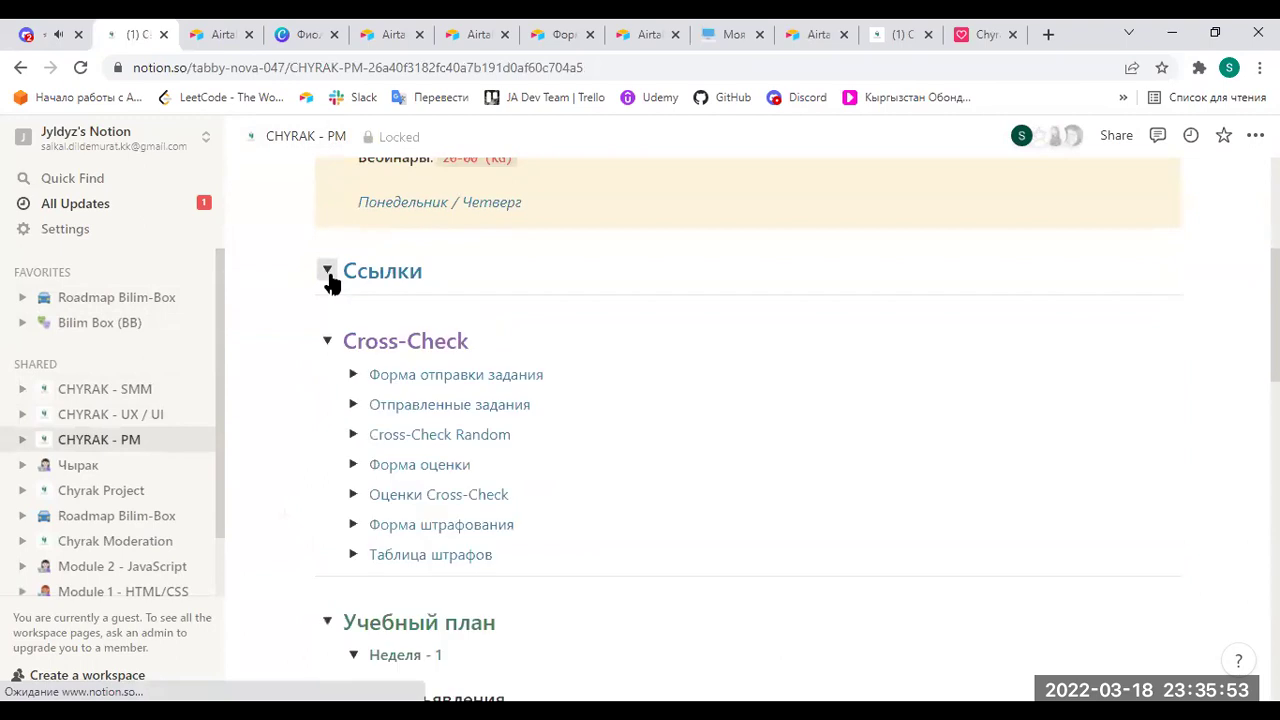
pyautogui.click(354, 466)
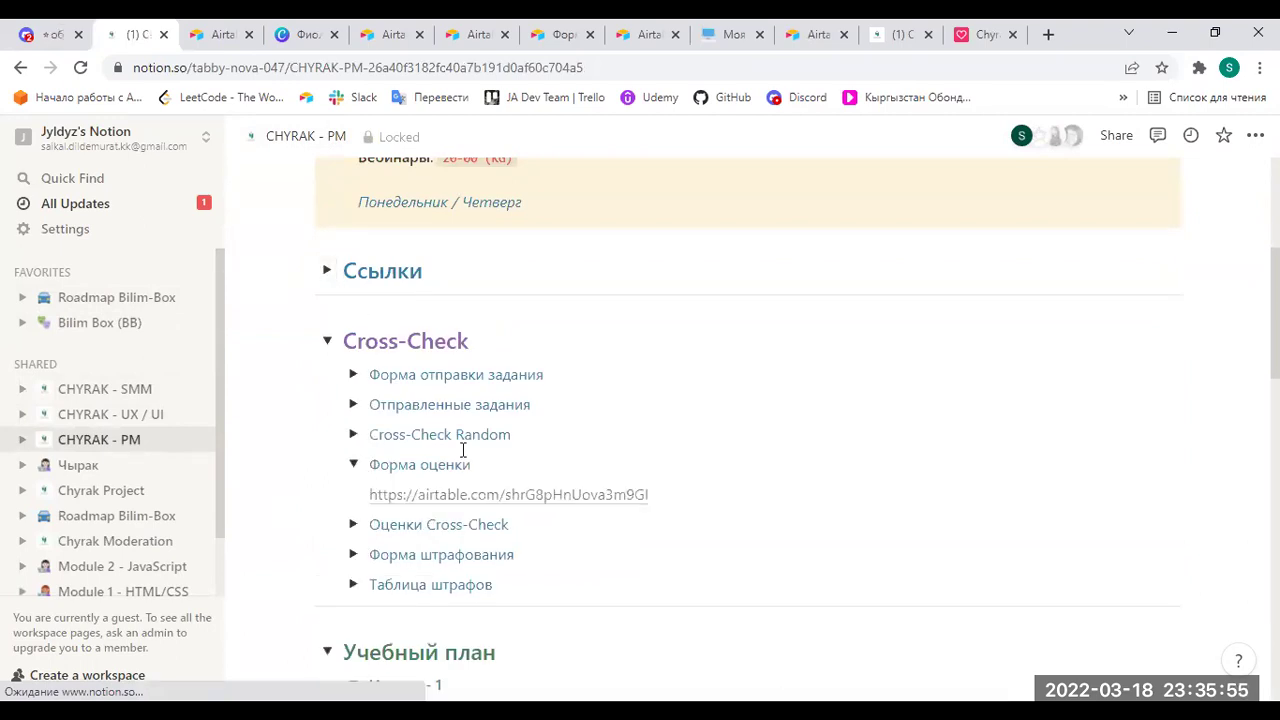
pyautogui.click(353, 468)
pyautogui.click(353, 436)
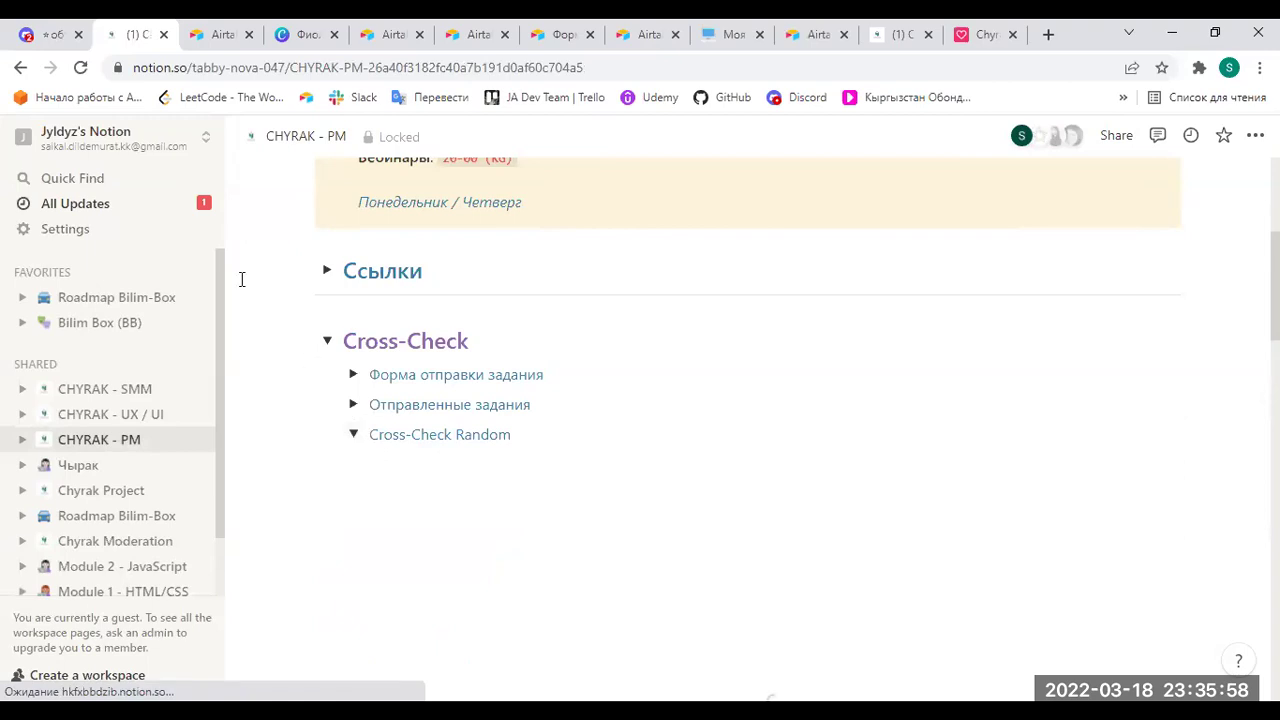
pyautogui.click(202, 137)
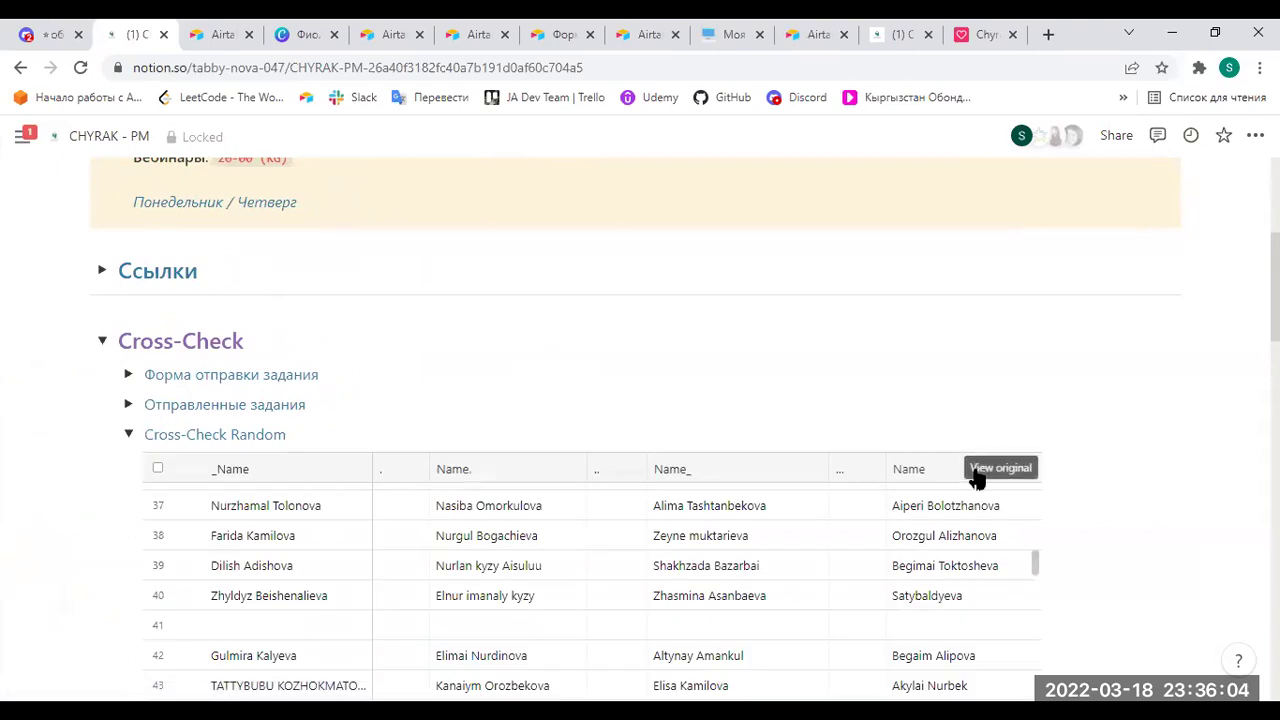
# Collapse the Cross-Check Random table, the Cross-Check section and Учебный план.
pyautogui.scroll(-1, 1123, 457)
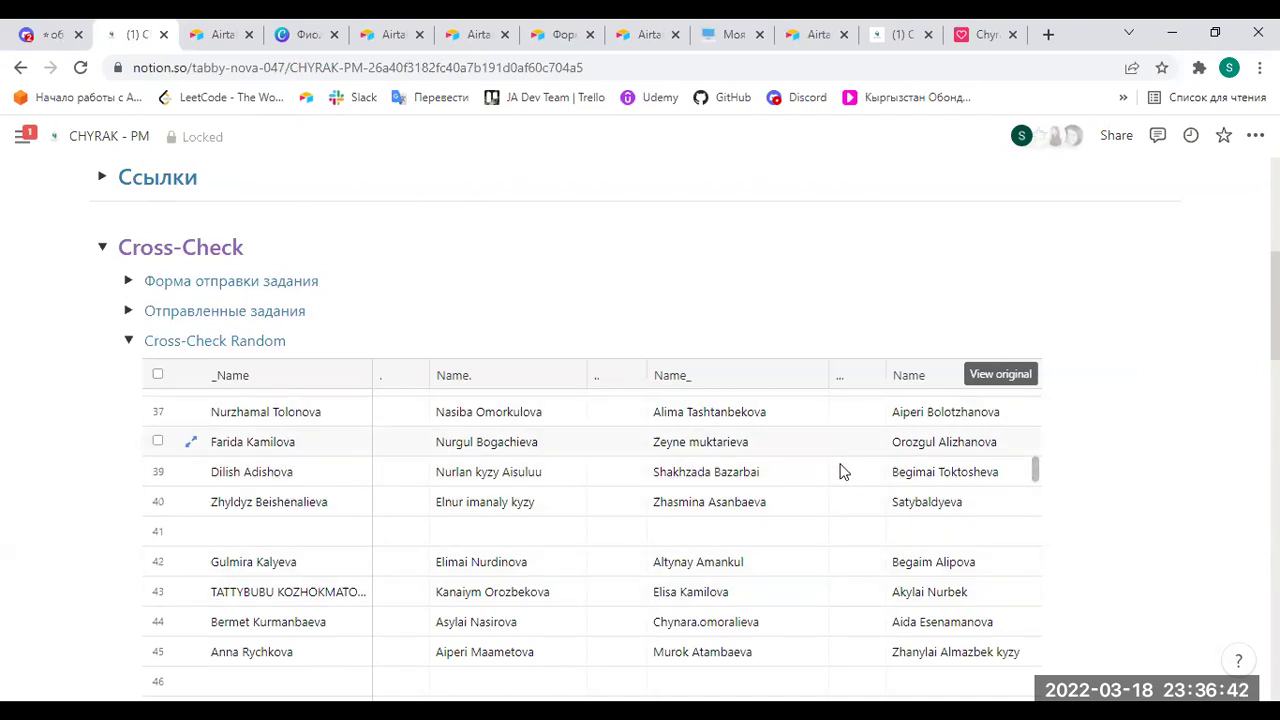
pyautogui.moveTo(200, 338)
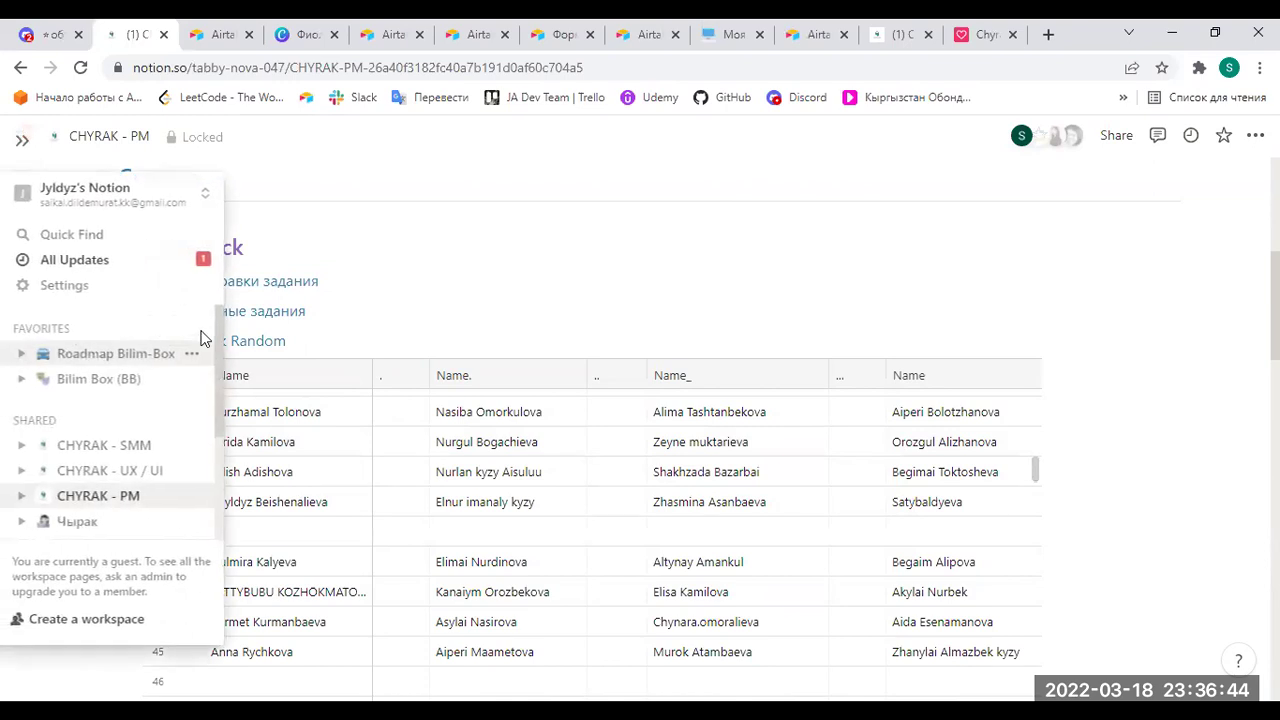
pyautogui.click(137, 343)
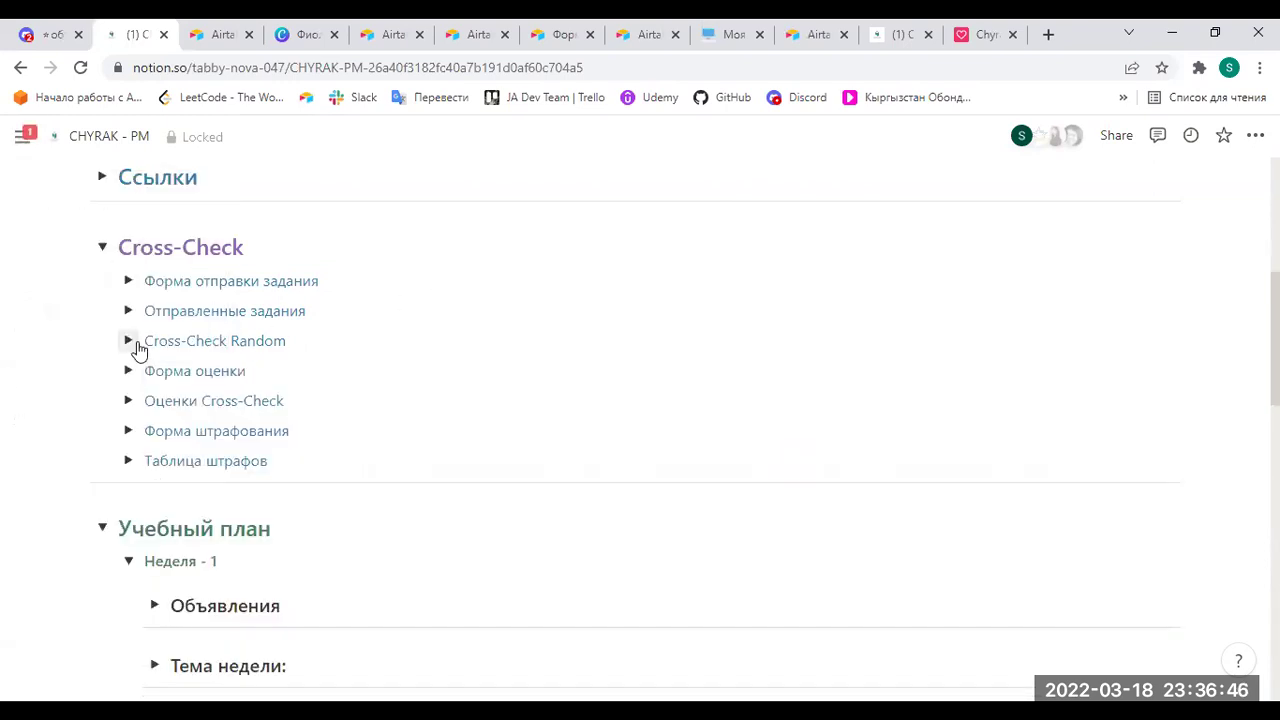
pyautogui.click(102, 249)
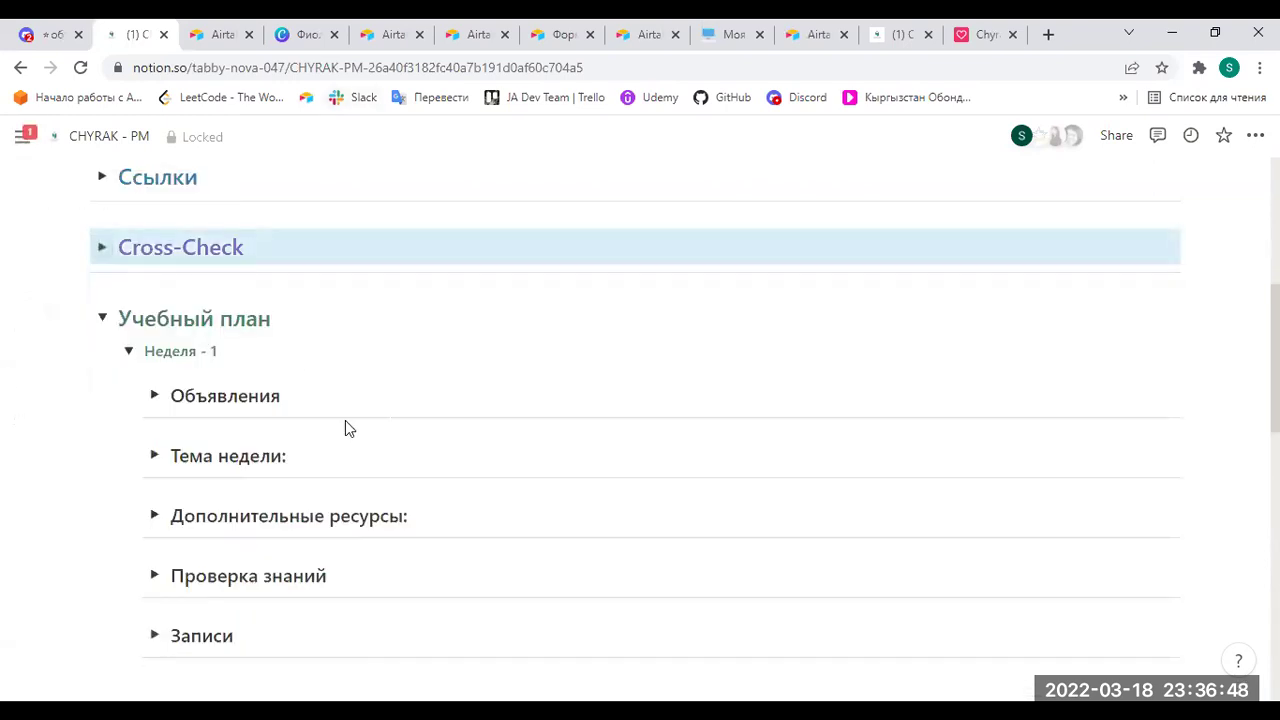
pyautogui.click(102, 318)
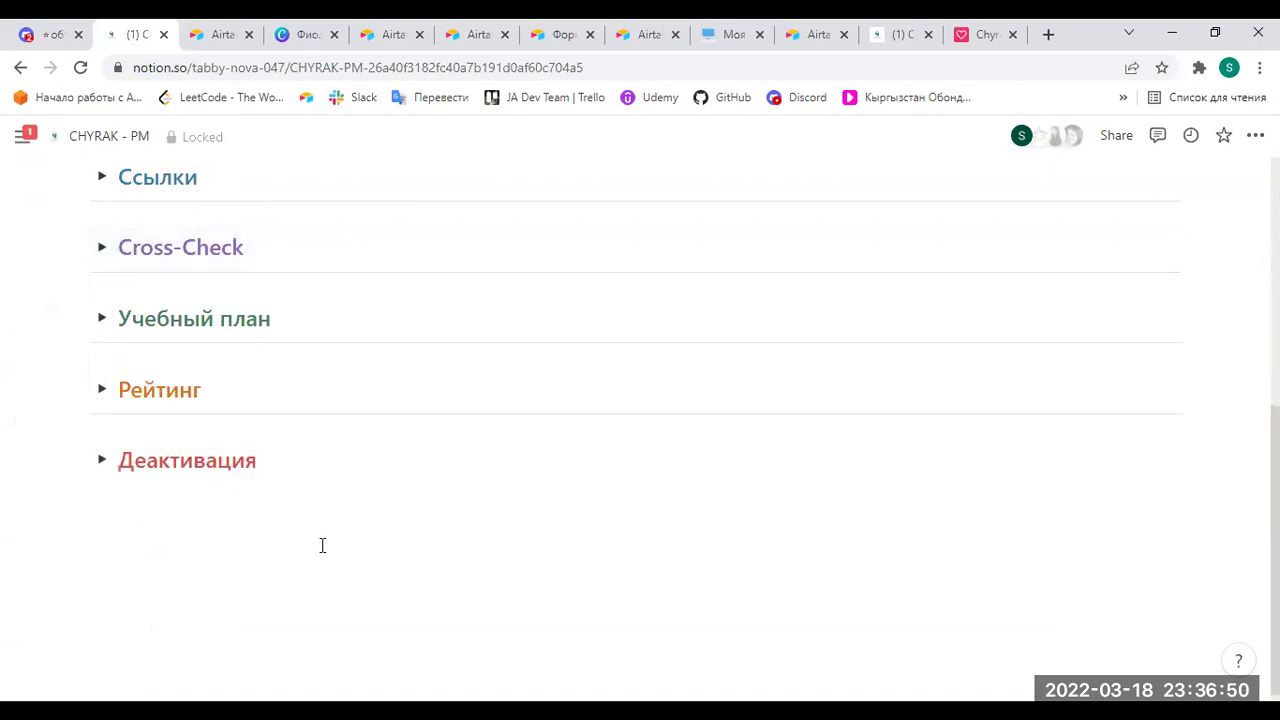
pyautogui.scroll(2, 322, 545)
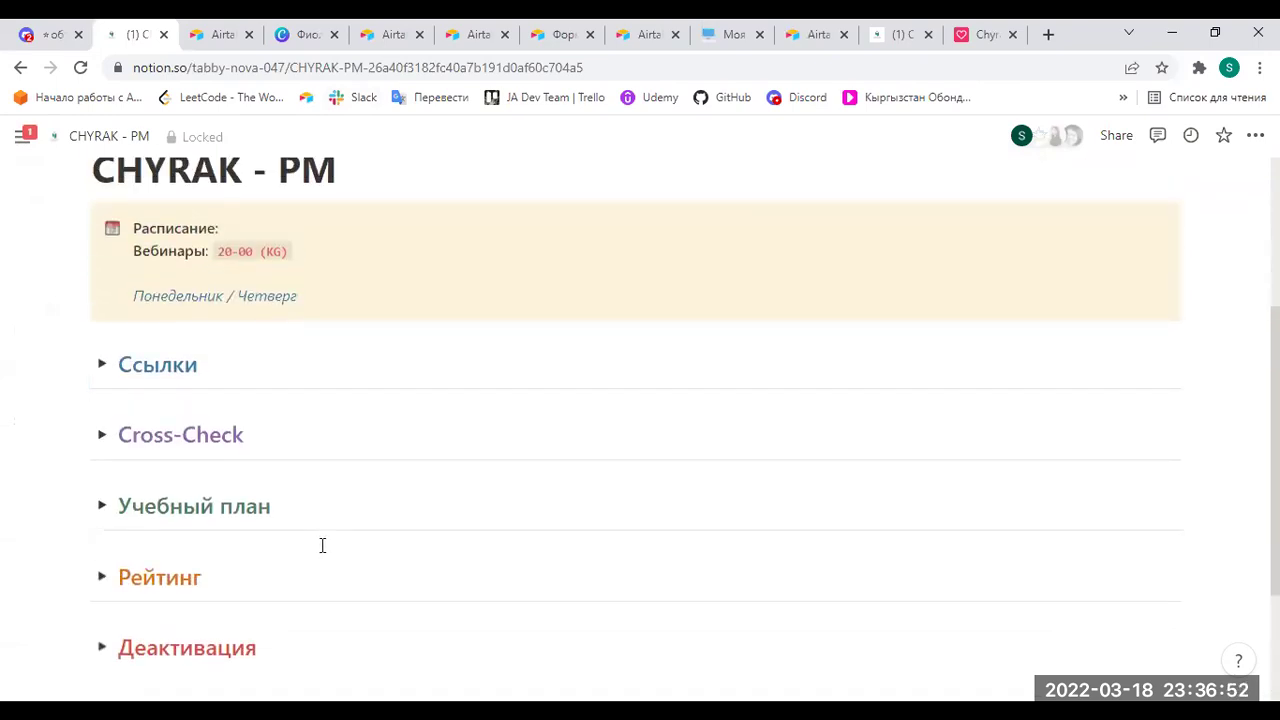